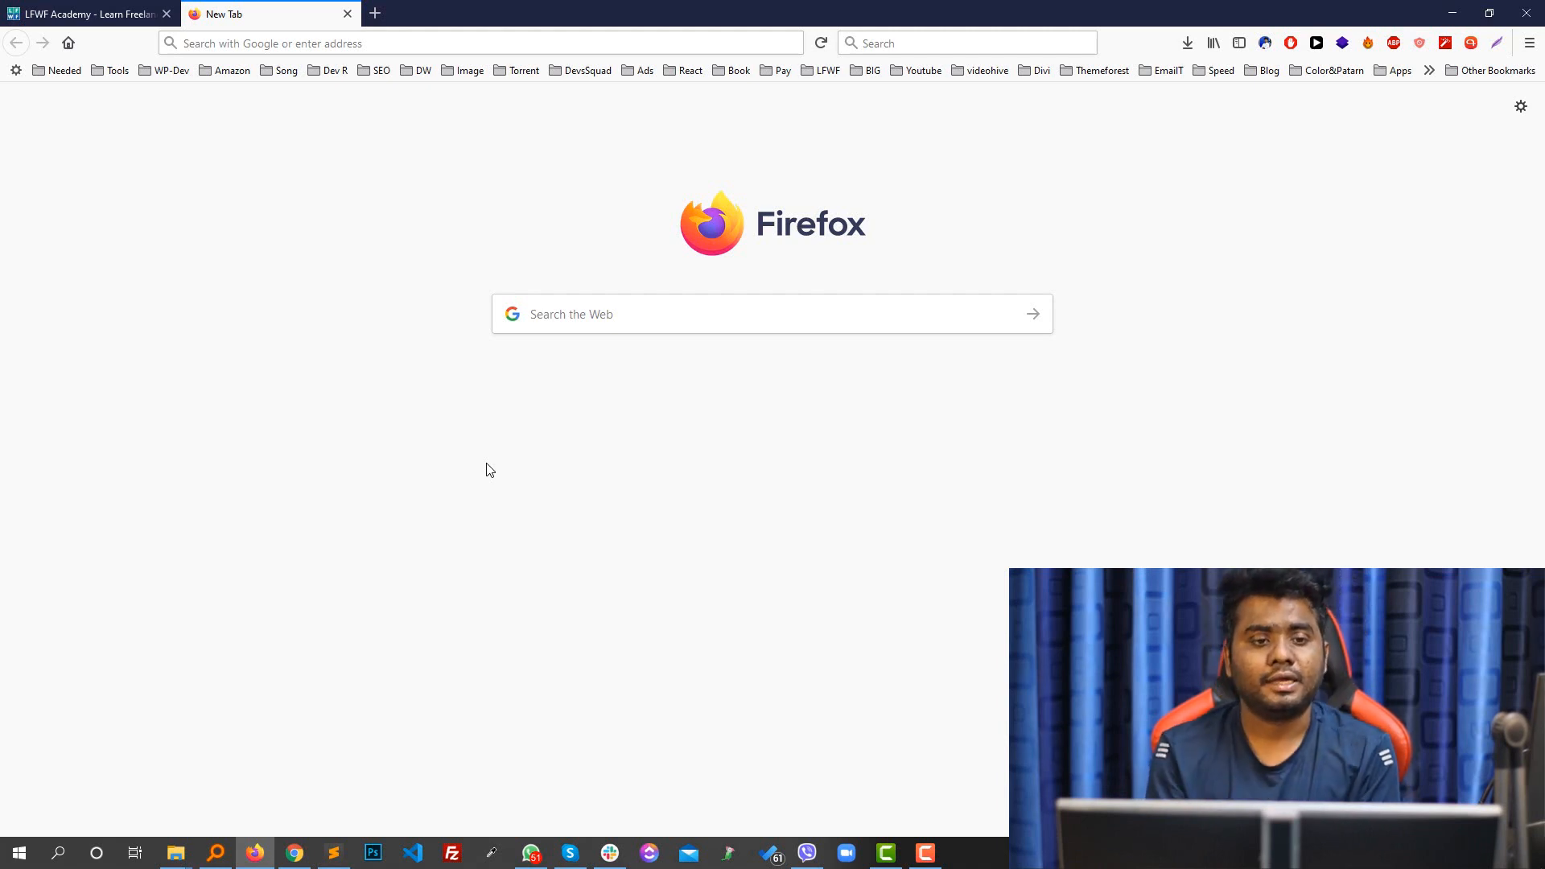
# - Open the cPanel login page by visiting the website's .xyz domain with /cpanel appended
pyautogui.click(360, 46)
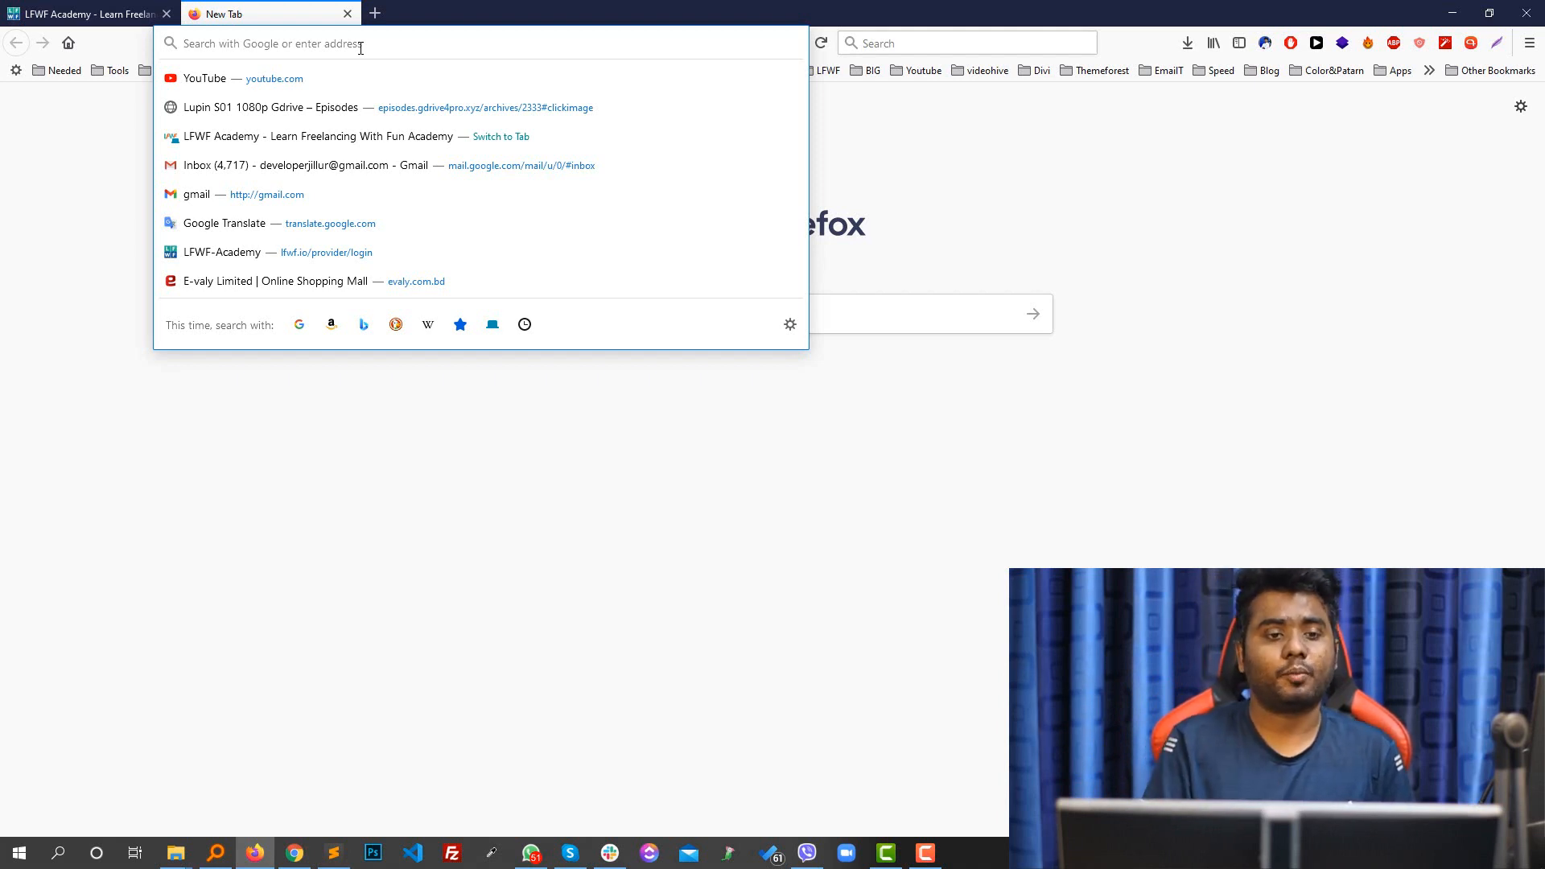
pyautogui.write('jillurrahman.xyz/')
pyautogui.press('Right')
pyautogui.press('Return')
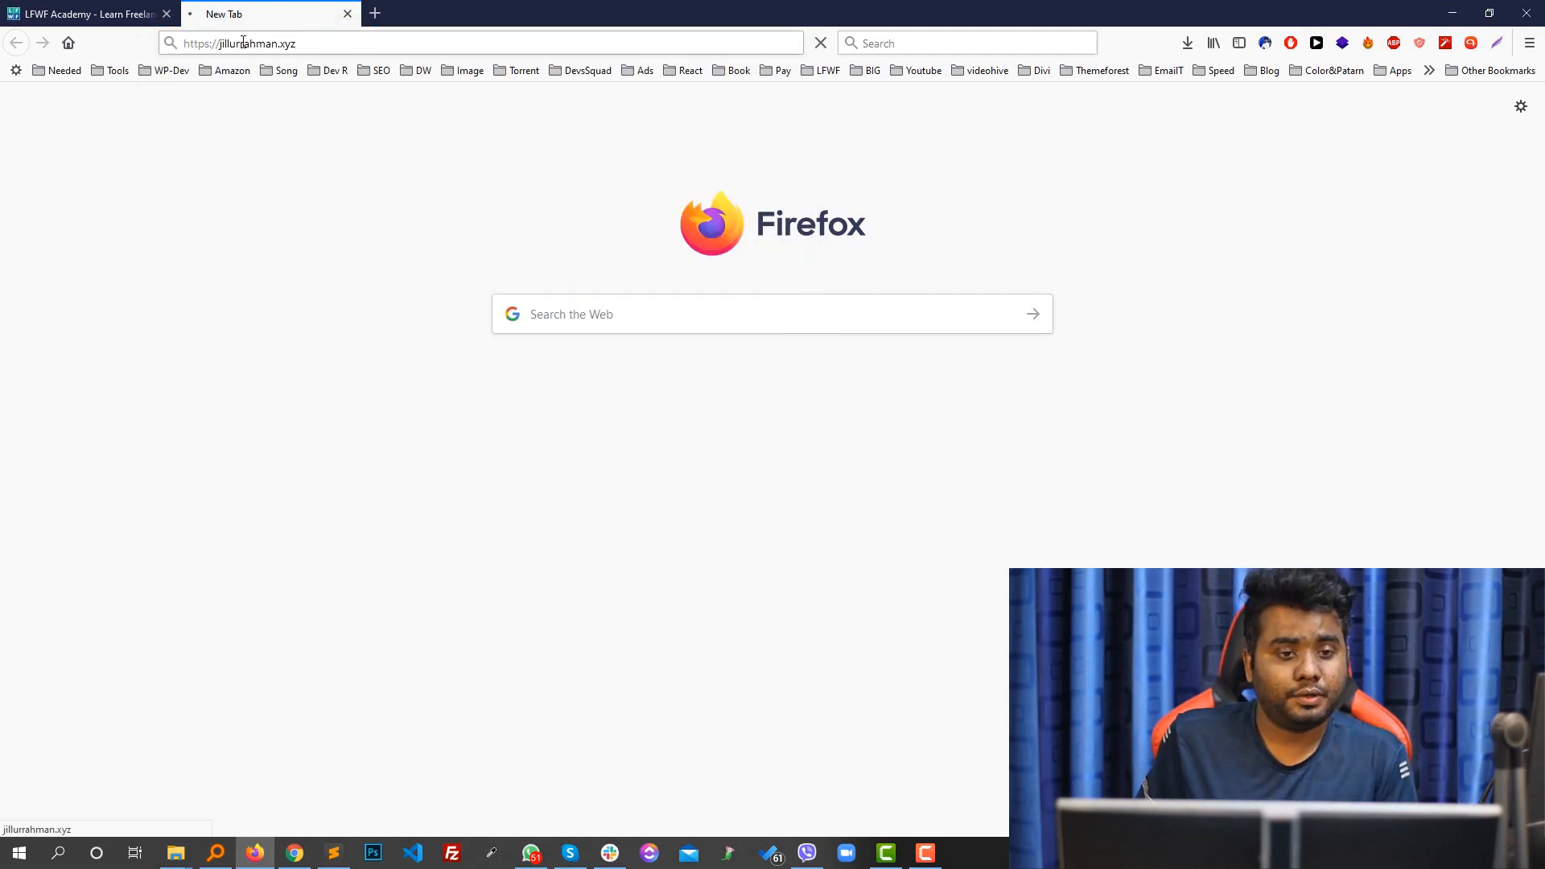
pyautogui.click(293, 43)
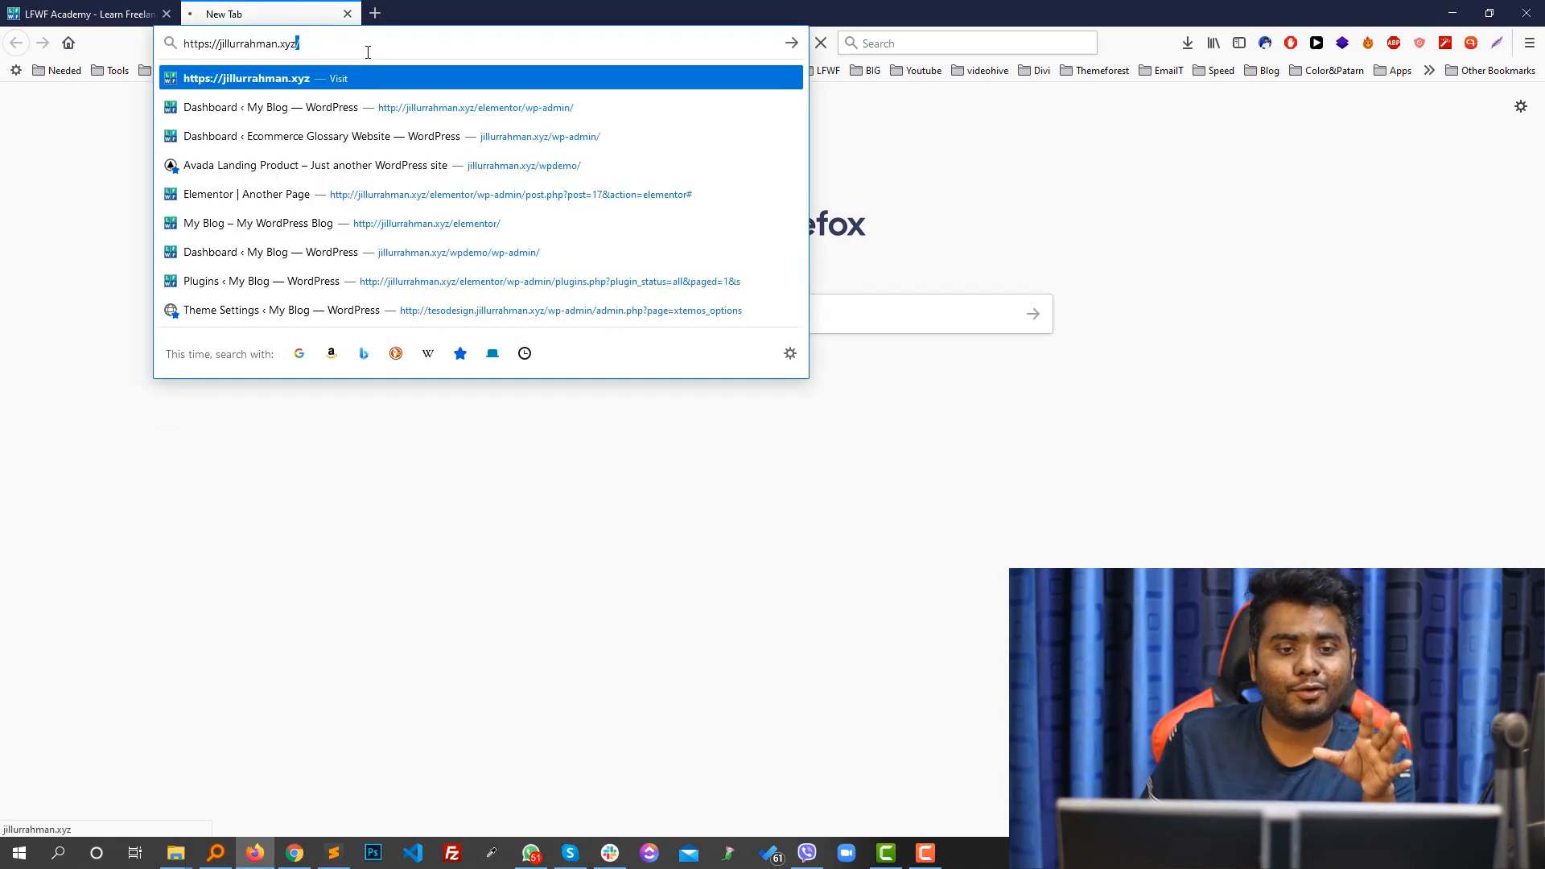
pyautogui.write('/')
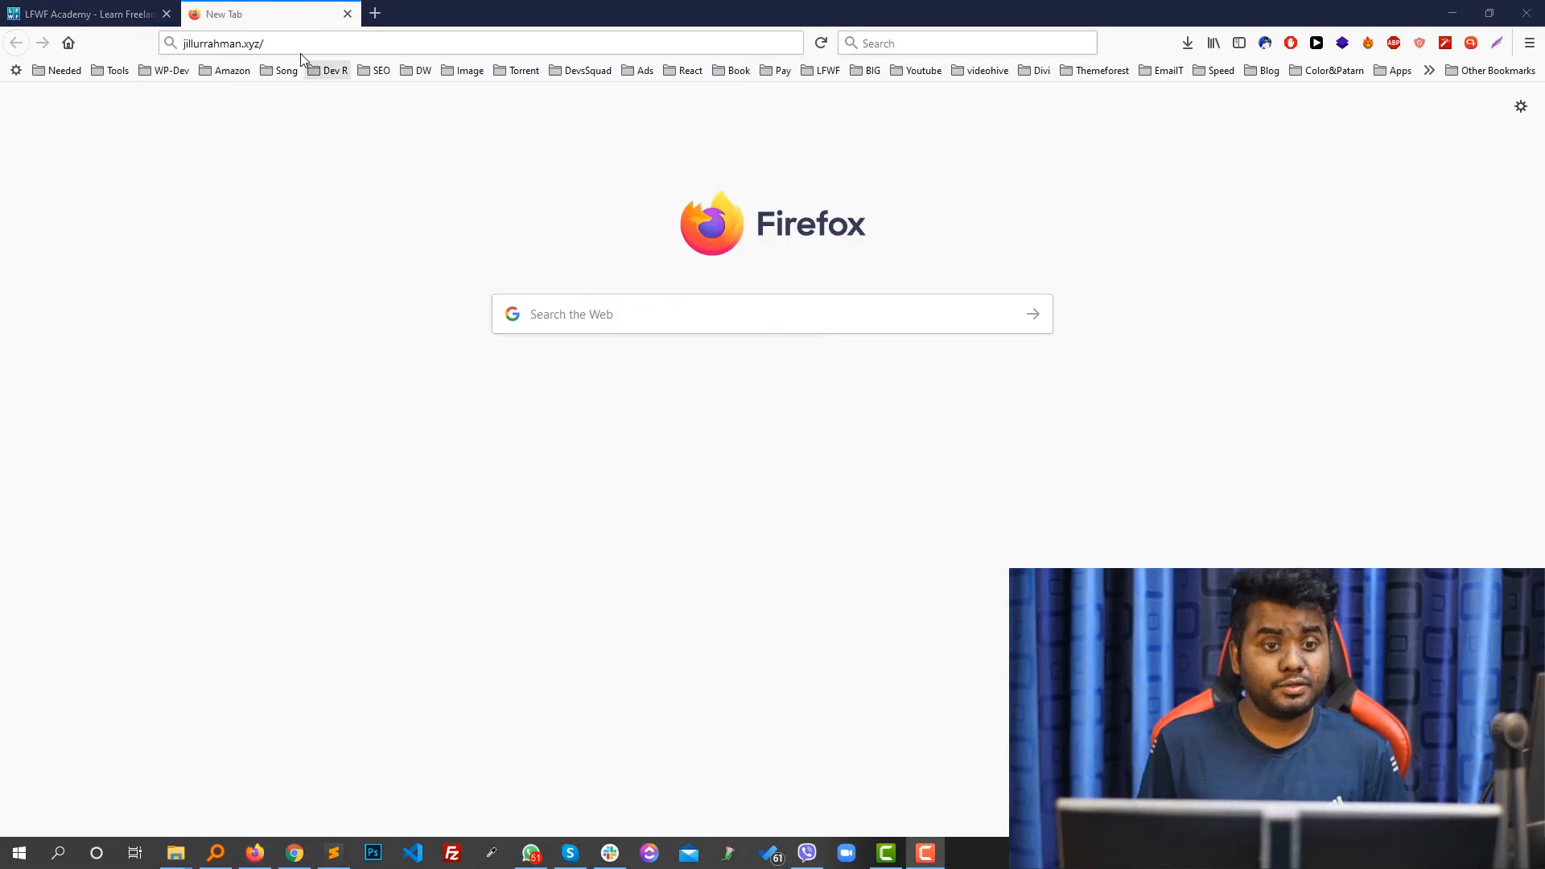
pyautogui.click(299, 42)
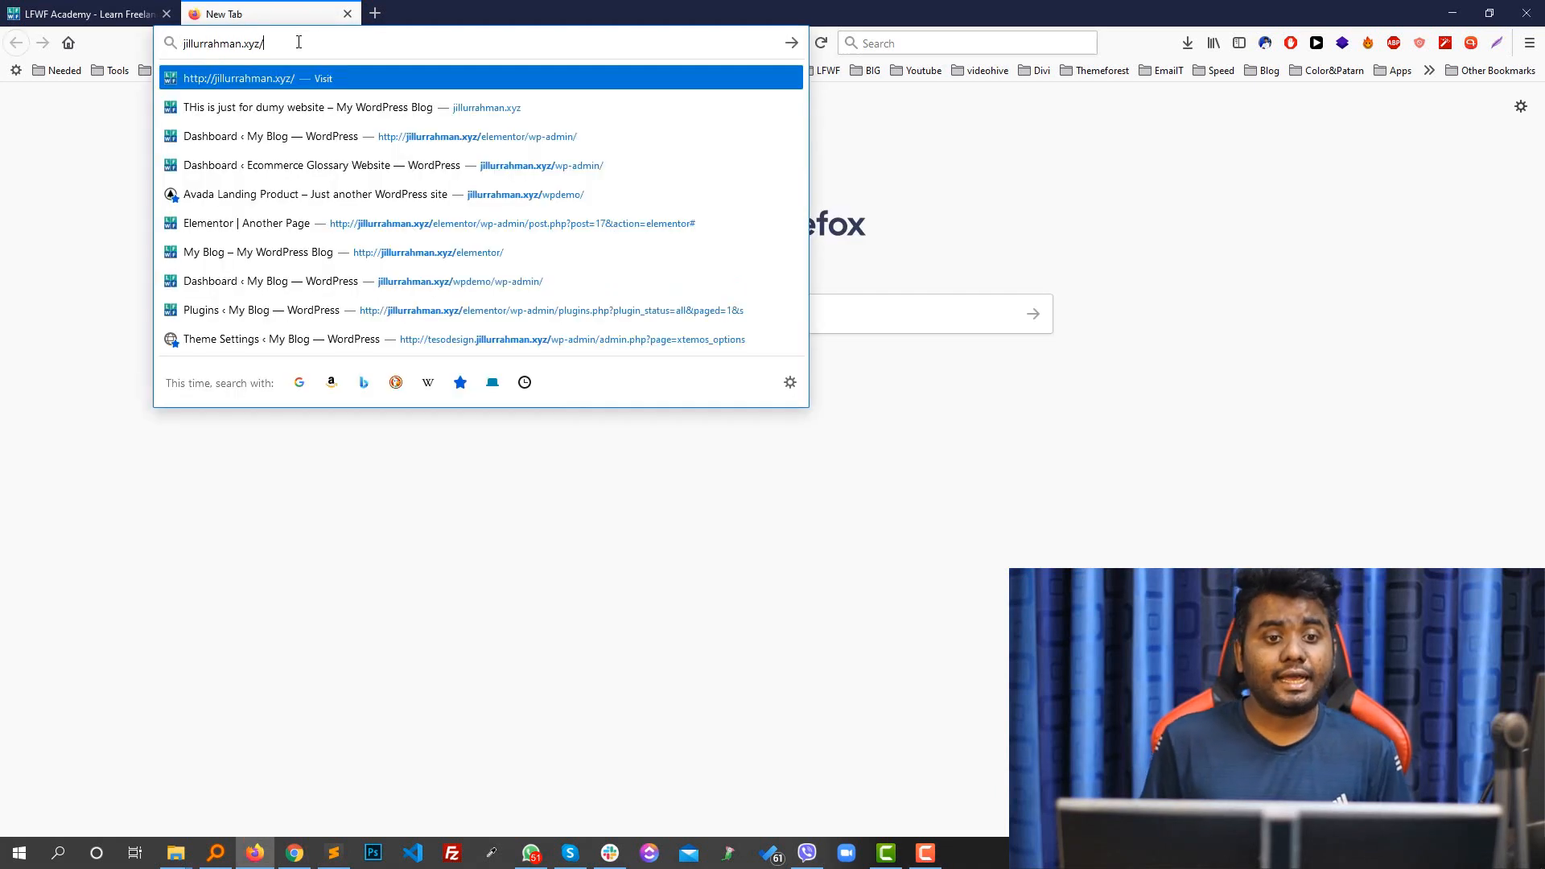
pyautogui.write('cpane')
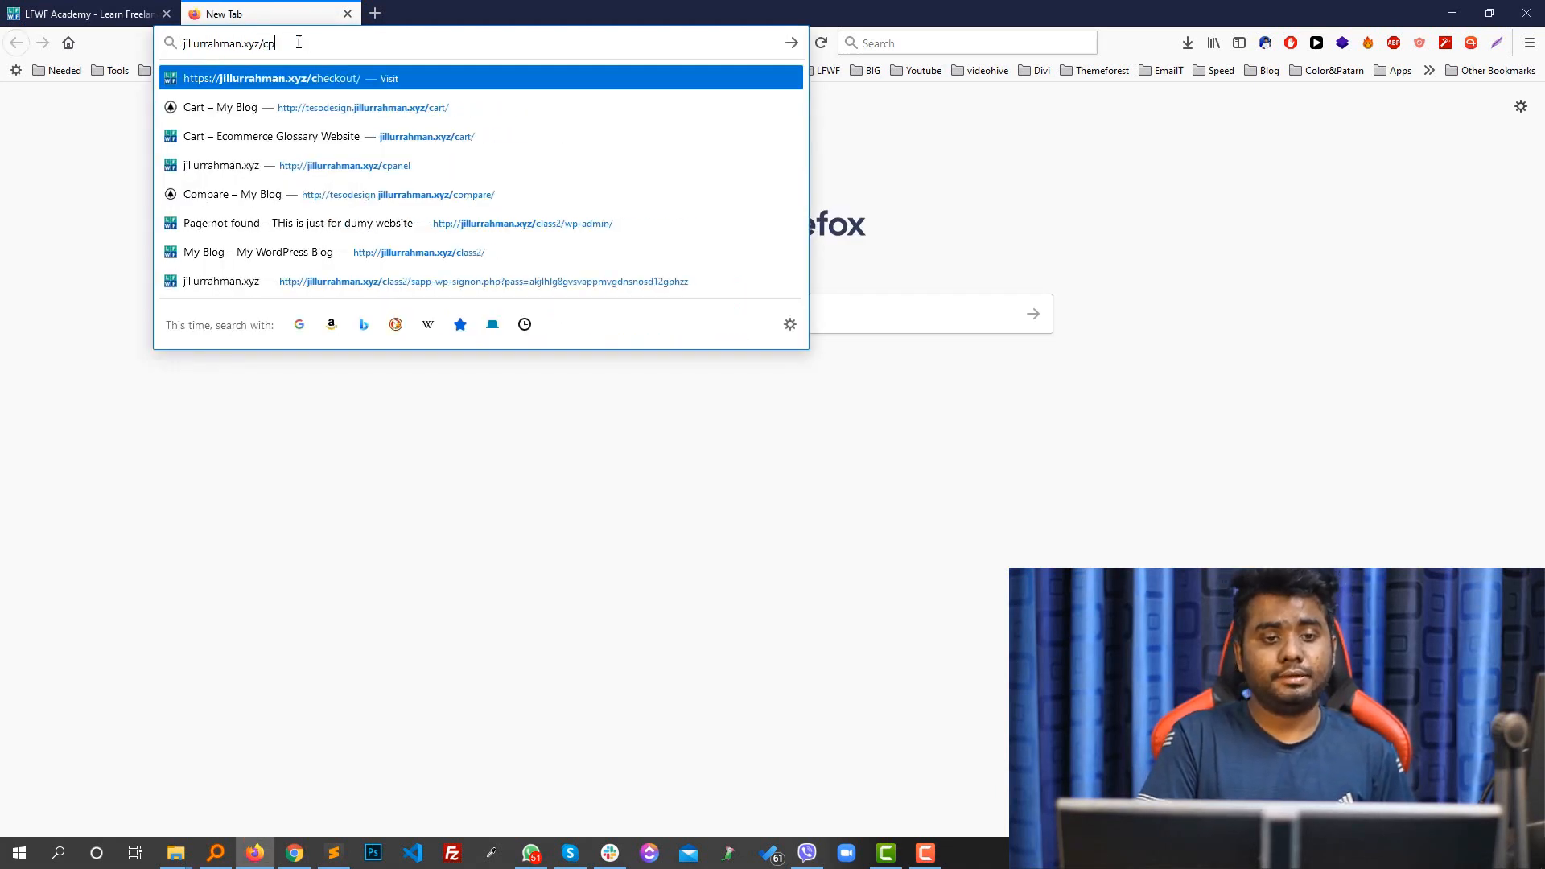
pyautogui.write('l')
pyautogui.press('Return')
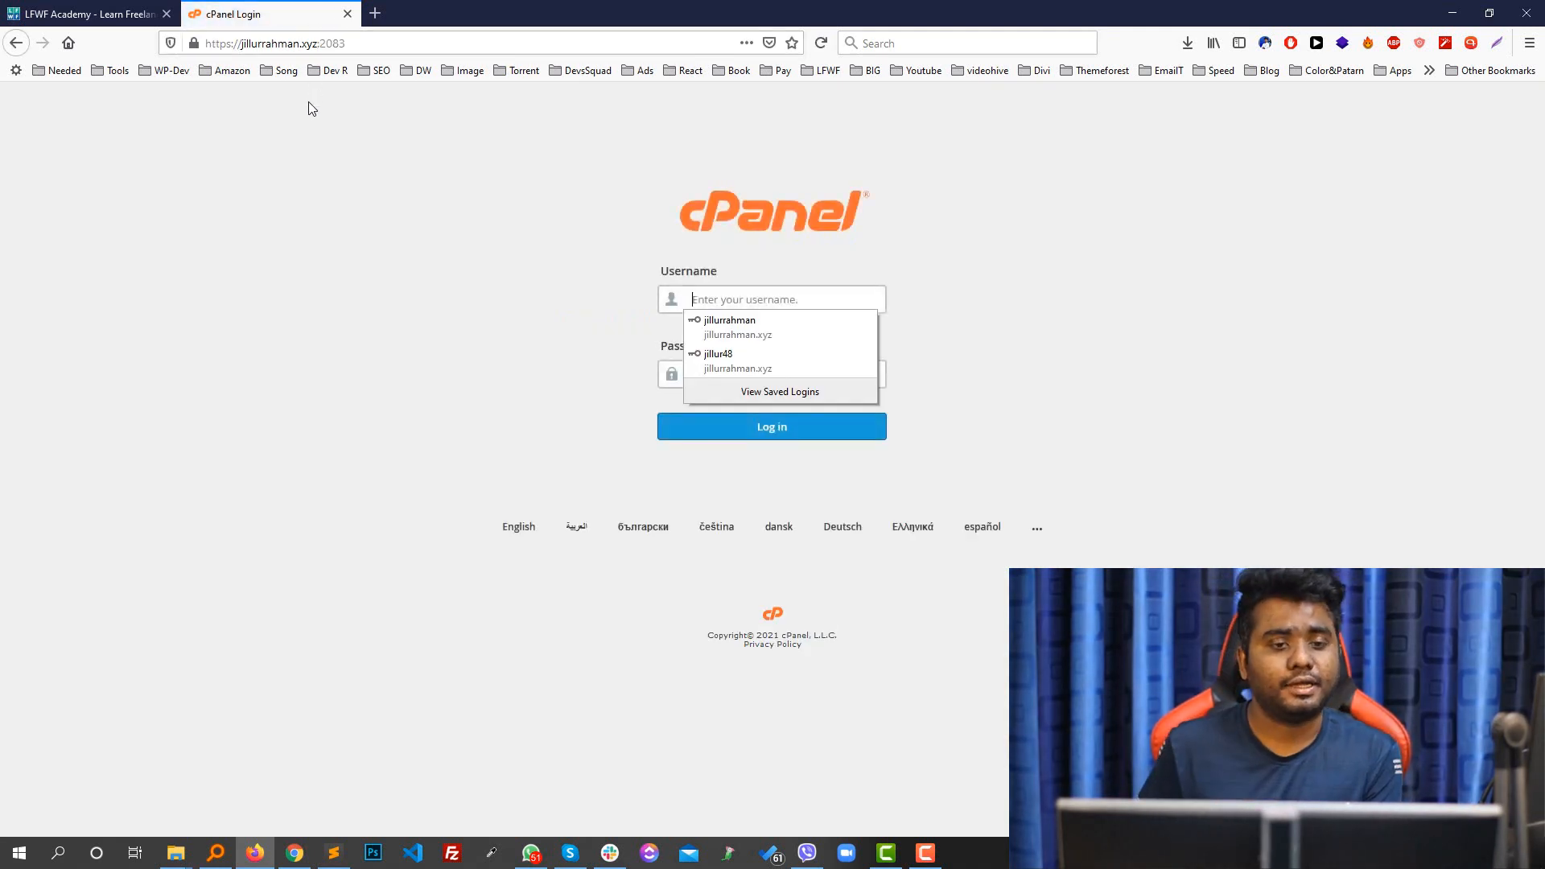
# - Replace the port number in the address with /cpanel and reload the cPanel login page
pyautogui.moveTo(326, 42); pyautogui.dragTo(557, 48)
pyautogui.press('BackSpace')
pyautogui.press('BackSpace')
pyautogui.press('BackSpace')
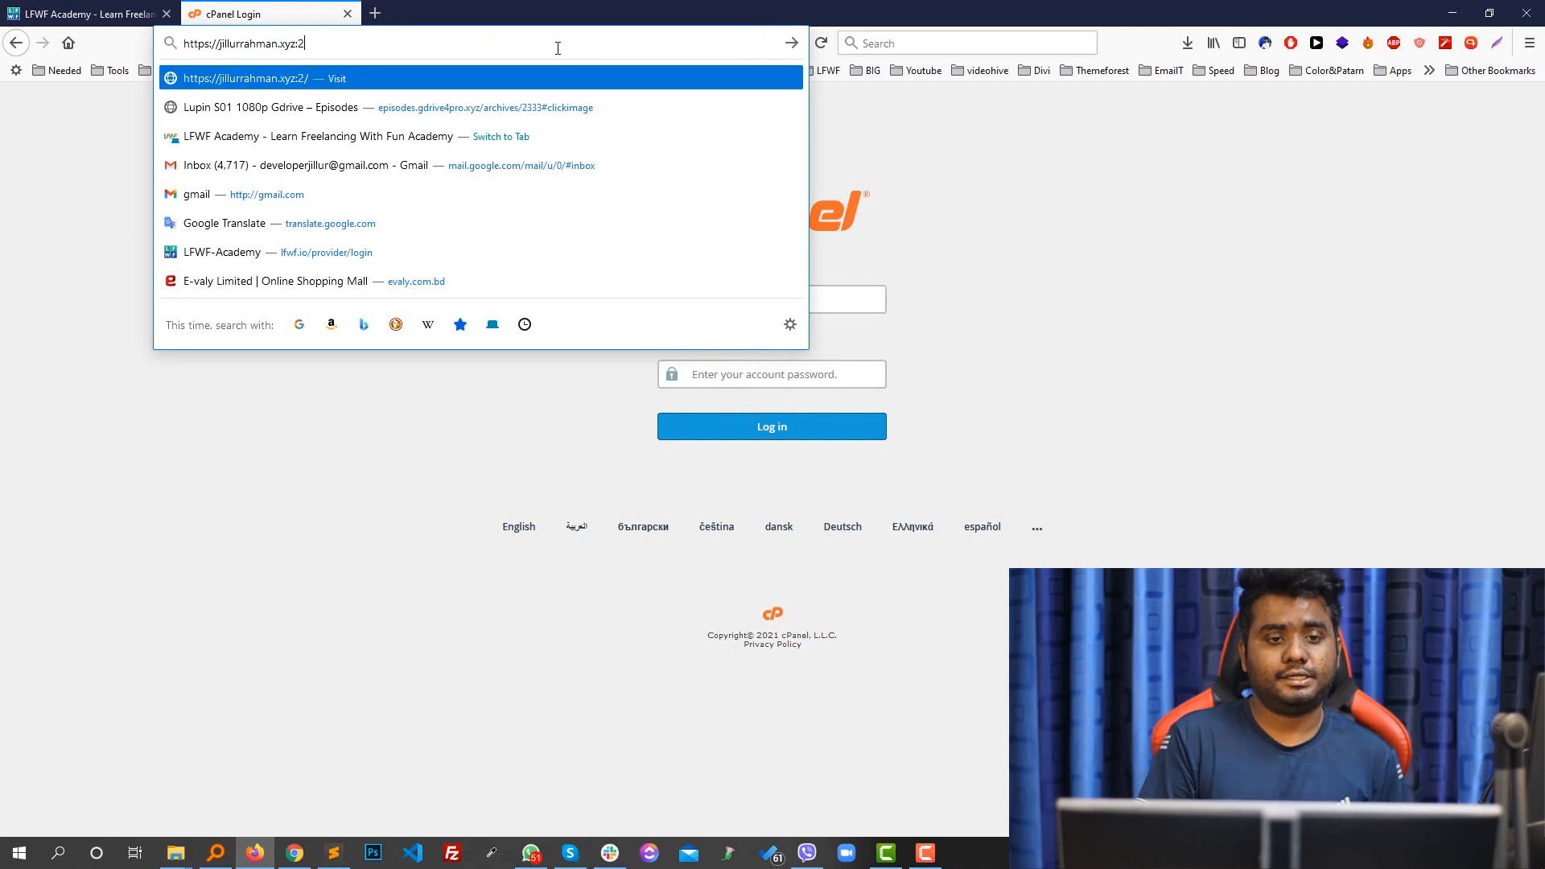
pyautogui.write('/c')
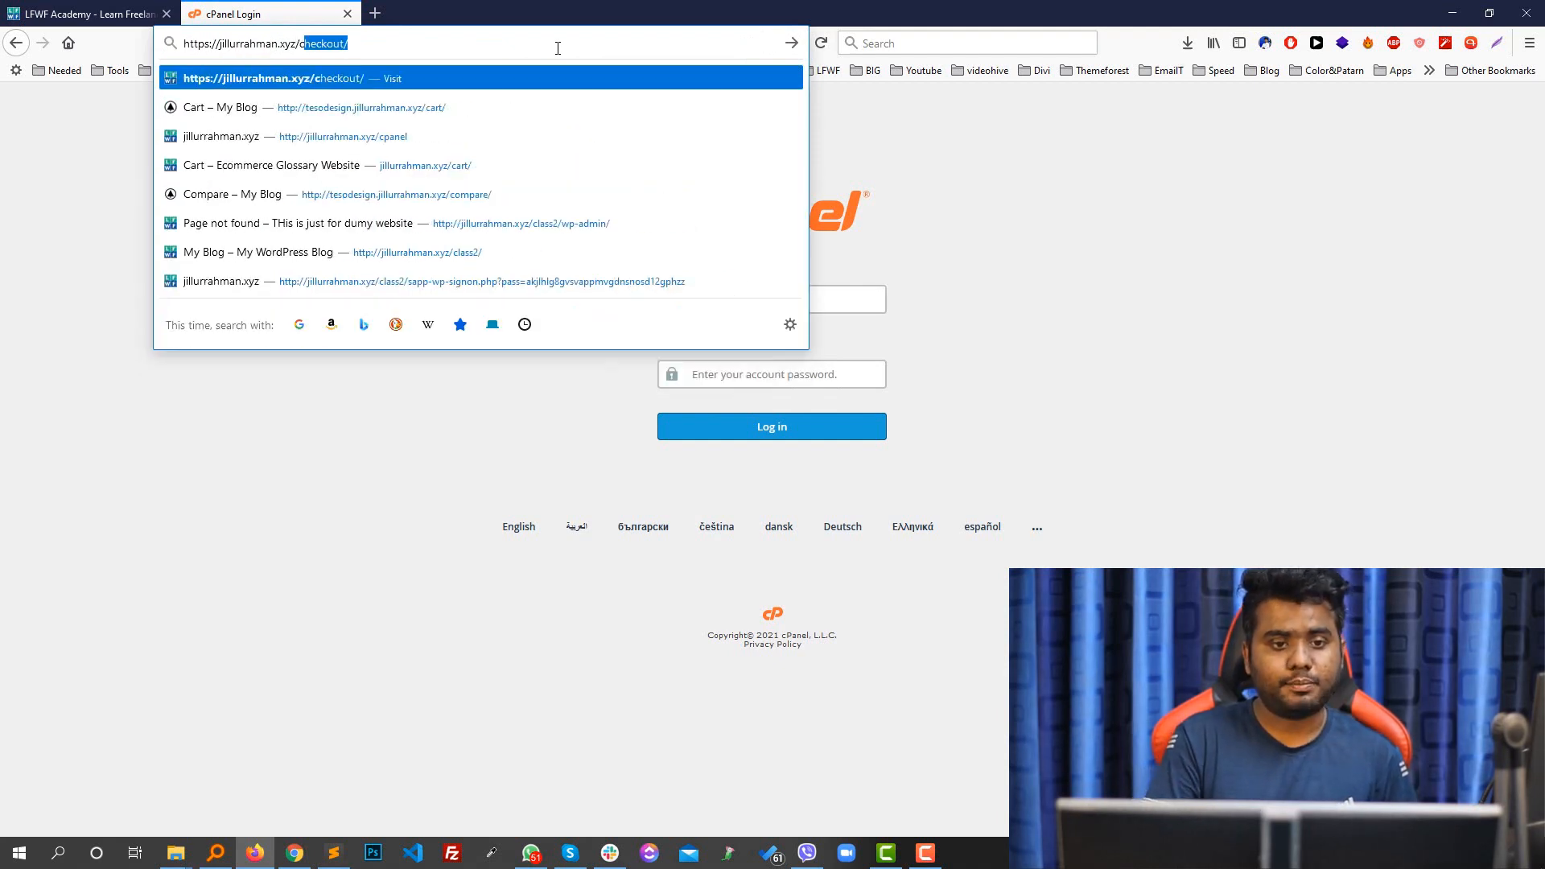
pyautogui.write('panel')
pyautogui.press('Return')
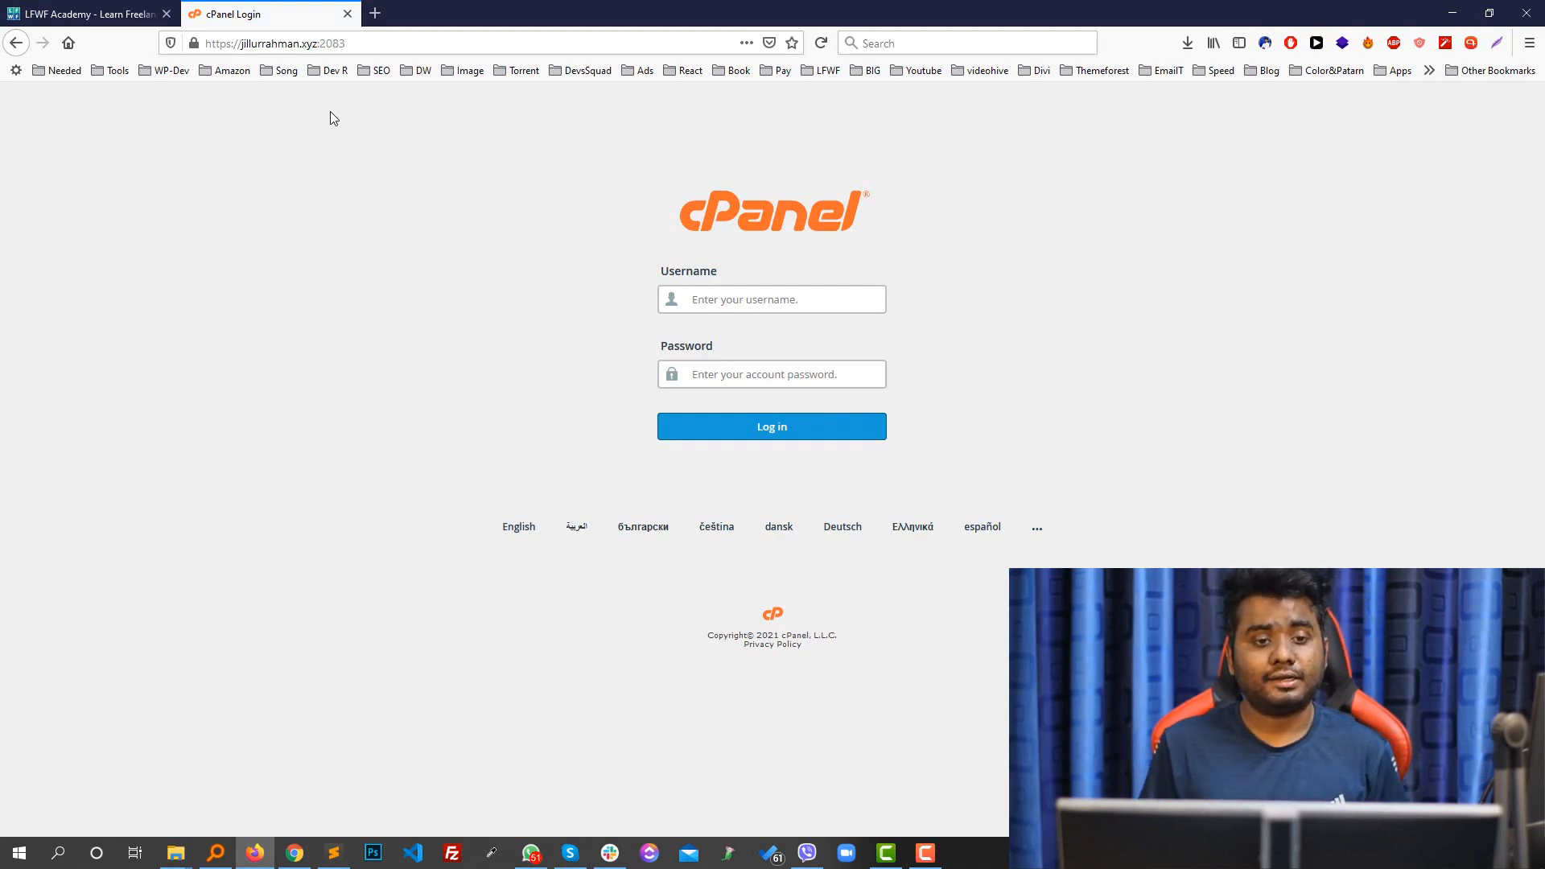
# - Open the cPanel login page through the website's domain with port :2083 instead
pyautogui.click(339, 45)
pyautogui.press('BackSpace')
pyautogui.write('jillurrahman.xyz/')
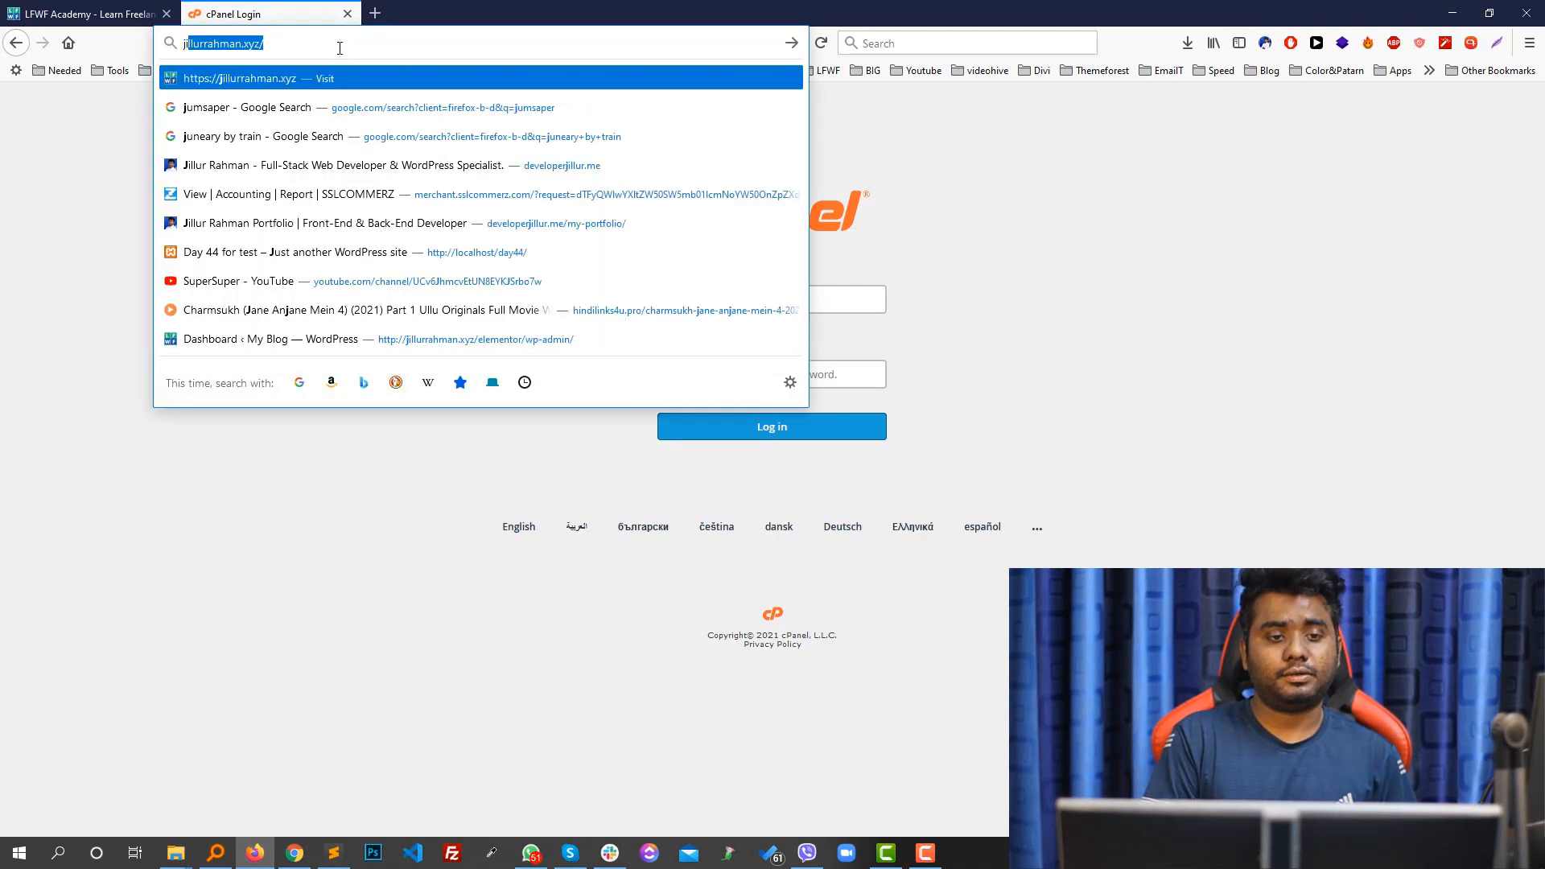
pyautogui.press('BackSpace')
pyautogui.write(':')
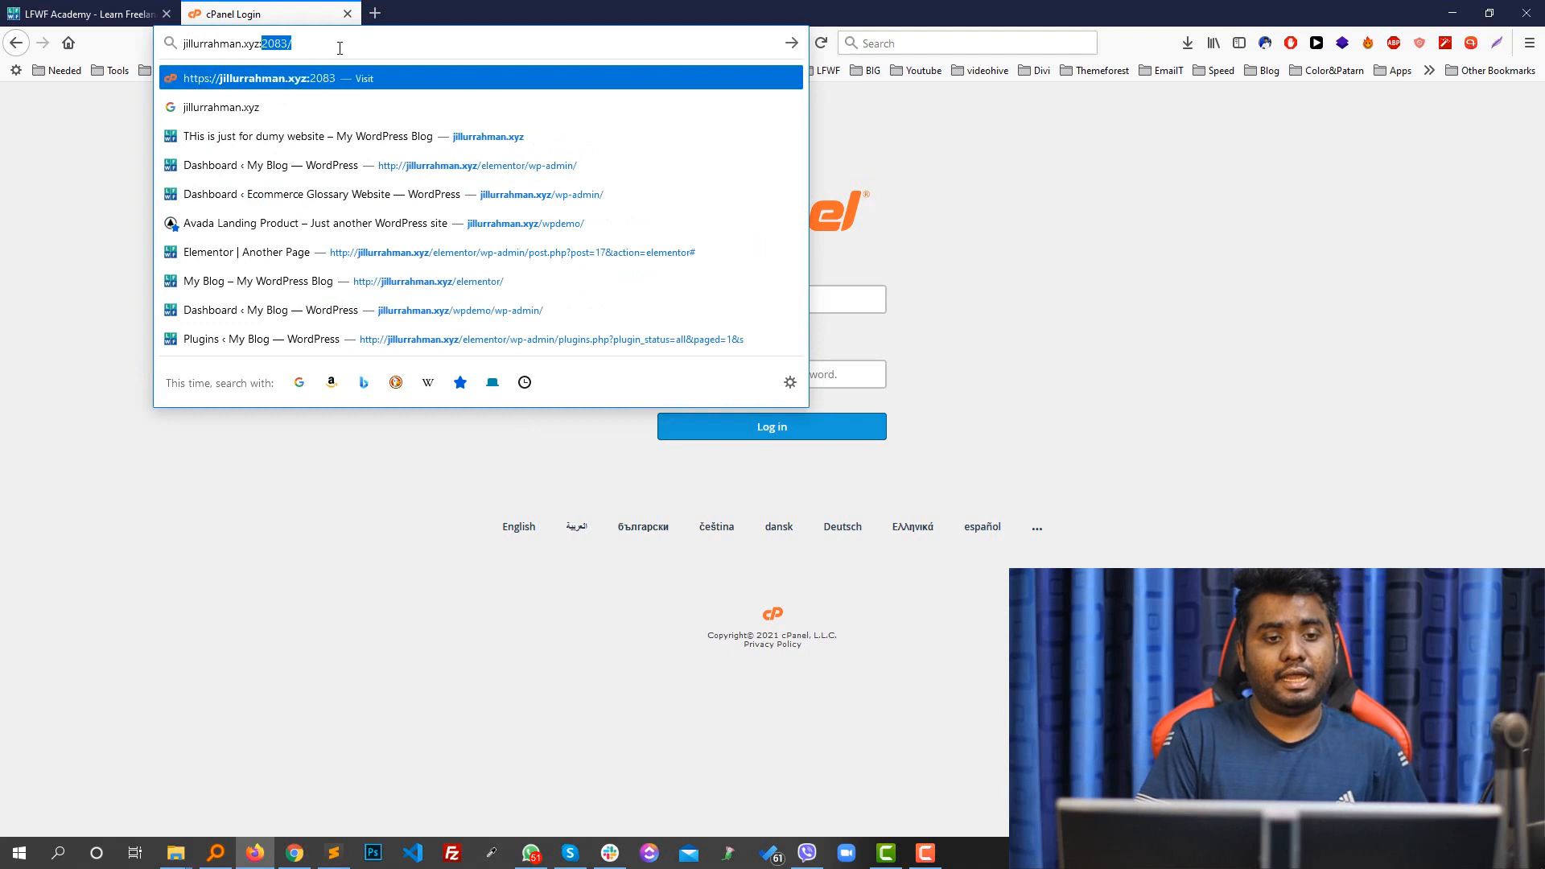
pyautogui.write('20')
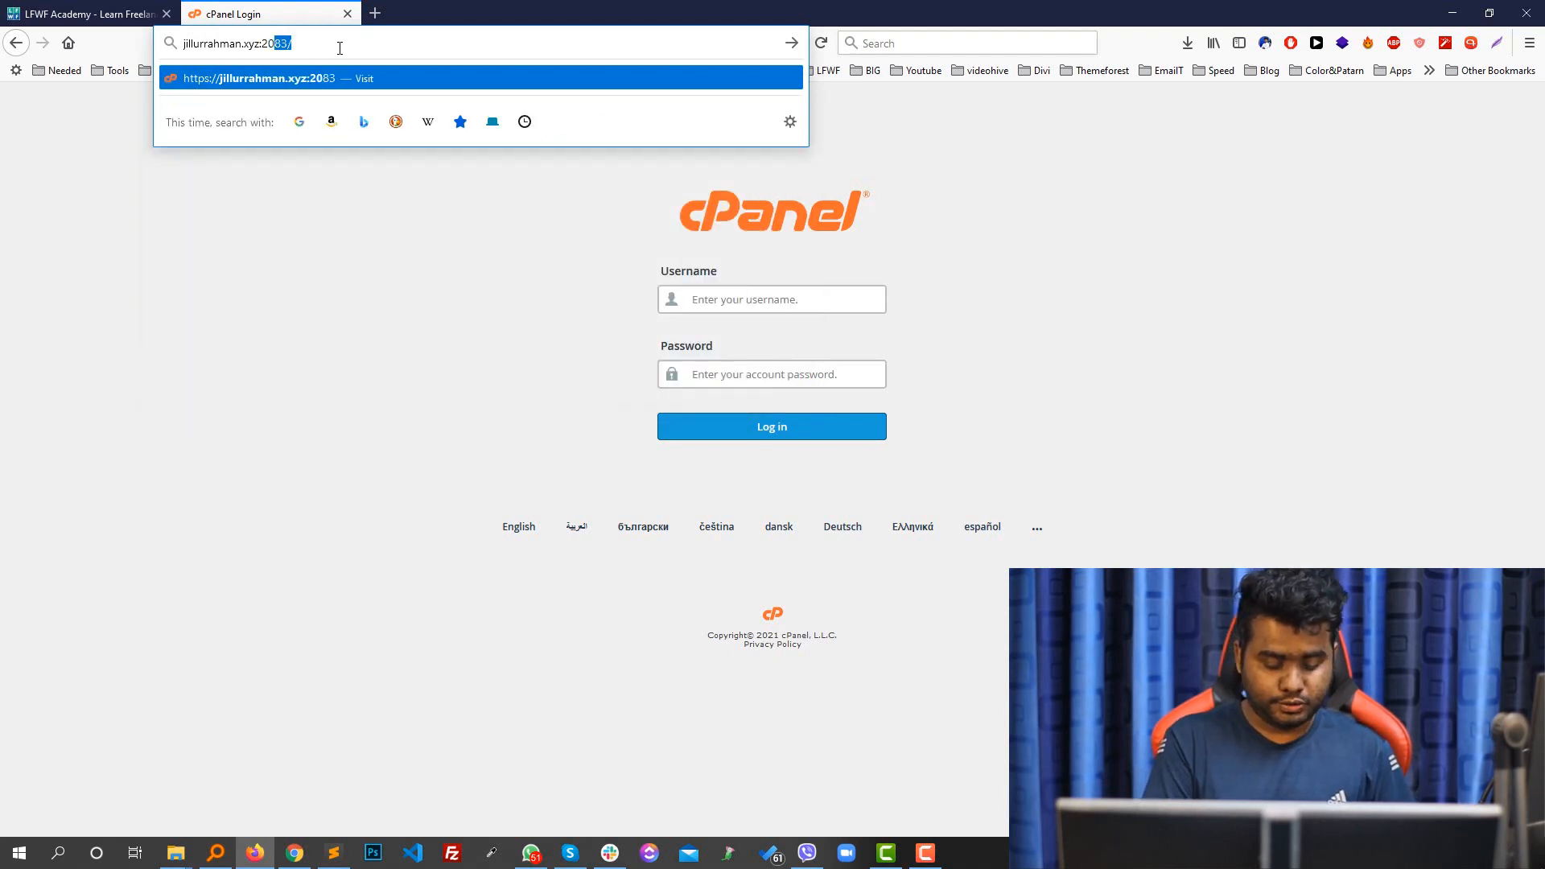
pyautogui.write('83')
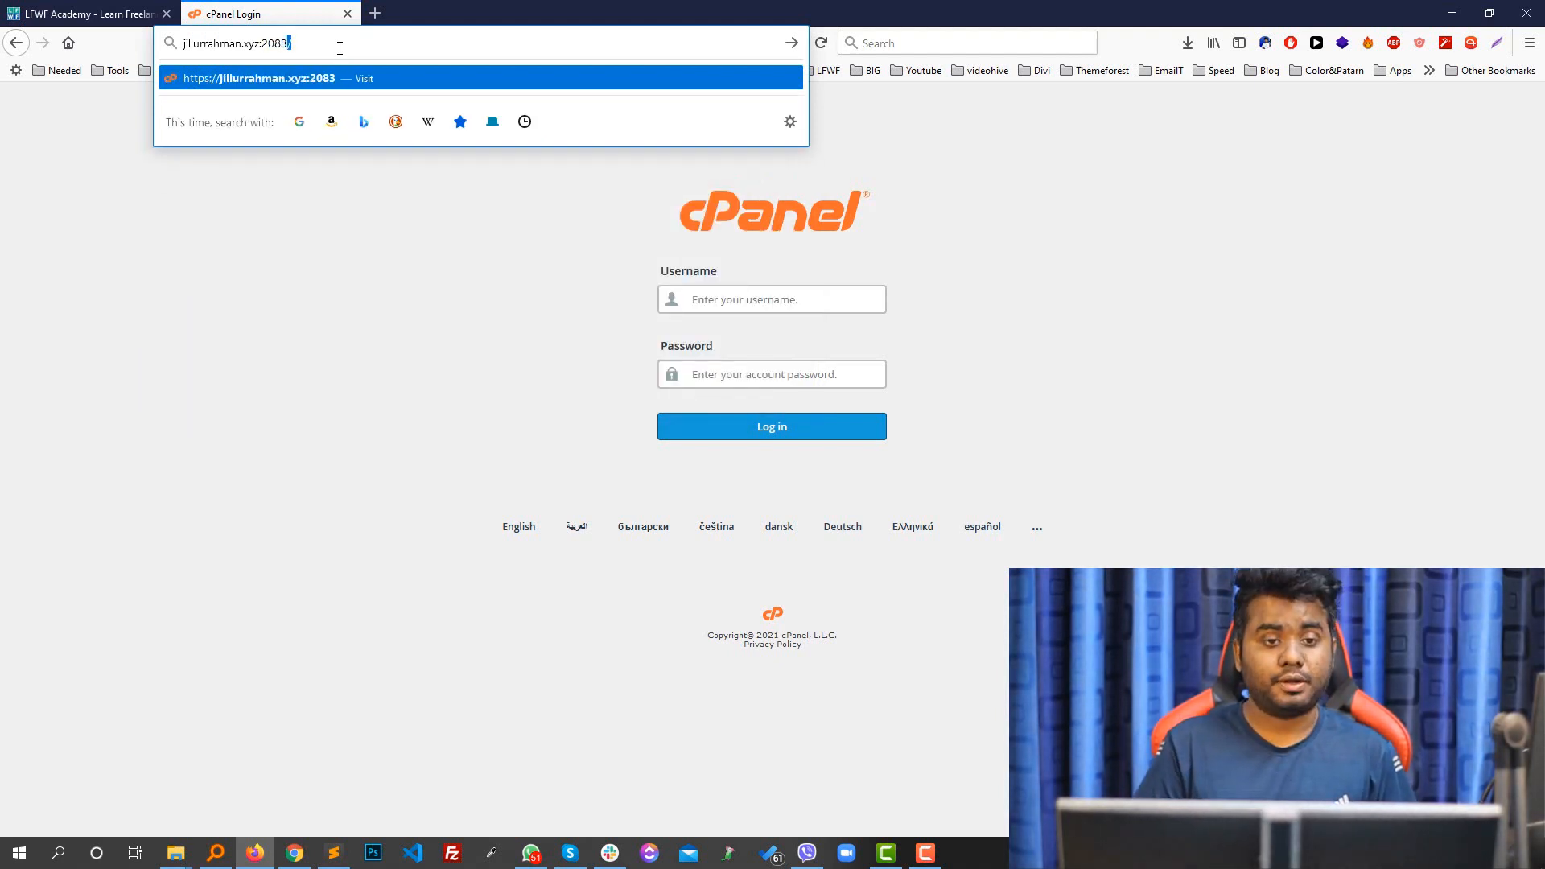
pyautogui.press('Return')
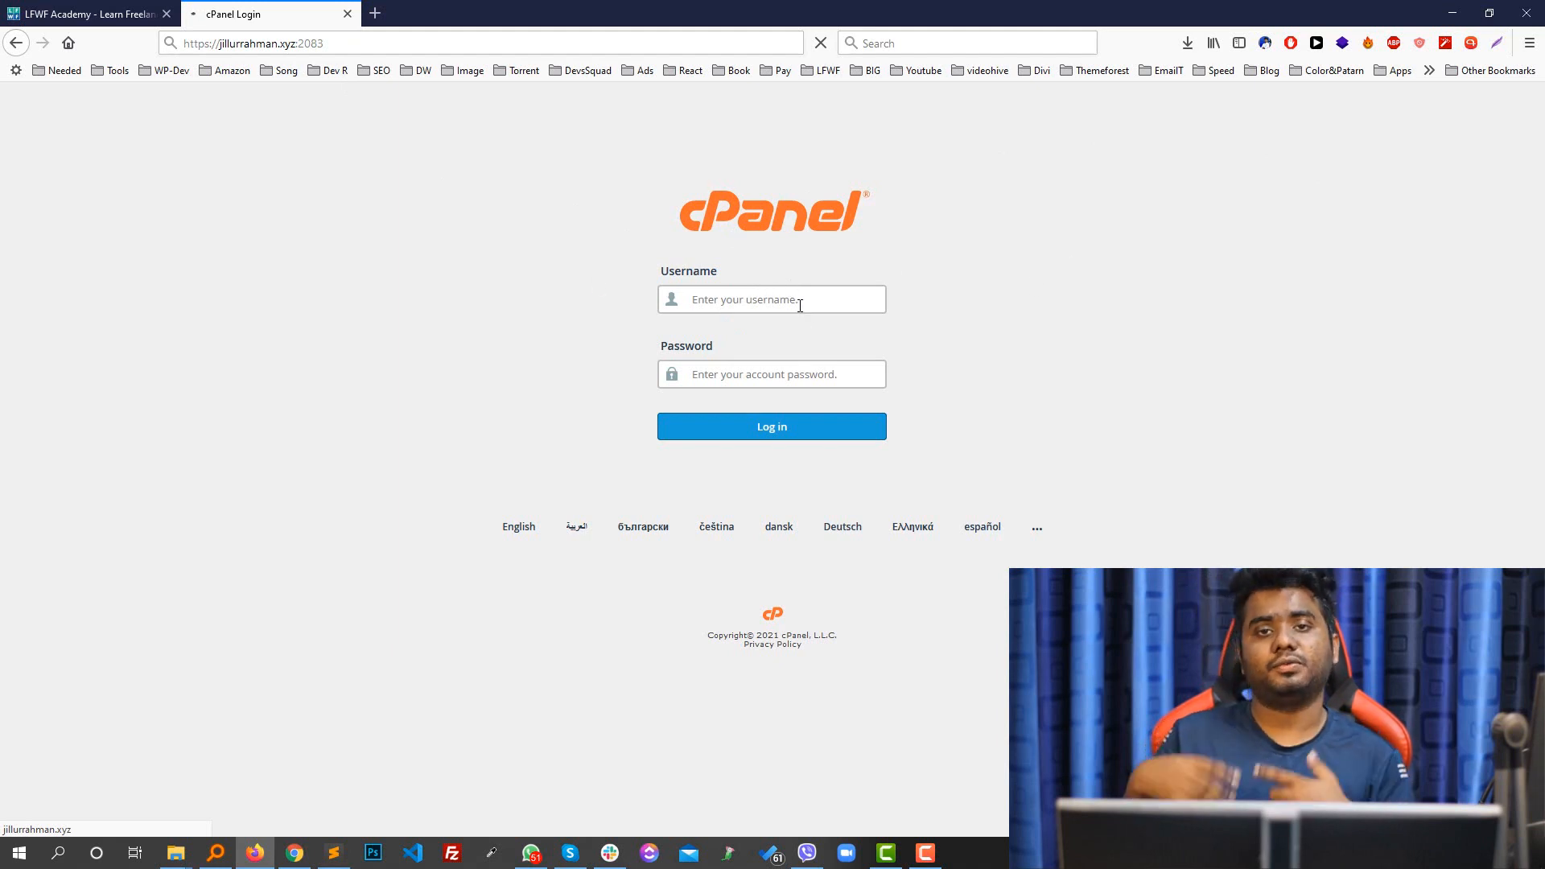
pyautogui.click(842, 300)
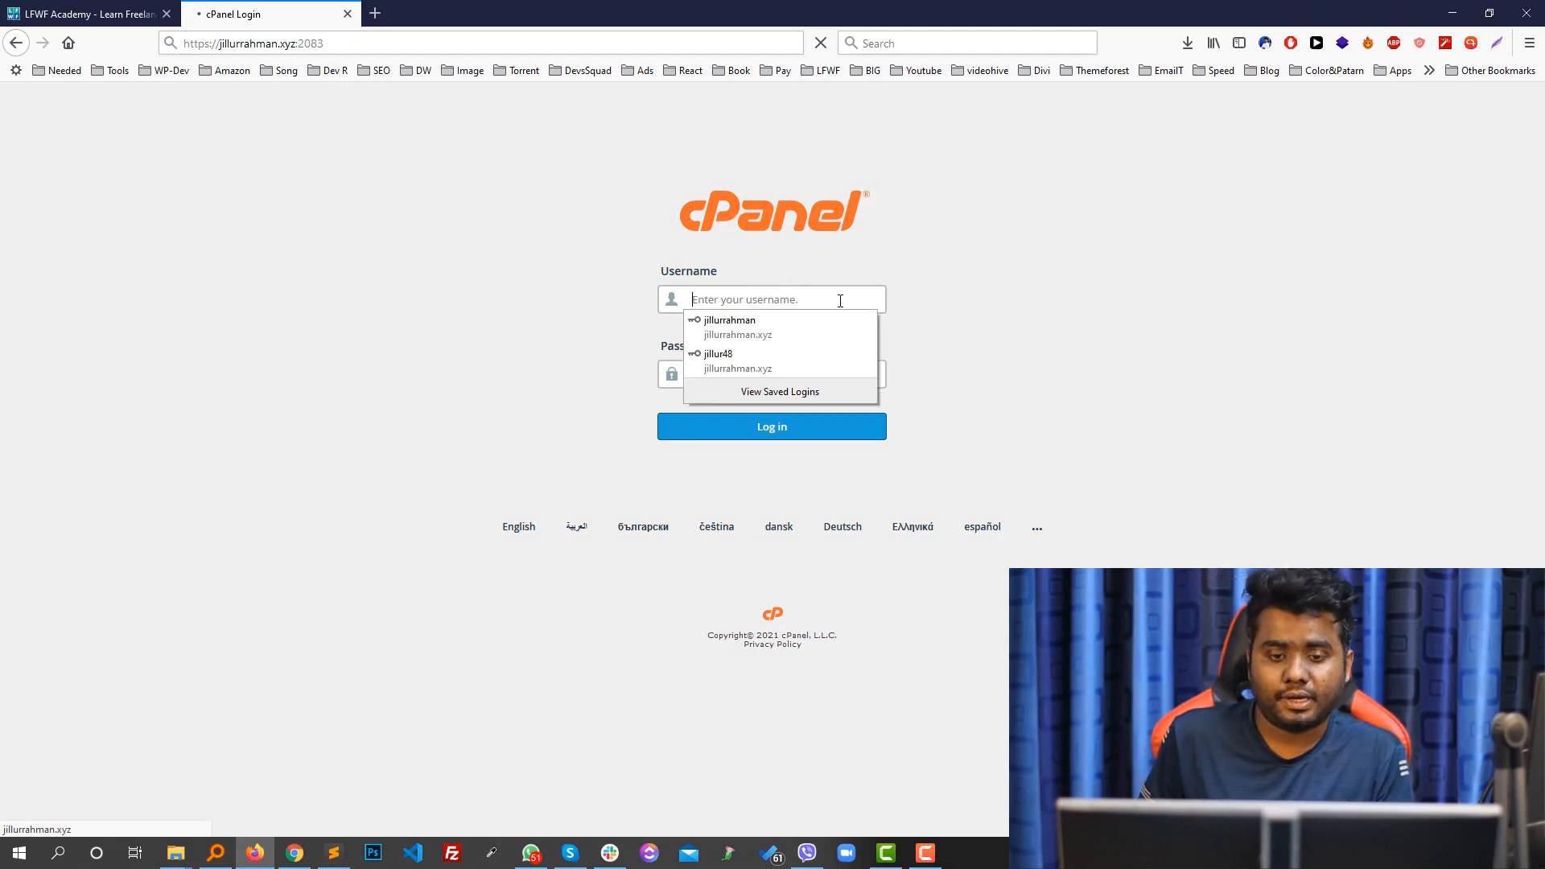
pyautogui.click(493, 287)
# - Go to the hosting provider's website at hostmight.com
pyautogui.click(318, 46)
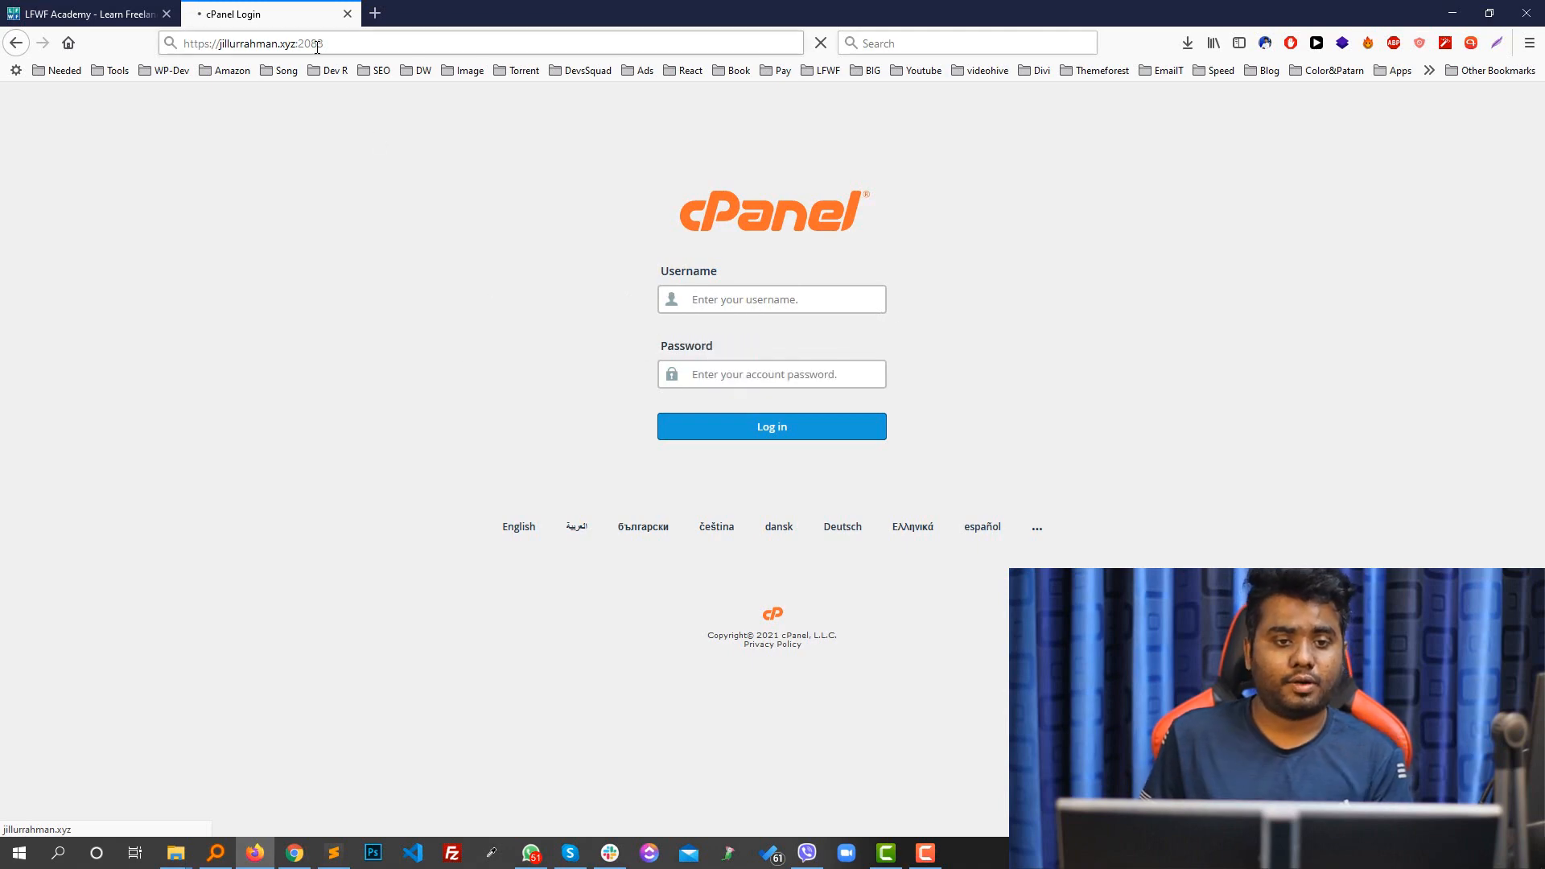
pyautogui.hotkey('ctrl', 'a')
pyautogui.press('BackSpace')
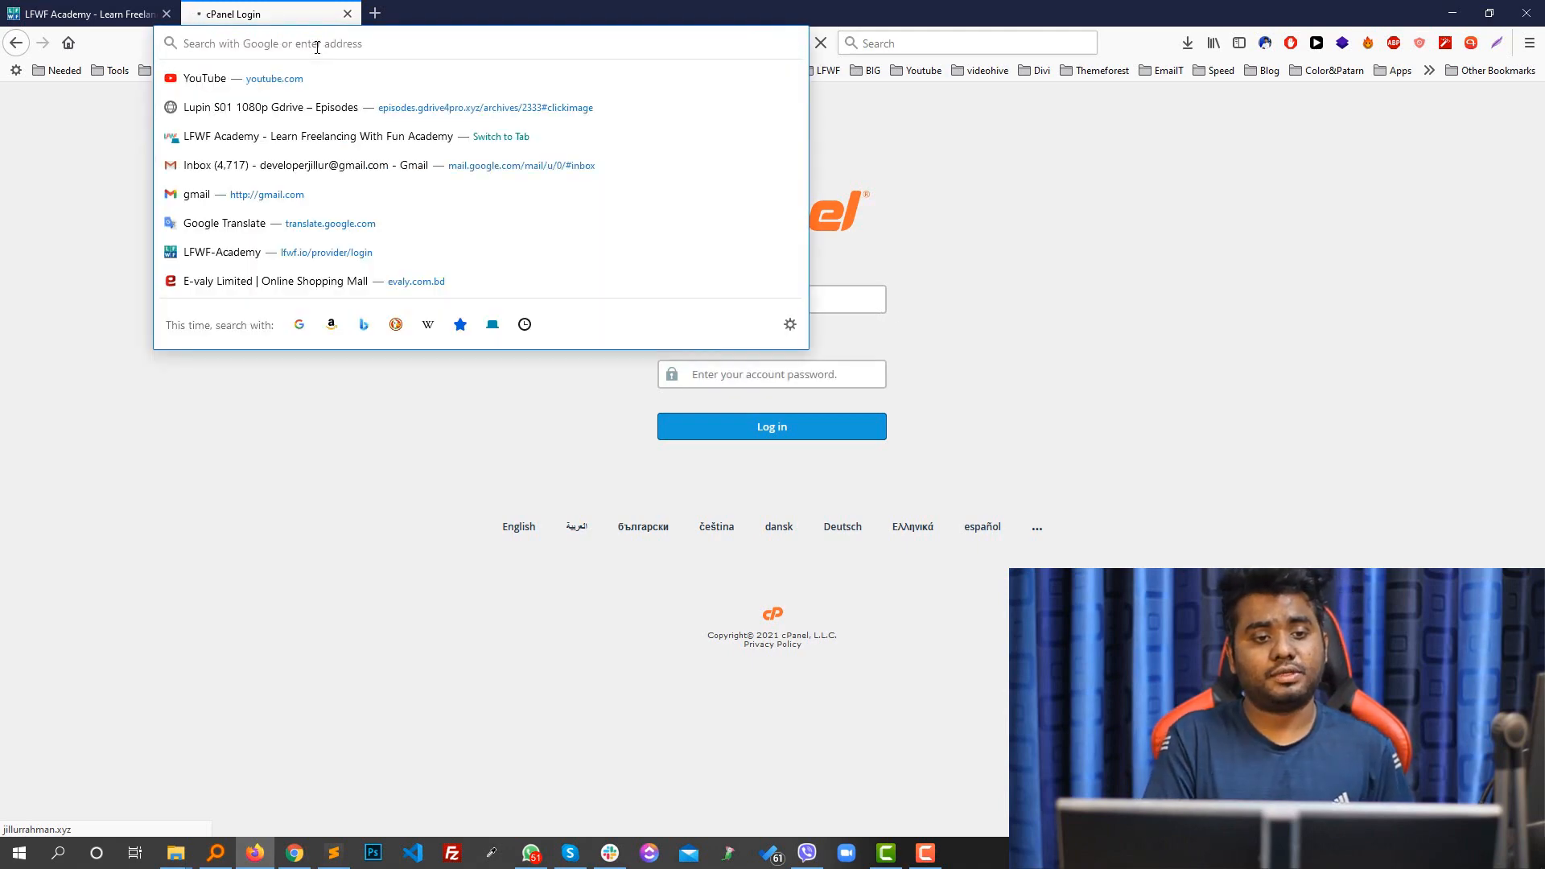
pyautogui.write('hostmight.com/')
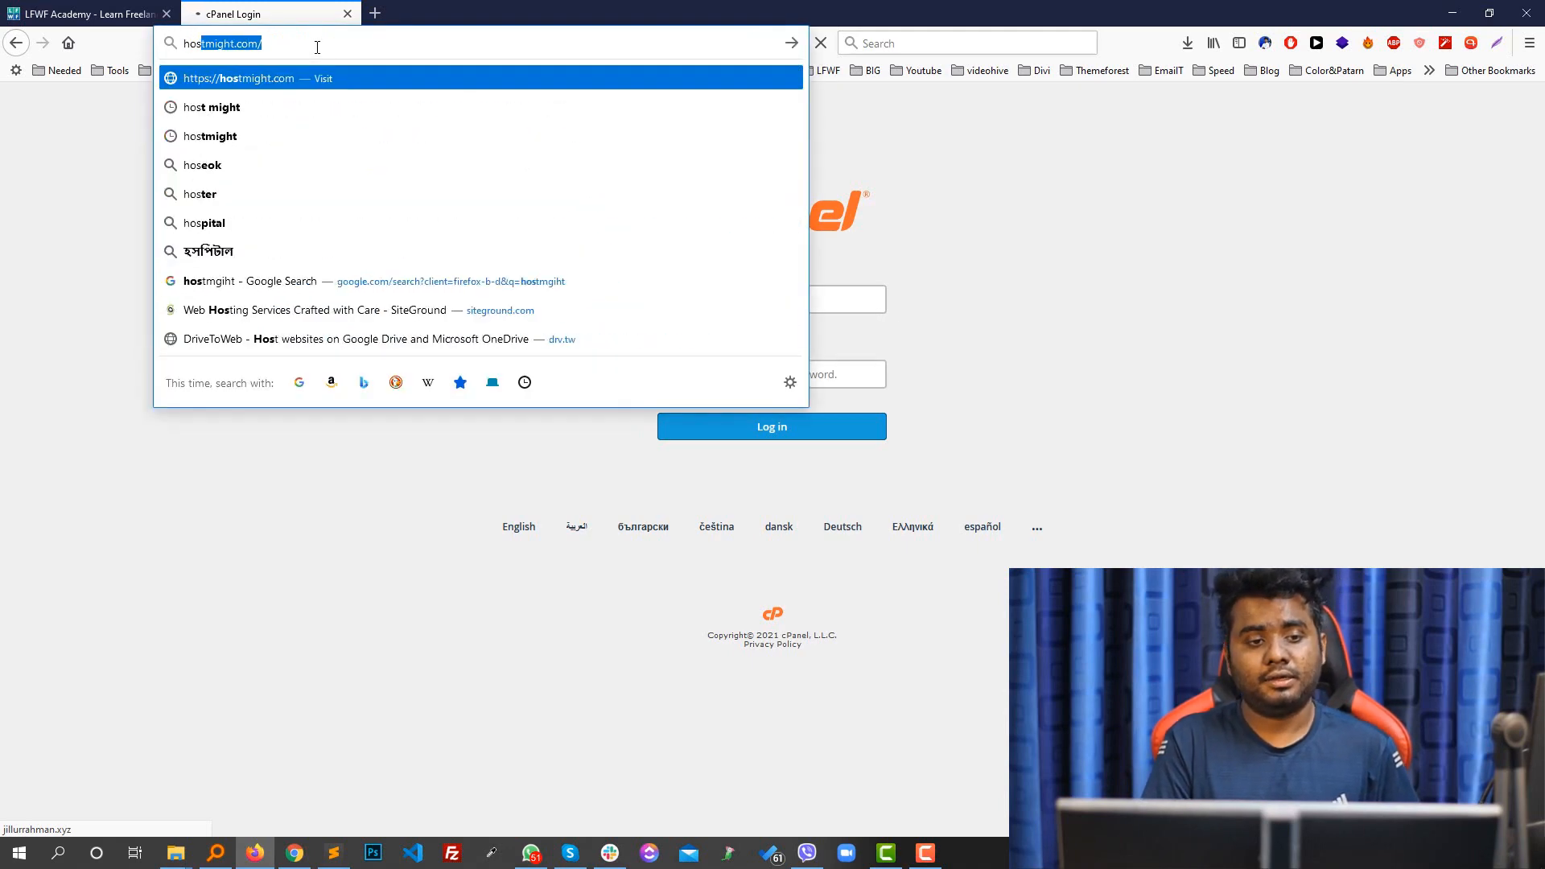
pyautogui.press('Return')
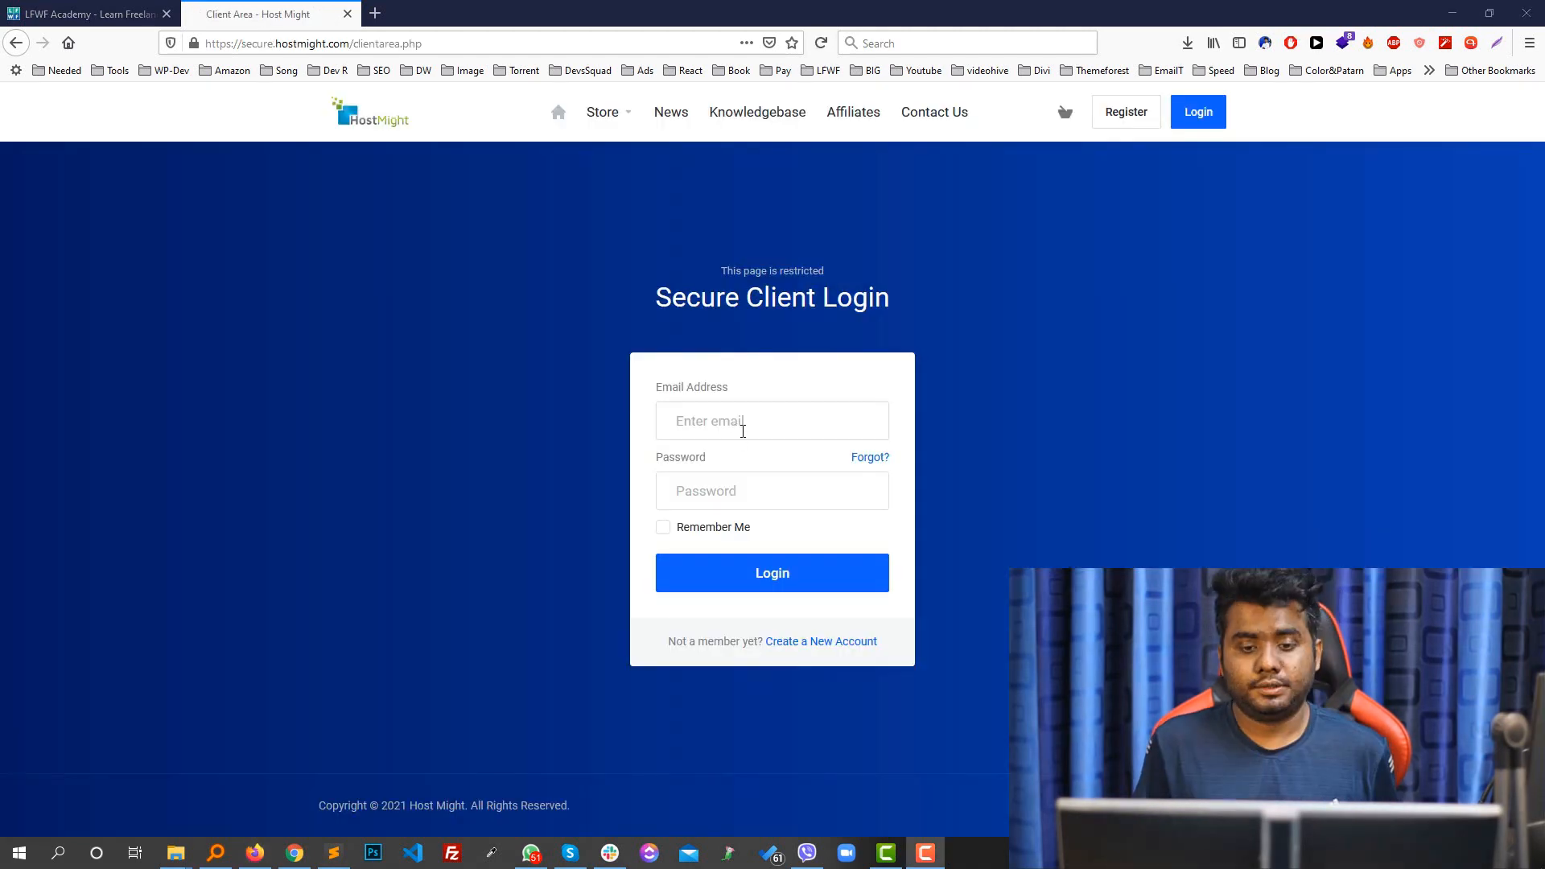
# - Log in to the Host Might client area with the saved account e-mail and password, and open cPanel for the WordPress Starter hosting
pyautogui.click(741, 424)
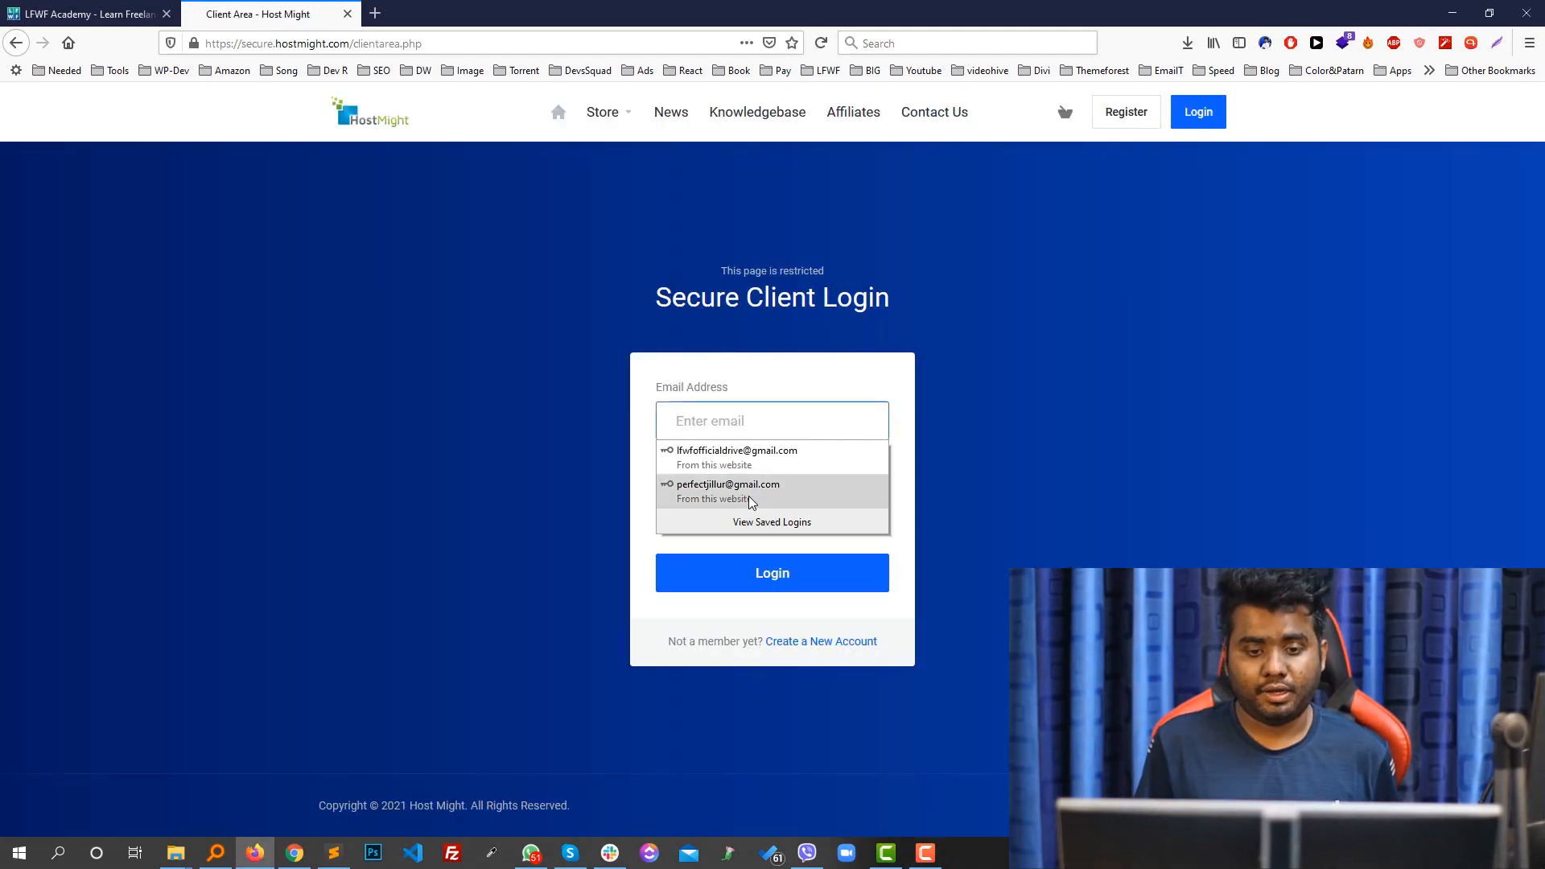
pyautogui.click(733, 490)
pyautogui.click(771, 574)
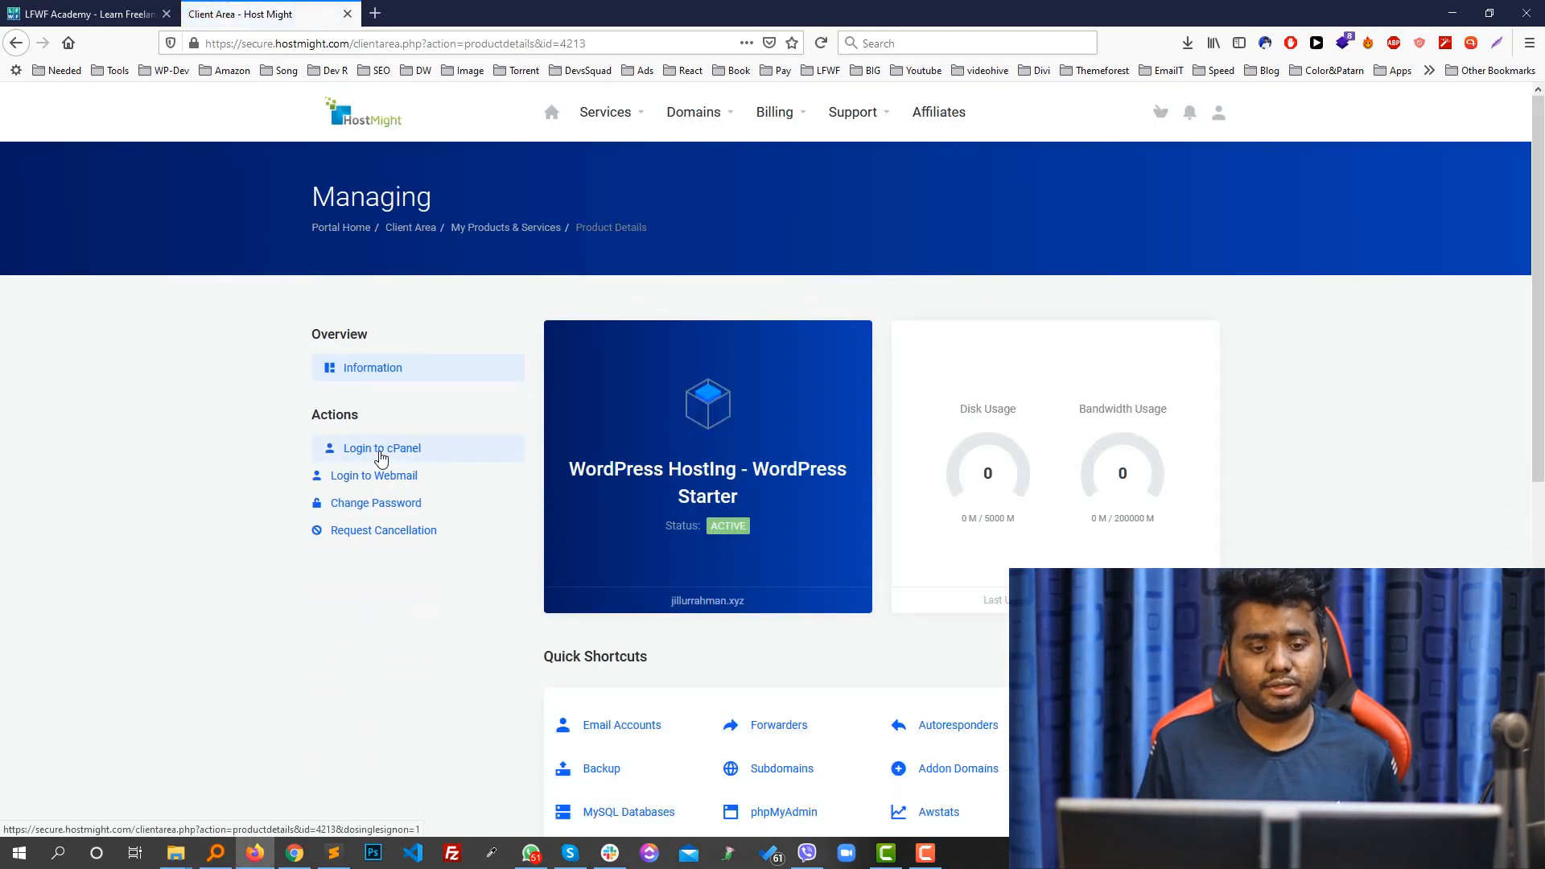
pyautogui.click(379, 448)
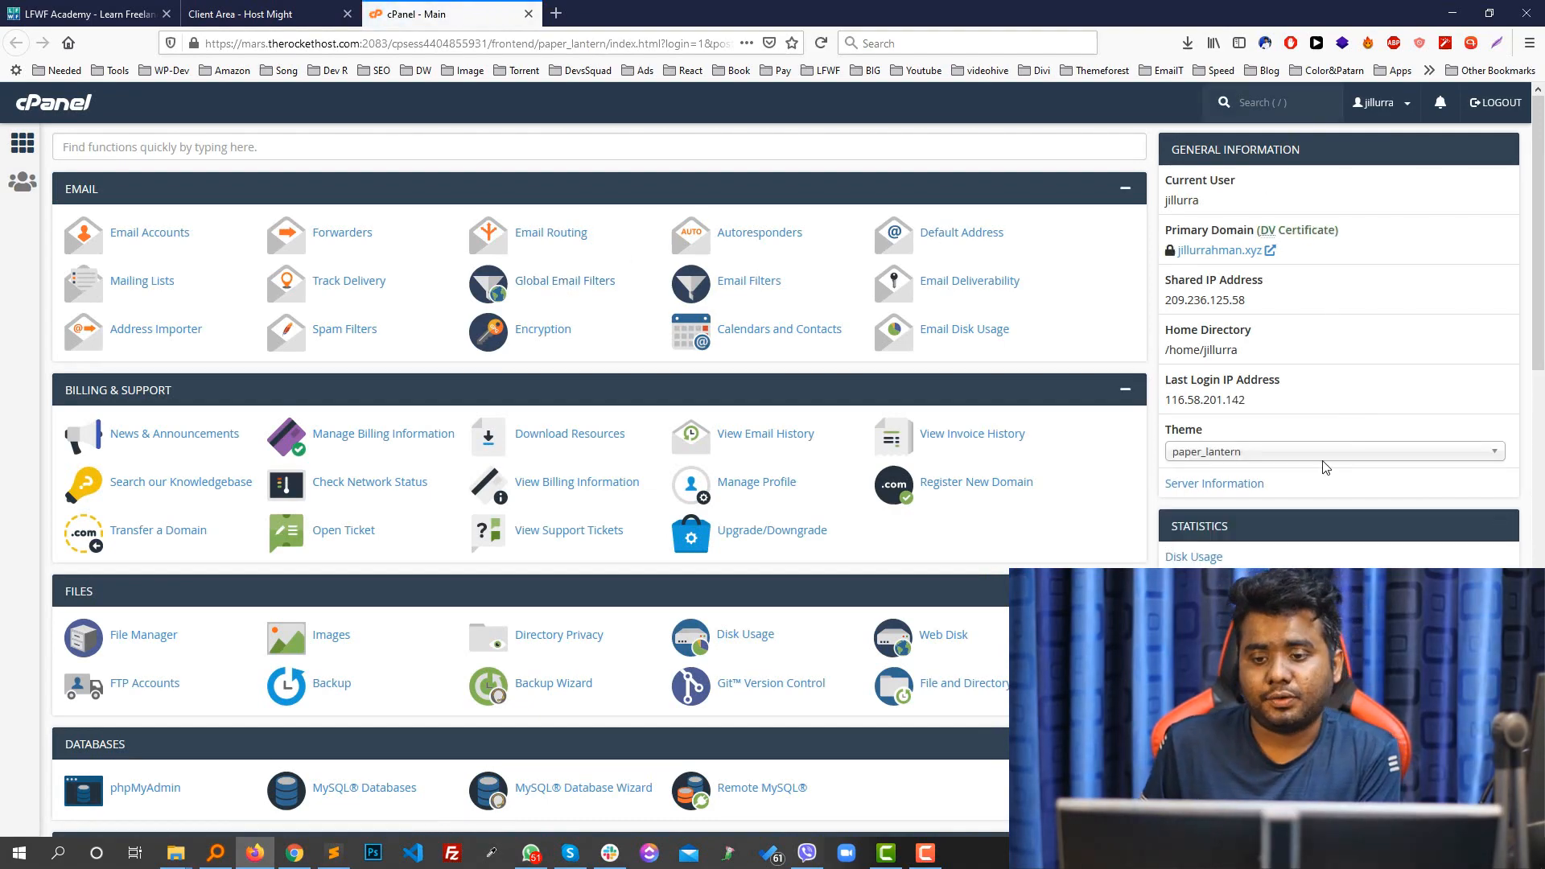
# - Look over the cPanel home page's Email, Billing & Support, Files, Databases and Domains sections
pyautogui.scroll(-15, 1321, 462)
pyautogui.scroll(15, 599, 480)
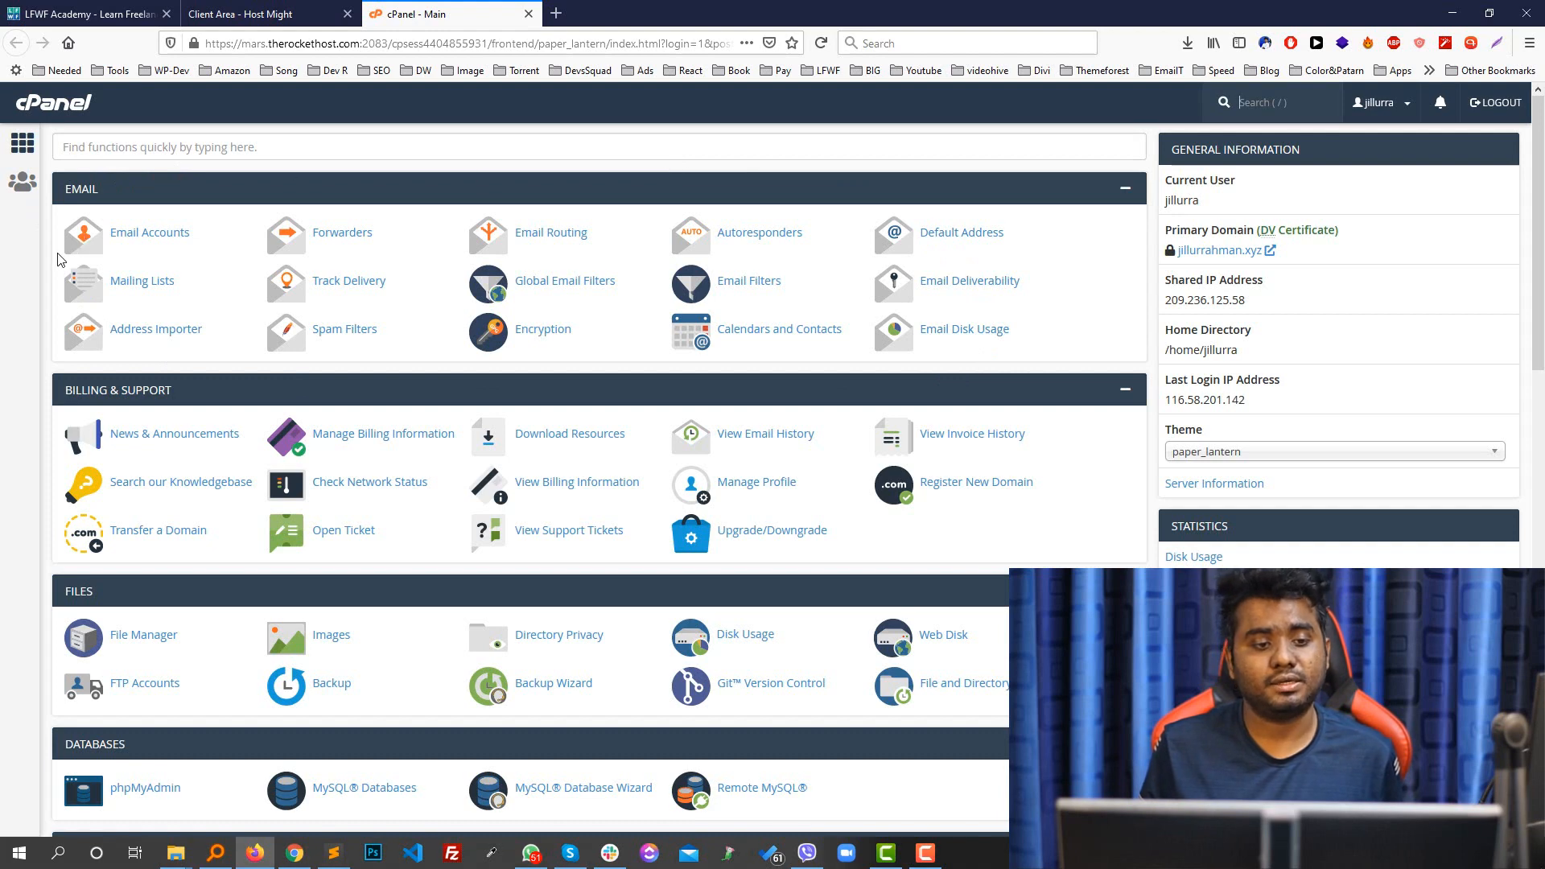
pyautogui.scroll(-2, 109, 367)
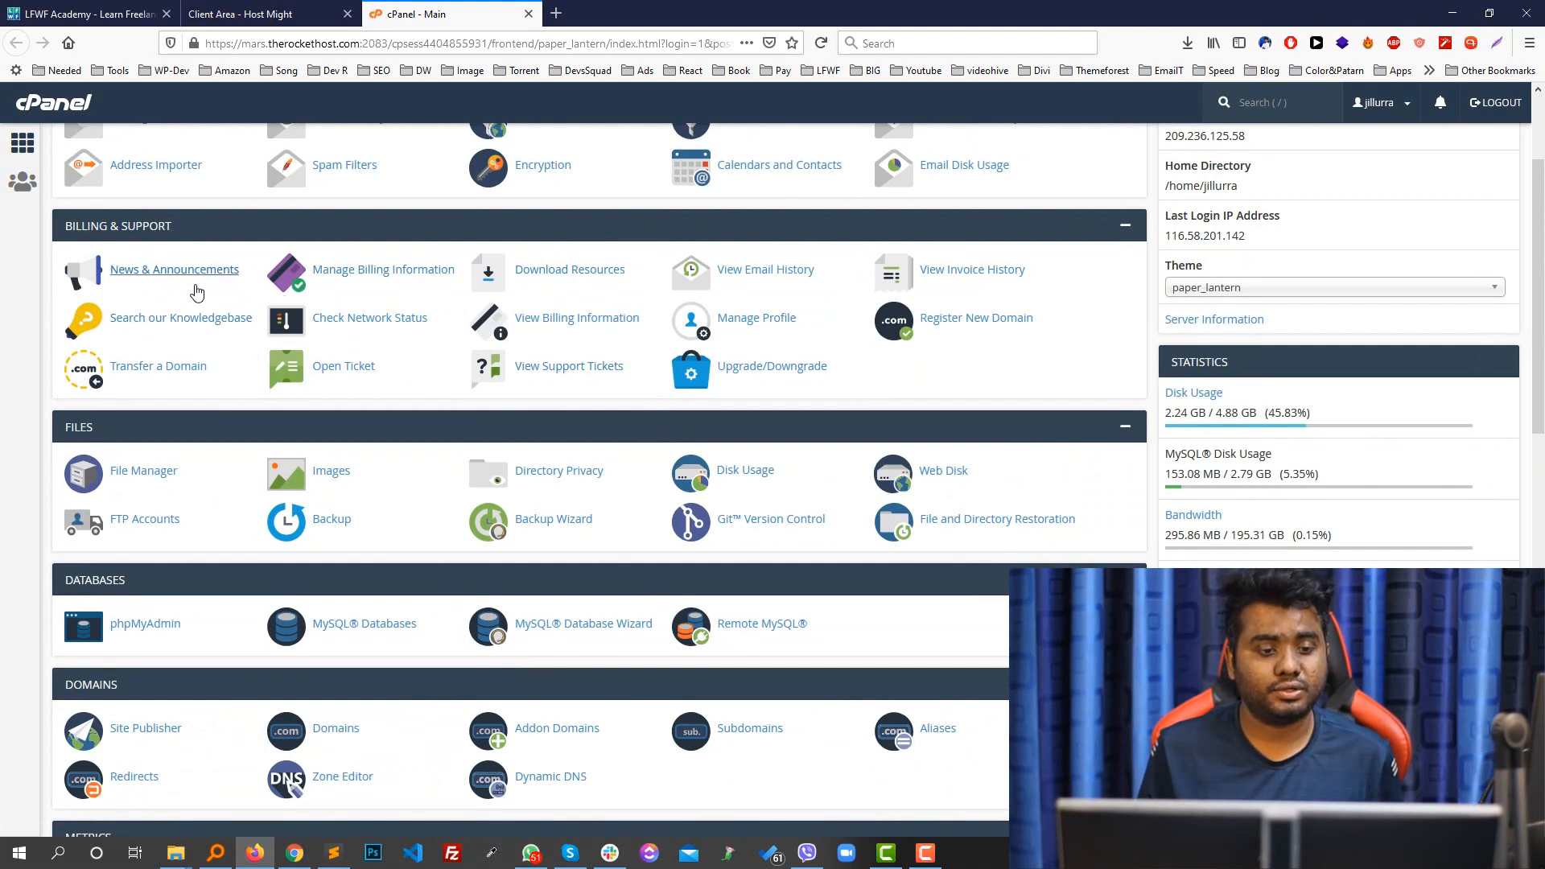
pyautogui.scroll(-2, 89, 265)
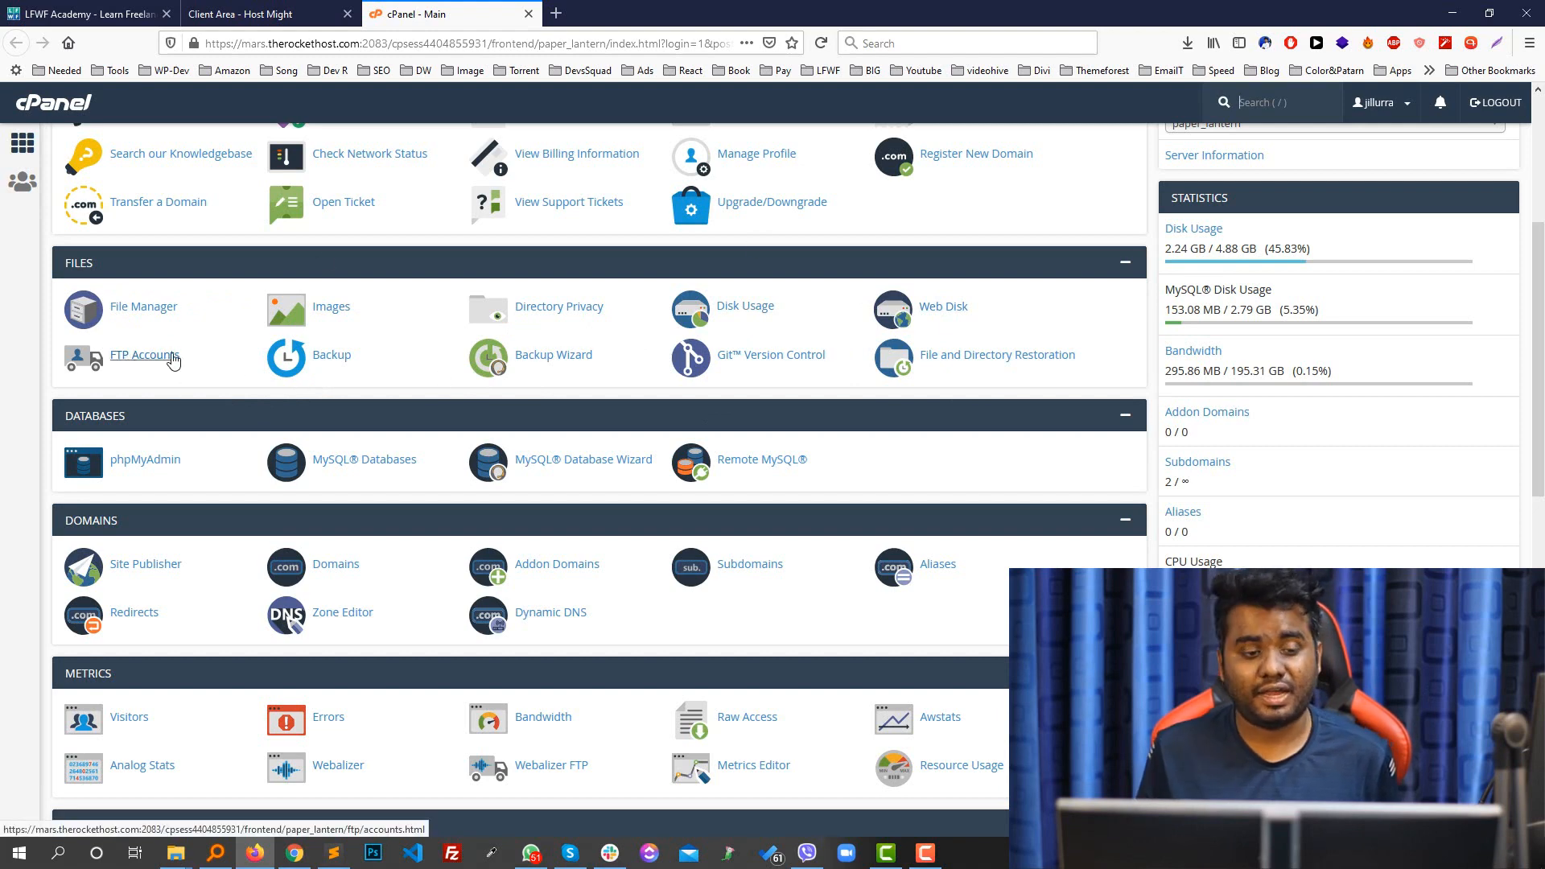
pyautogui.scroll(-1, 582, 405)
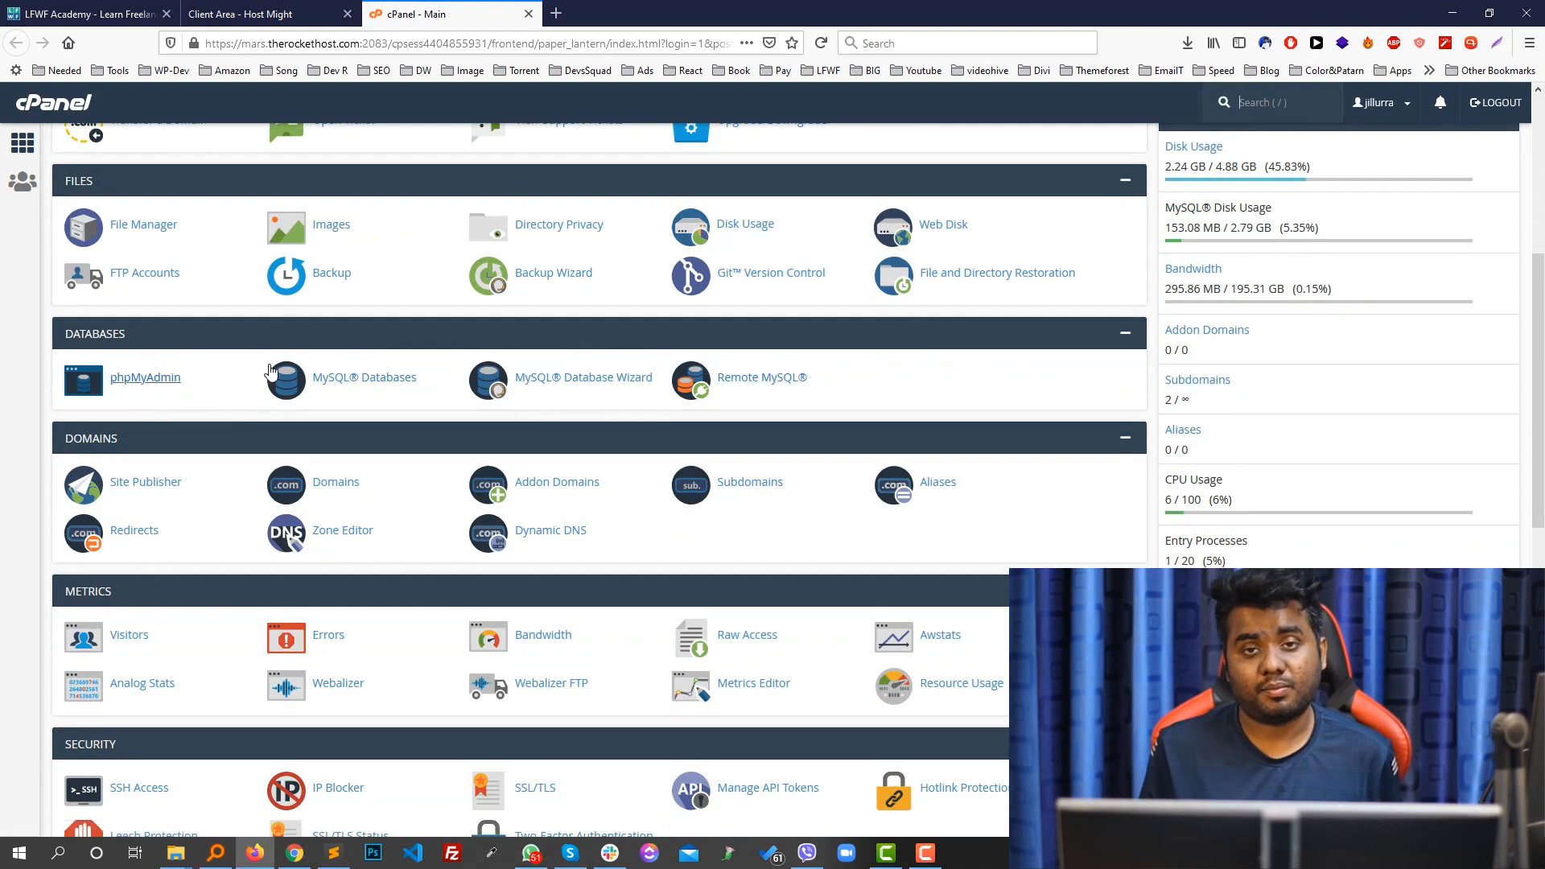
pyautogui.scroll(-2, 121, 378)
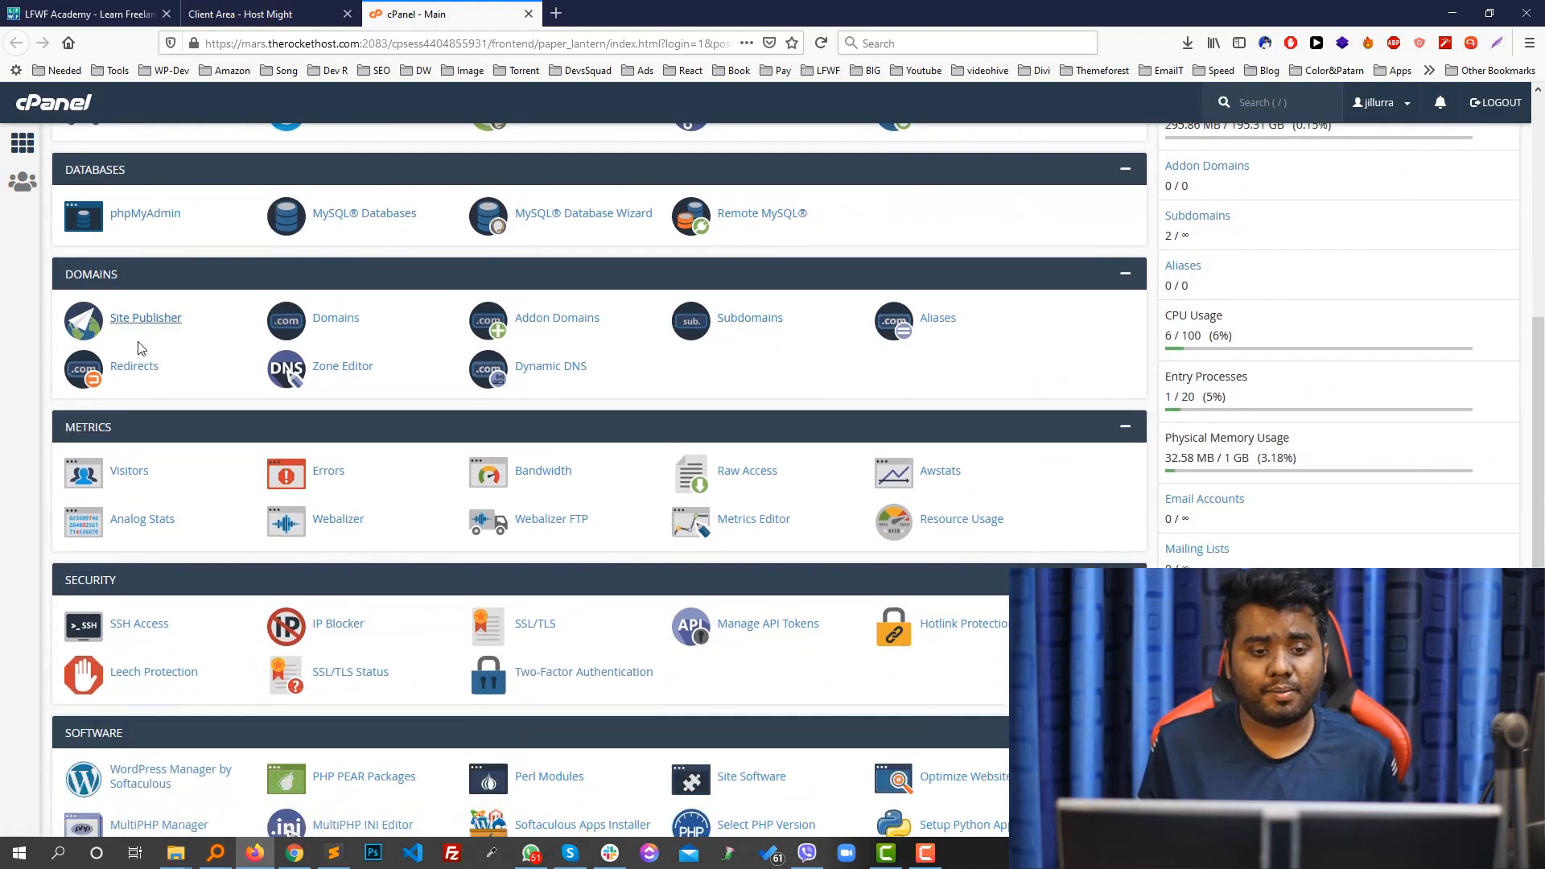
pyautogui.scroll(-1, 483, 338)
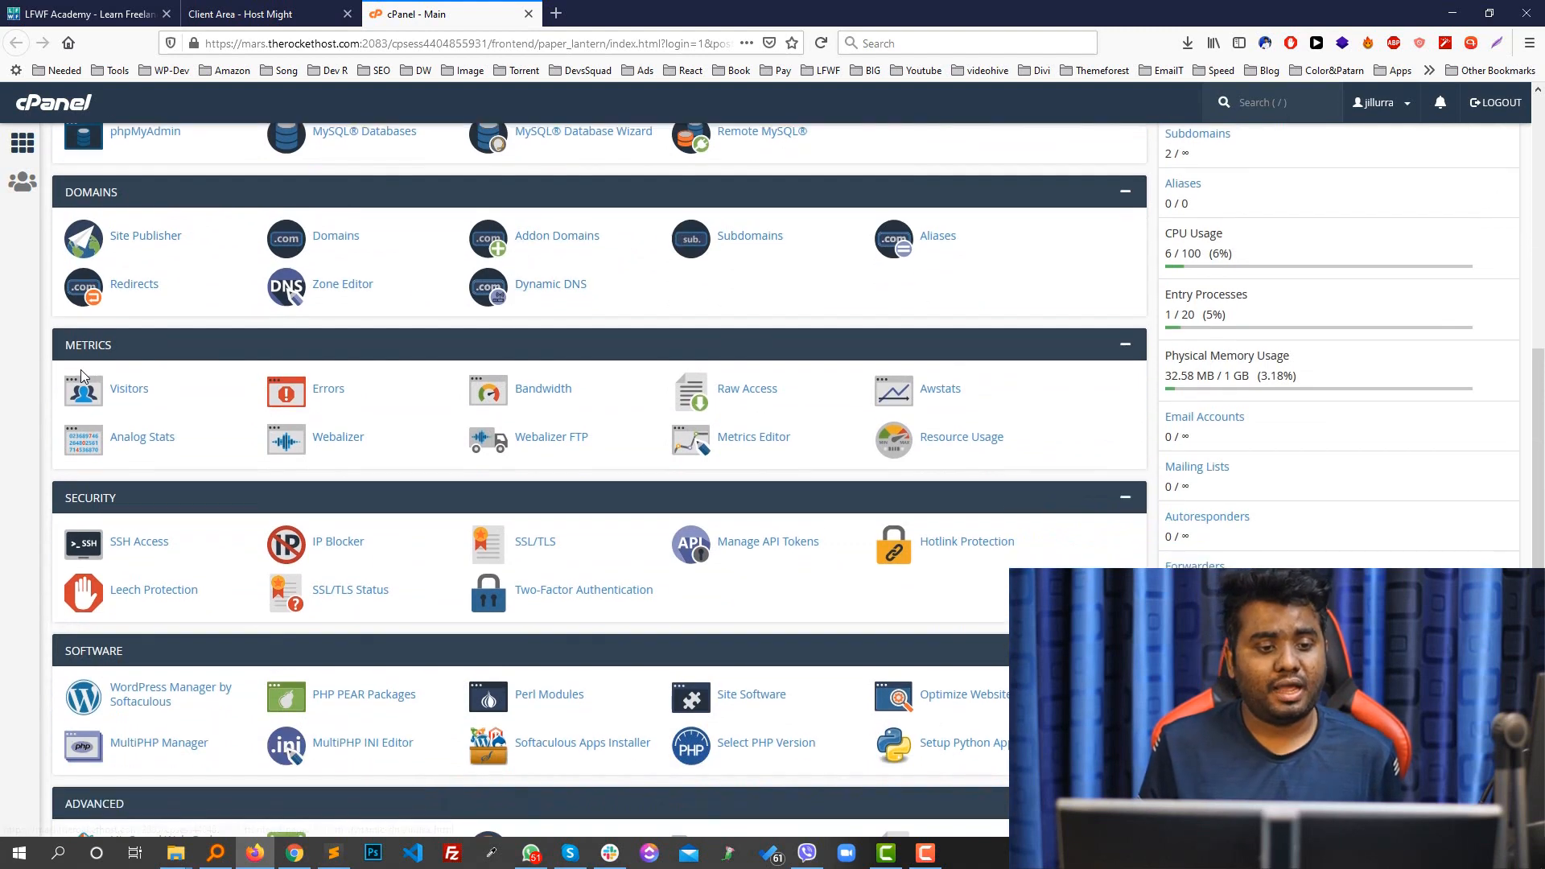
# - Review the Metrics, Security, Software, Advanced, Preferences and Softaculous Apps Installer sections of the cPanel home page
pyautogui.scroll(-2, 242, 338)
pyautogui.scroll(2, 374, 260)
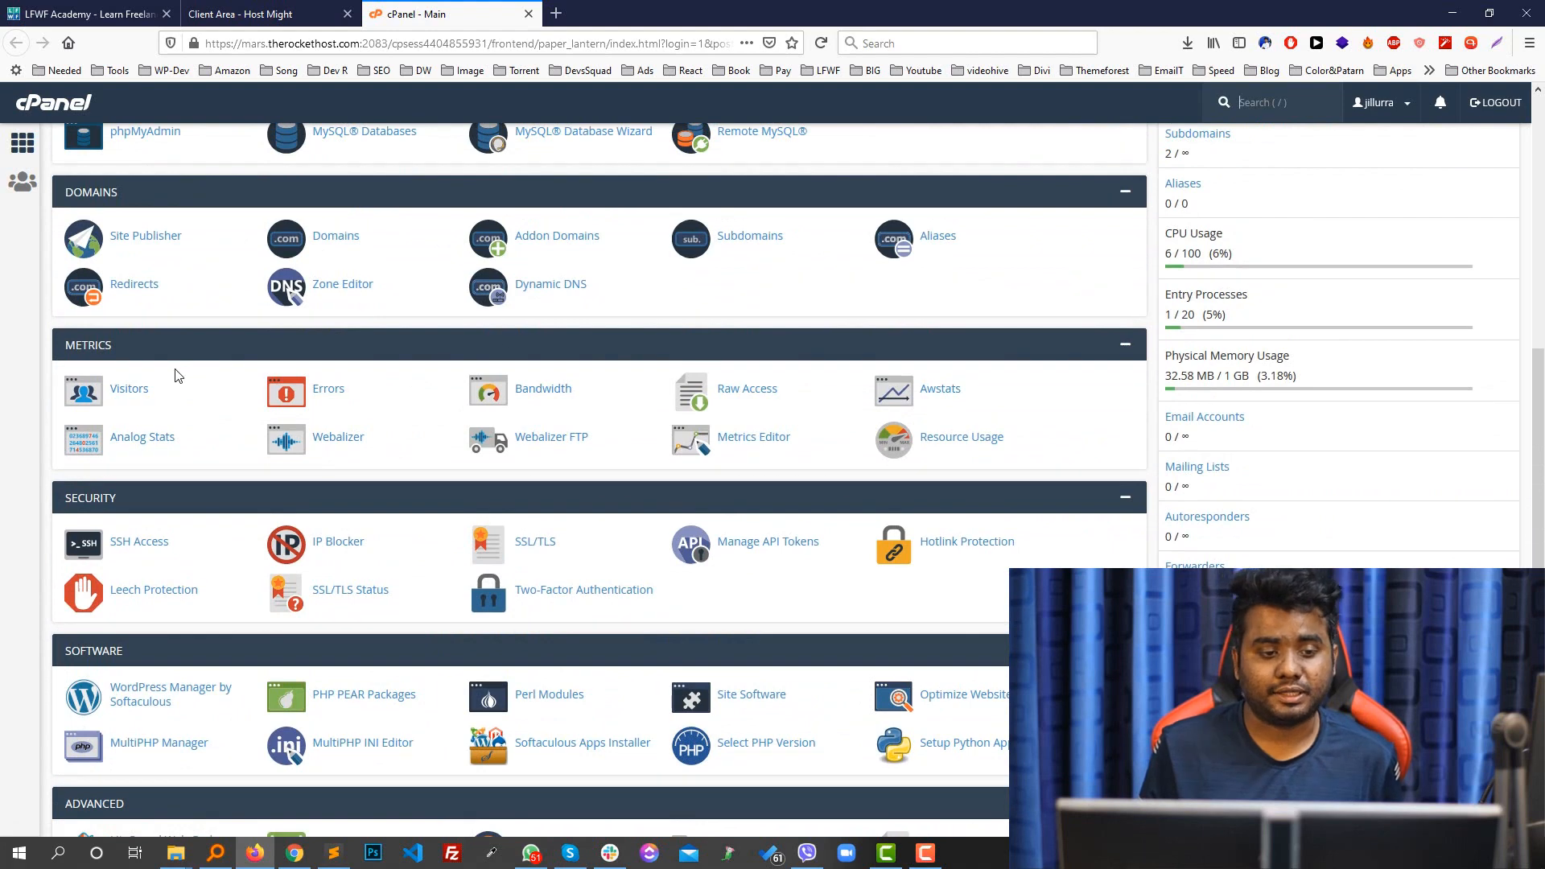
pyautogui.scroll(-2, 172, 369)
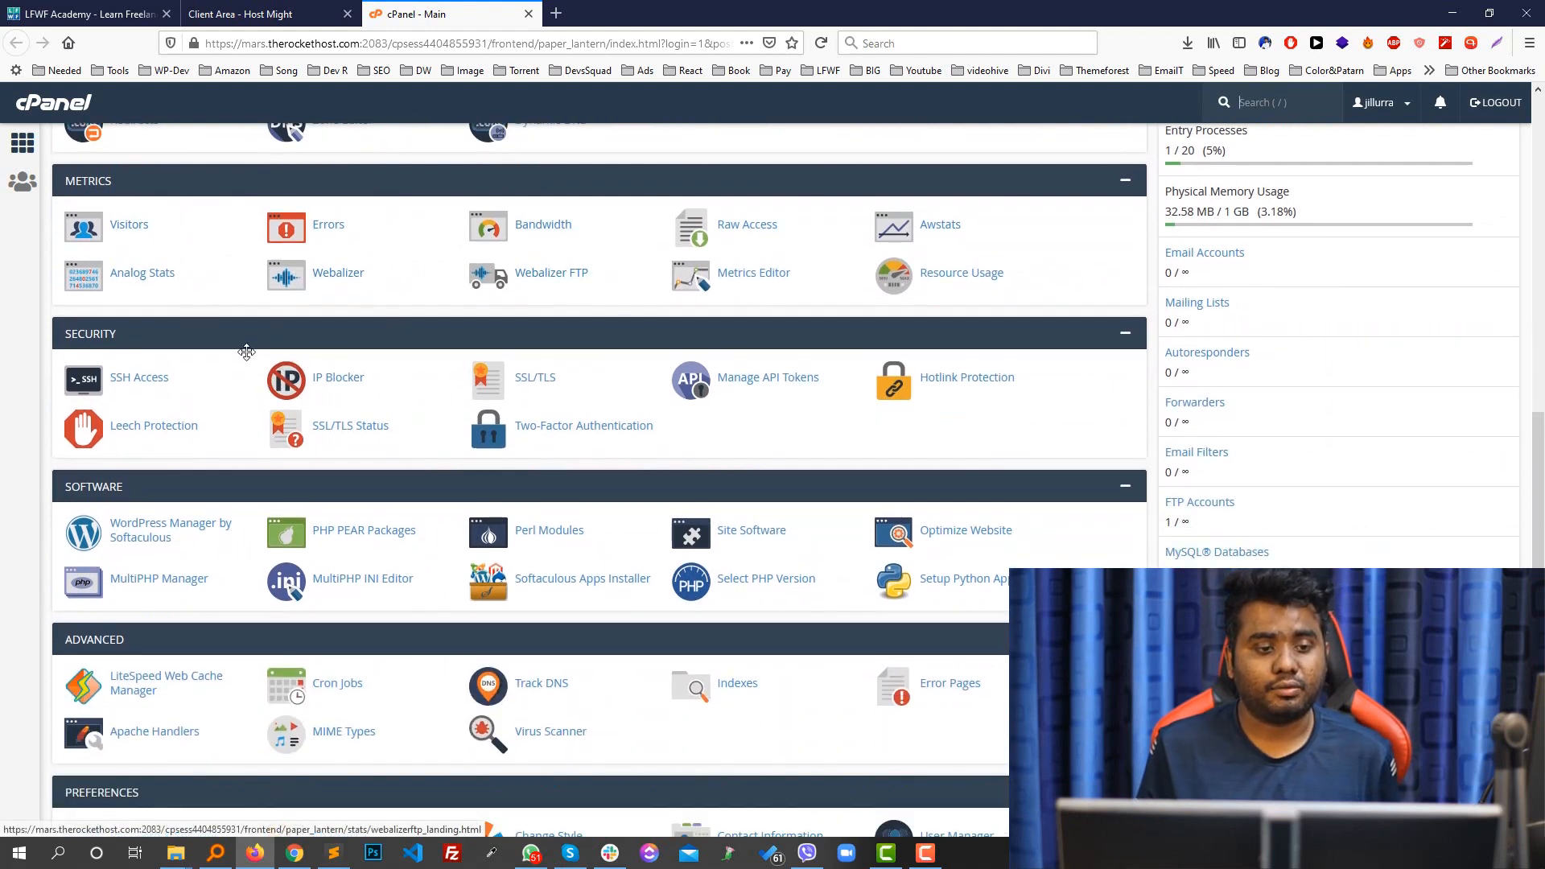
pyautogui.scroll(-2, 183, 298)
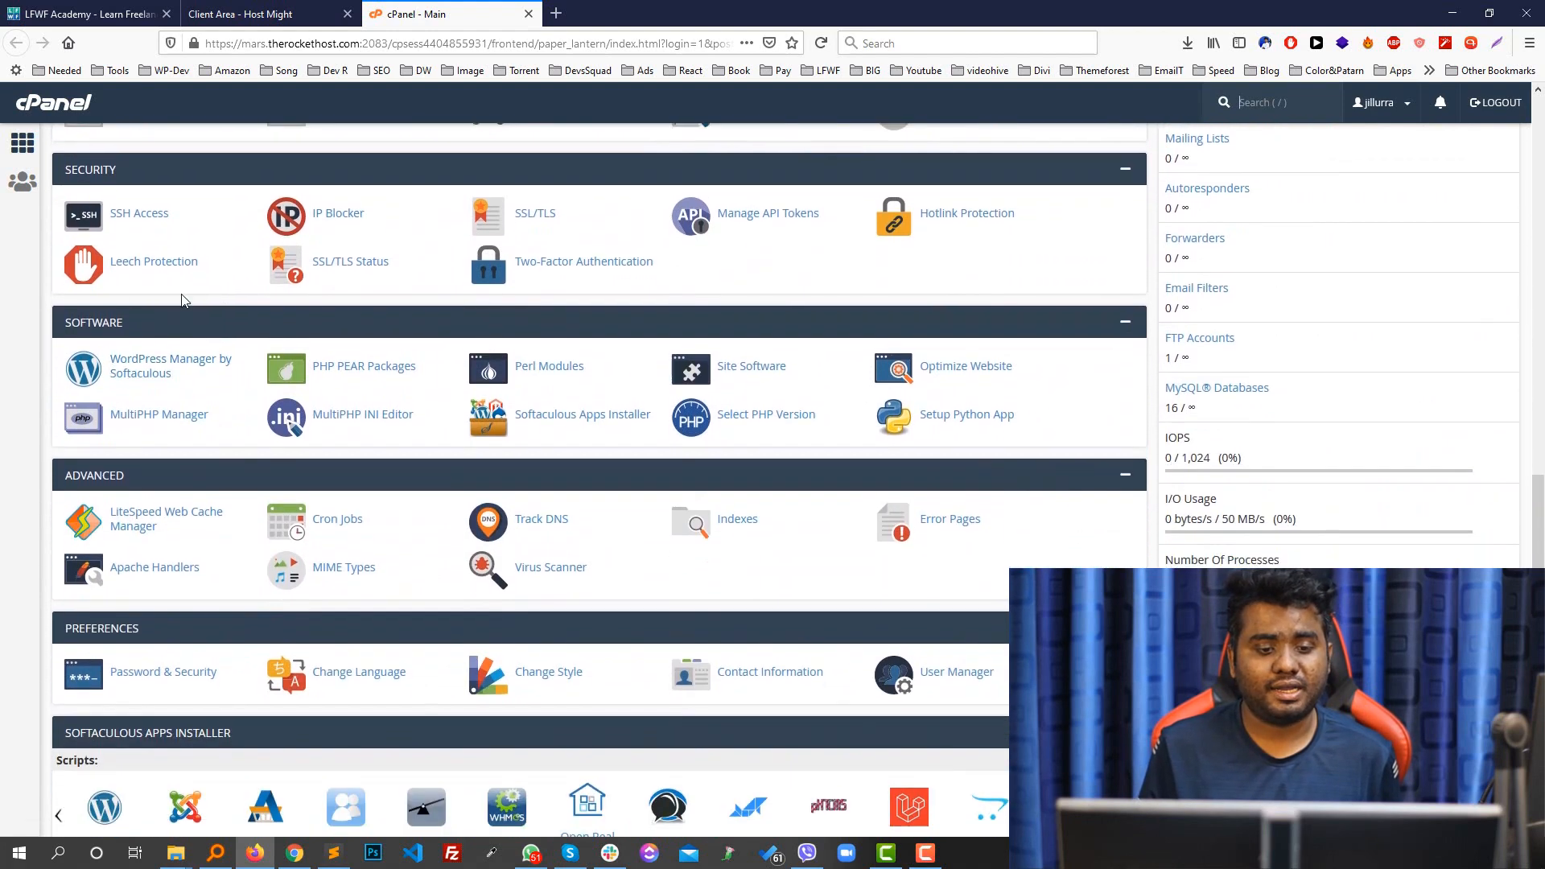
pyautogui.scroll(3, 259, 346)
pyautogui.scroll(-2, 193, 556)
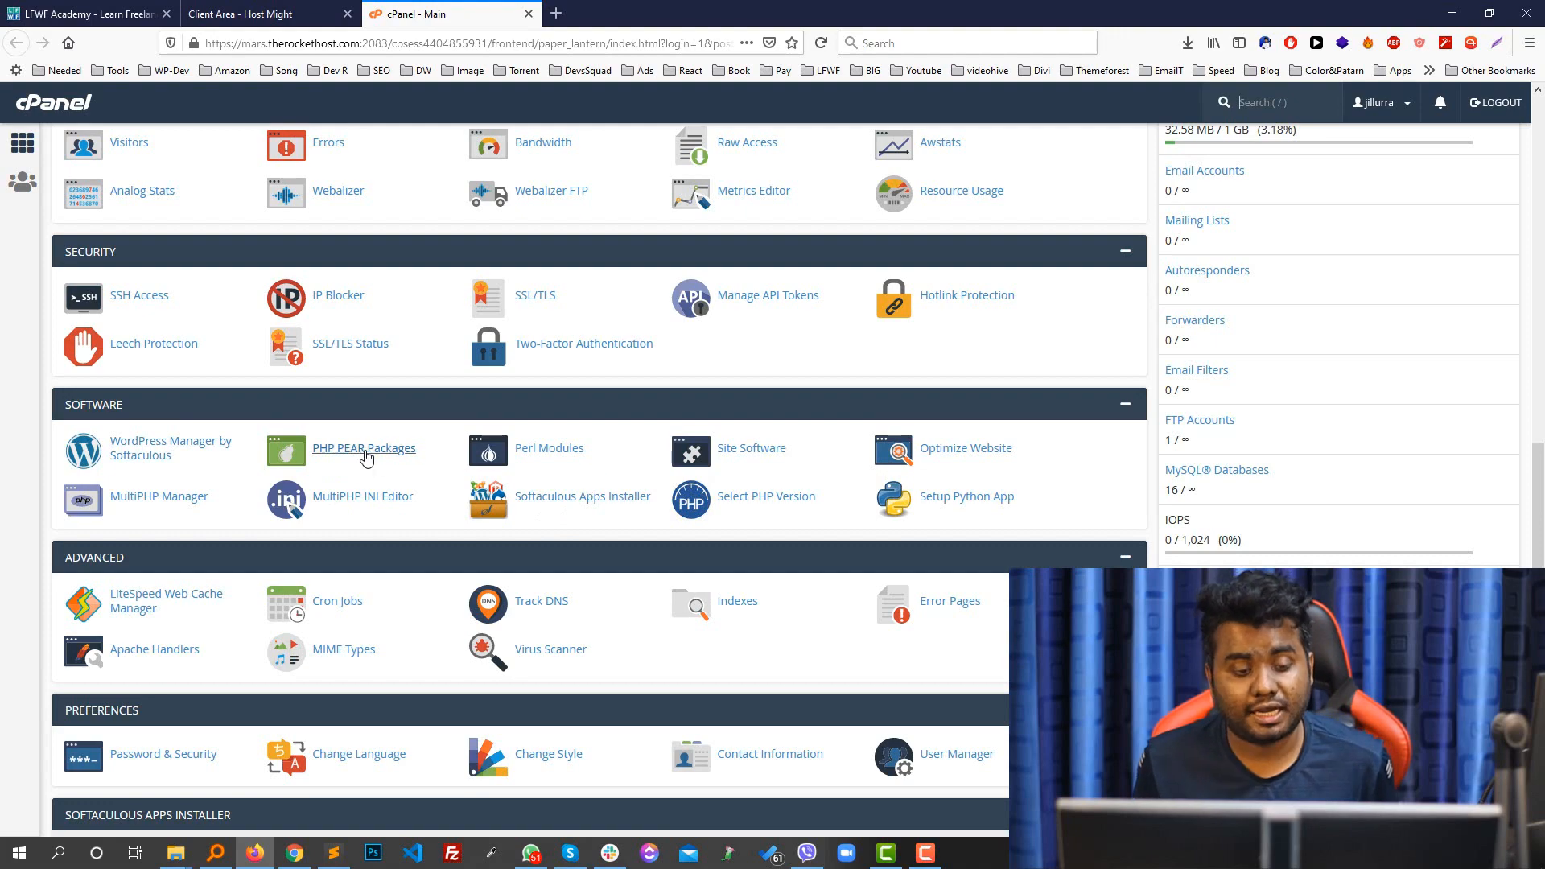
pyautogui.scroll(-2, 322, 402)
pyautogui.scroll(-1, 173, 435)
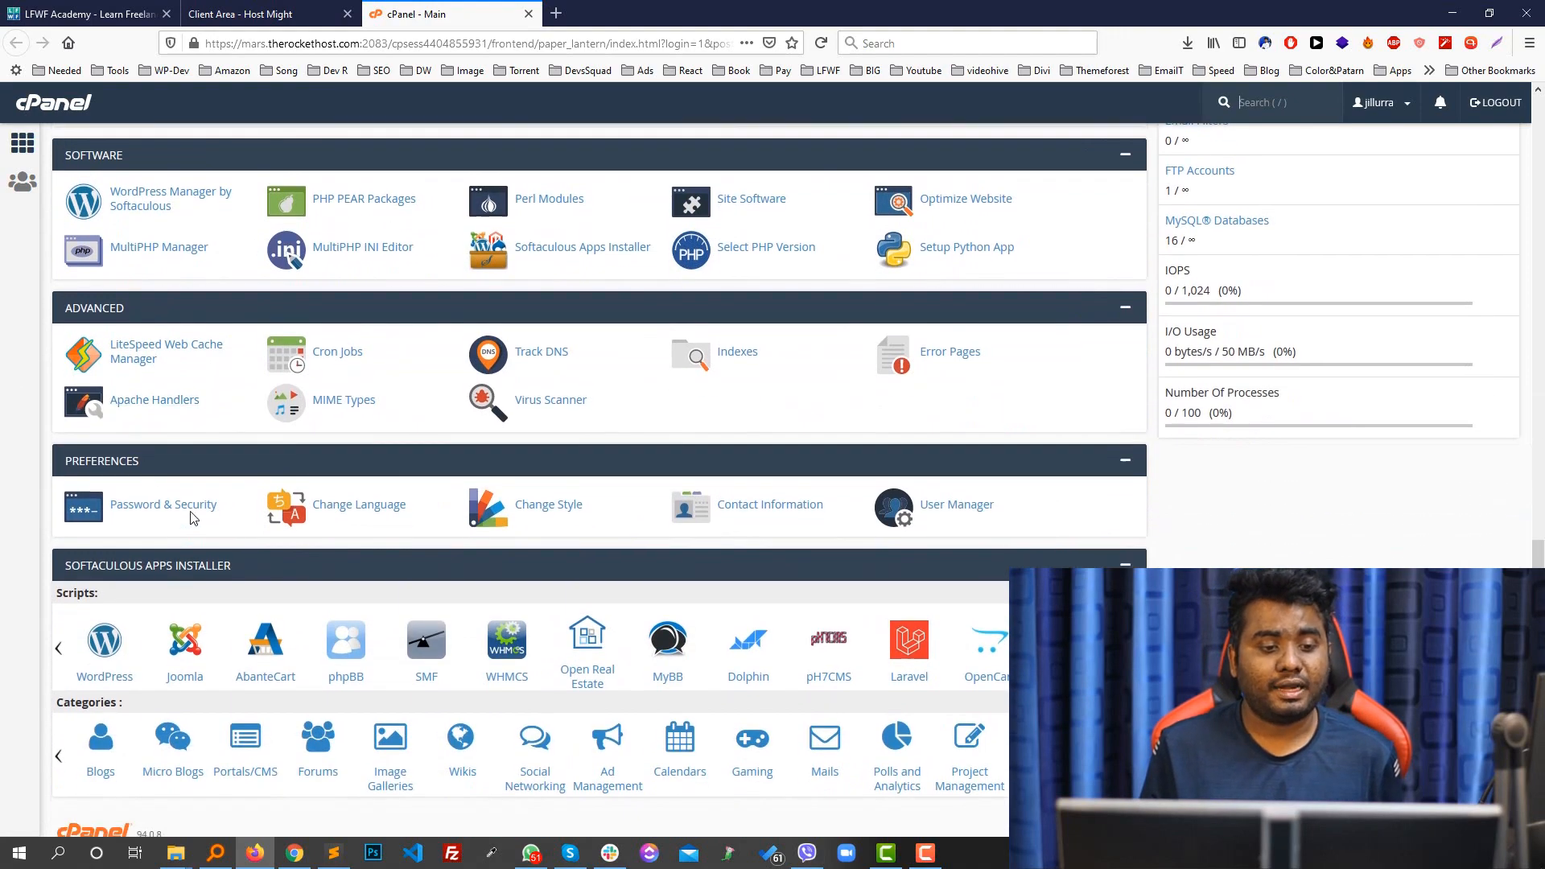
pyautogui.scroll(15, 483, 483)
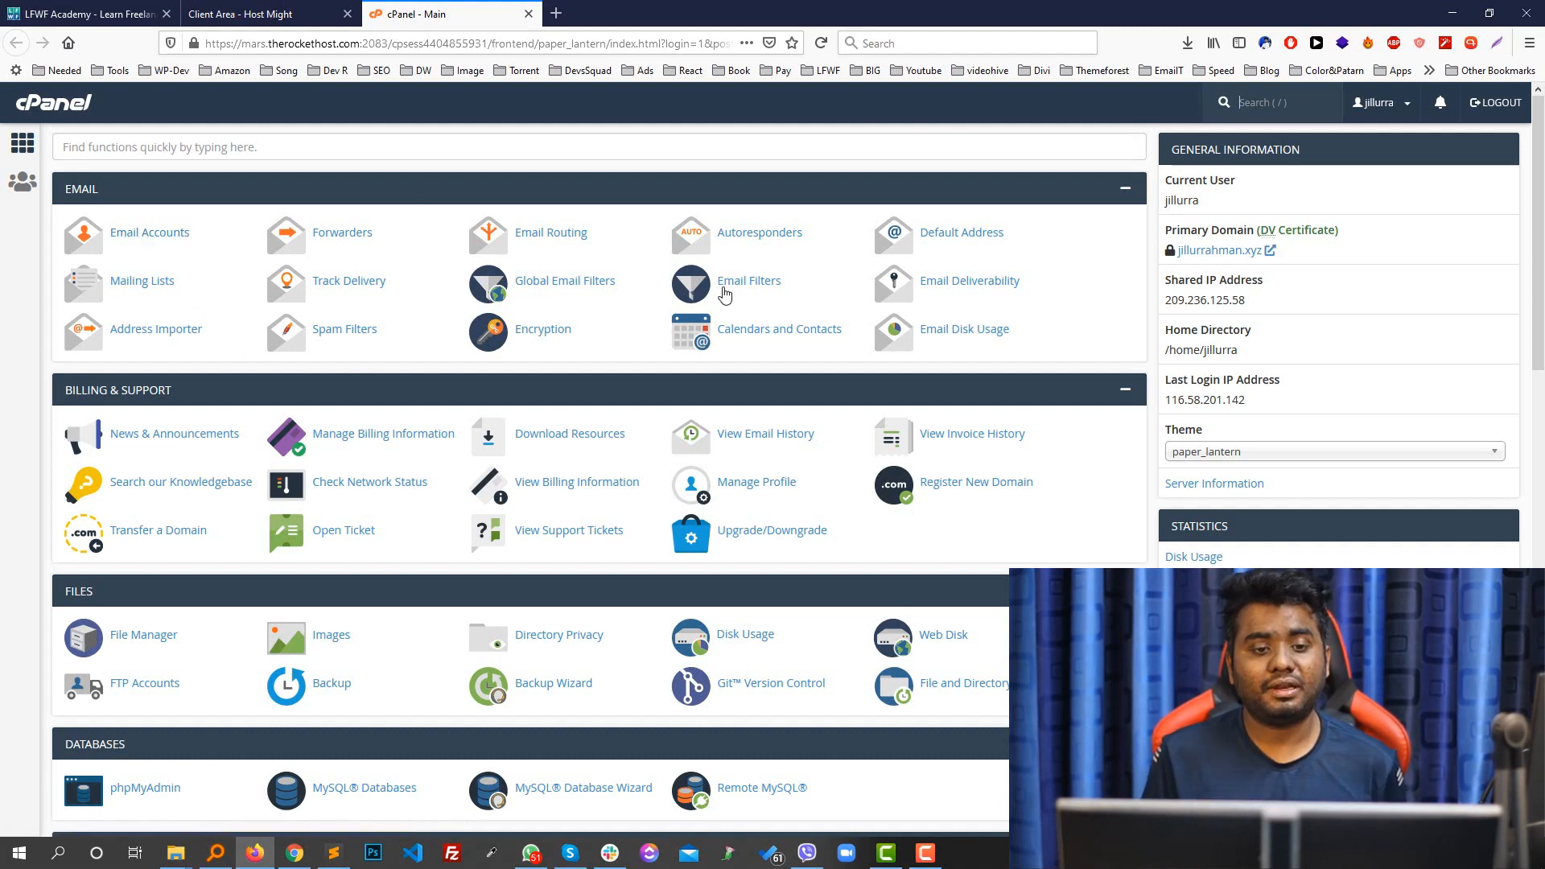
# - Start a new e-mail account for the site's primary domain in Email Accounts, with the username info
pyautogui.click(135, 237)
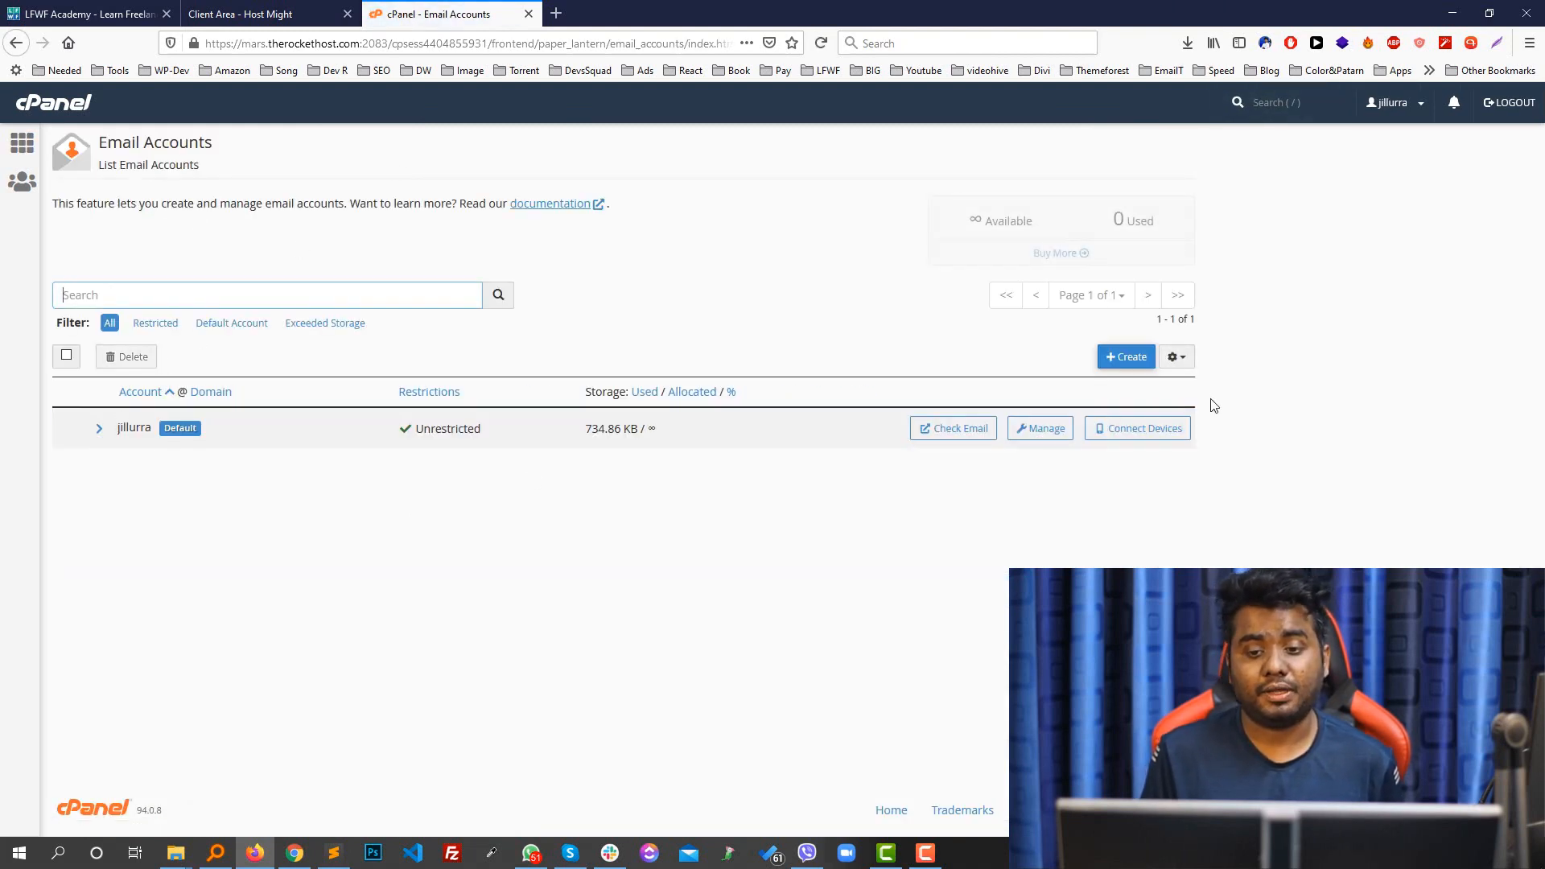
pyautogui.click(1136, 357)
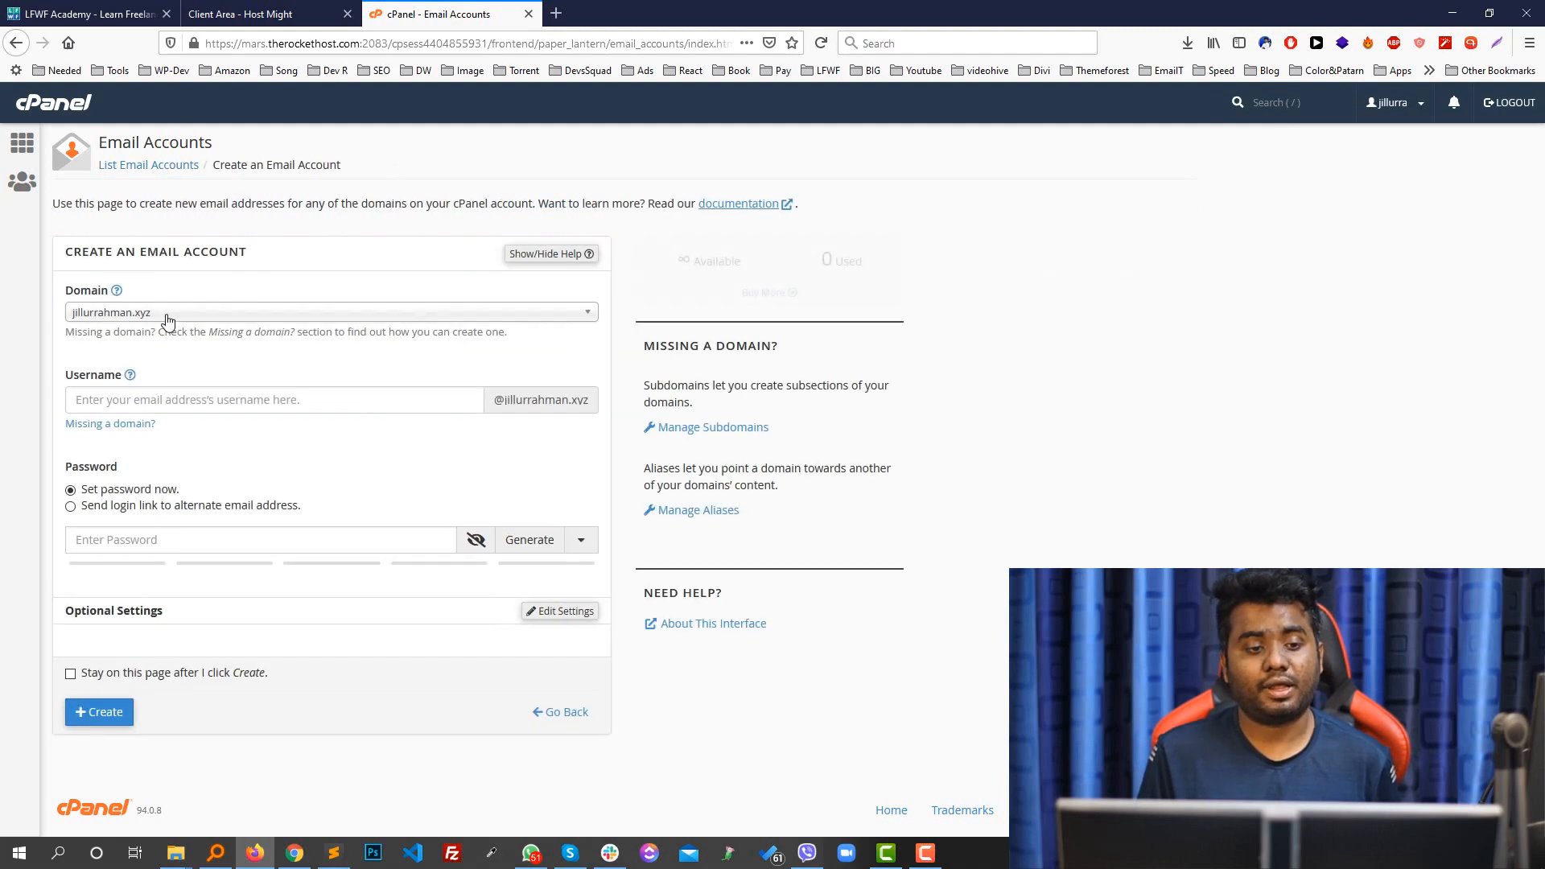
pyautogui.click(169, 316)
pyautogui.click(119, 367)
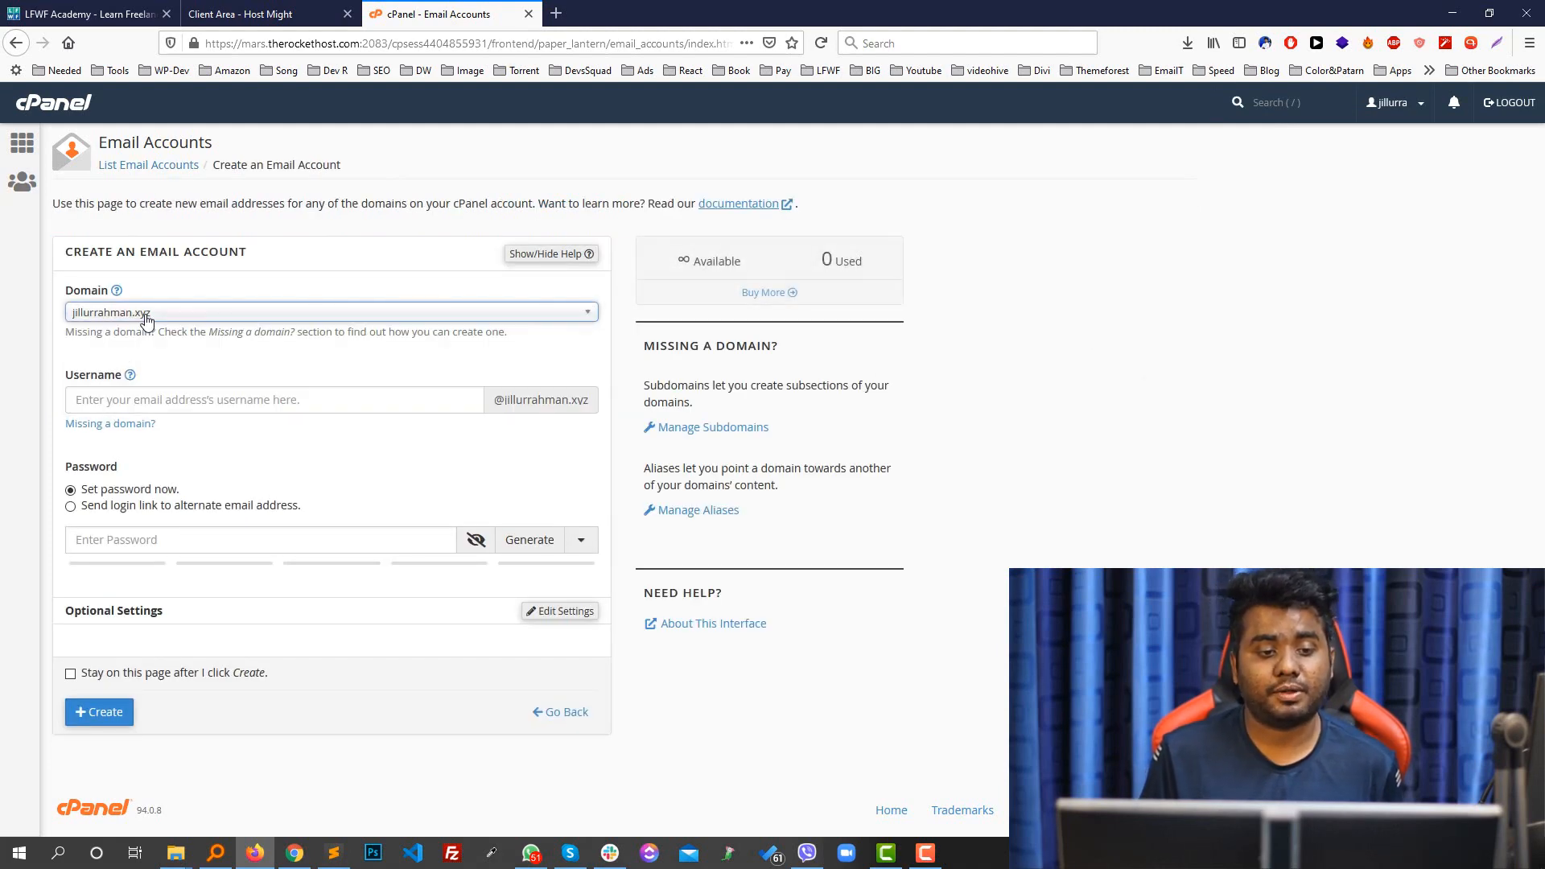
pyautogui.click(164, 391)
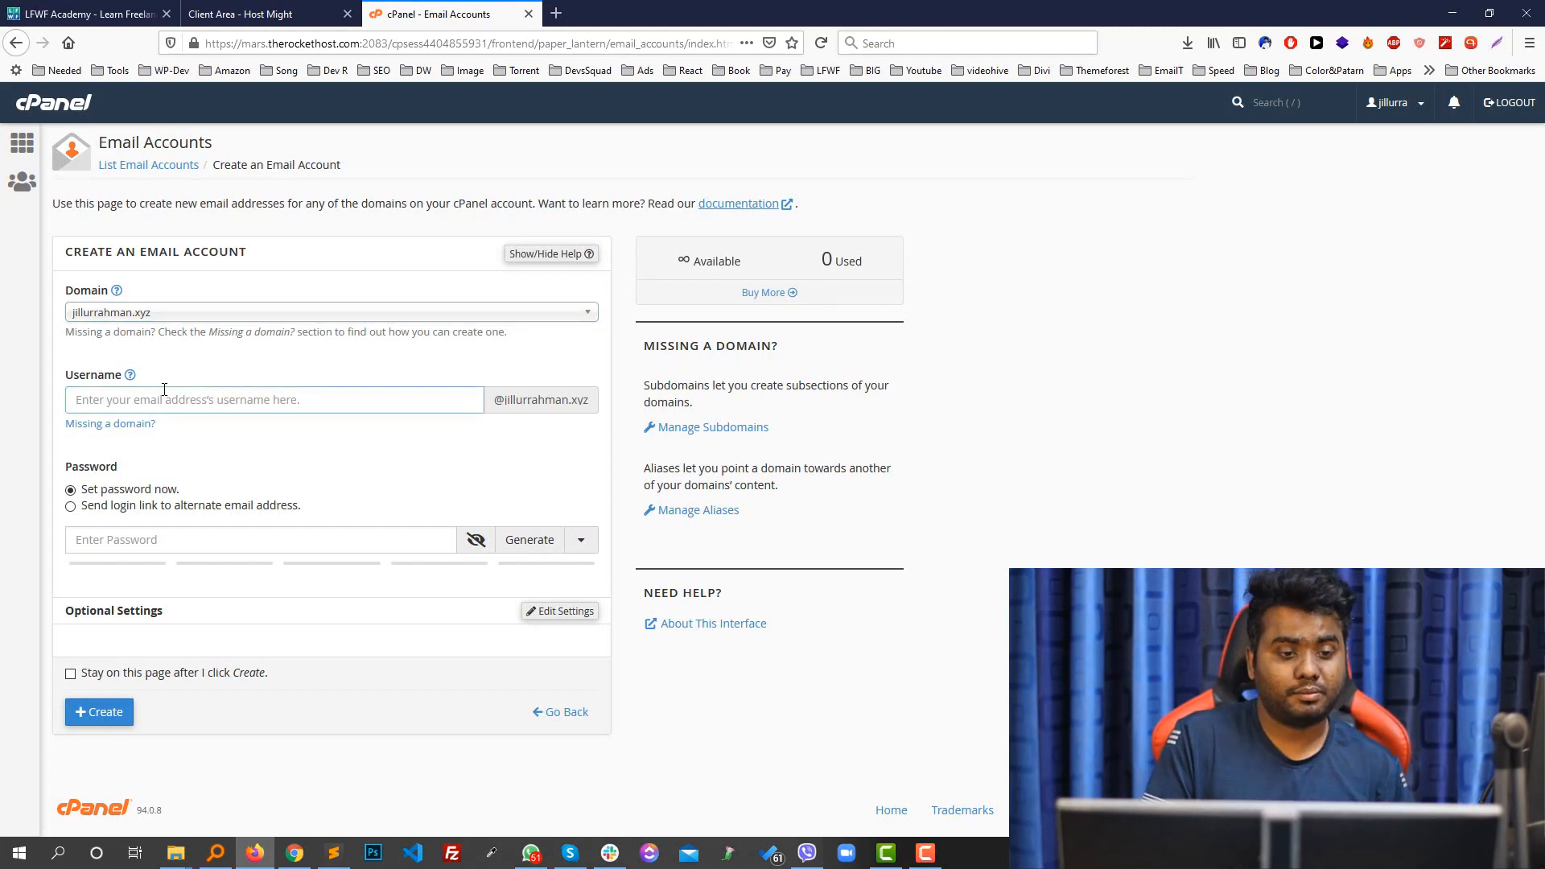
pyautogui.write('info')
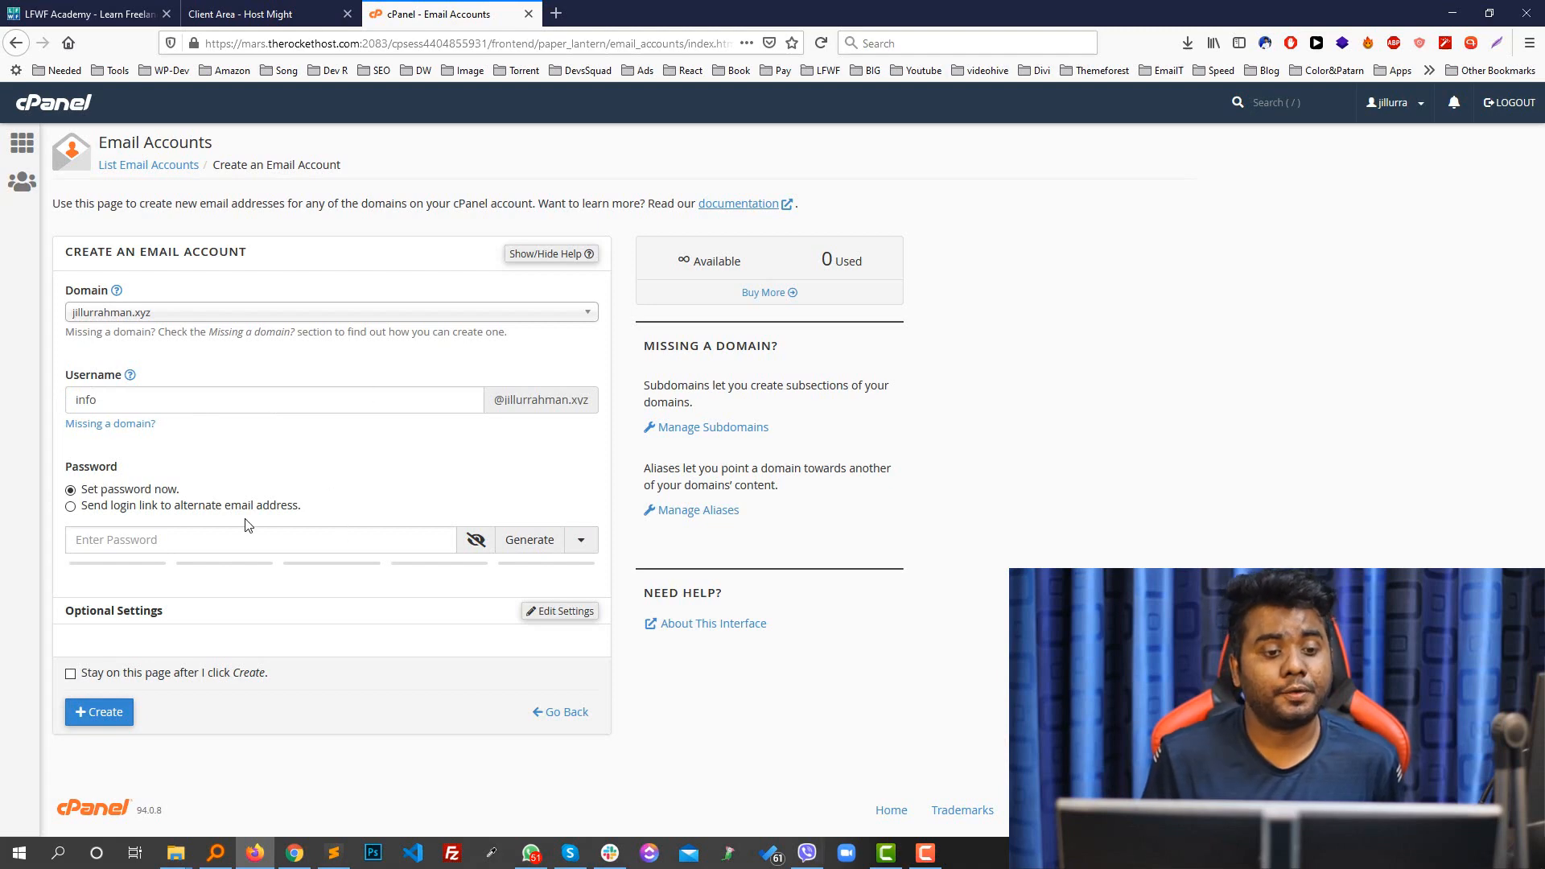
# - Fill in the account's password field with a generated strong password and create the e-mail account
pyautogui.click(143, 540)
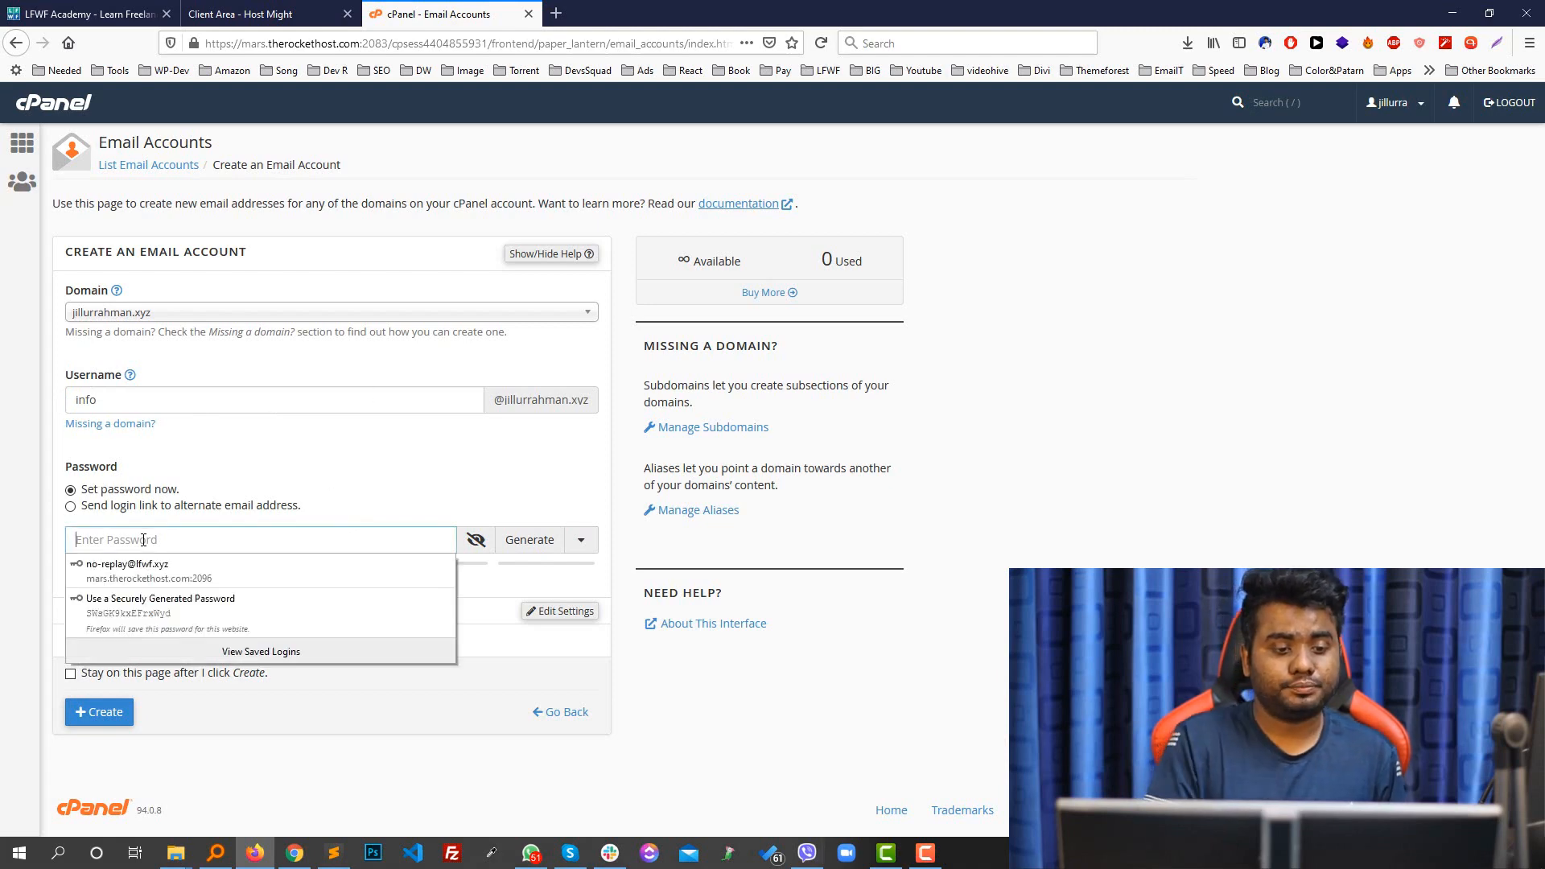
pyautogui.write('•••••••••')
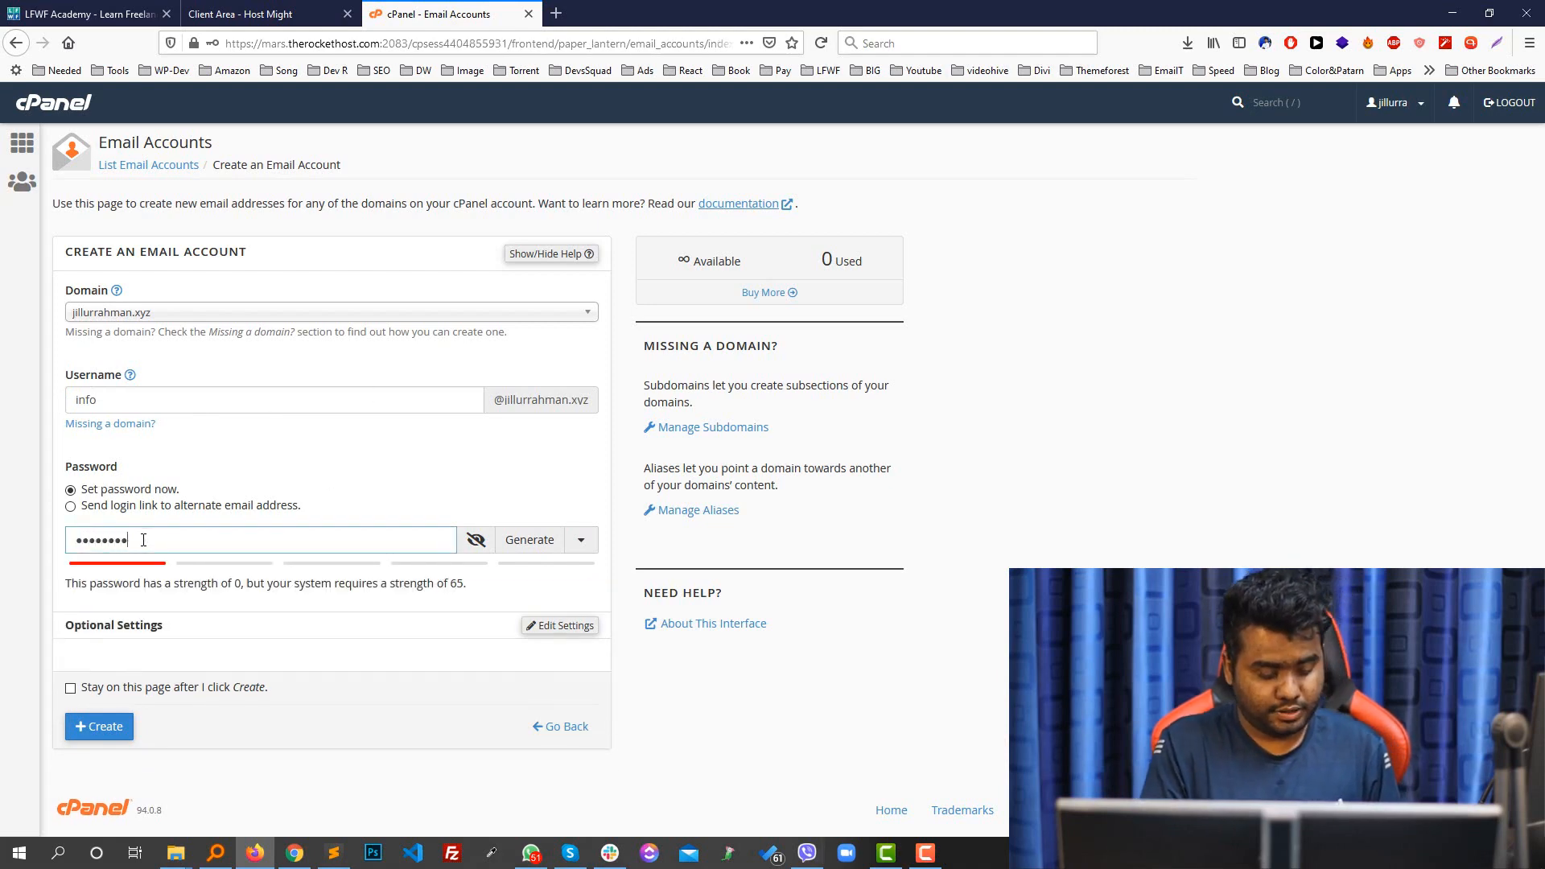
pyautogui.write('••')
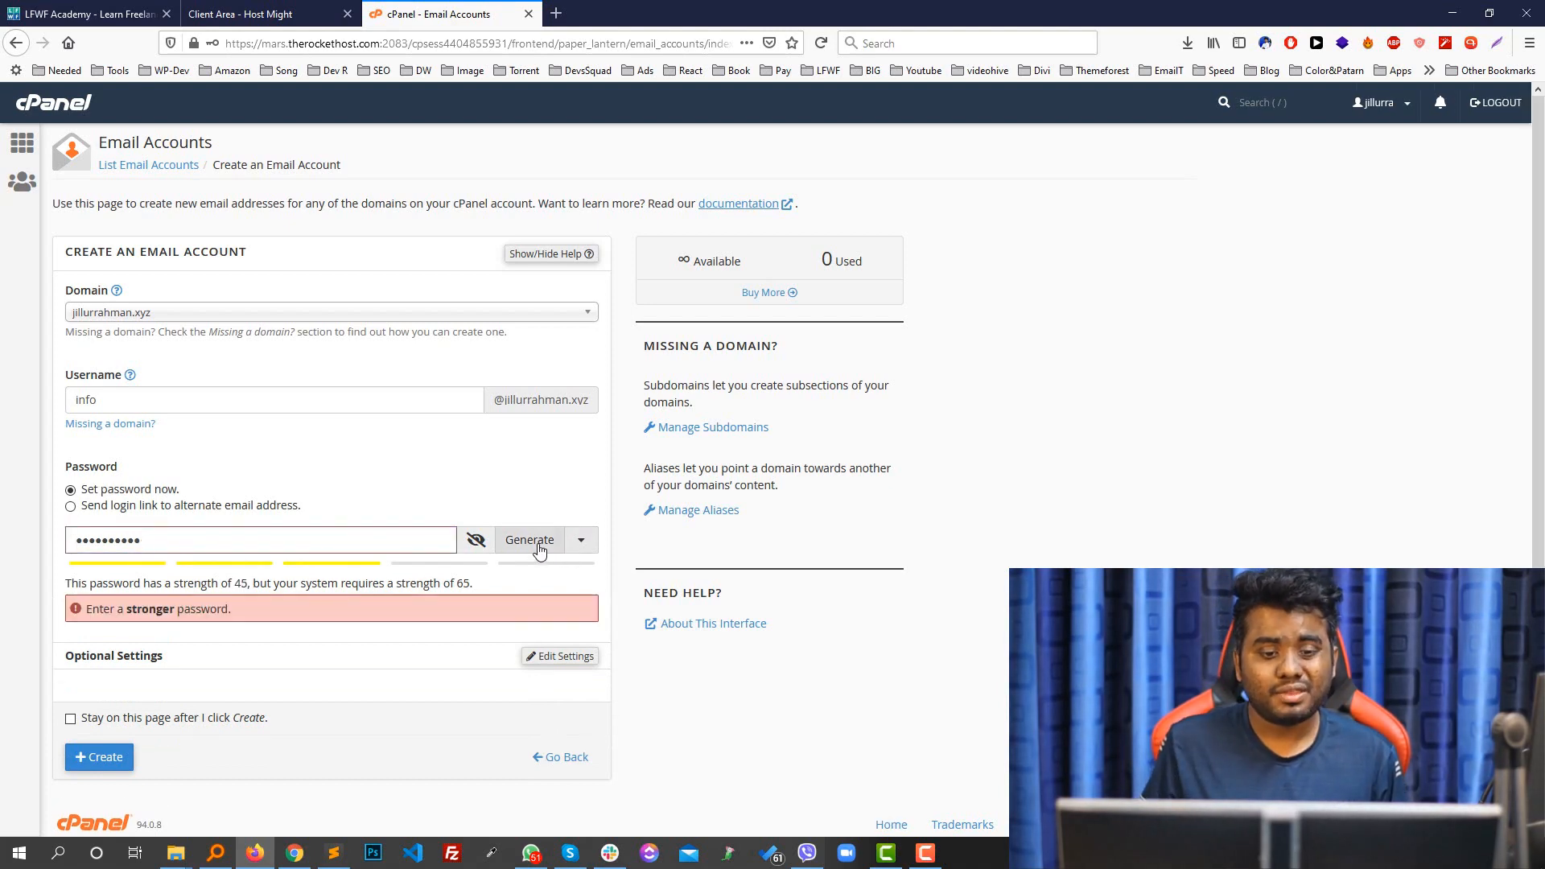
pyautogui.click(539, 549)
pyautogui.hotkey('ctrl', 'a')
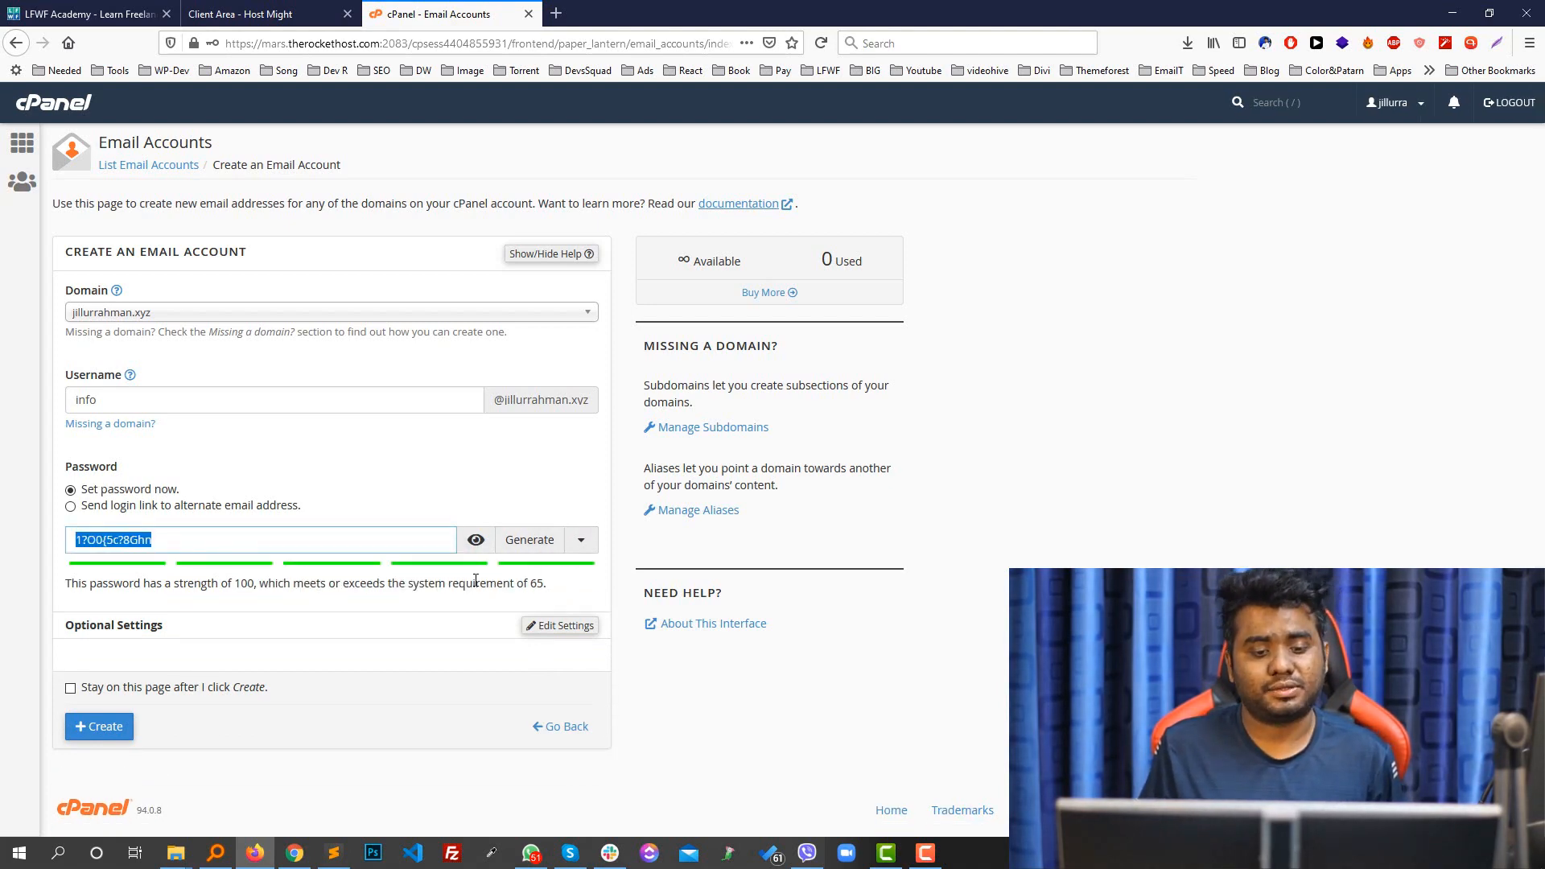
pyautogui.click(99, 727)
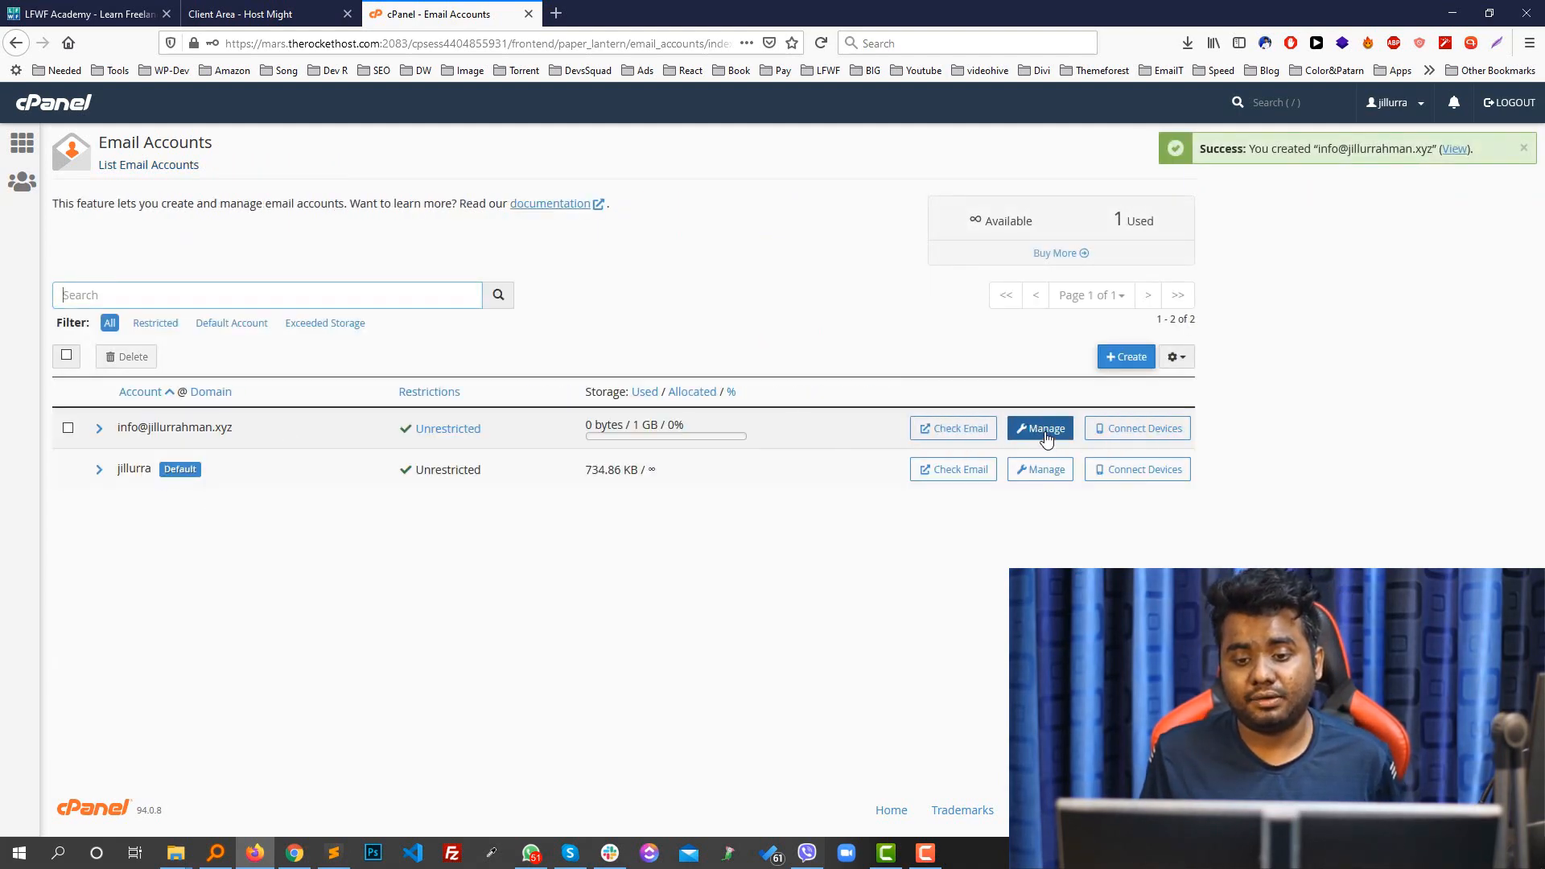
# - Open webmail for the new info account from the list of e-mail accounts
pyautogui.click(949, 435)
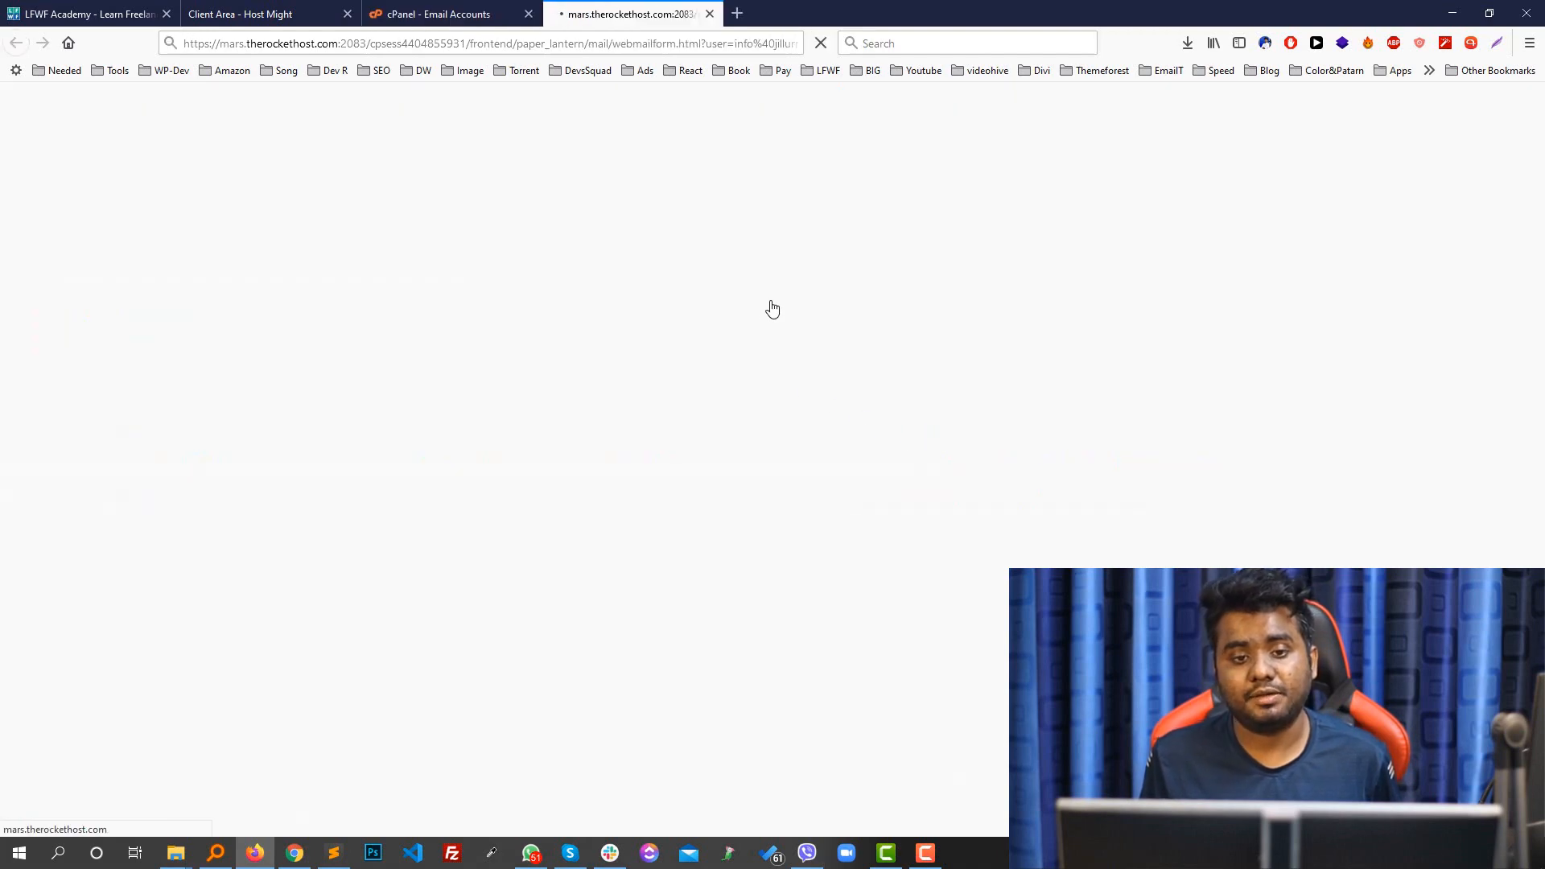
pyautogui.click(635, 6)
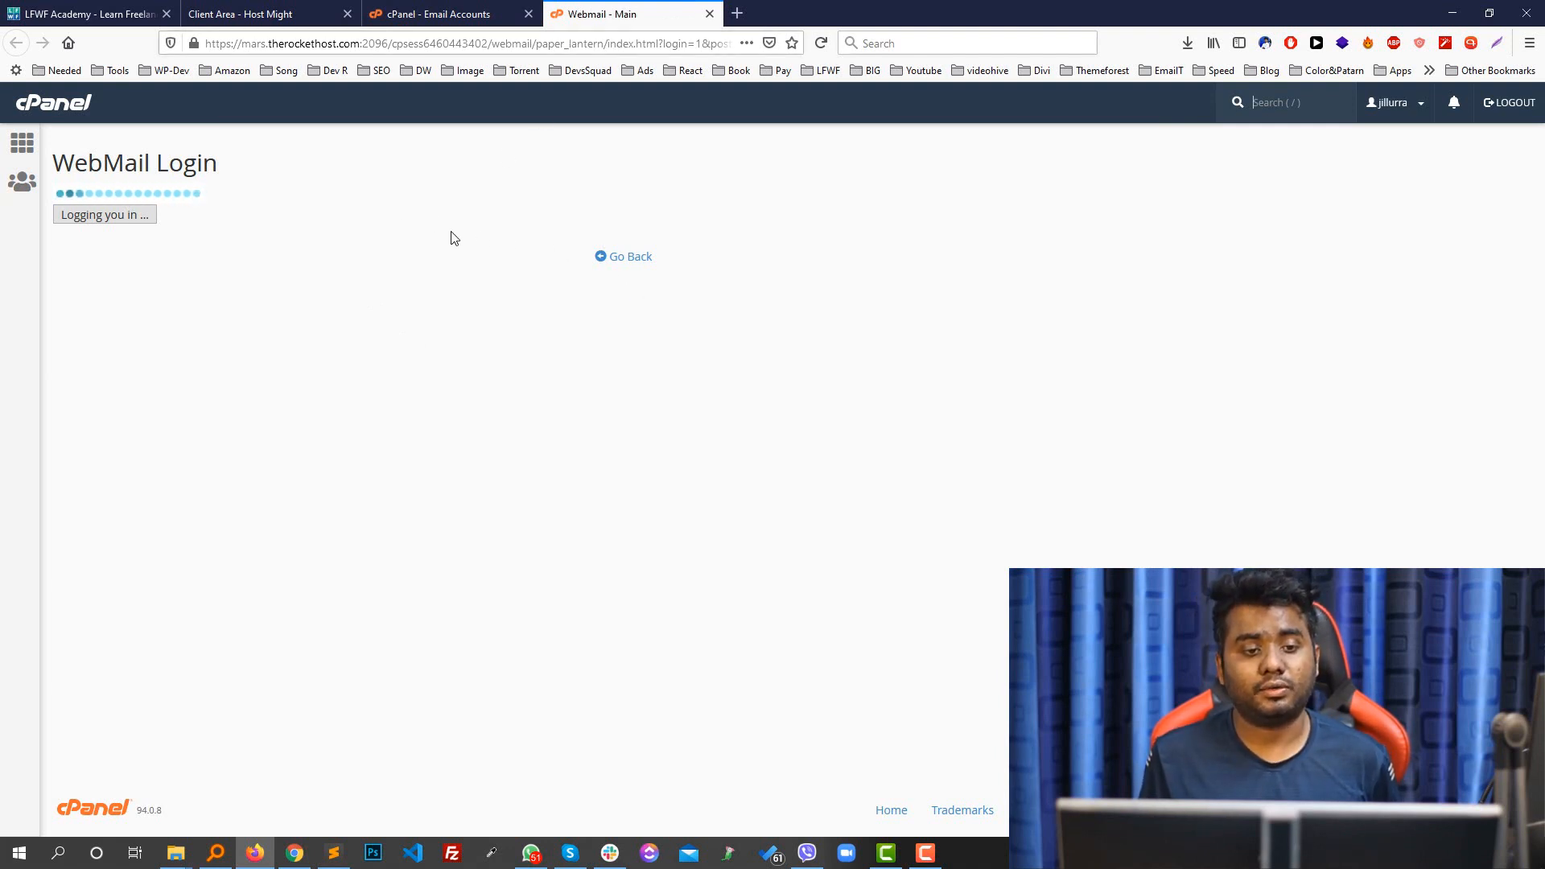
pyautogui.click(427, 14)
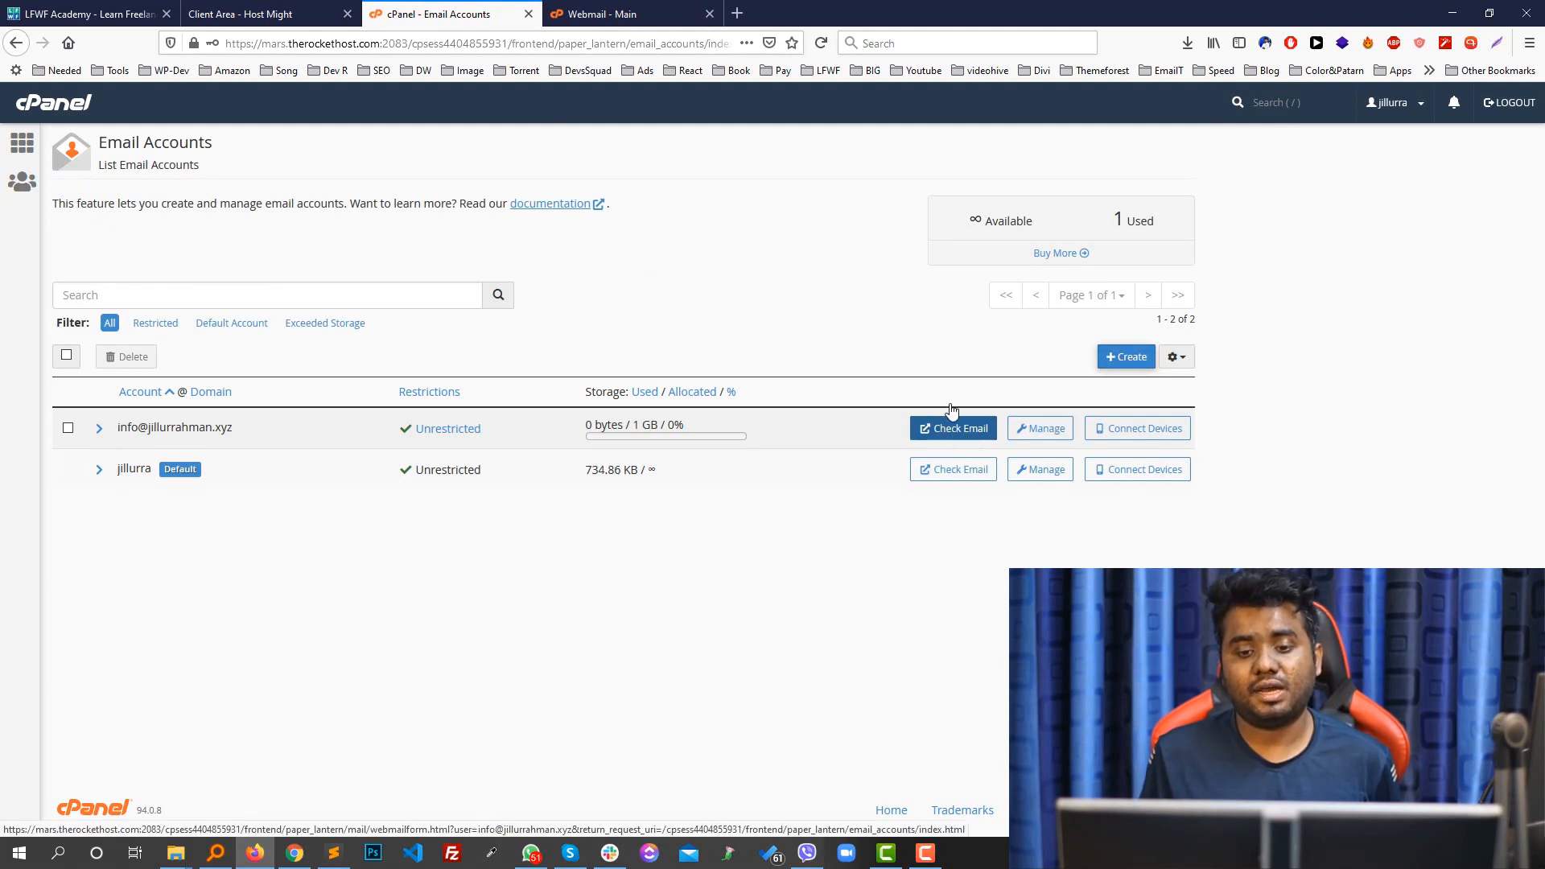
pyautogui.click(963, 442)
pyautogui.click(640, 8)
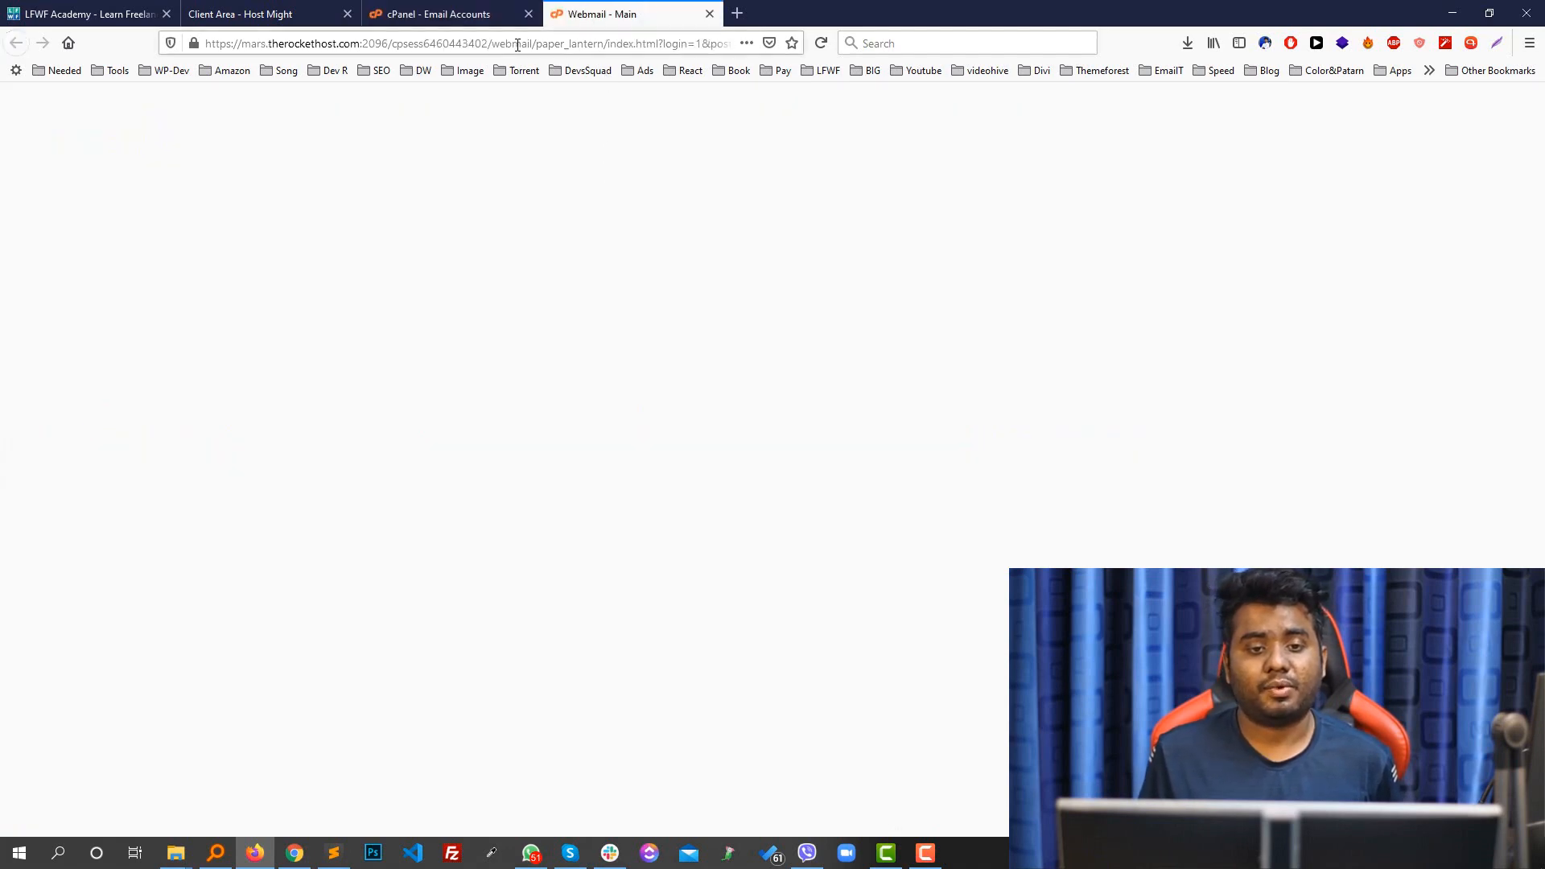
pyautogui.click(483, 8)
pyautogui.click(659, 7)
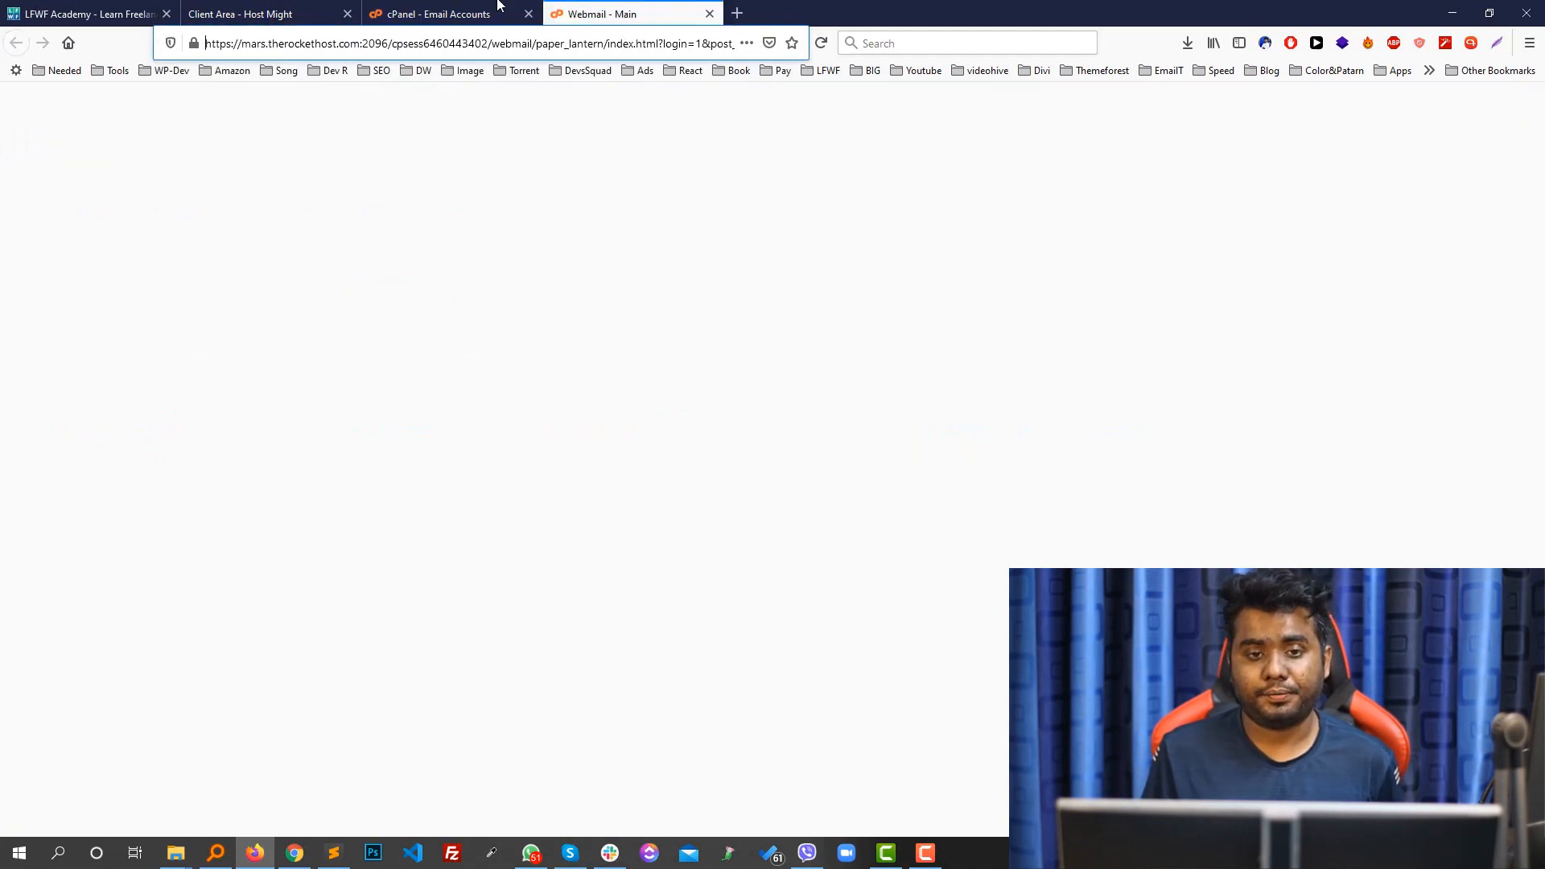
pyautogui.click(455, 8)
pyautogui.click(965, 432)
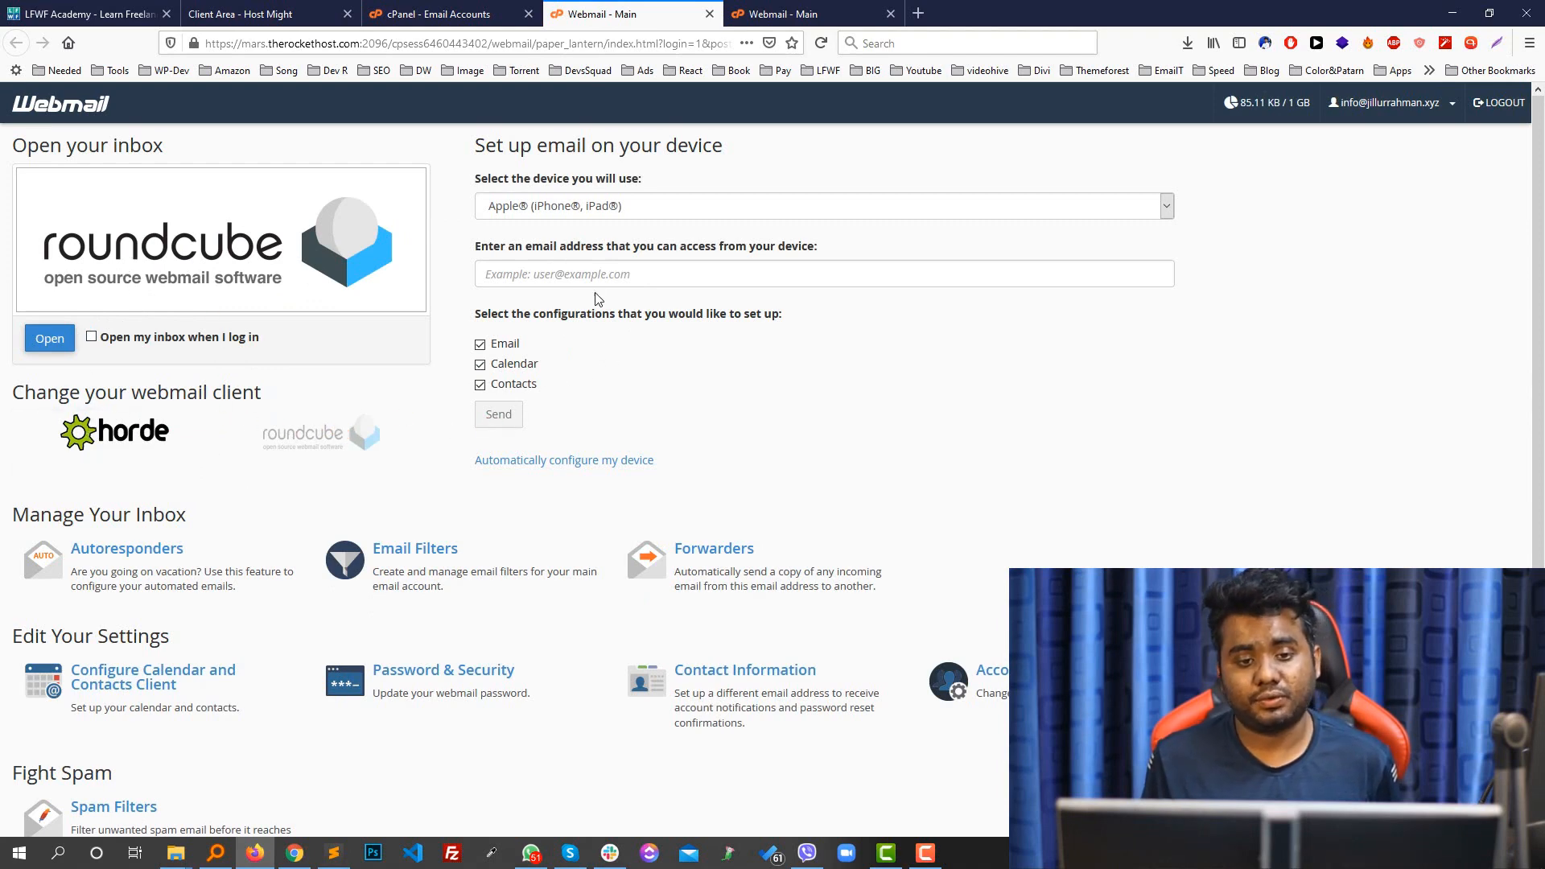
# - Look over the Webmail home page's options and open the account's inbox in Roundcube
pyautogui.scroll(-1, 344, 382)
pyautogui.scroll(-3, 322, 483)
pyautogui.scroll(4, 322, 540)
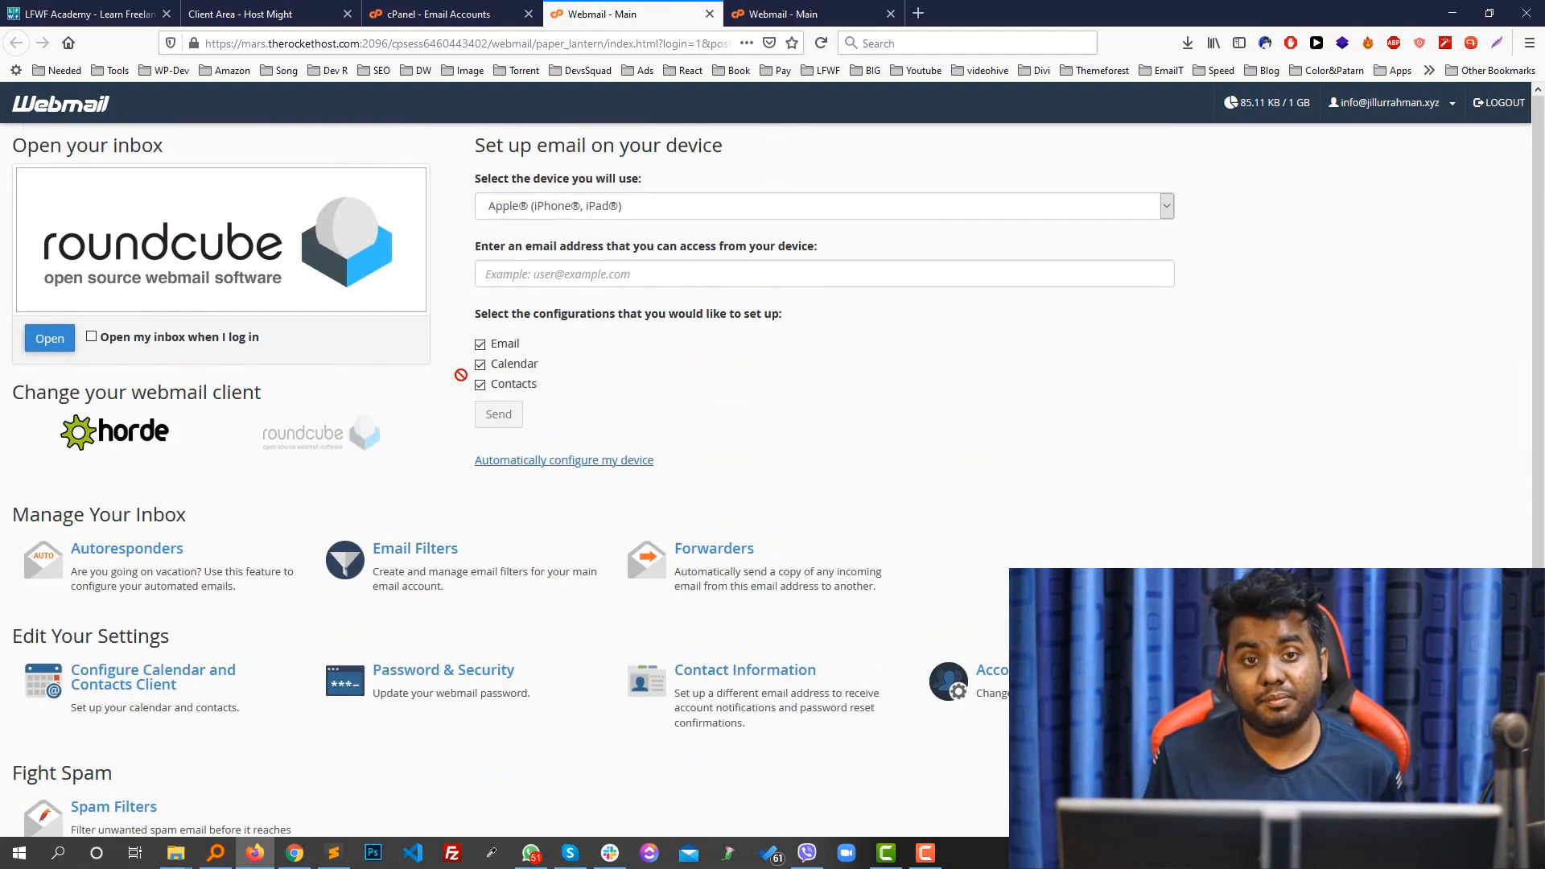
pyautogui.click(38, 341)
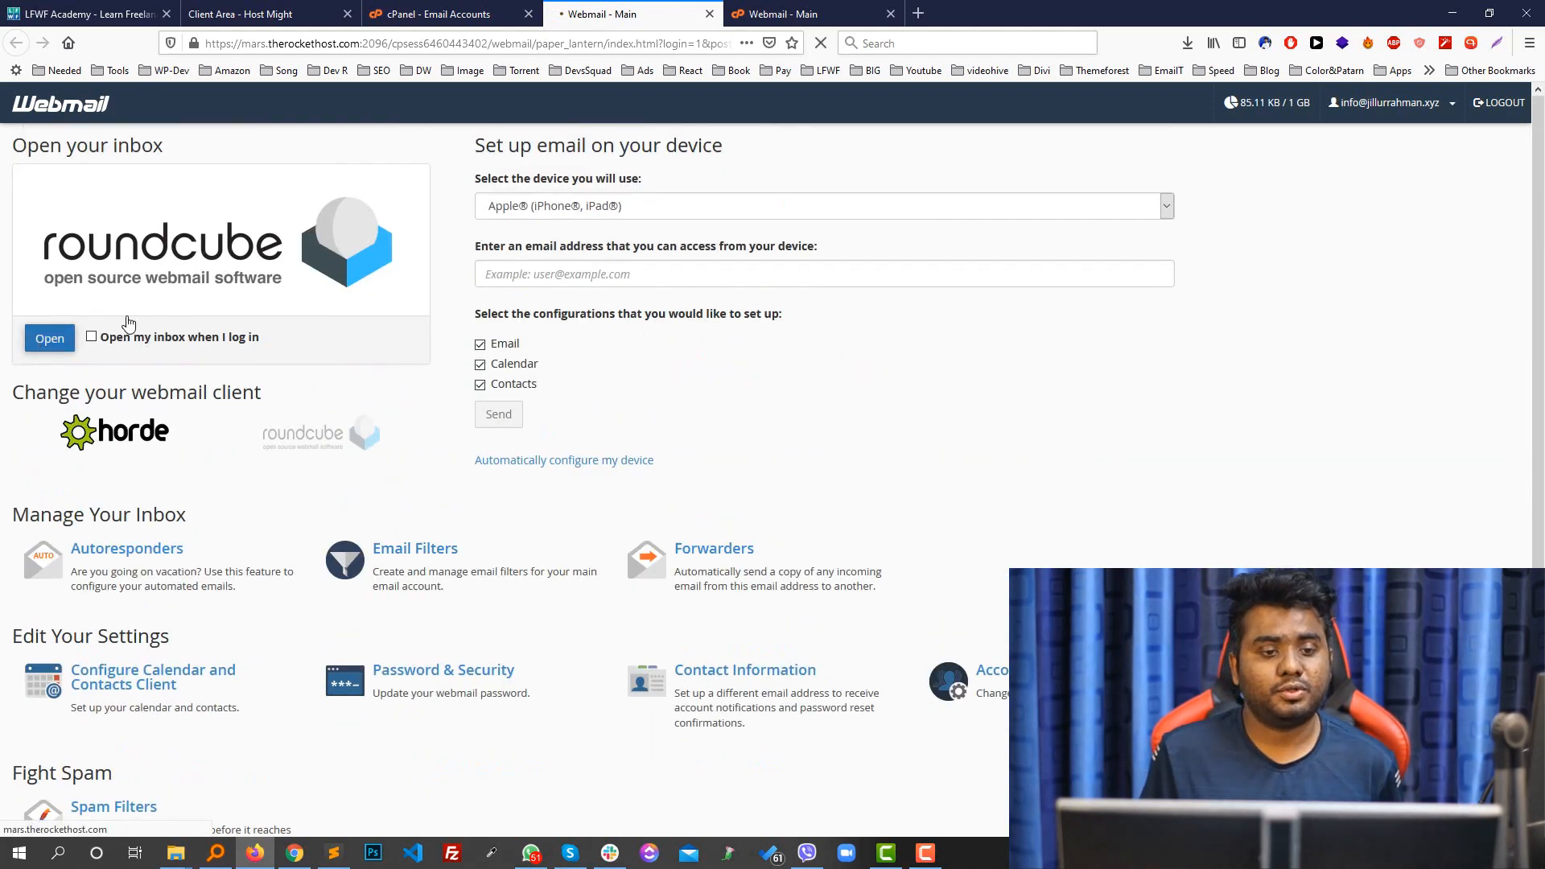
pyautogui.scroll(-2, 330, 314)
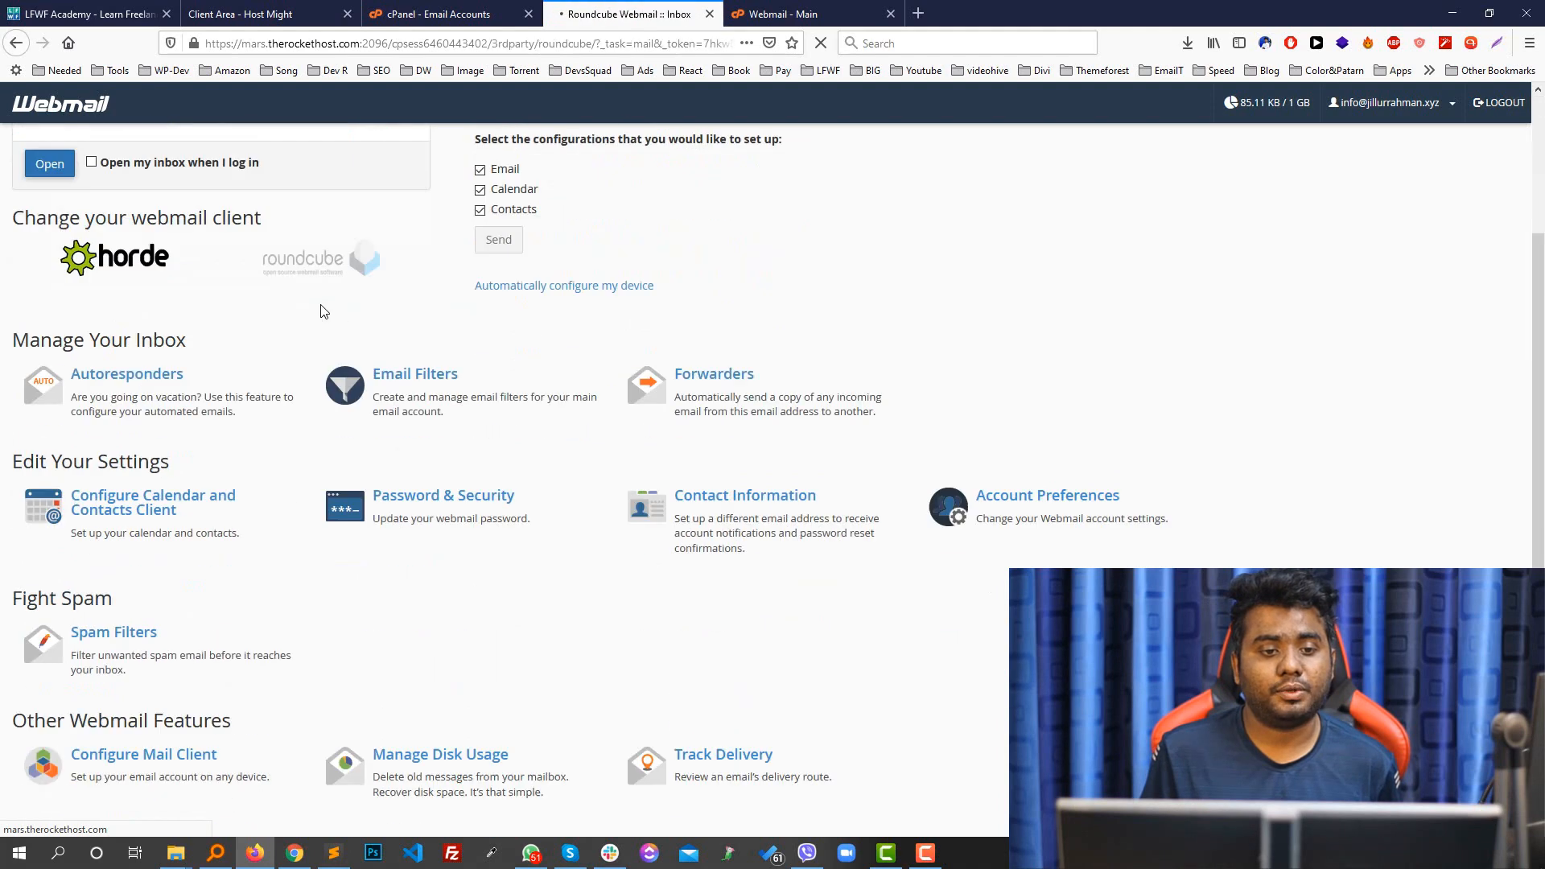
pyautogui.scroll(2, 322, 305)
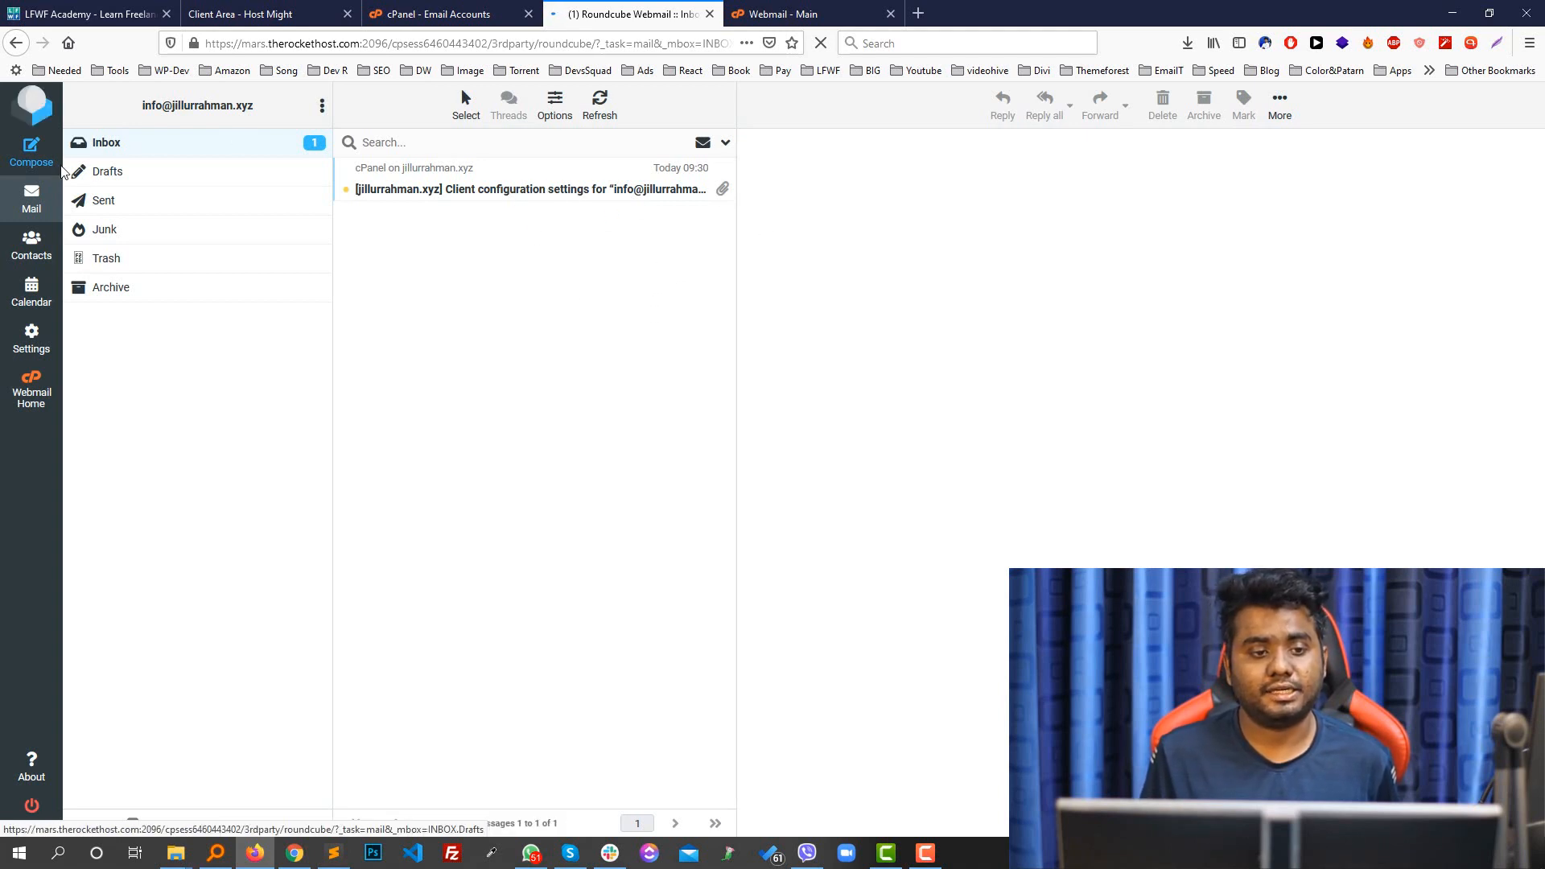
pyautogui.click(30, 197)
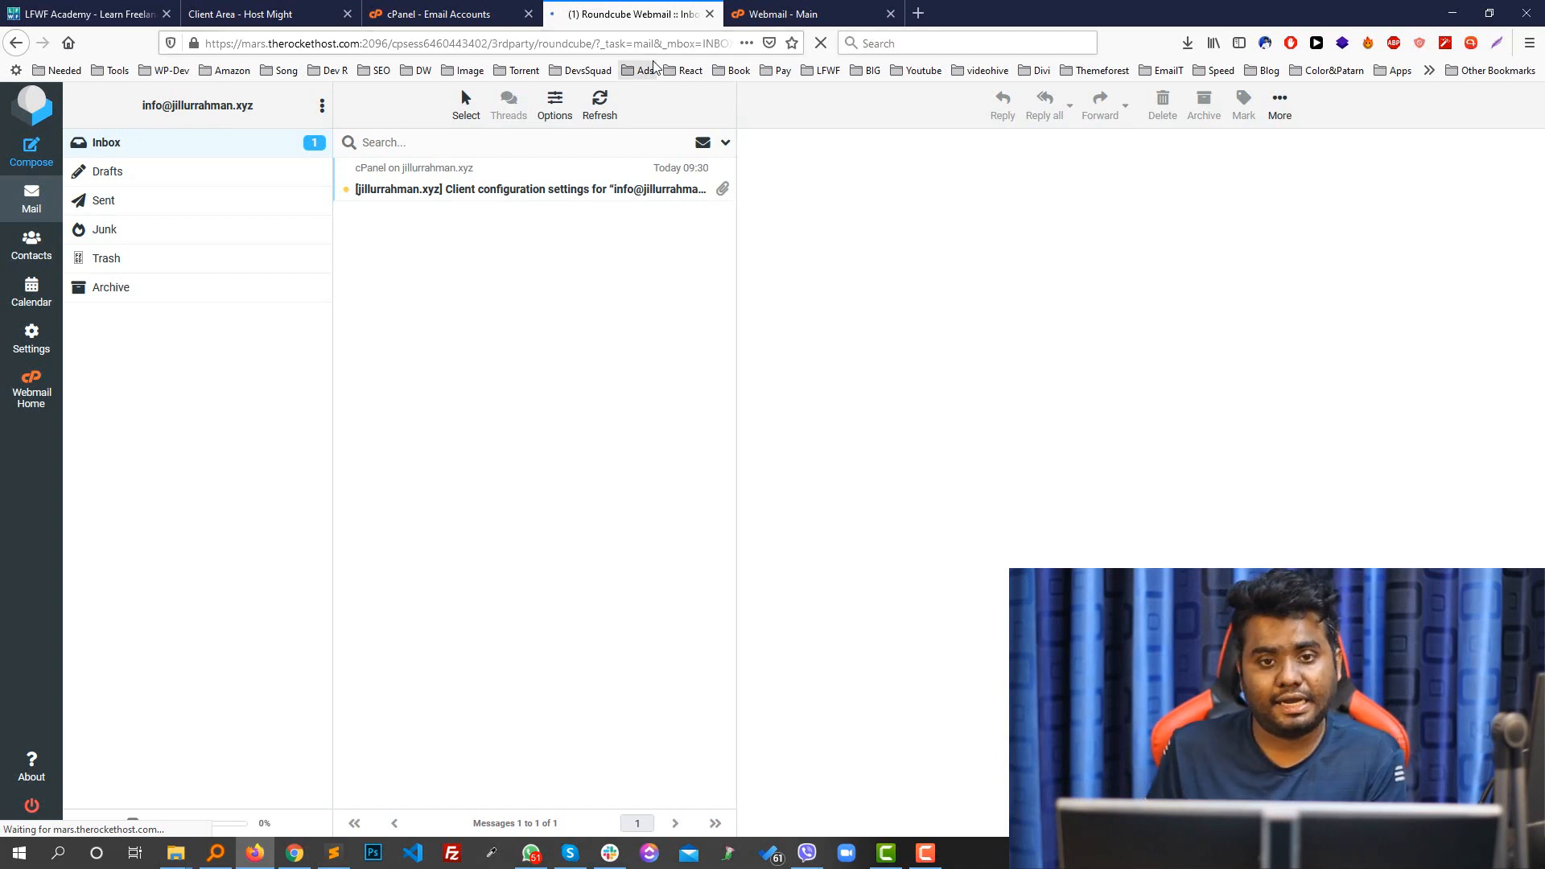
pyautogui.click(371, 6)
pyautogui.click(615, 12)
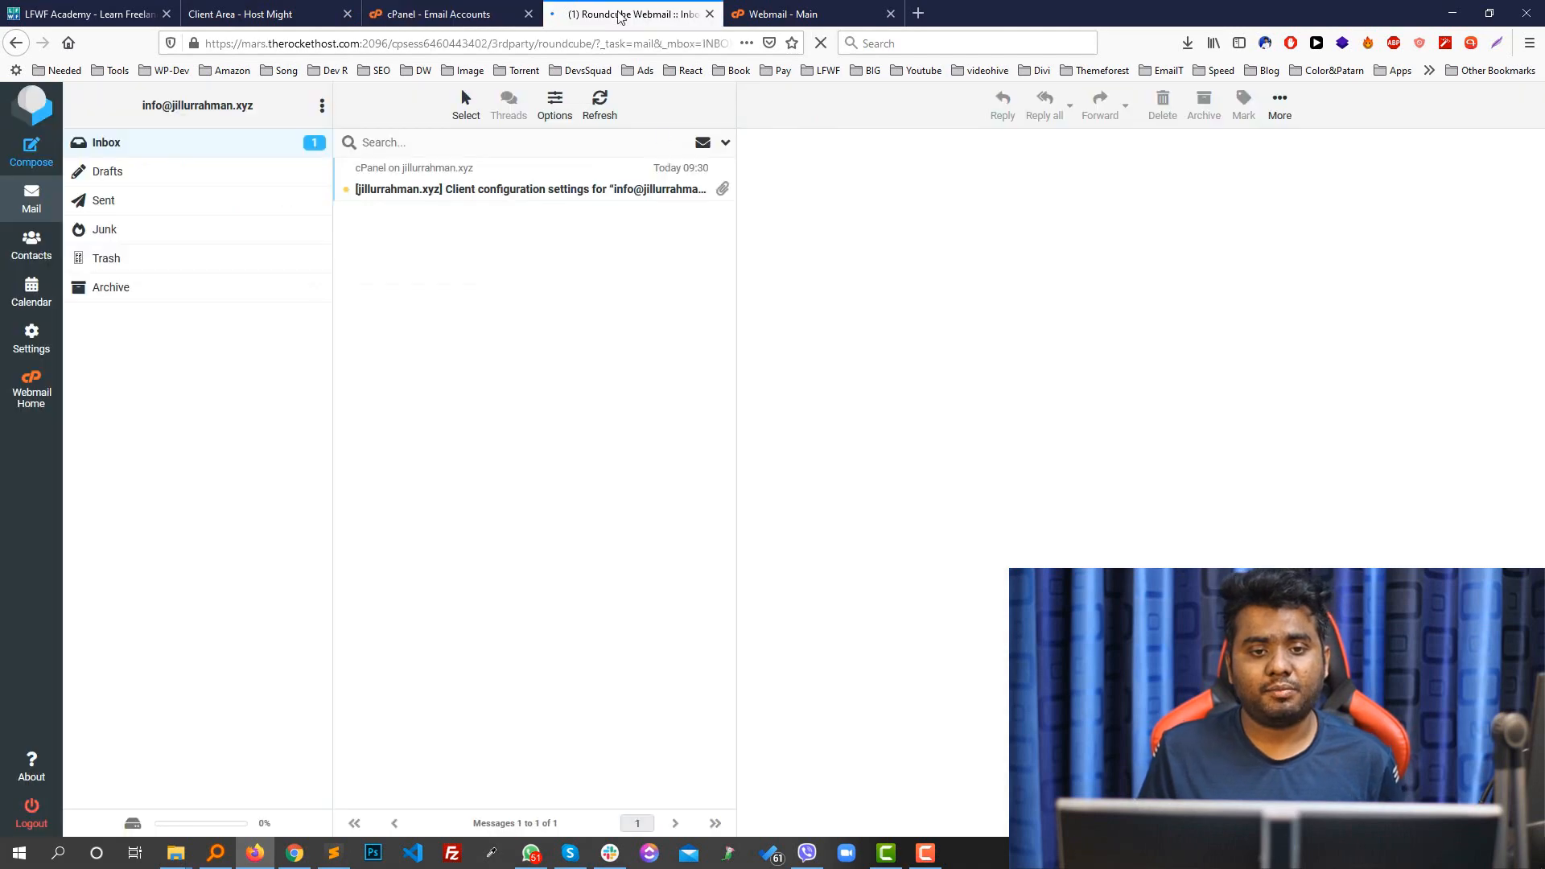
pyautogui.click(492, 6)
pyautogui.click(636, 12)
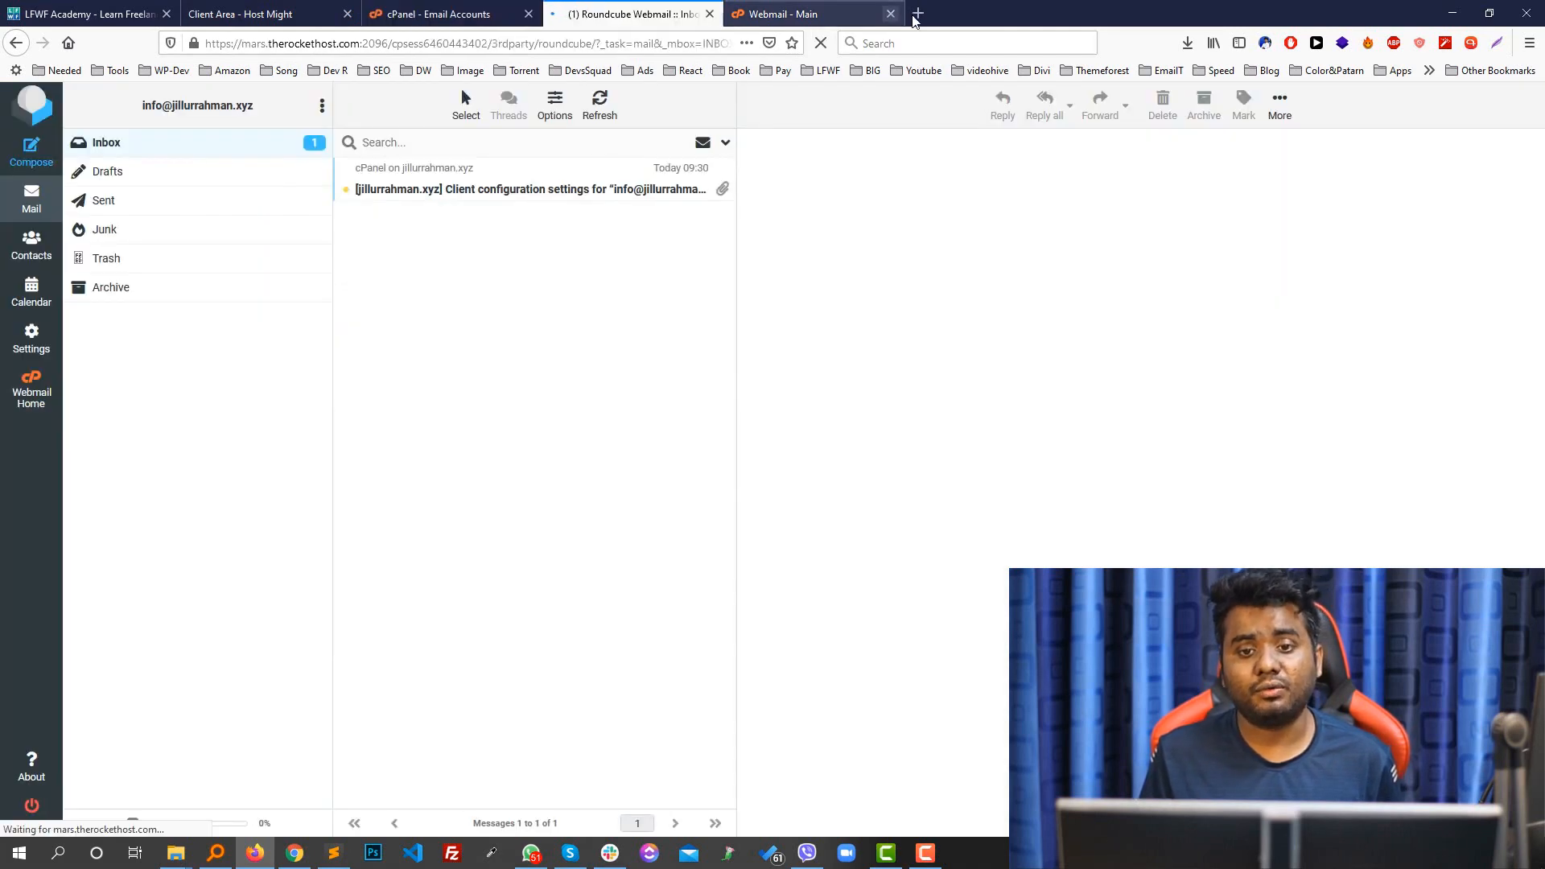
# - Open the Webmail login page in a new browser tab by adding /webmail to the primary domain's address
pyautogui.click(919, 13)
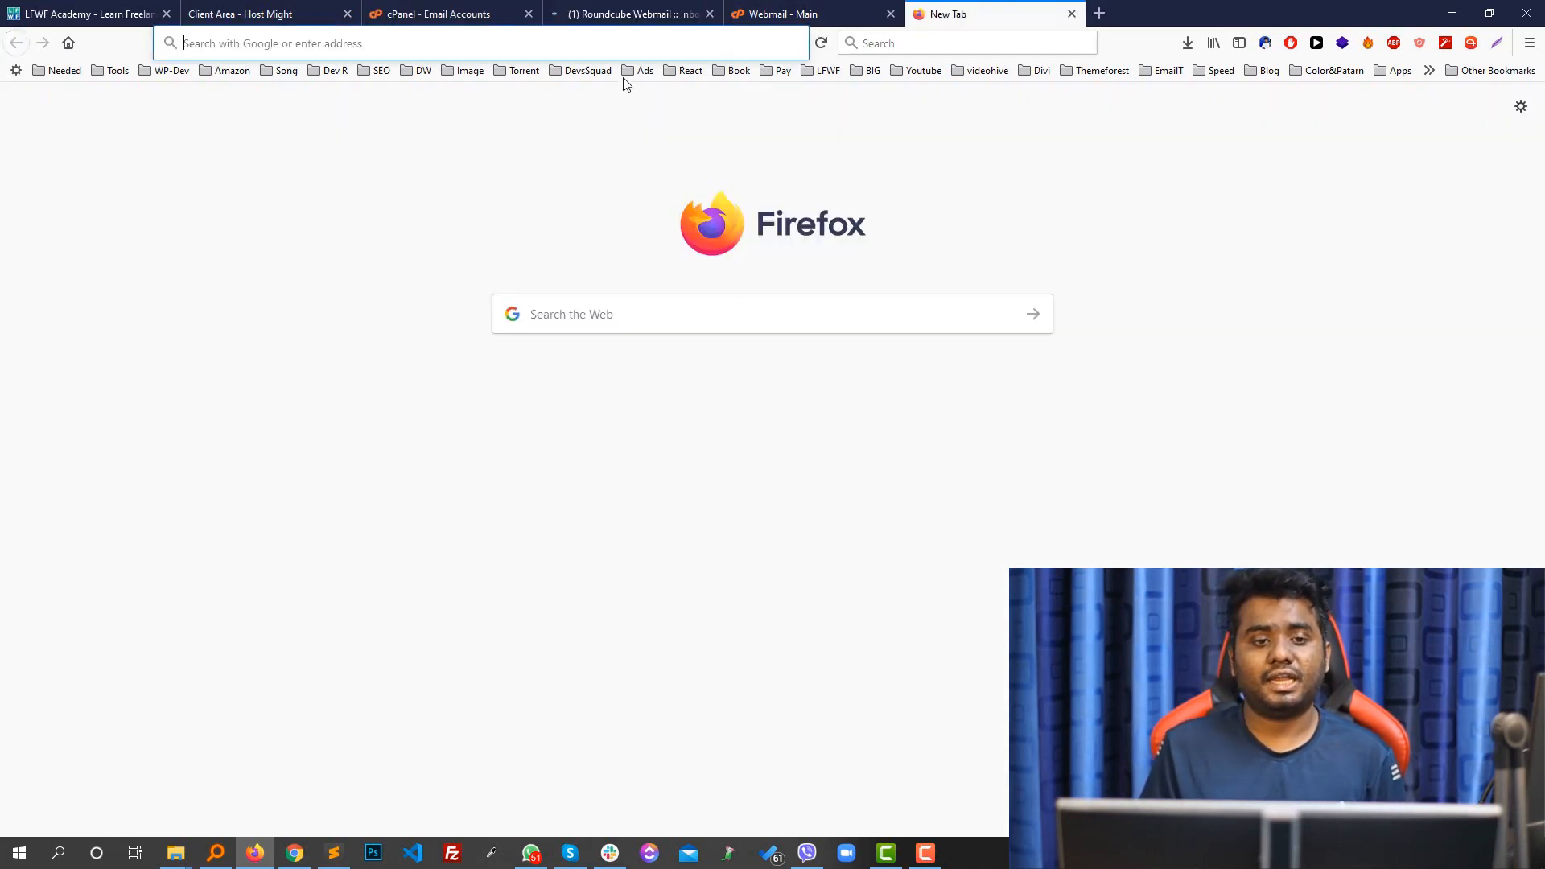
pyautogui.write('jillurrahman.xyz/')
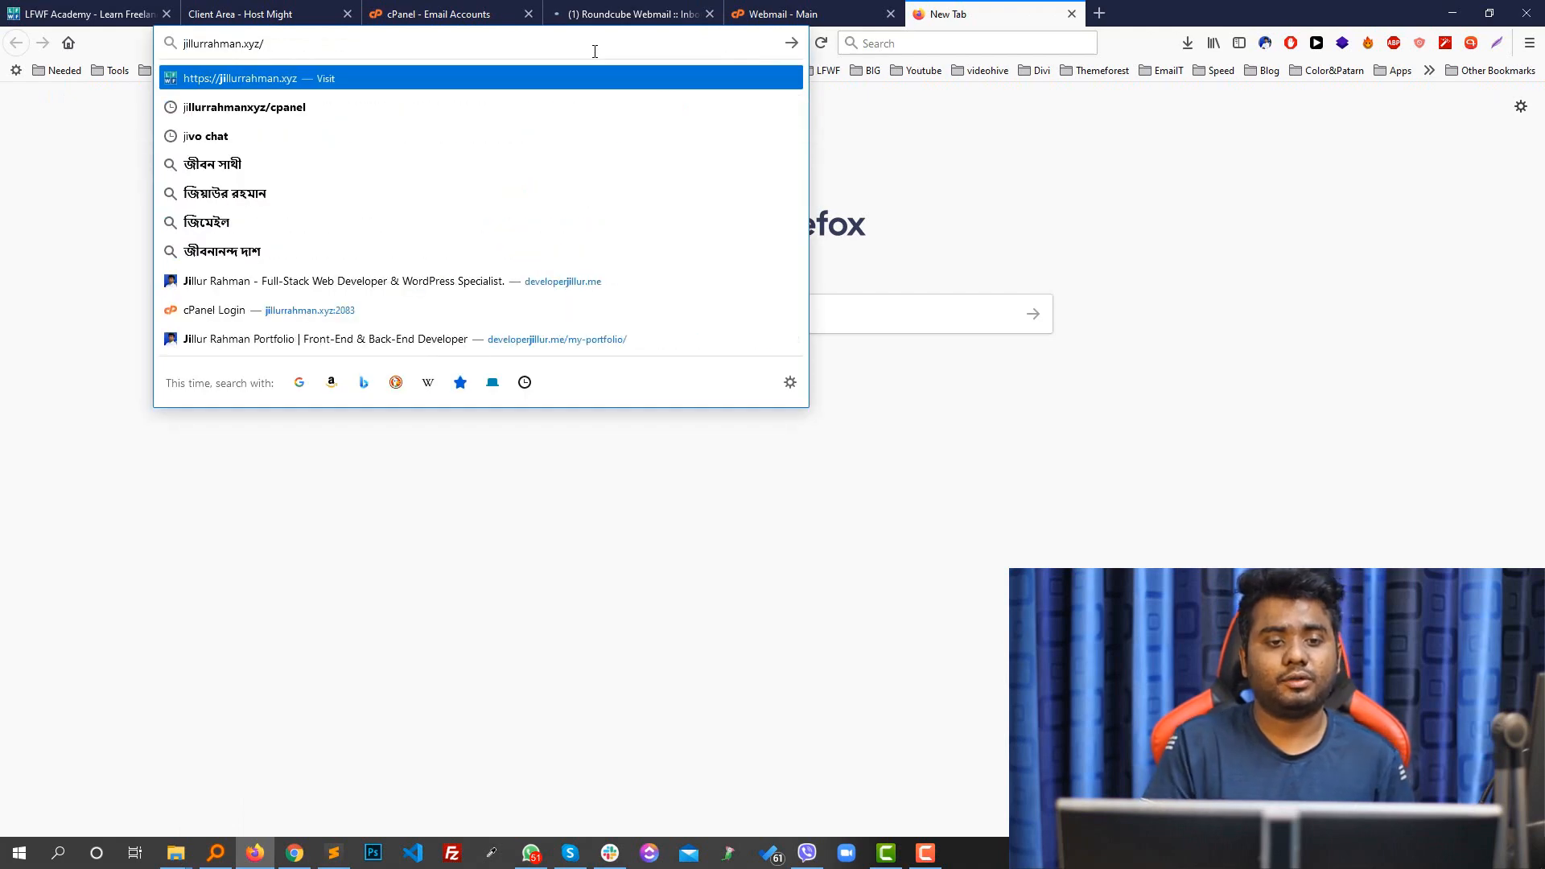
pyautogui.write('webmail')
pyautogui.press('Return')
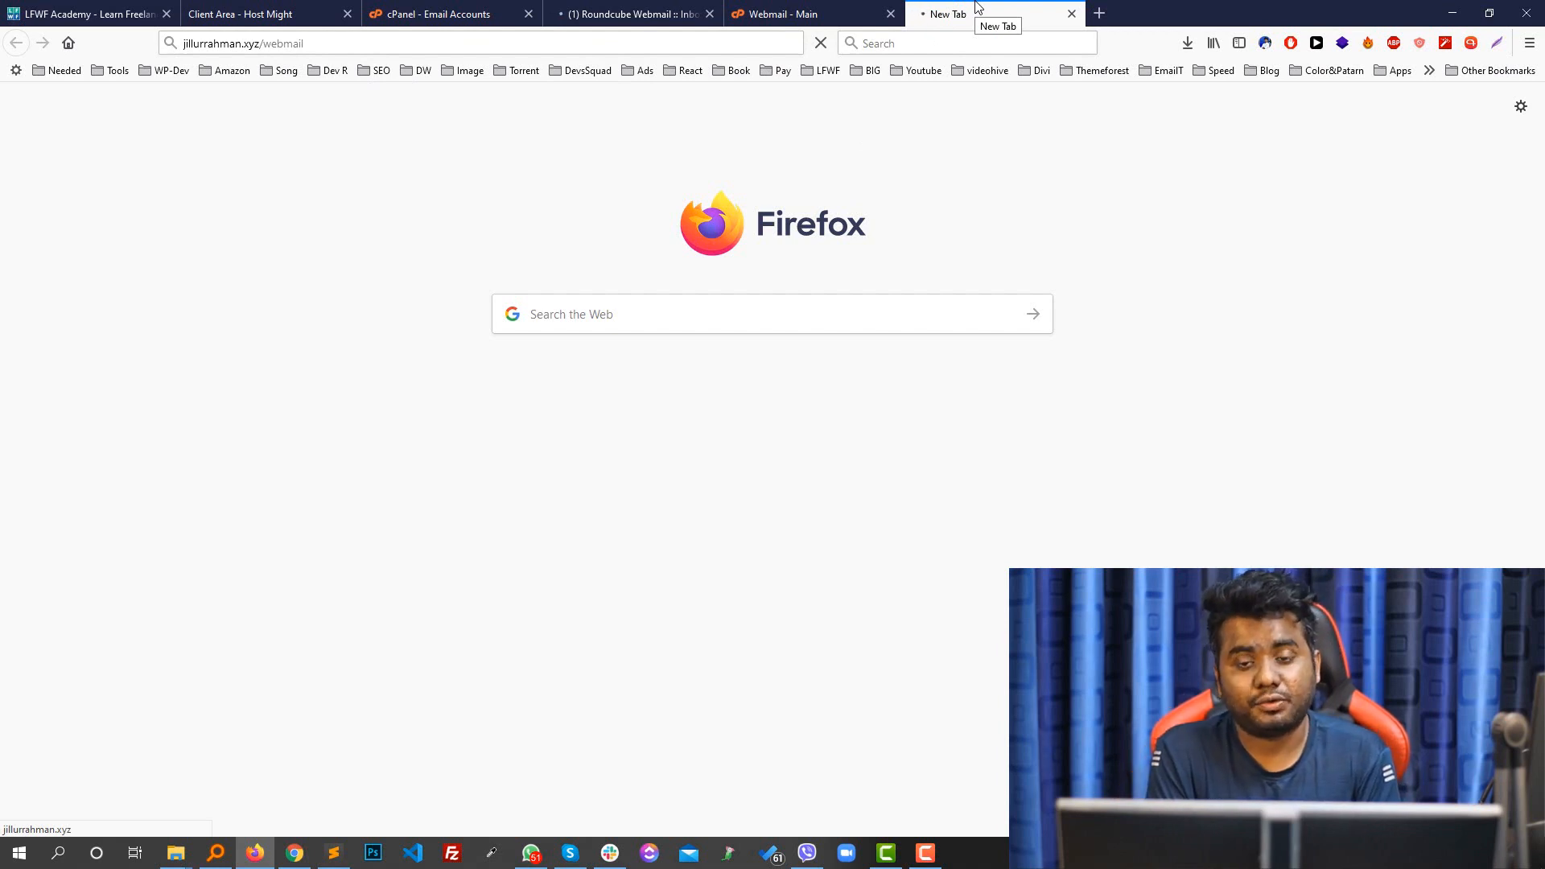
pyautogui.click(483, 13)
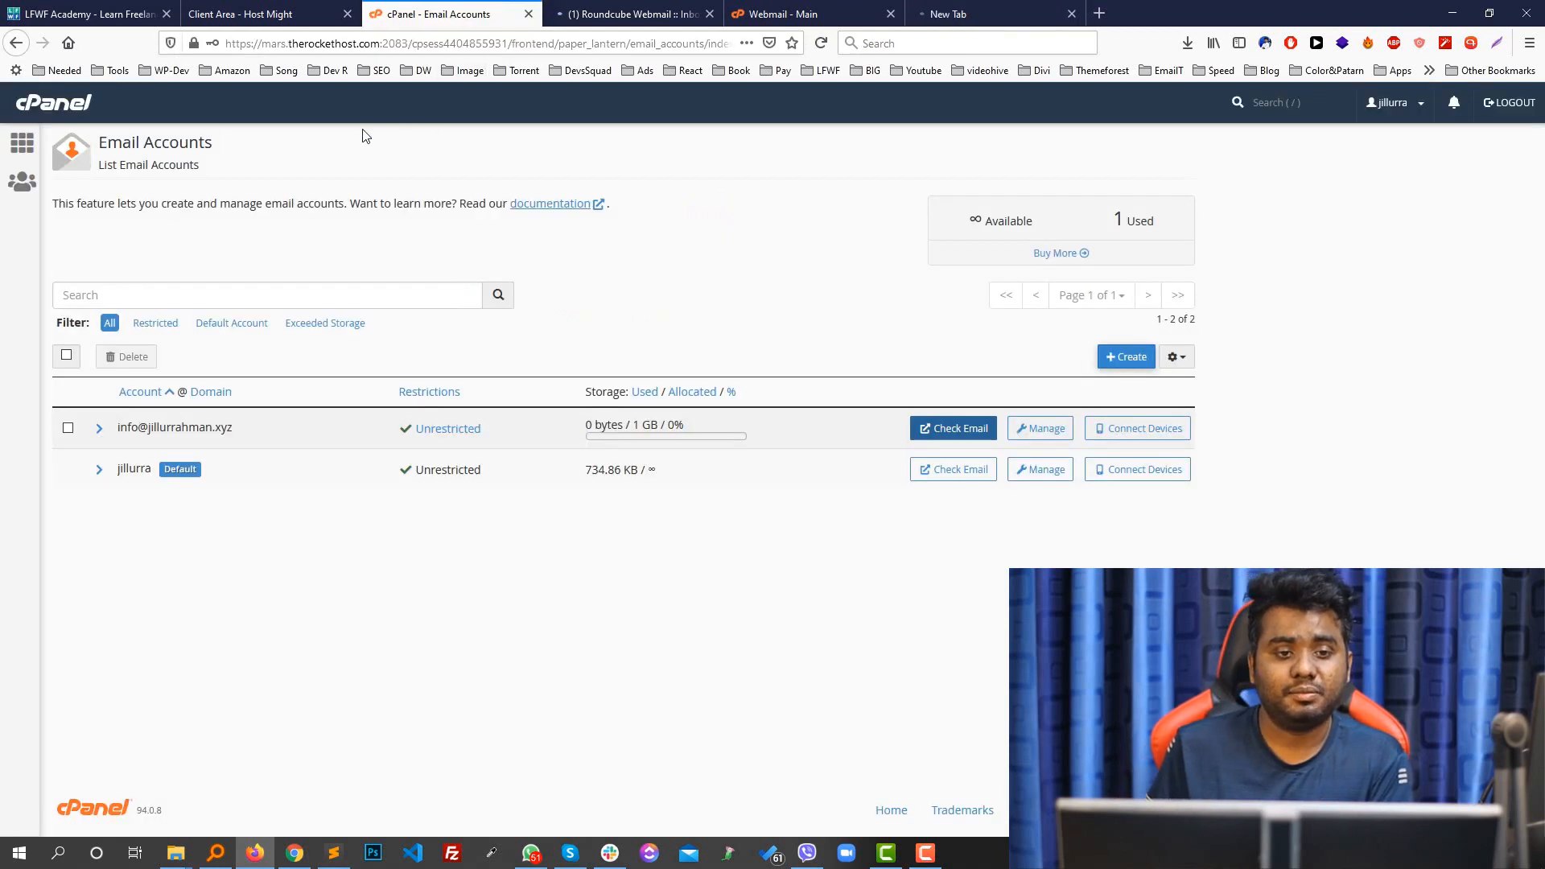
pyautogui.click(991, 3)
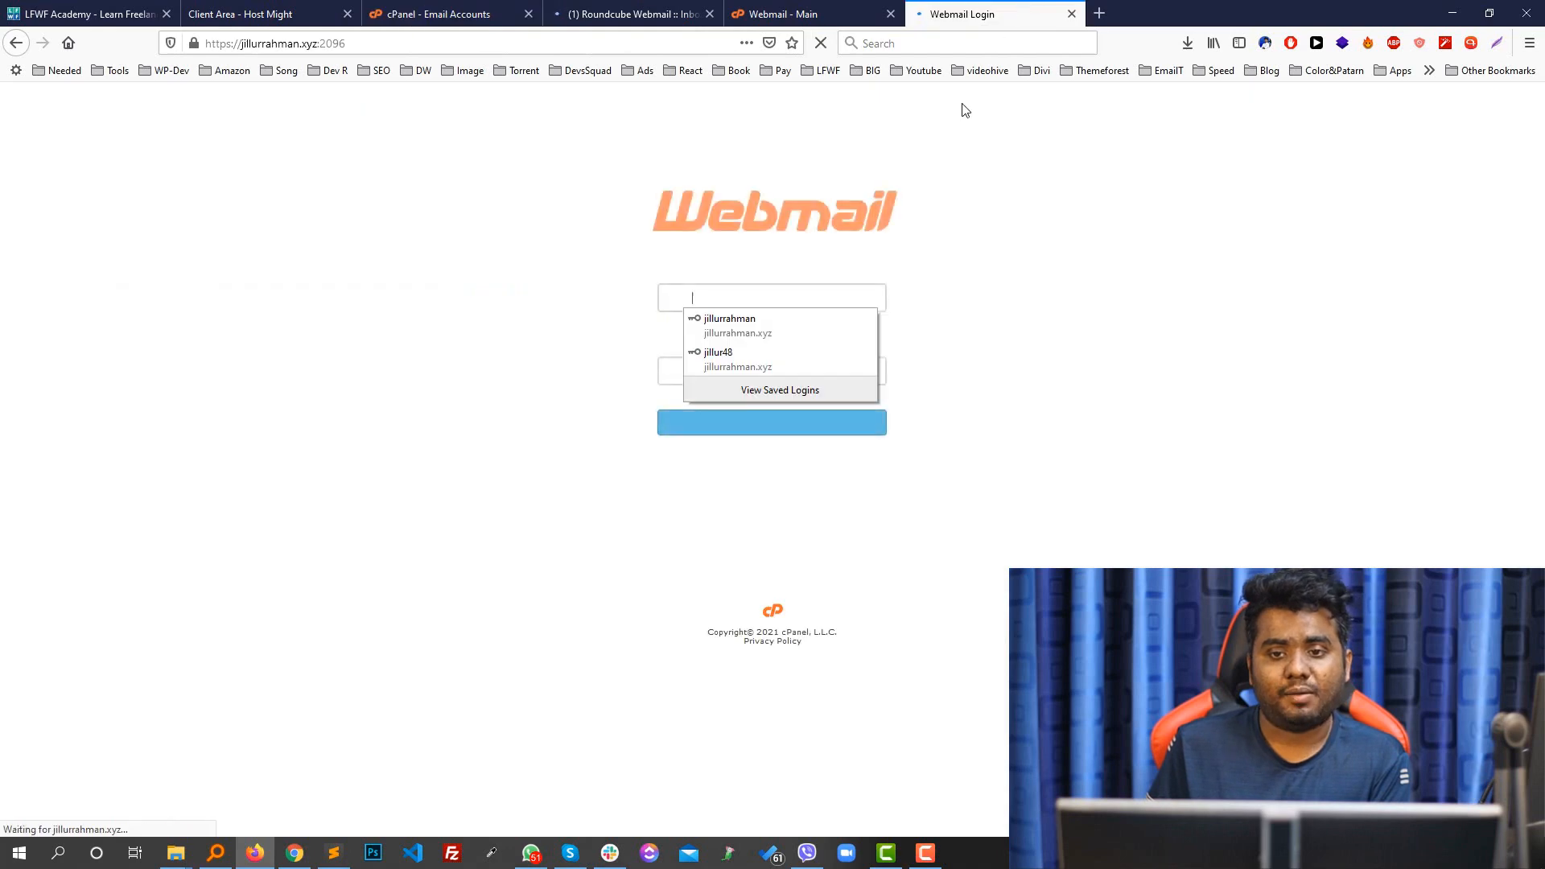
# - Highlight the info account's e-mail address in the Email Accounts list as the Webmail login name
pyautogui.click(439, 14)
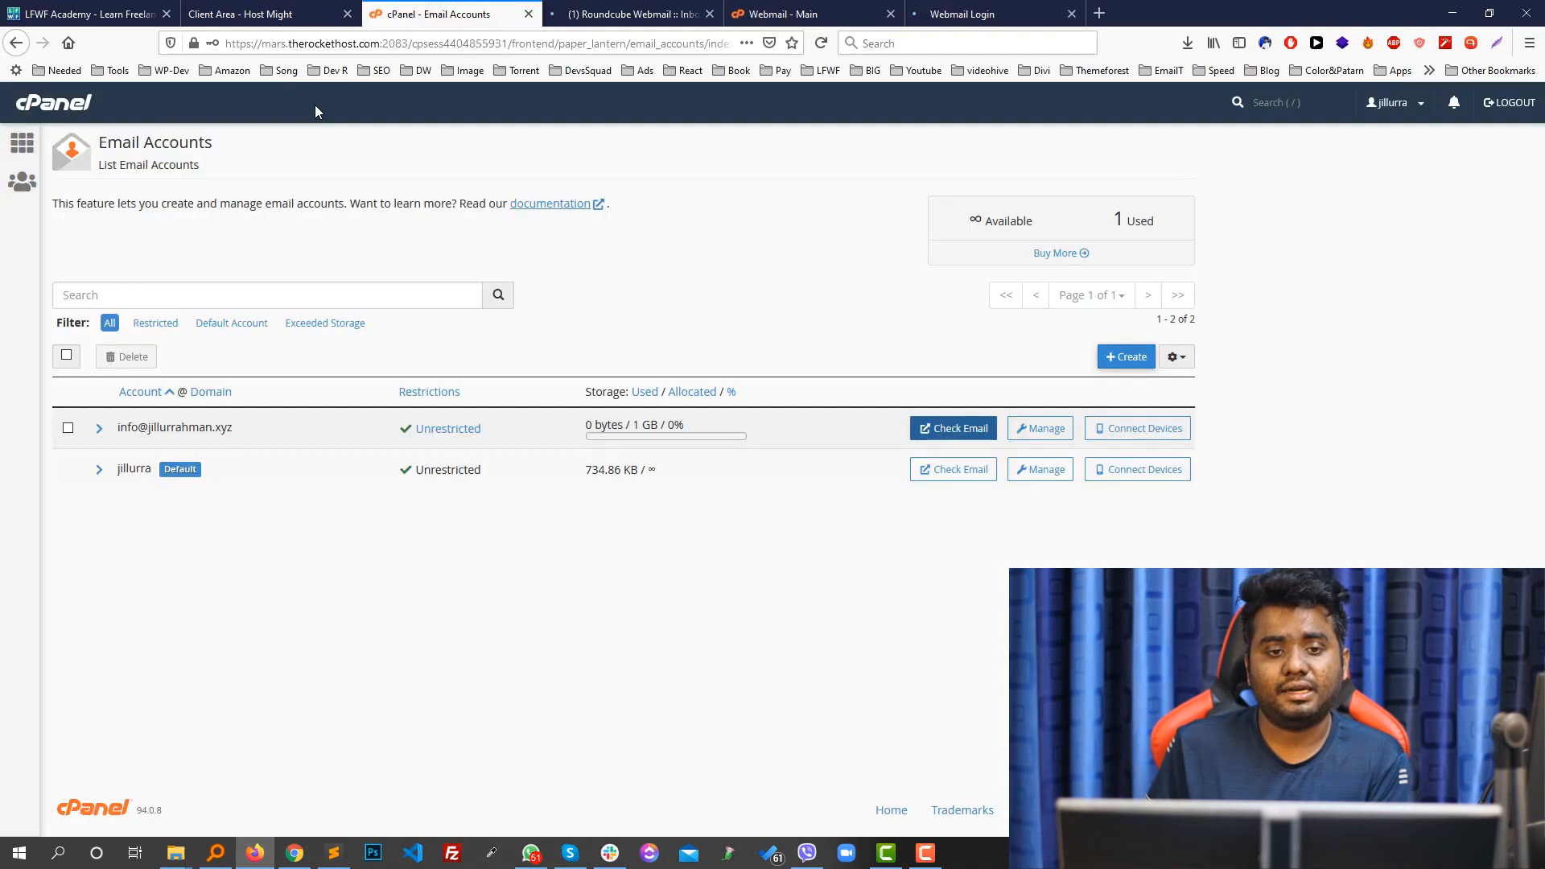
pyautogui.doubleClick(177, 435)
pyautogui.tripleClick(177, 436)
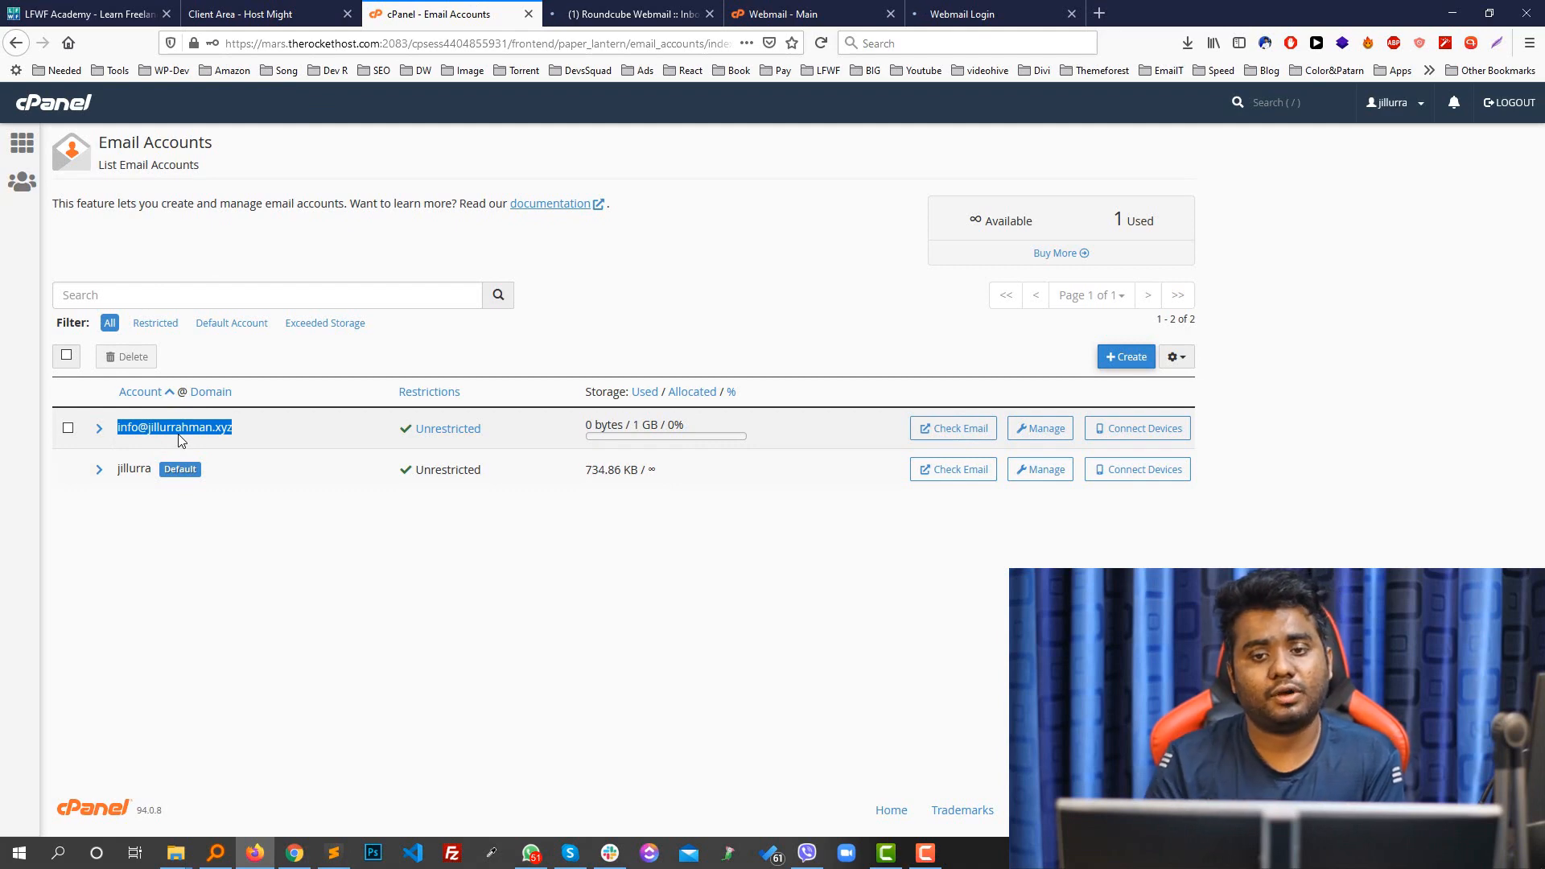
pyautogui.click(1037, 10)
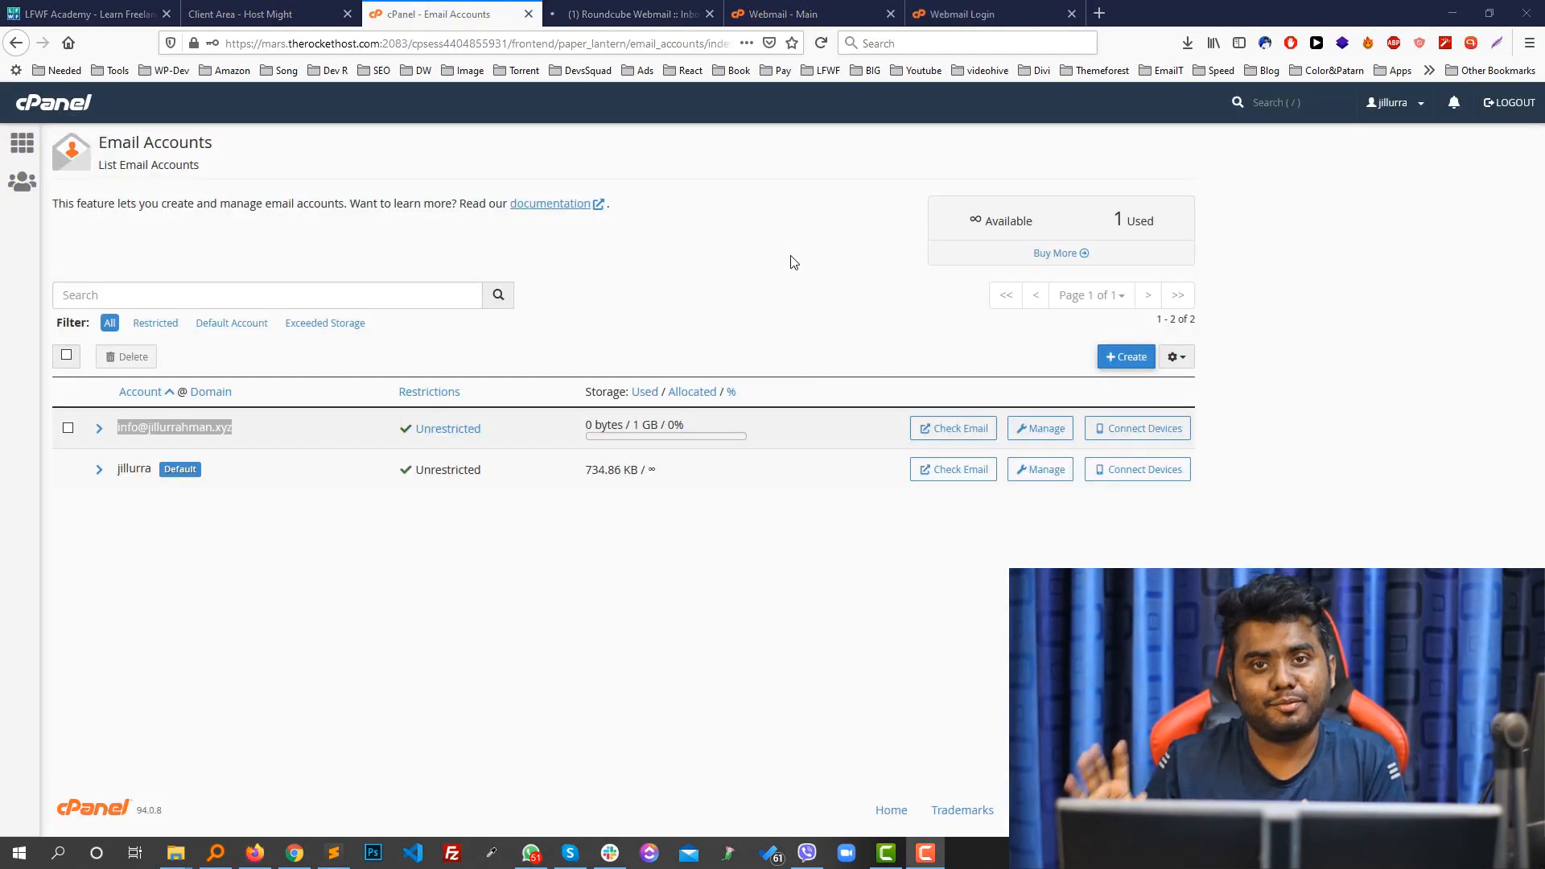
# - Go back to the cPanel home page, checking the Webmail login page along the way
pyautogui.click(57, 103)
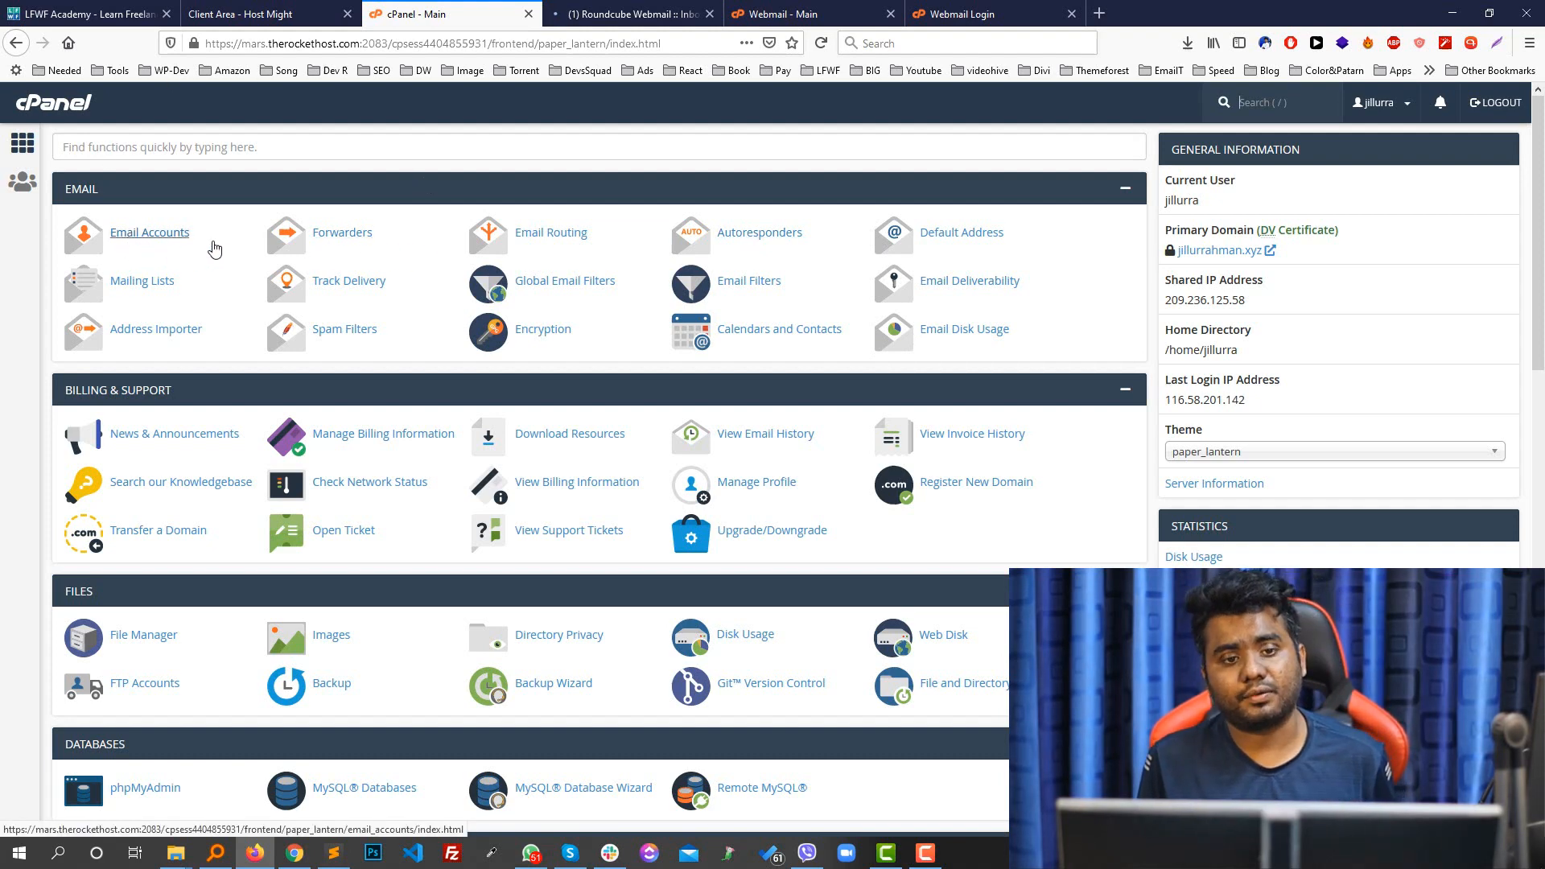
pyautogui.click(987, 8)
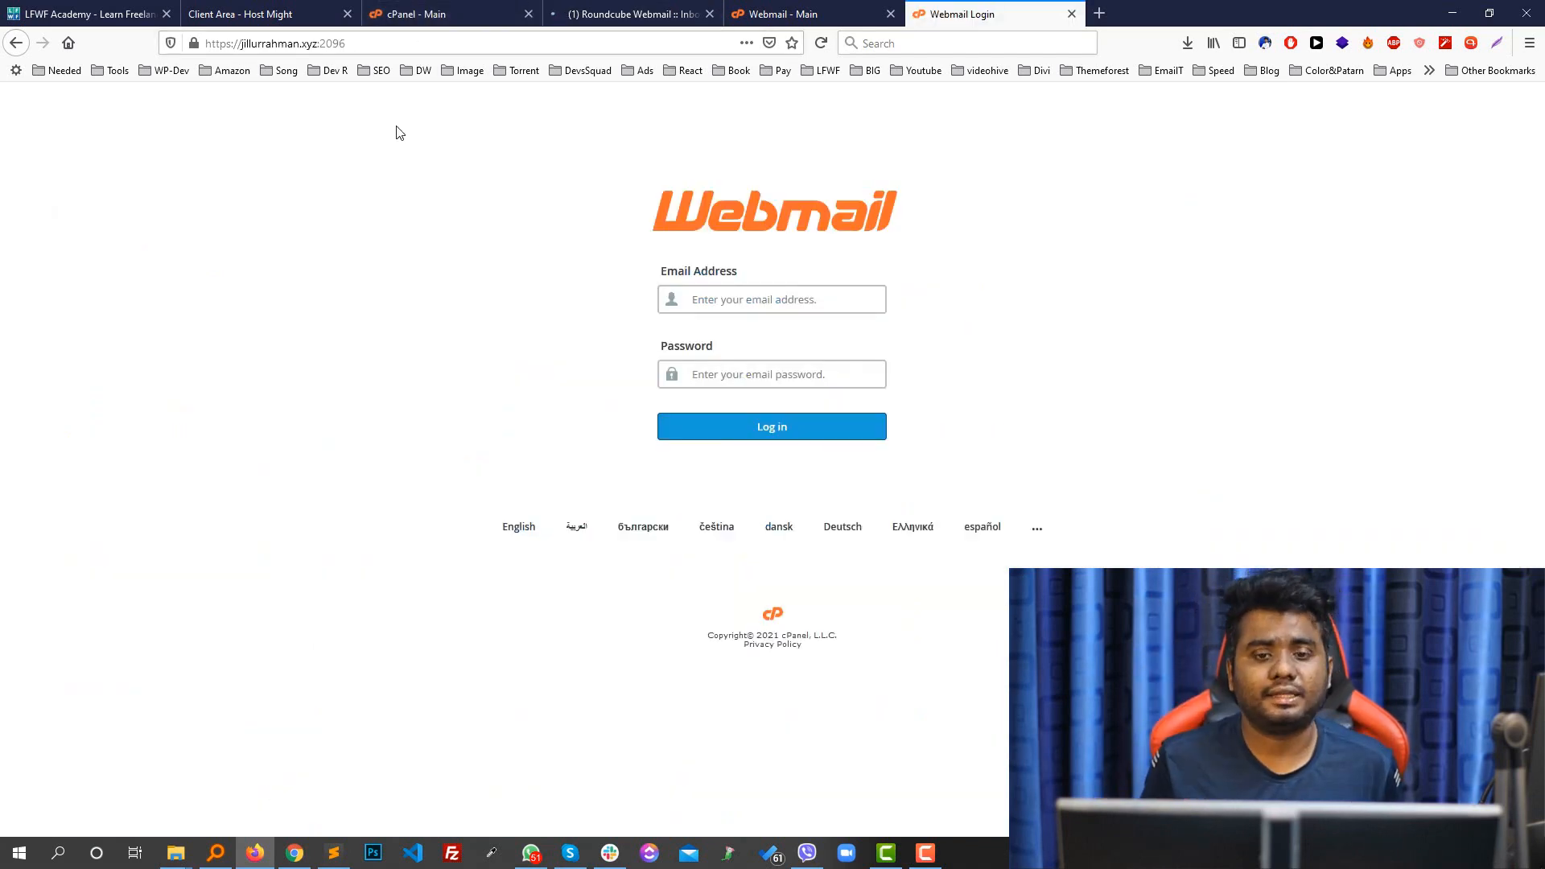
pyautogui.click(467, 10)
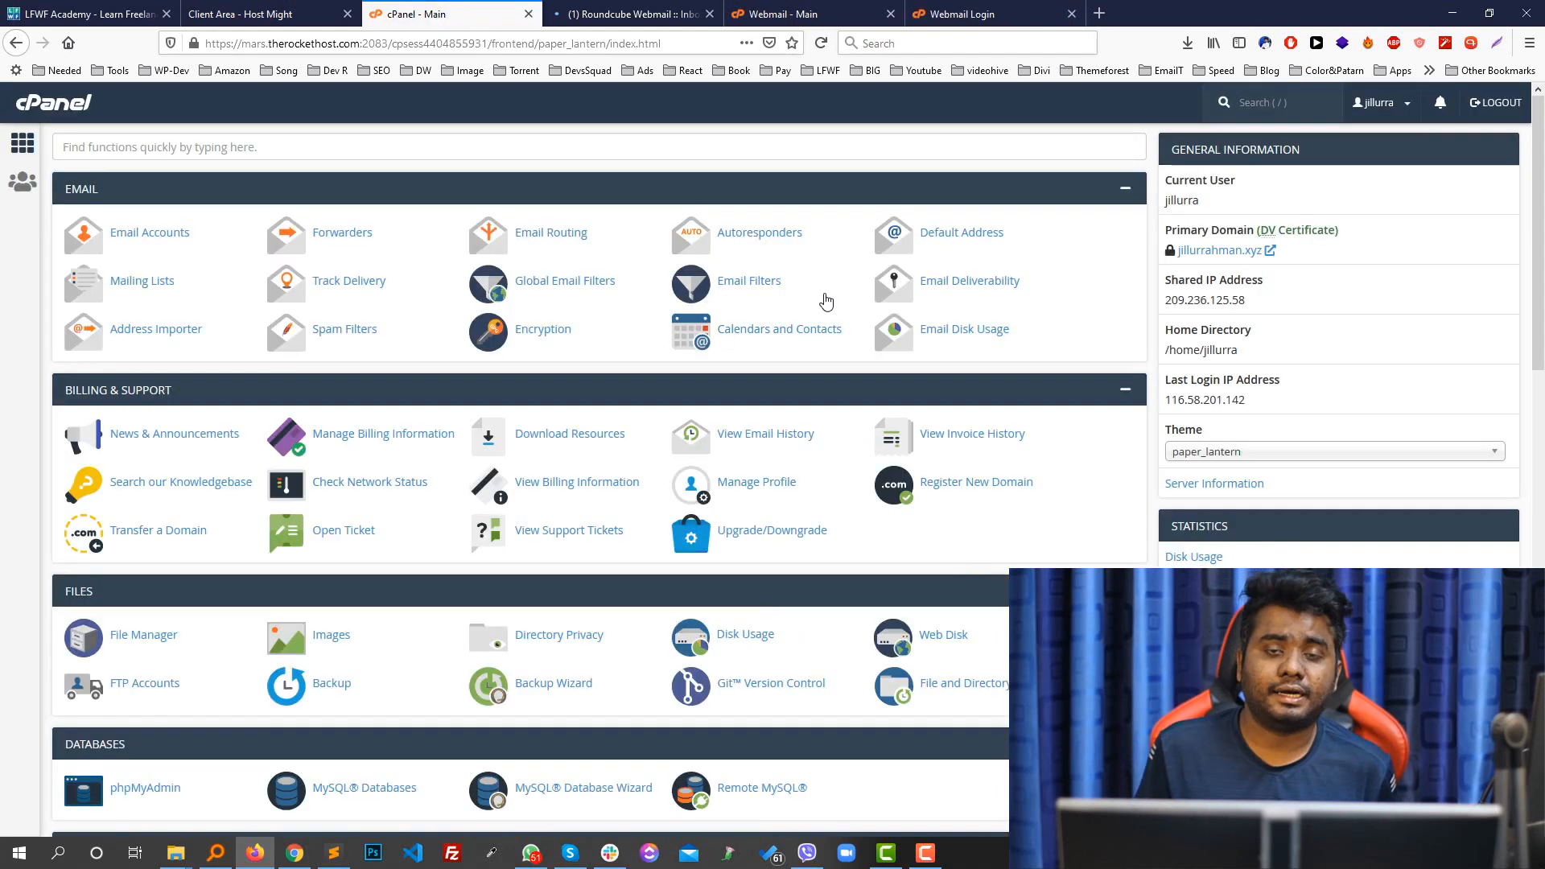
pyautogui.scroll(-1, 714, 287)
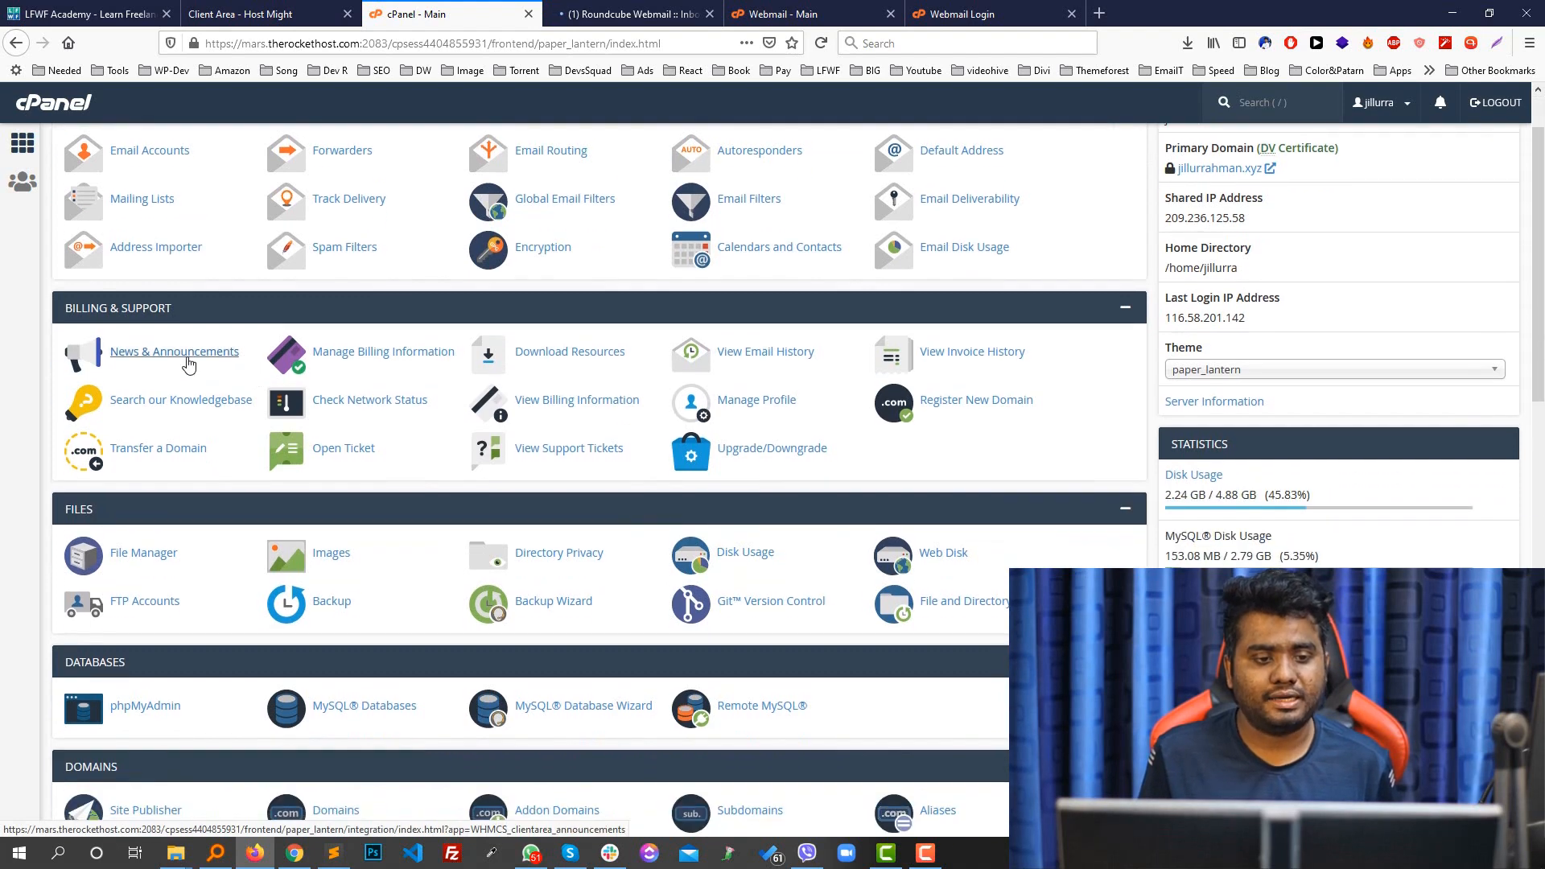
# - Open the File Manager from the Files section of the cPanel home page
pyautogui.scroll(-2, 1296, 232)
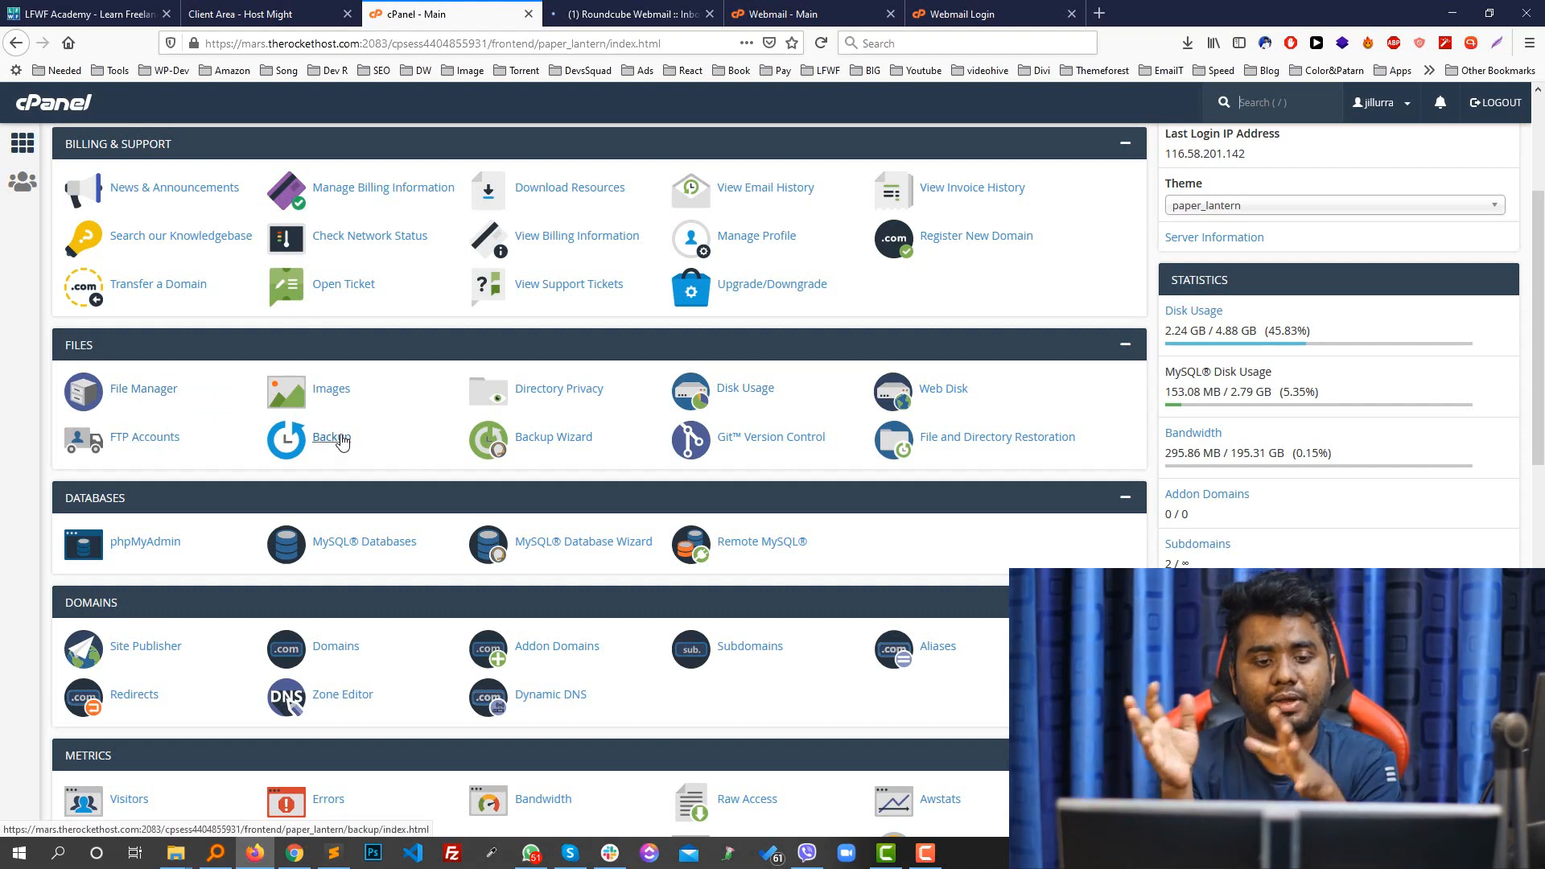
pyautogui.click(138, 389)
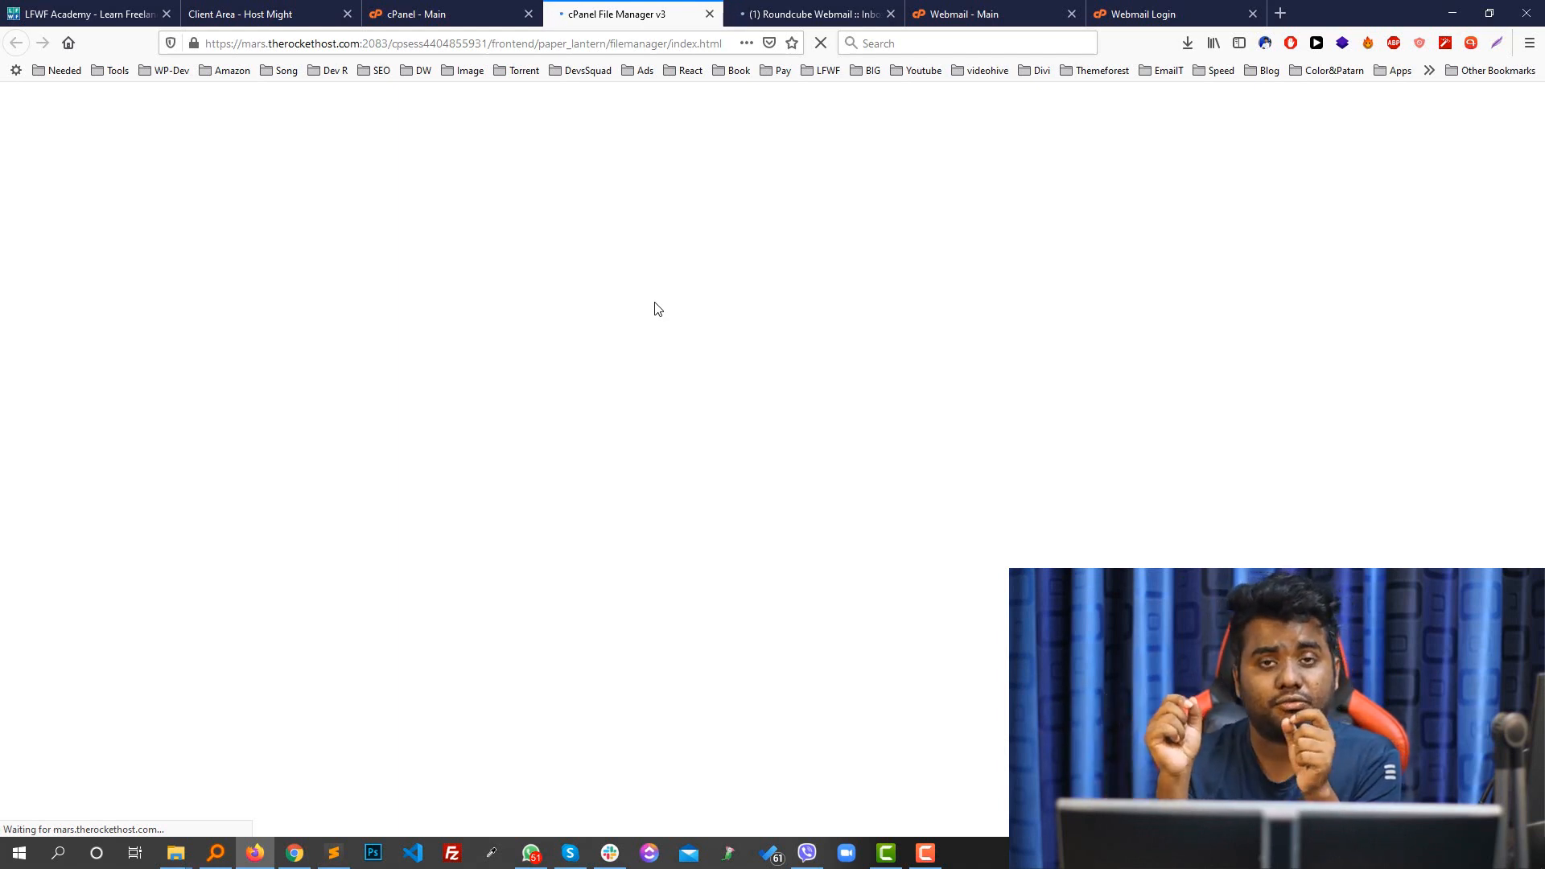
# - Open the lfwfacademy.com website in a new browser tab
pyautogui.click(1275, 9)
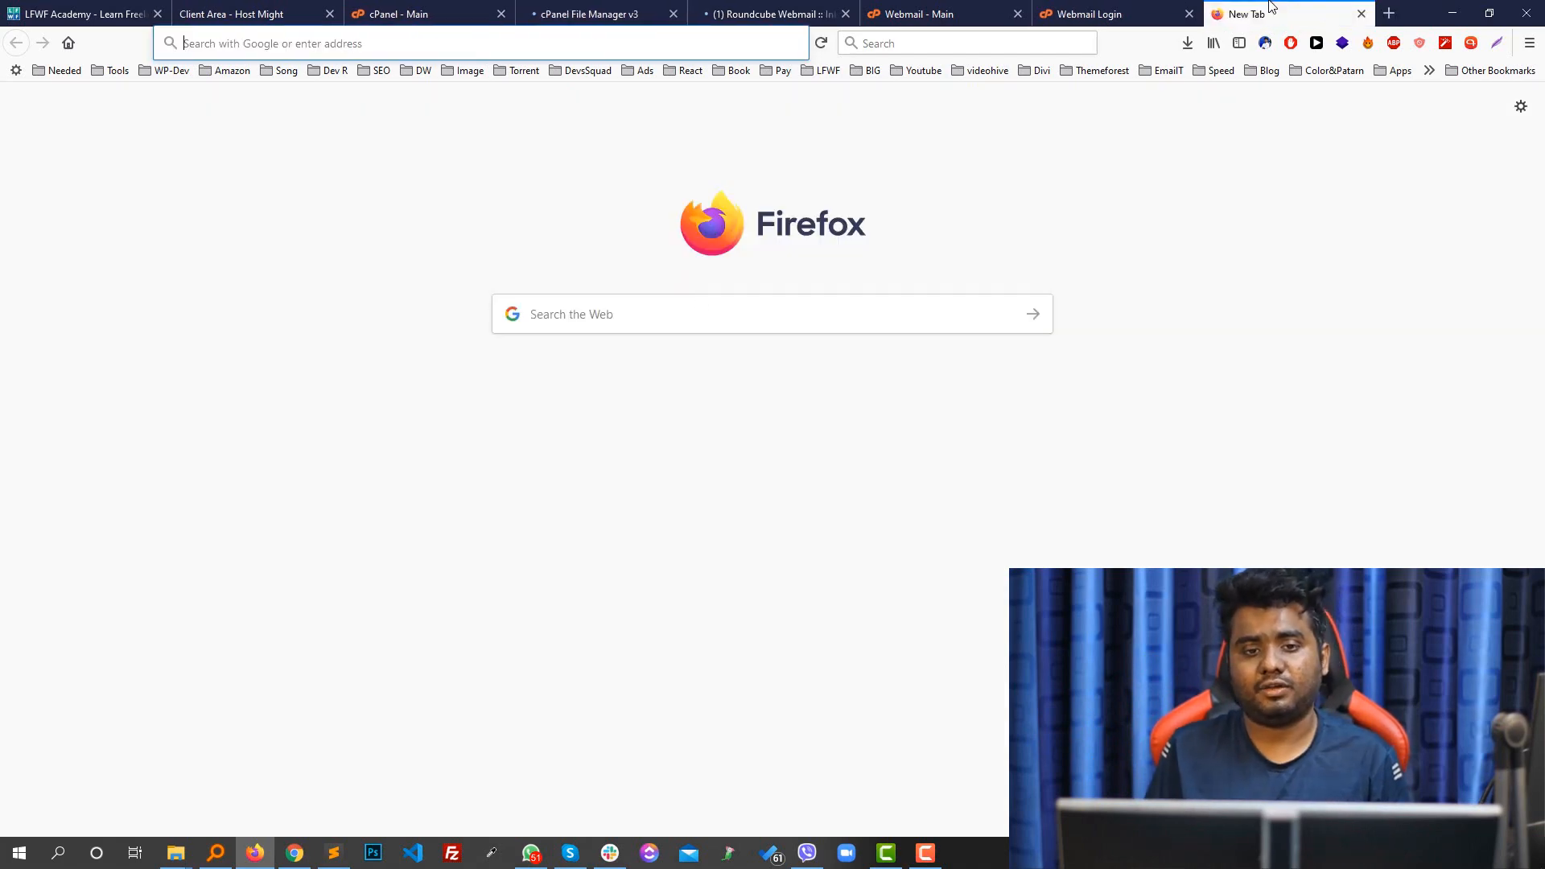
pyautogui.write('lfwfacademy.com/')
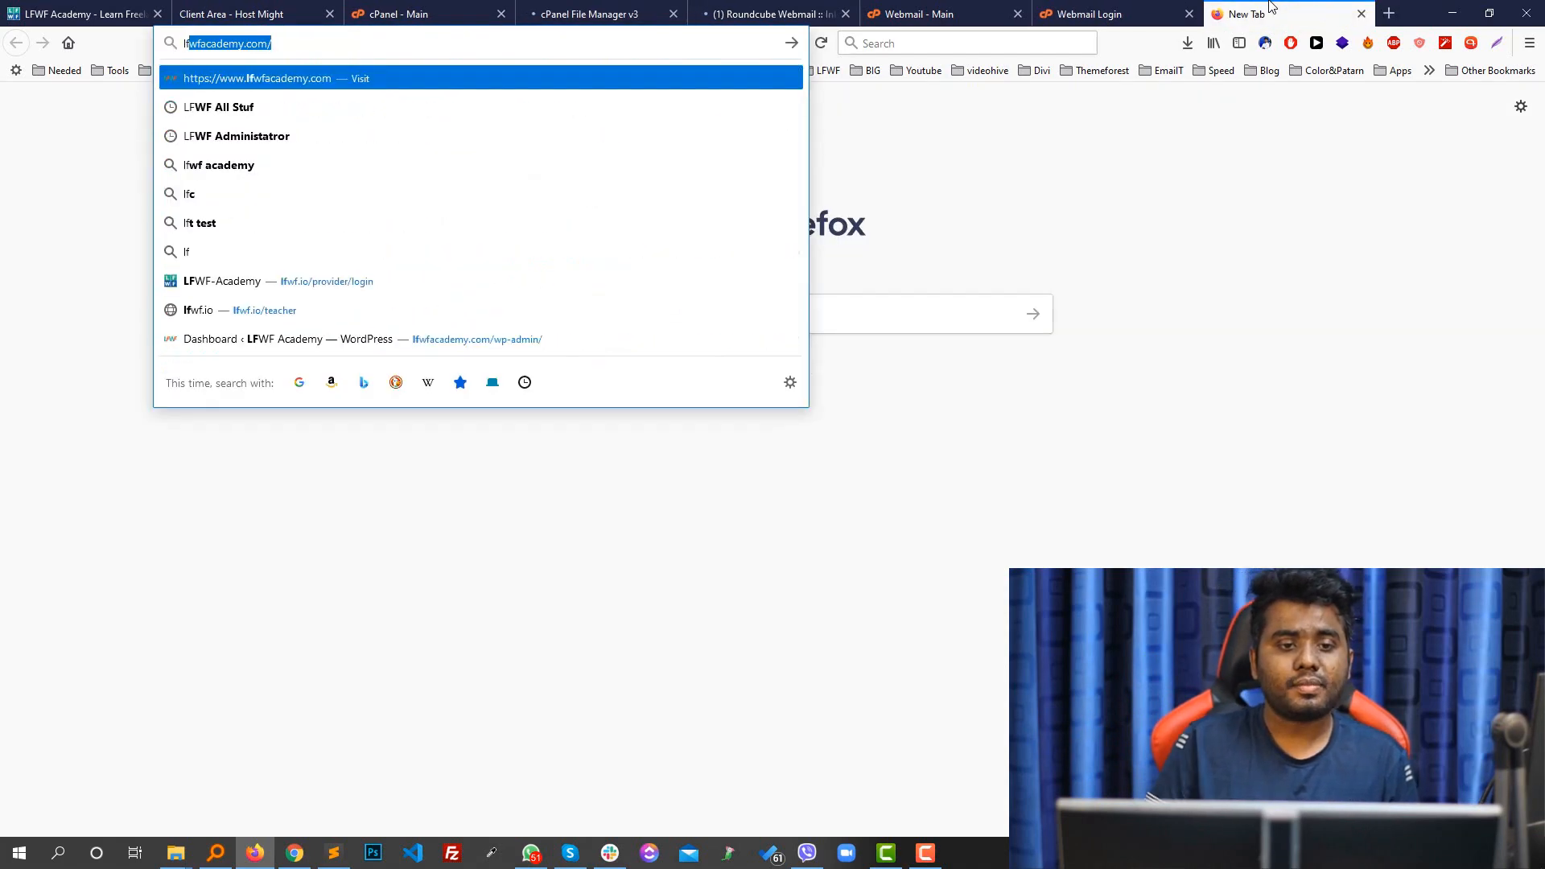
pyautogui.press('Return')
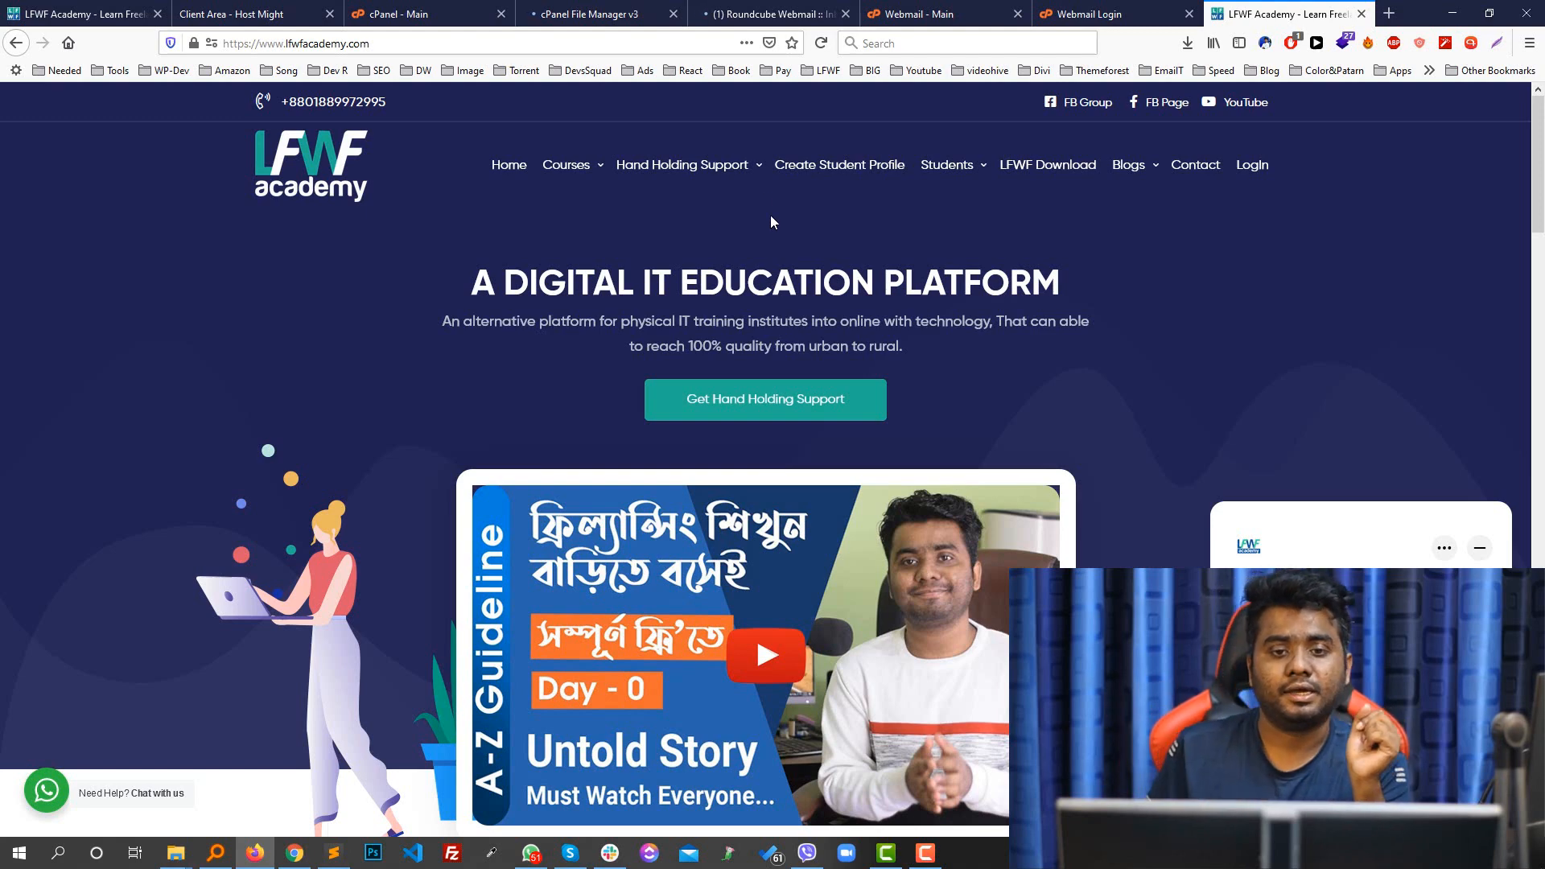
# - Check whether the File Manager page has loaded, revisiting the cPanel home page along the way
pyautogui.click(570, 9)
pyautogui.click(456, 6)
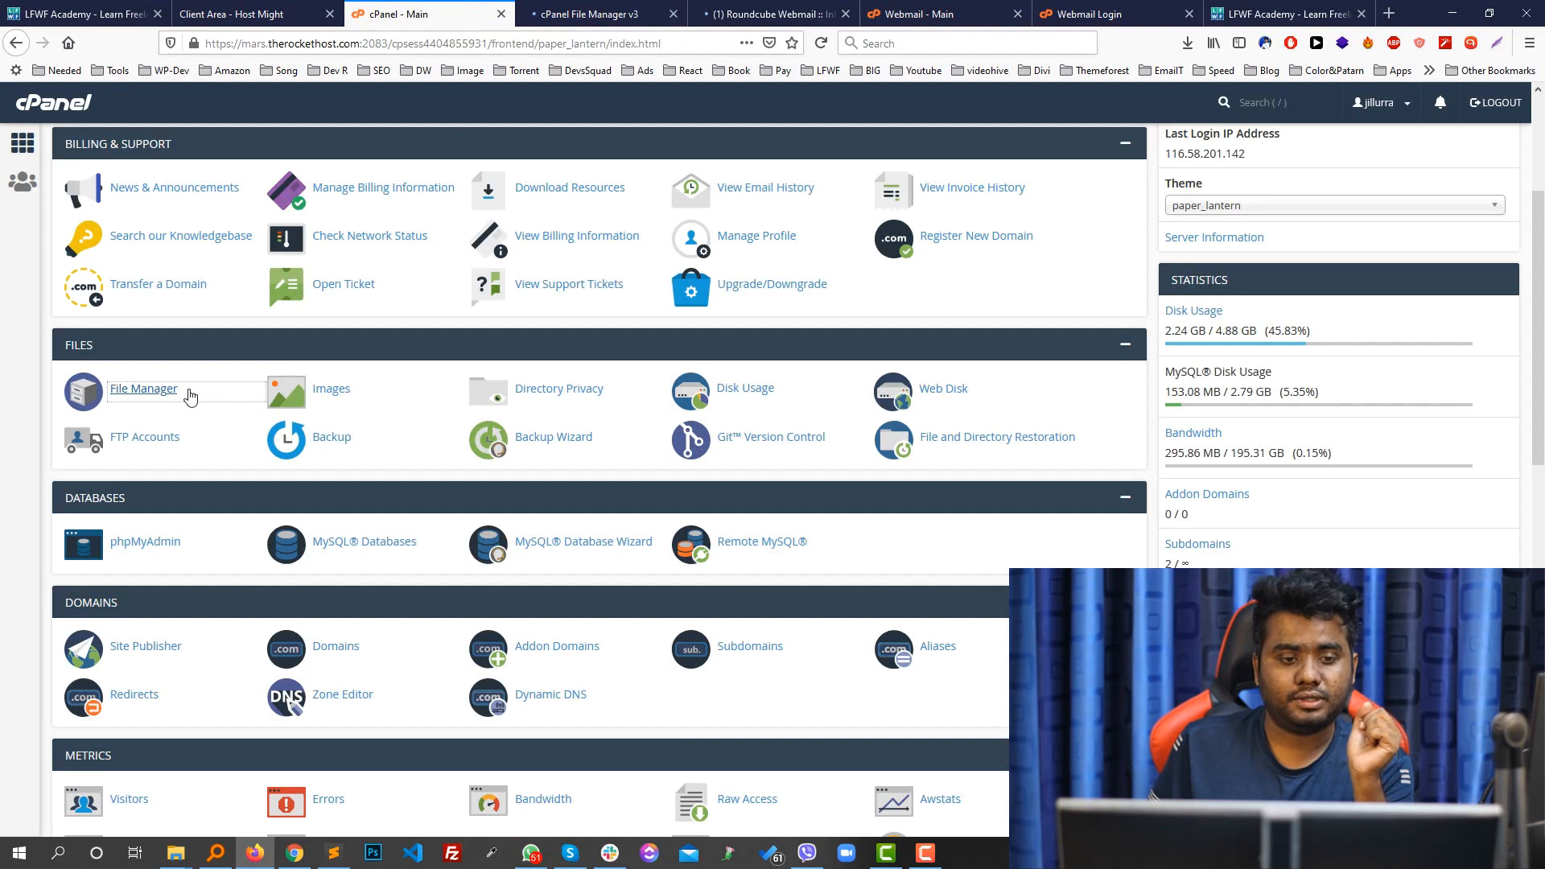
pyautogui.click(148, 387)
pyautogui.click(494, 6)
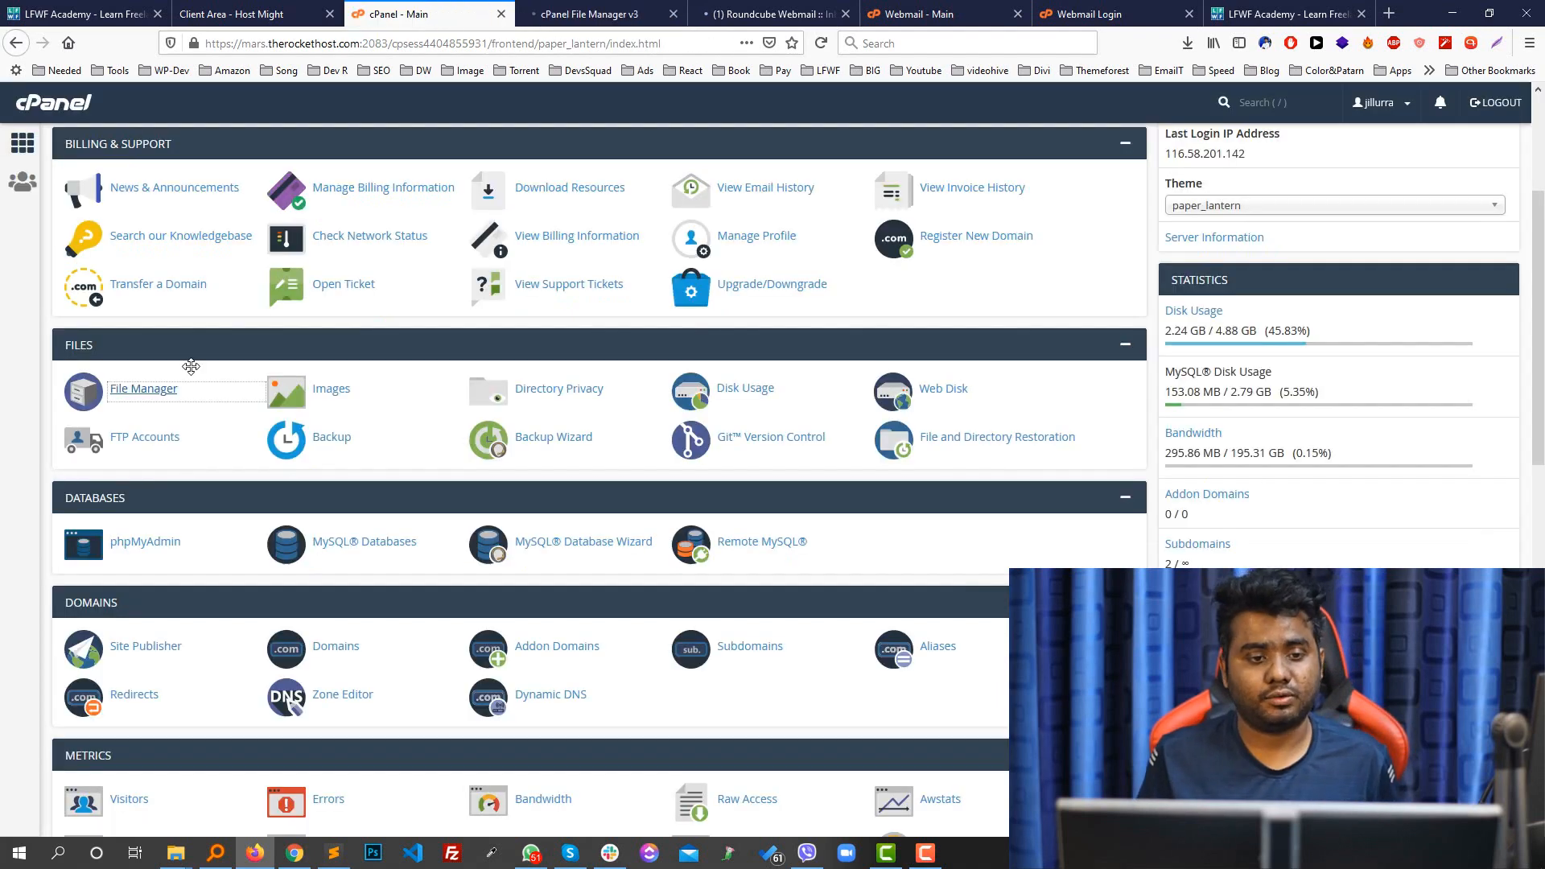
pyautogui.click(595, 14)
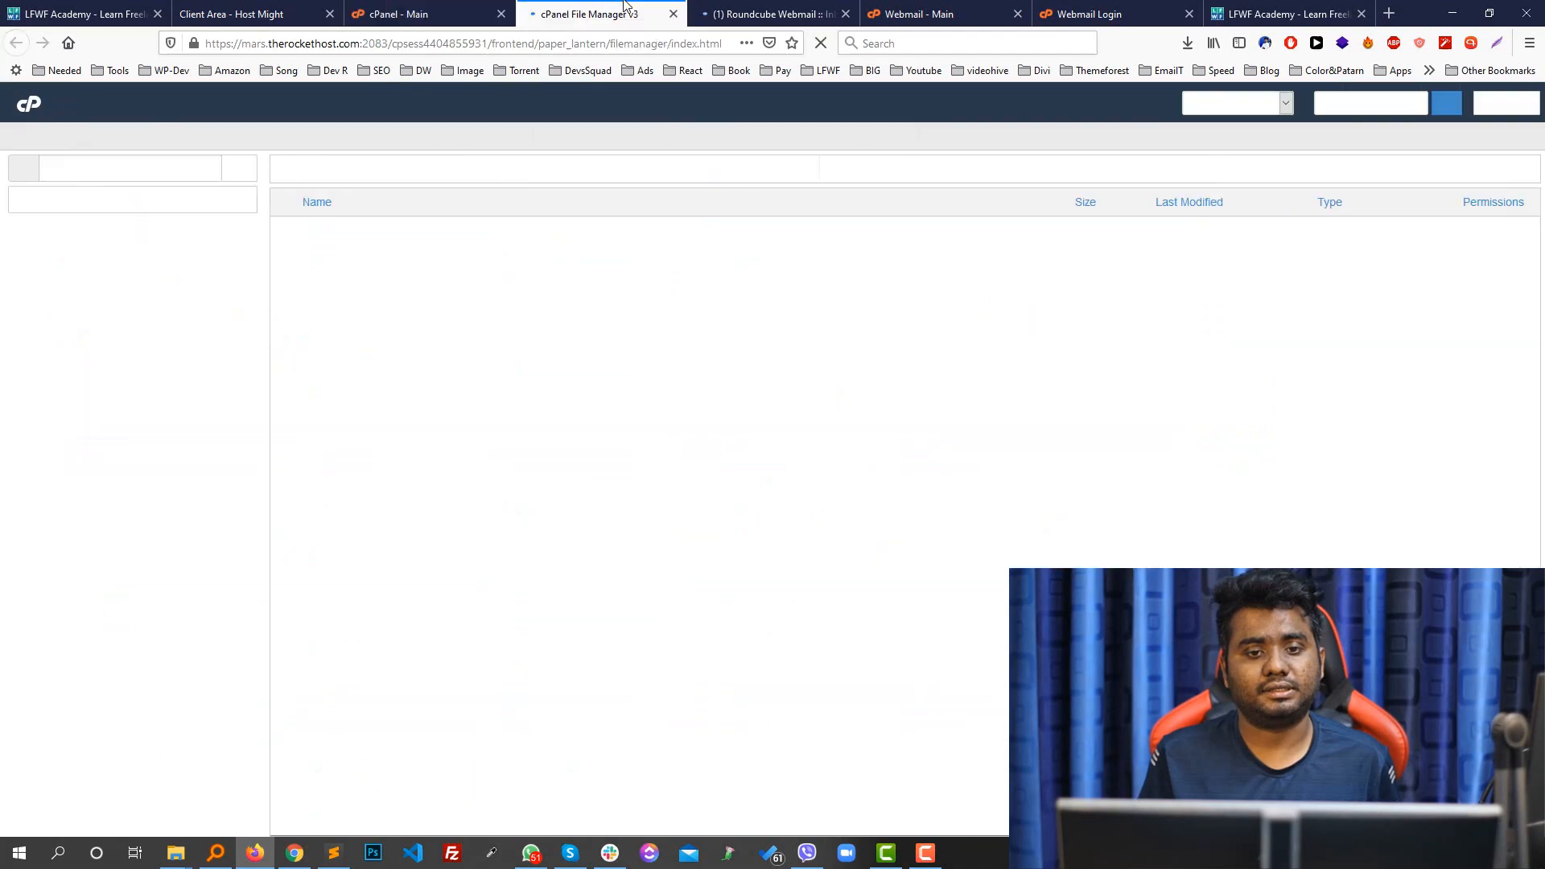
# - Search the cPanel home page's functions for "file" and for "ftp"
pyautogui.click(426, 13)
pyautogui.scroll(3, 274, 288)
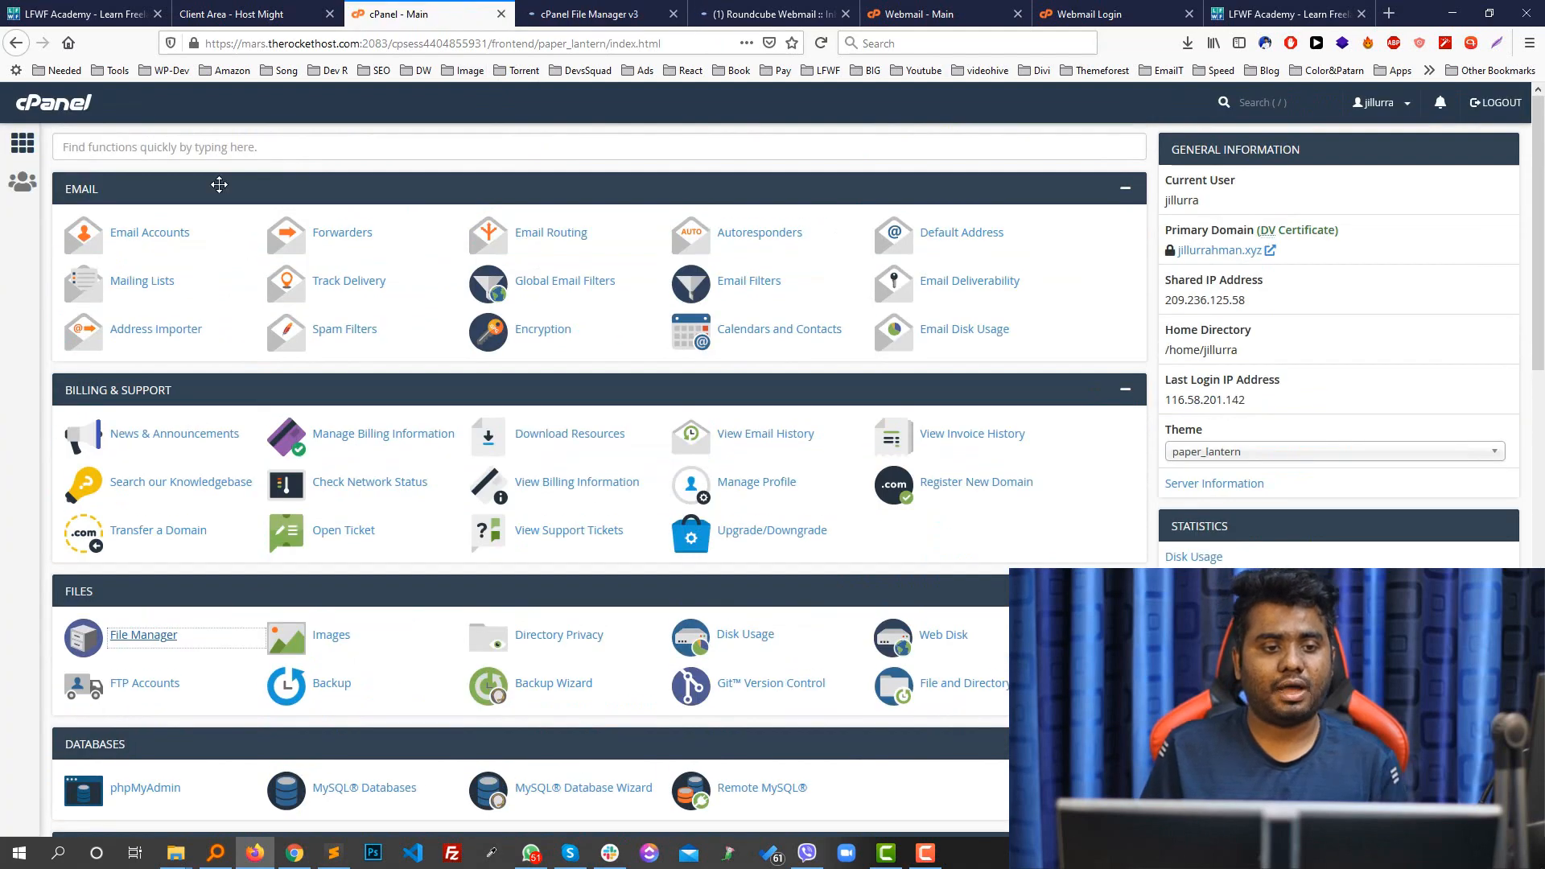
pyautogui.click(221, 145)
pyautogui.write('file')
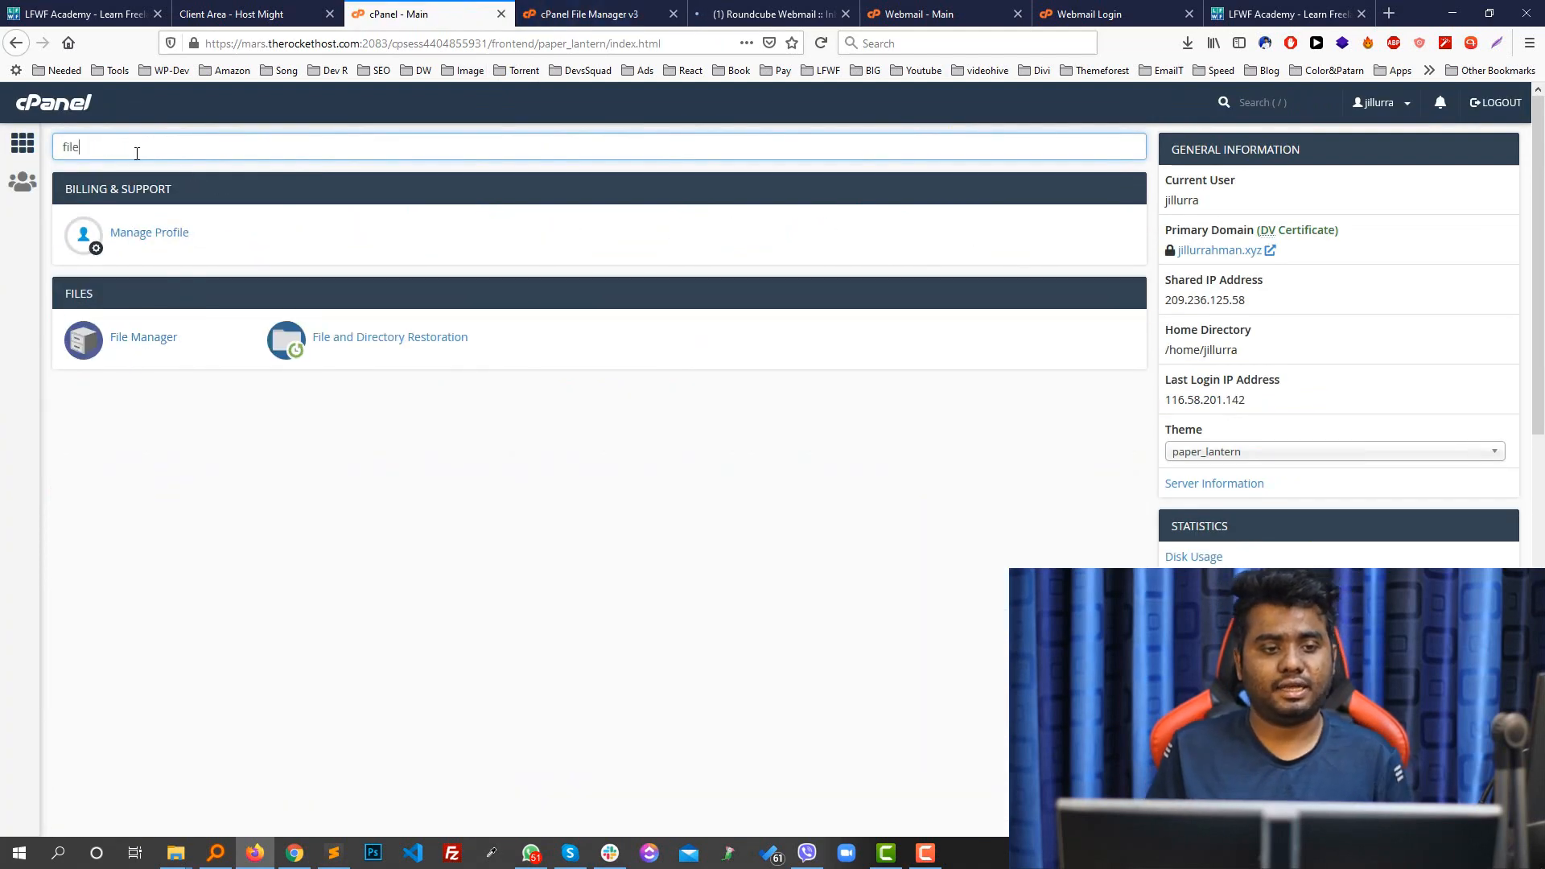
pyautogui.press('BackSpace')
pyautogui.press('BackSpace')
pyautogui.press('BackSpace')
pyautogui.press('BackSpace')
pyautogui.write('ftp')
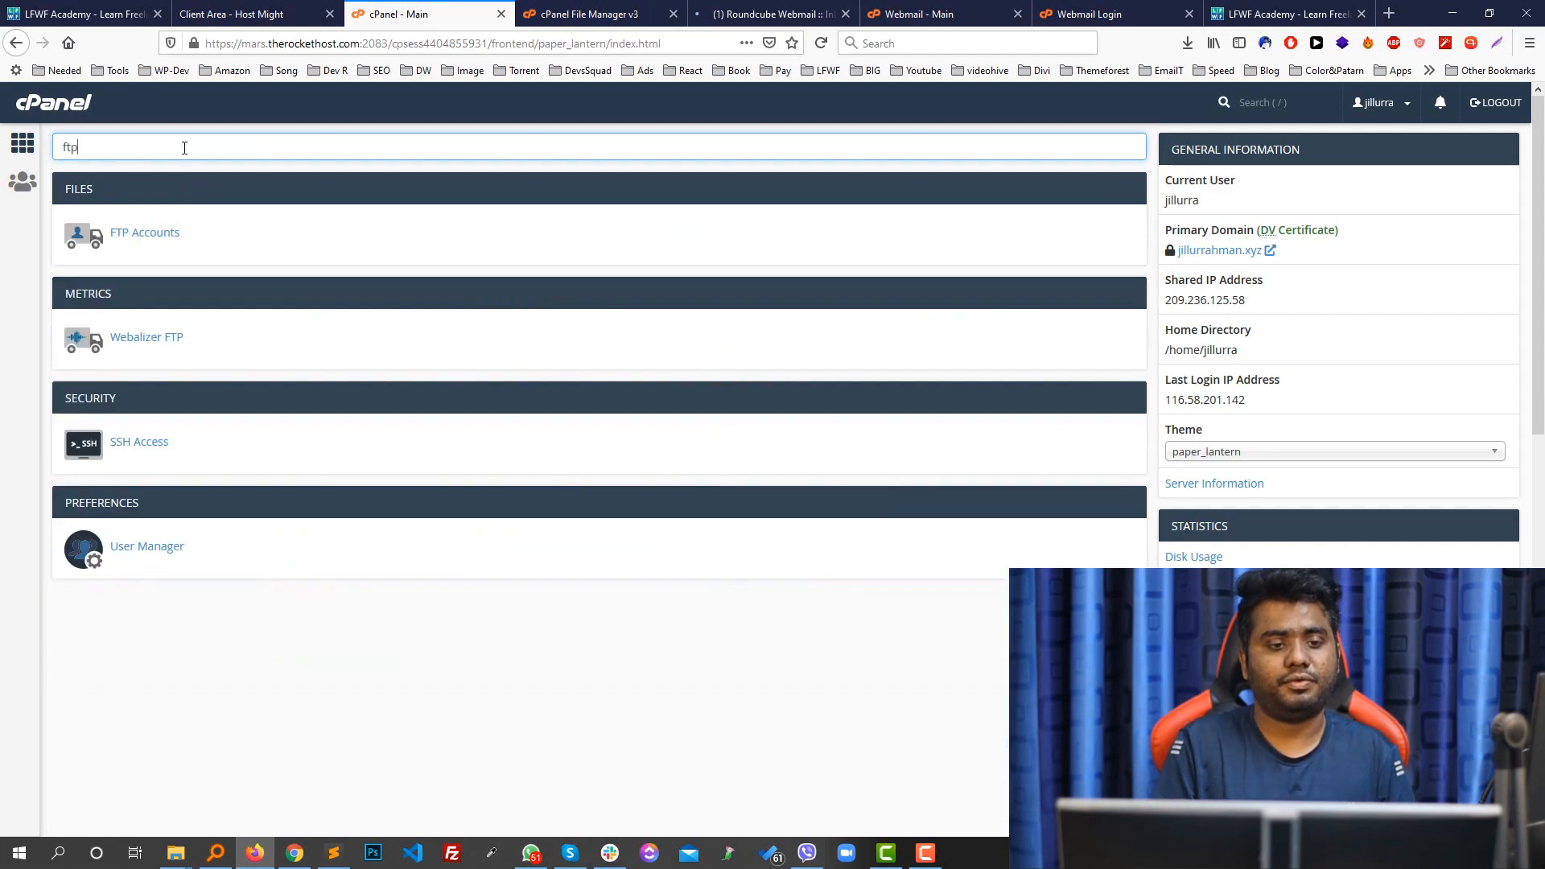
# - Replace the function search on the cPanel home page with "email"
pyautogui.press('BackSpace')
pyautogui.press('BackSpace')
pyautogui.press('BackSpace')
pyautogui.write('emial')
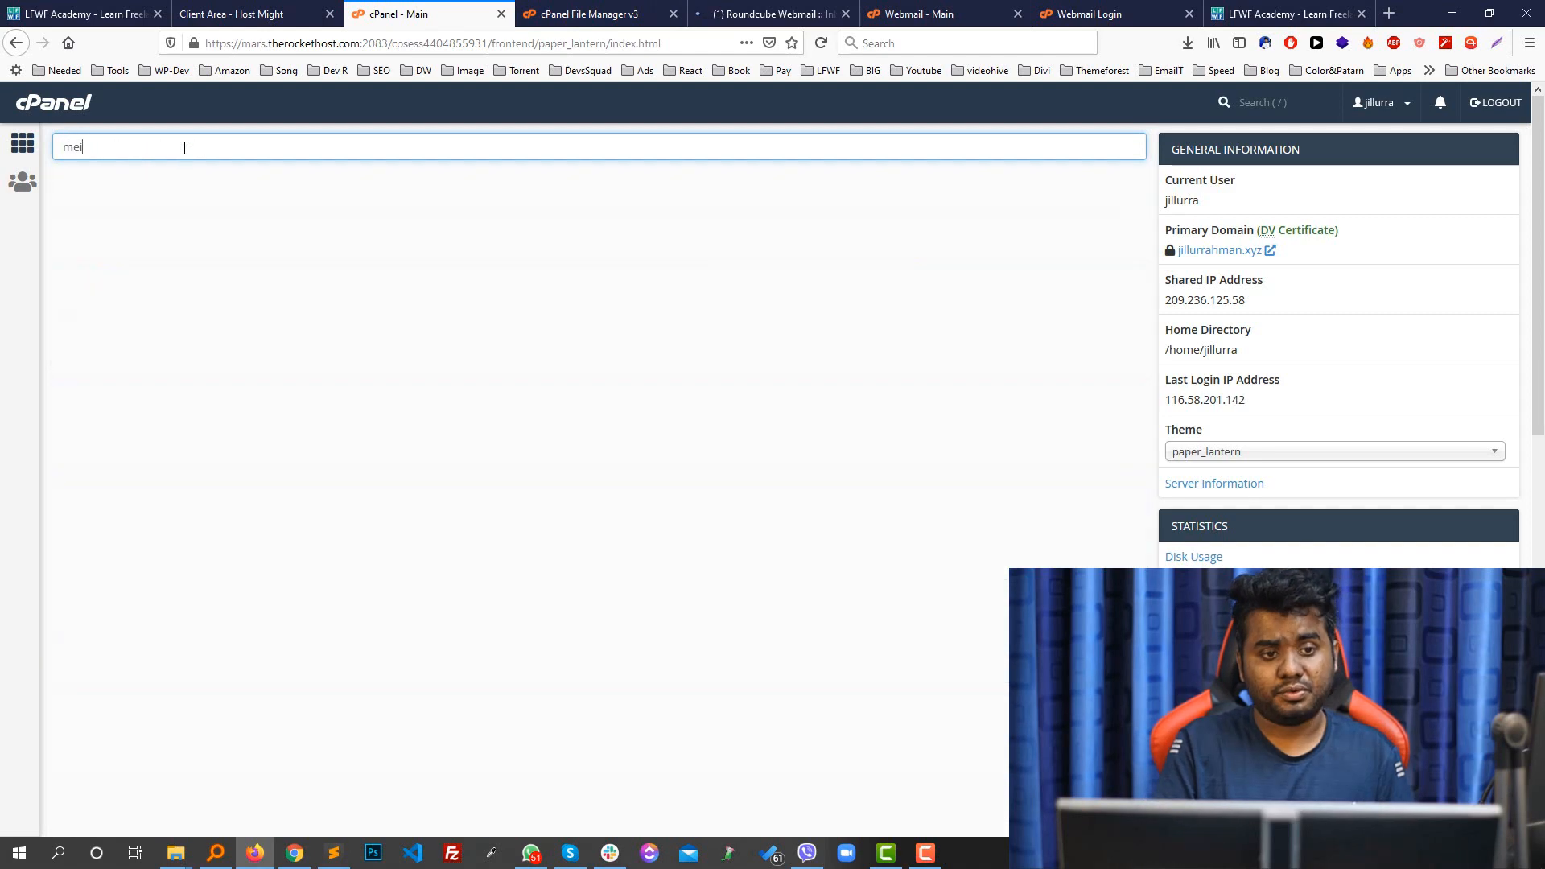
pyautogui.press('BackSpace')
pyautogui.press('BackSpace')
pyautogui.press('BackSpace')
pyautogui.press('BackSpace')
pyautogui.press('BackSpace')
pyautogui.write('emial')
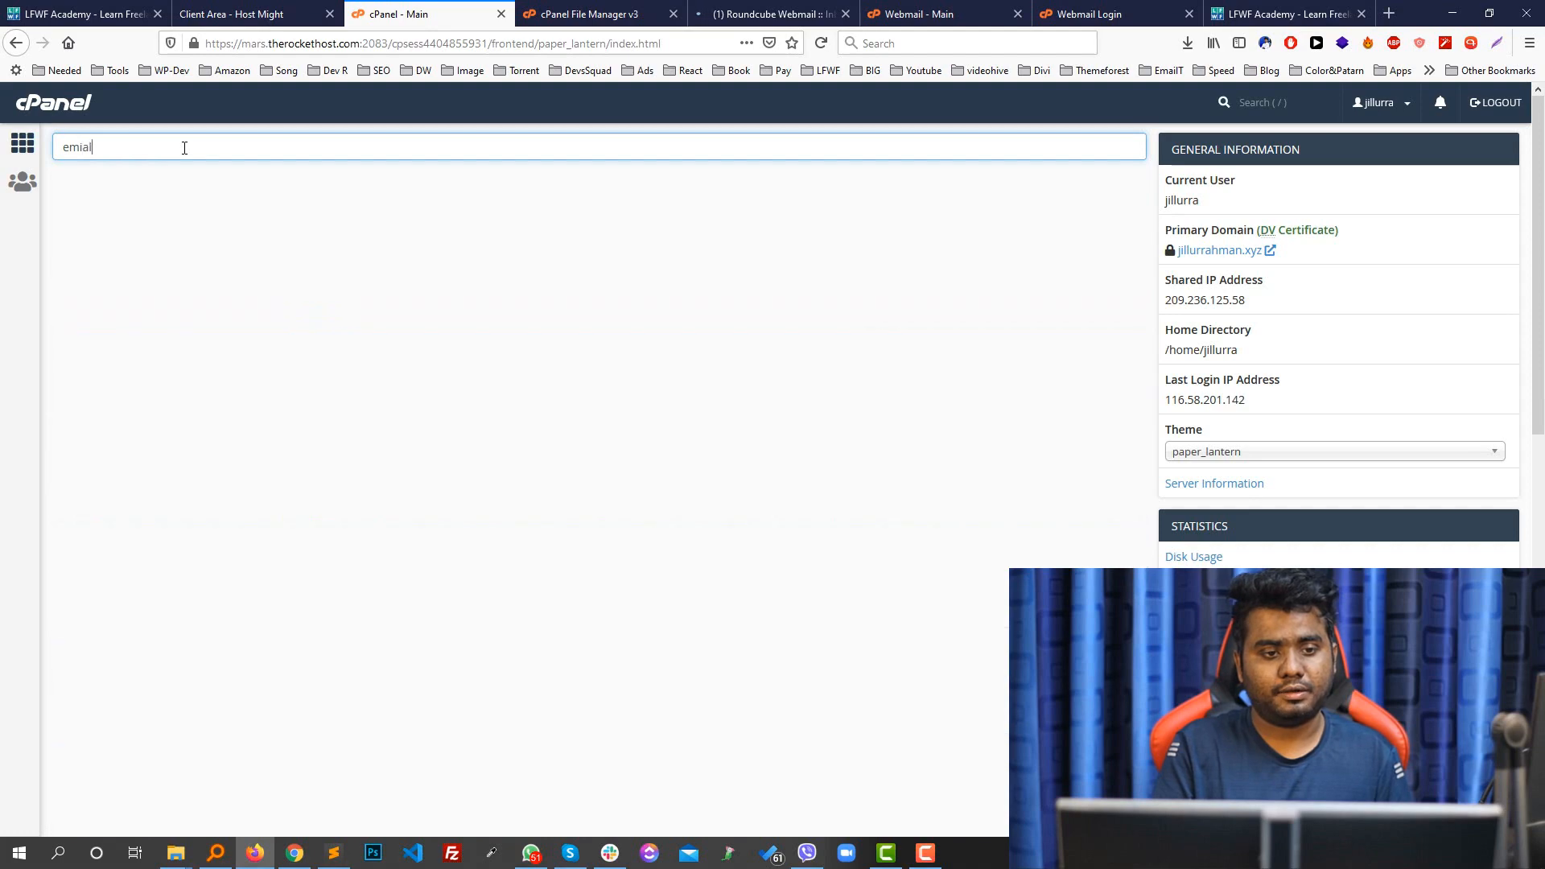
pyautogui.press('BackSpace')
pyautogui.press('BackSpace')
pyautogui.press('BackSpace')
pyautogui.press('BackSpace')
pyautogui.write('mail')
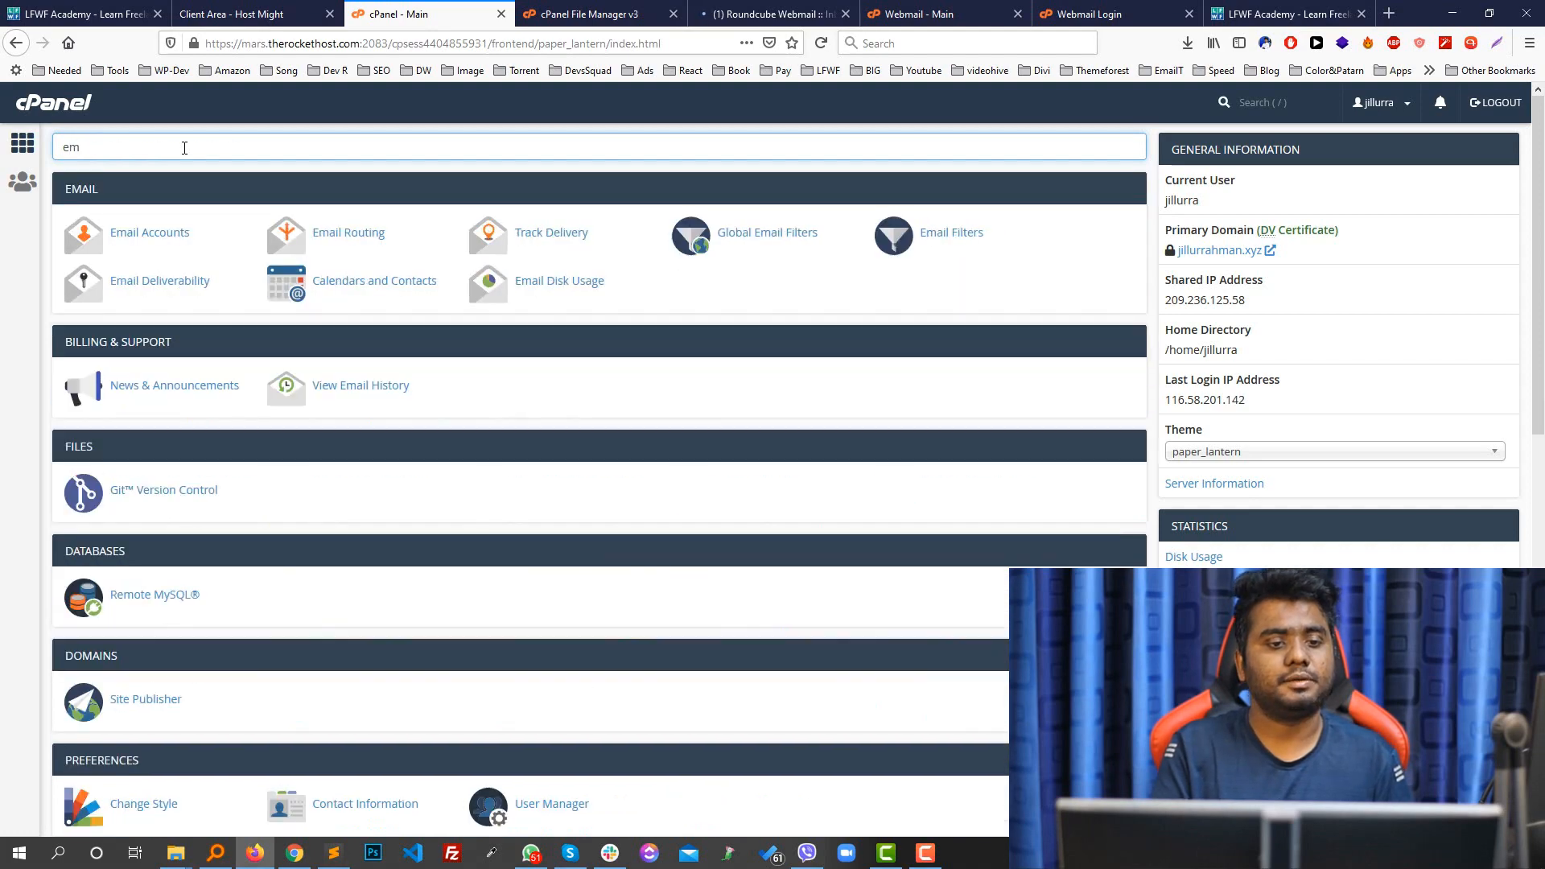
# - Search the cPanel home page's functions for "data" and clear the search to restore the full list
pyautogui.press('BackSpace')
pyautogui.press('BackSpace')
pyautogui.press('BackSpace')
pyautogui.press('BackSpace')
pyautogui.press('BackSpace')
pyautogui.write('data')
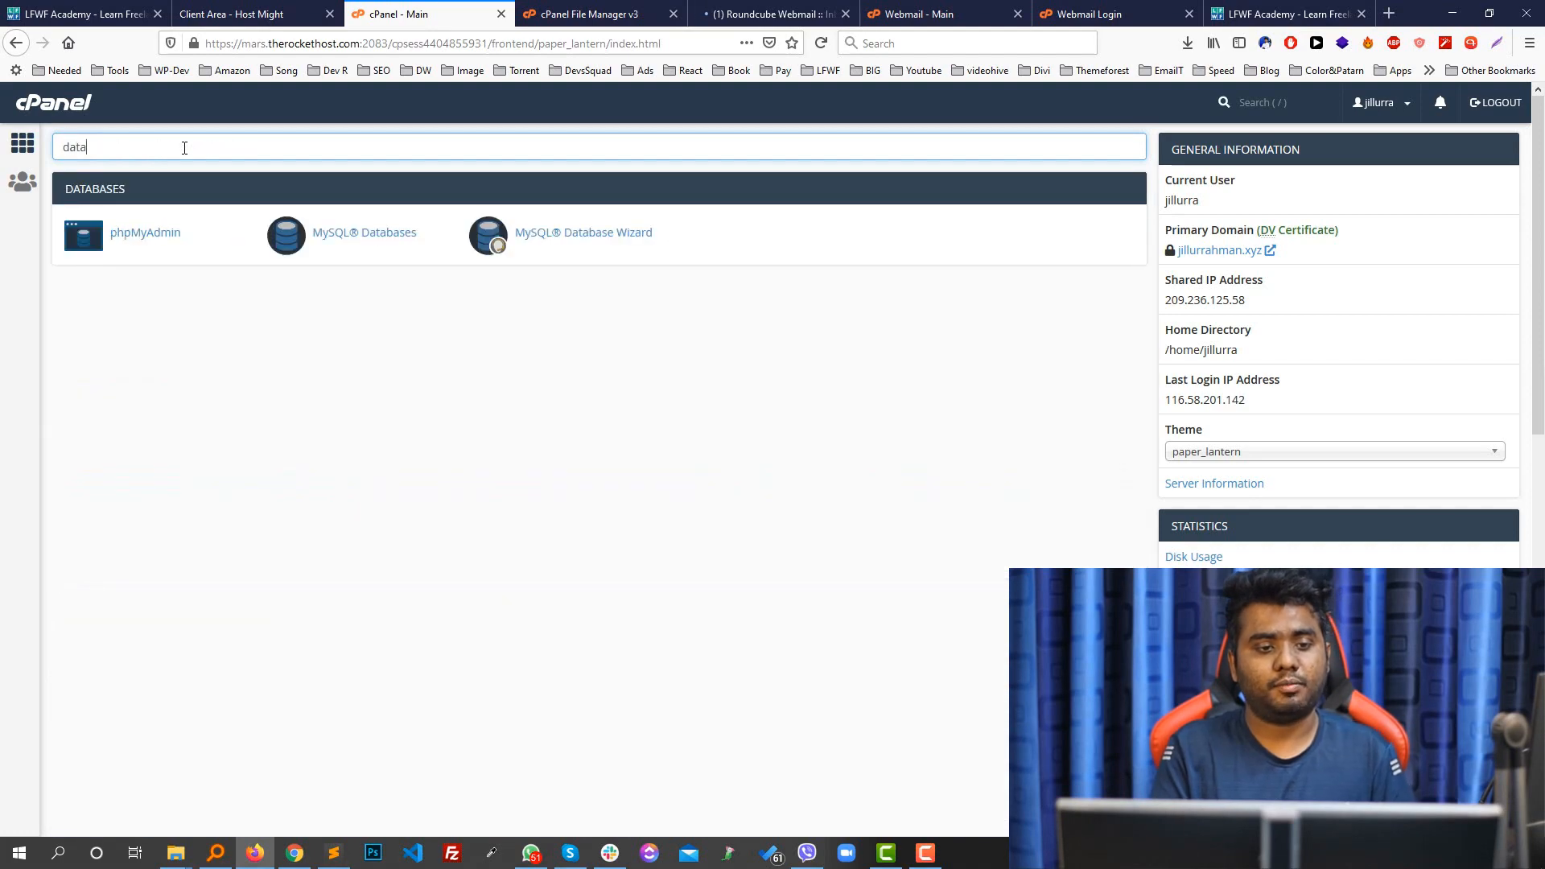
pyautogui.press('BackSpace')
pyautogui.press('BackSpace')
pyautogui.press('BackSpace')
pyautogui.press('BackSpace')
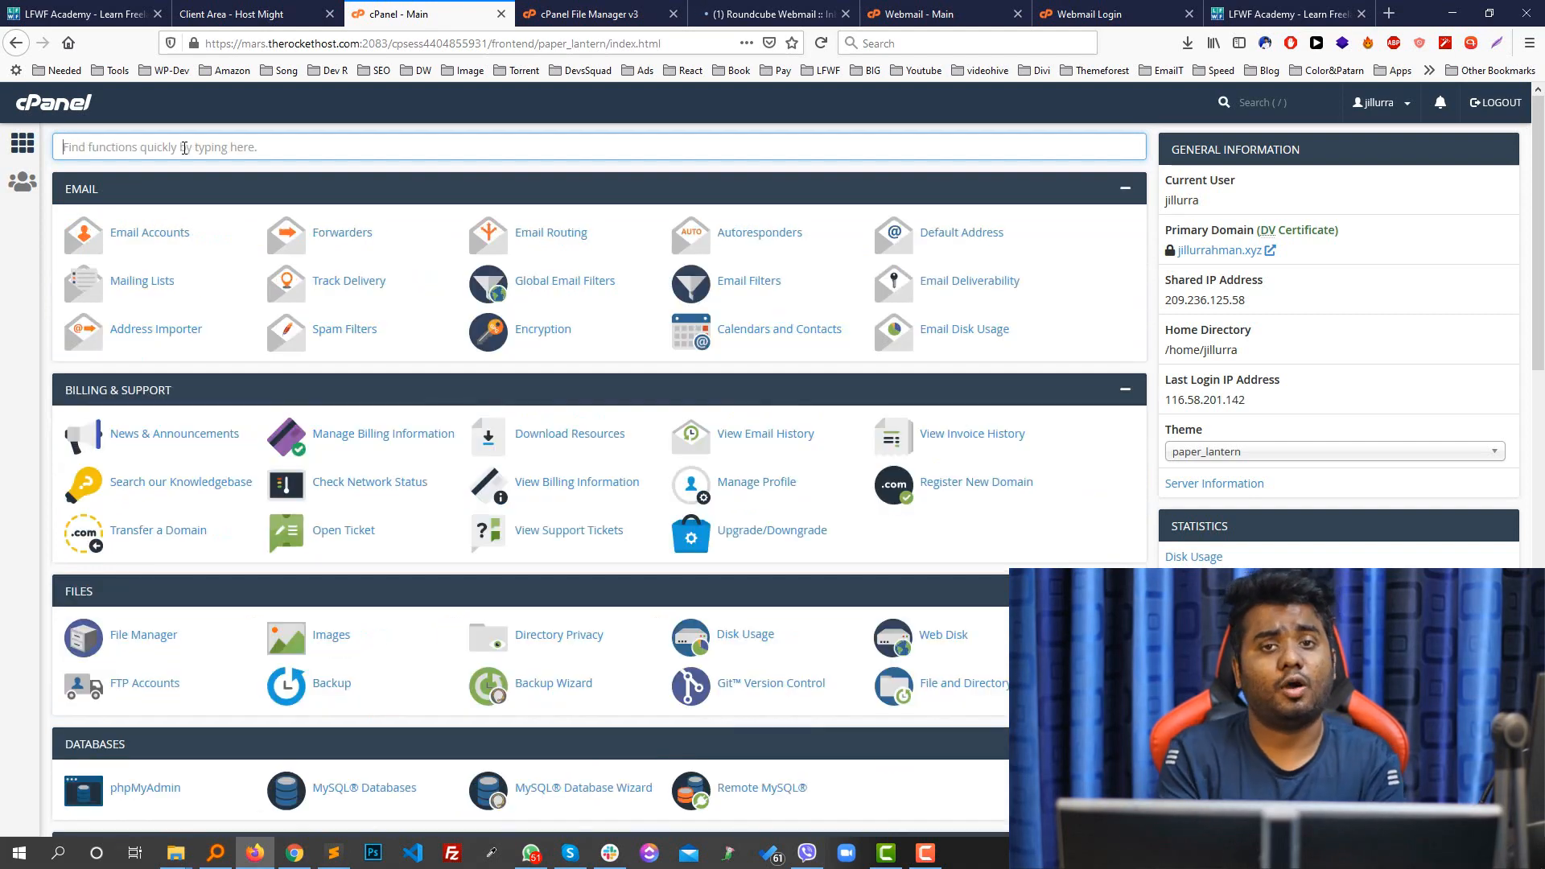
# - Open the public_html folder from the home directory in the File Manager
pyautogui.click(563, 14)
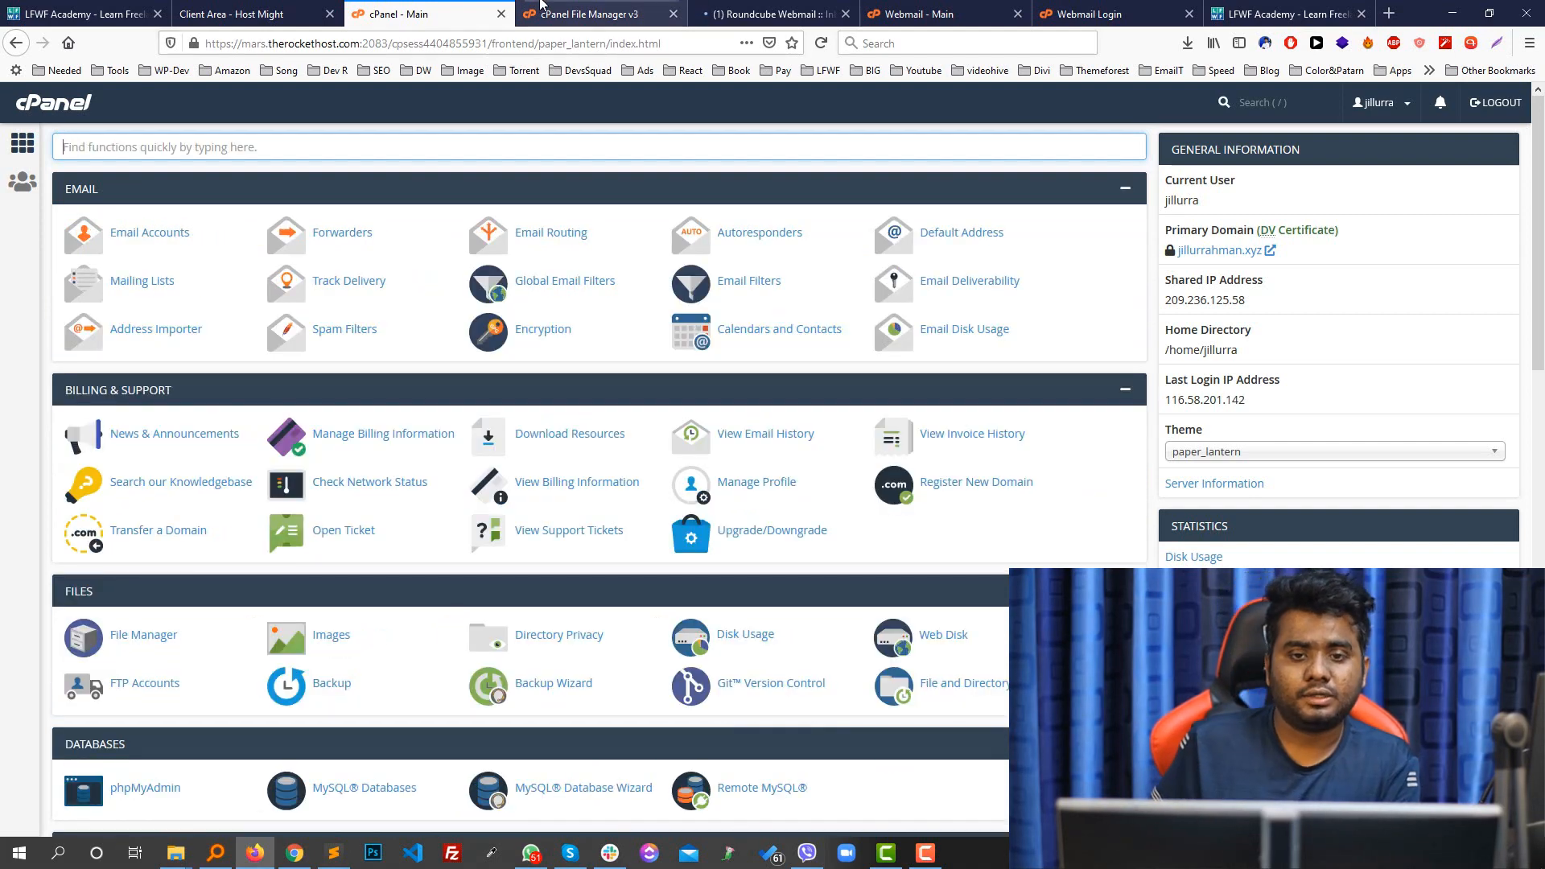
pyautogui.scroll(-4, 459, 402)
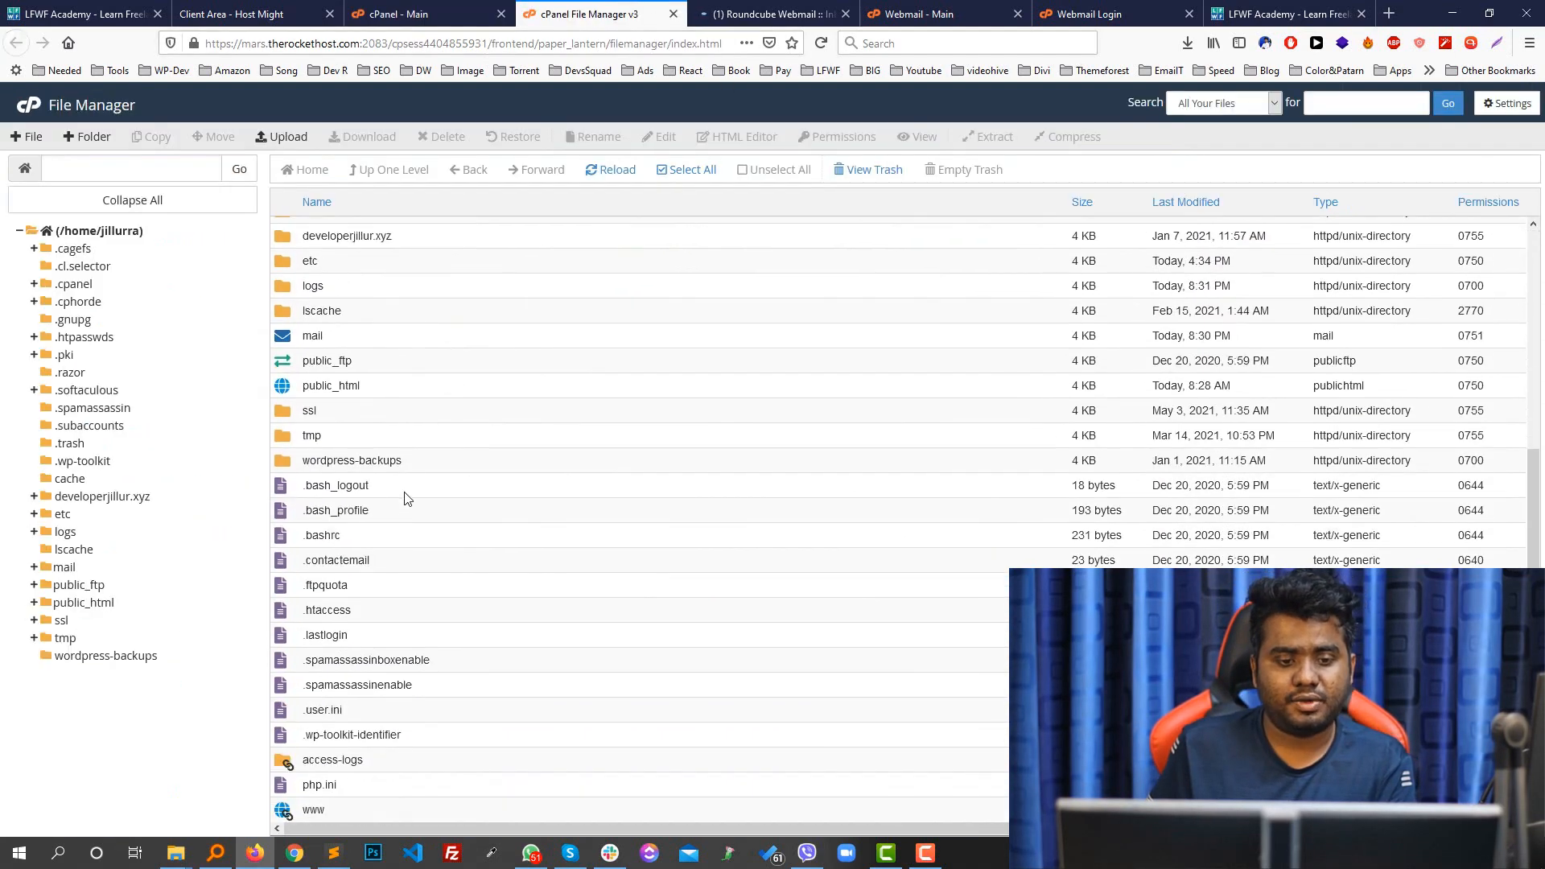
pyautogui.scroll(2, 394, 531)
pyautogui.scroll(1, 402, 531)
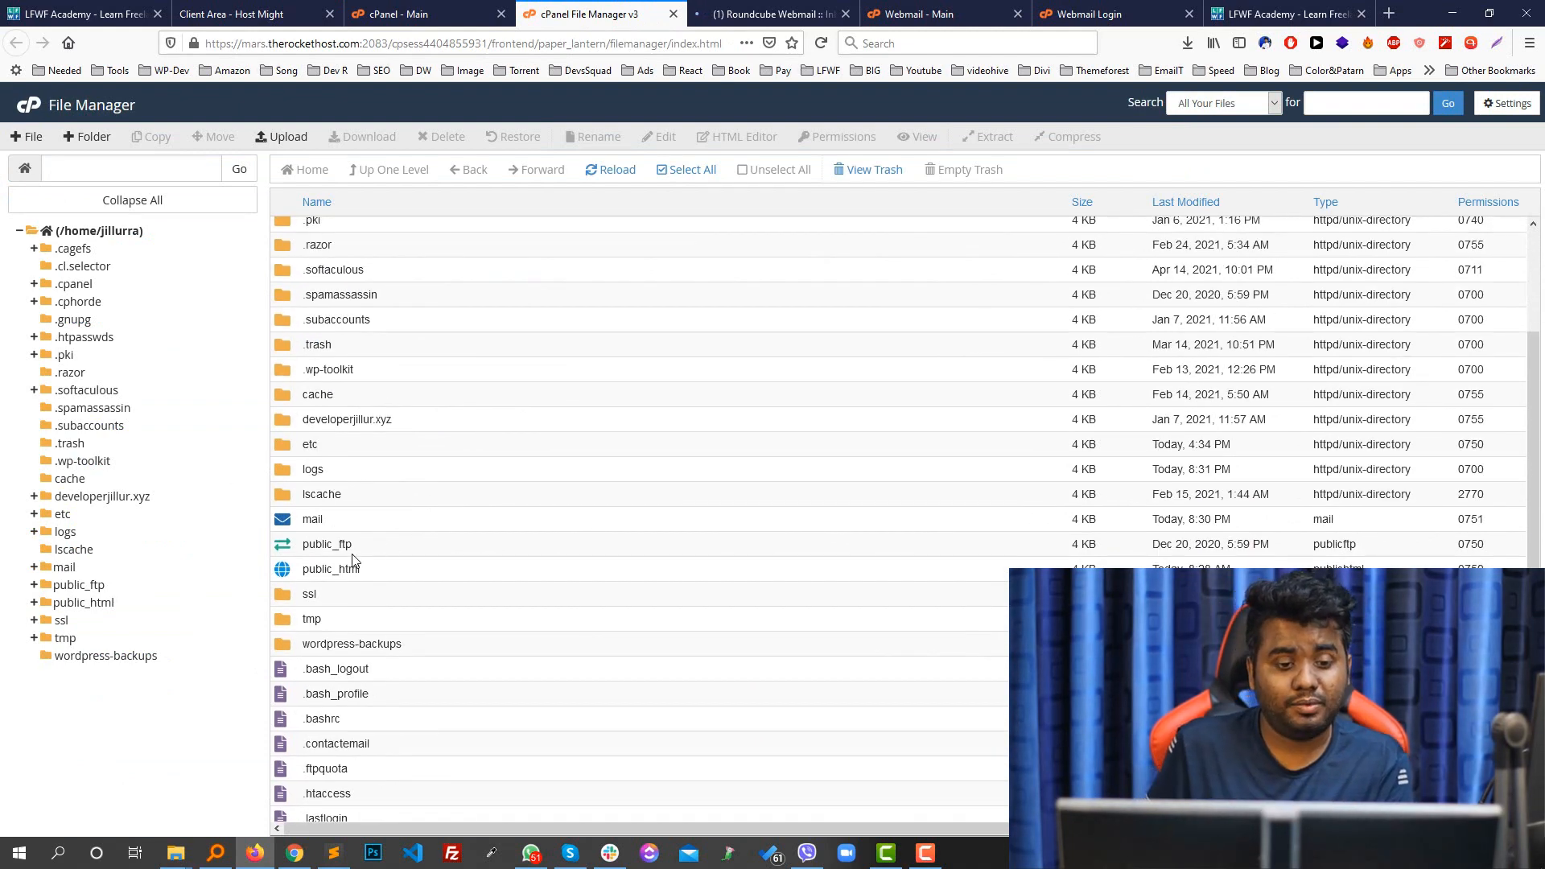
pyautogui.click(333, 572)
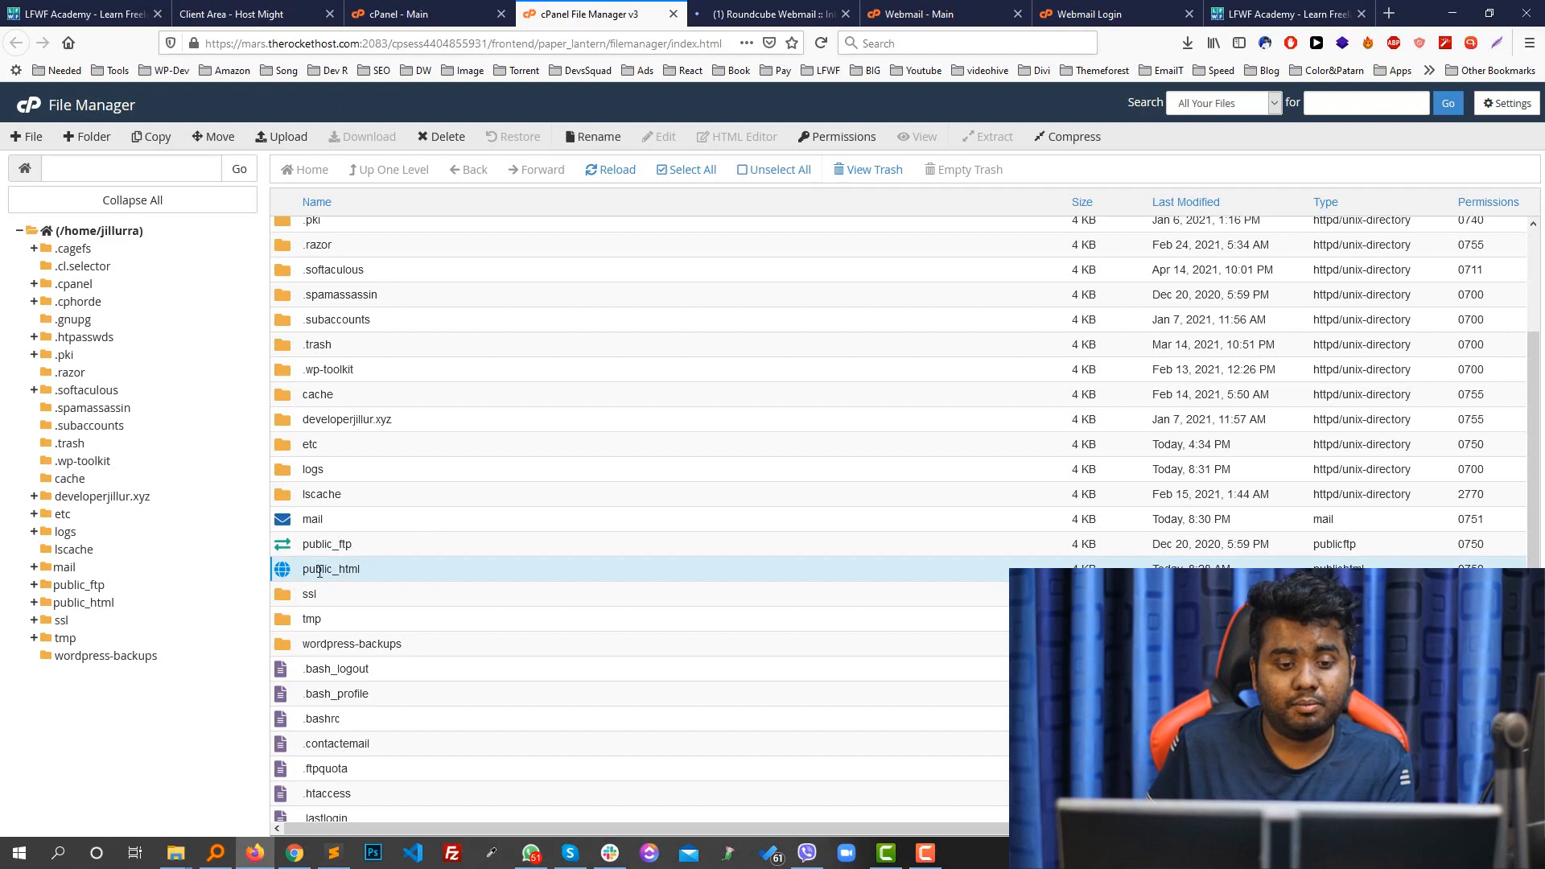
pyautogui.doubleClick(282, 574)
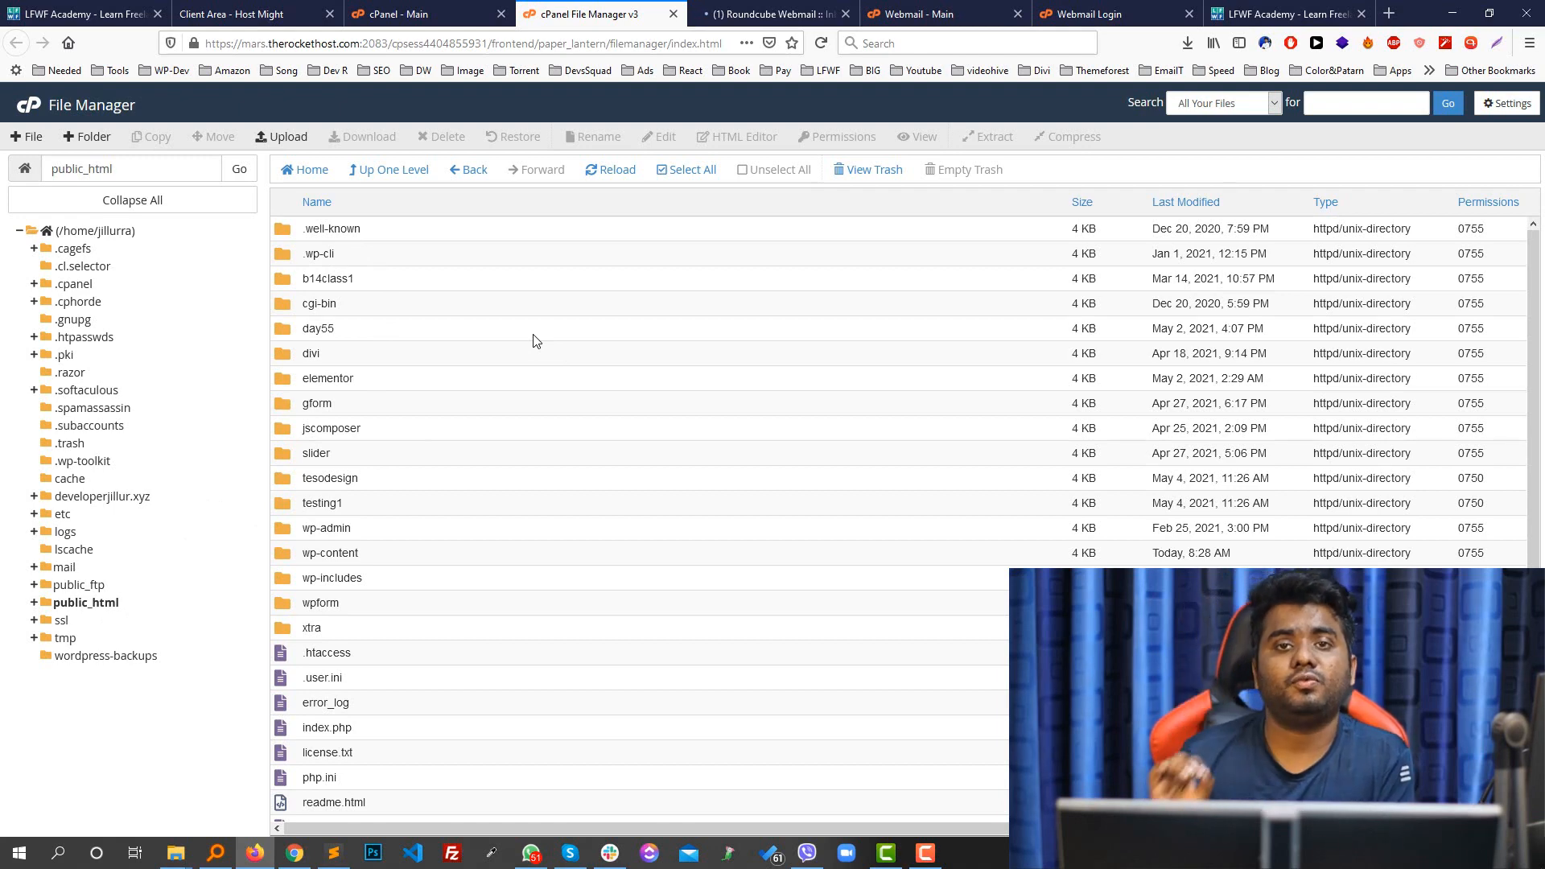
# - Examine the folders and WordPress files in public_html, expanding the folder in the directory tree
pyautogui.scroll(-3, 389, 372)
pyautogui.scroll(3, 390, 372)
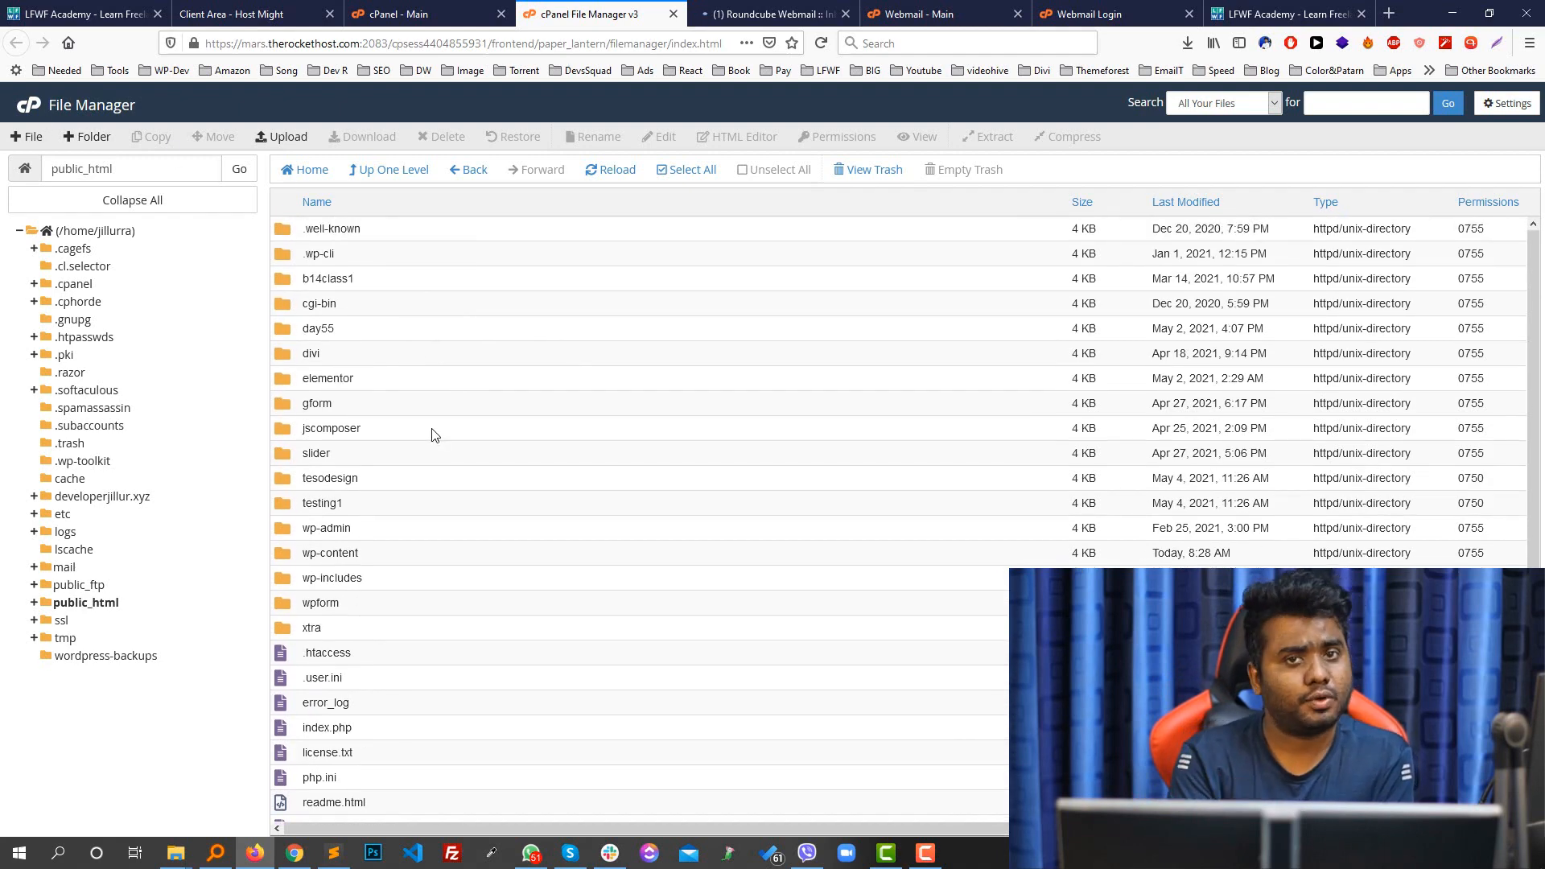
pyautogui.click(124, 600)
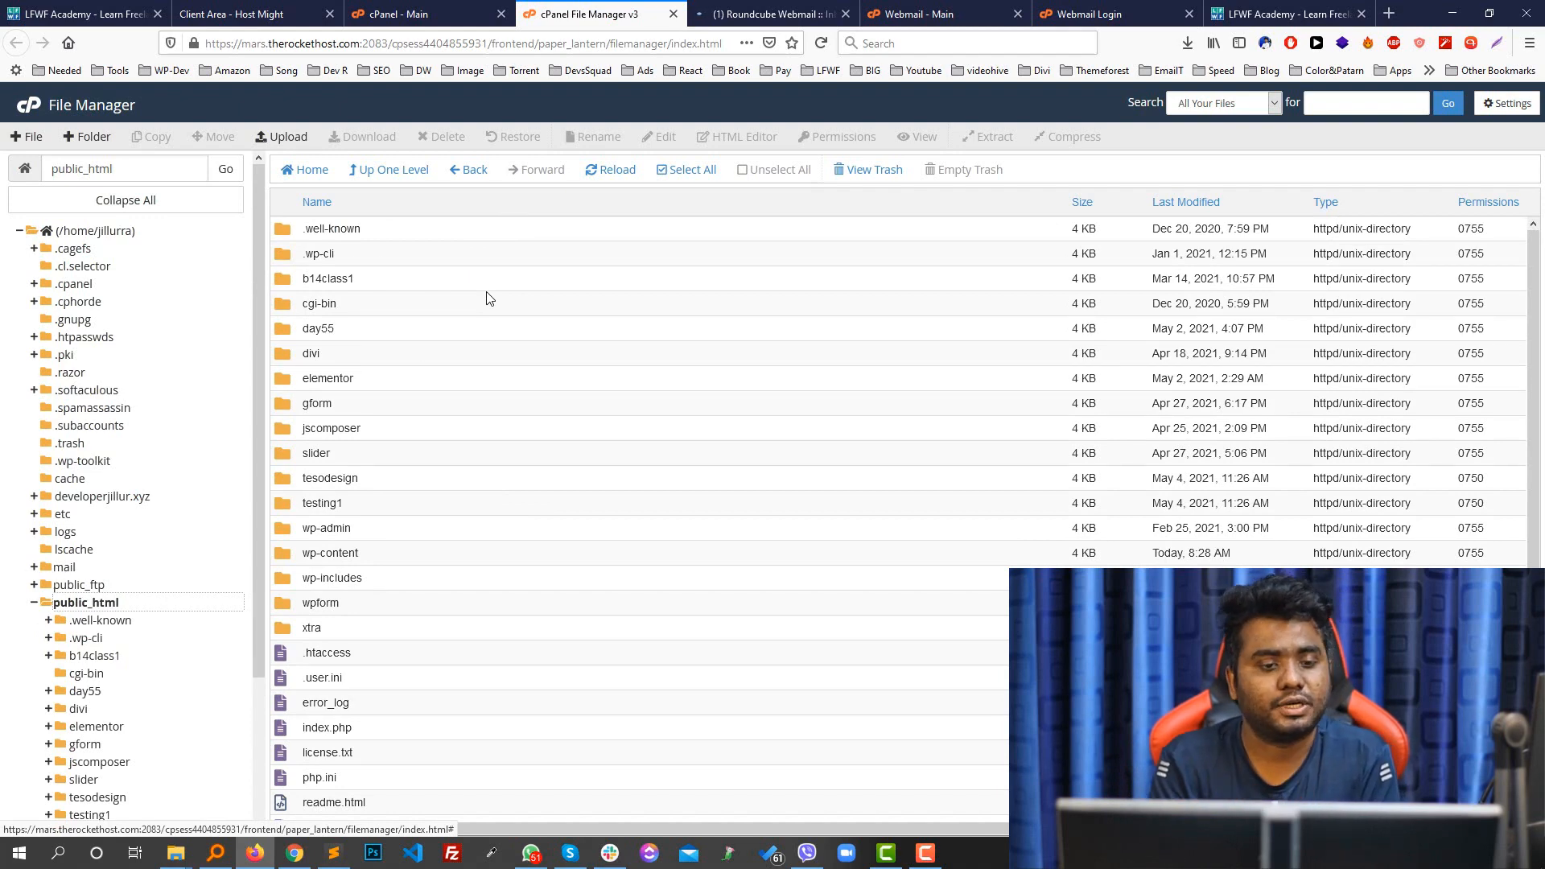
pyautogui.scroll(-3, 366, 503)
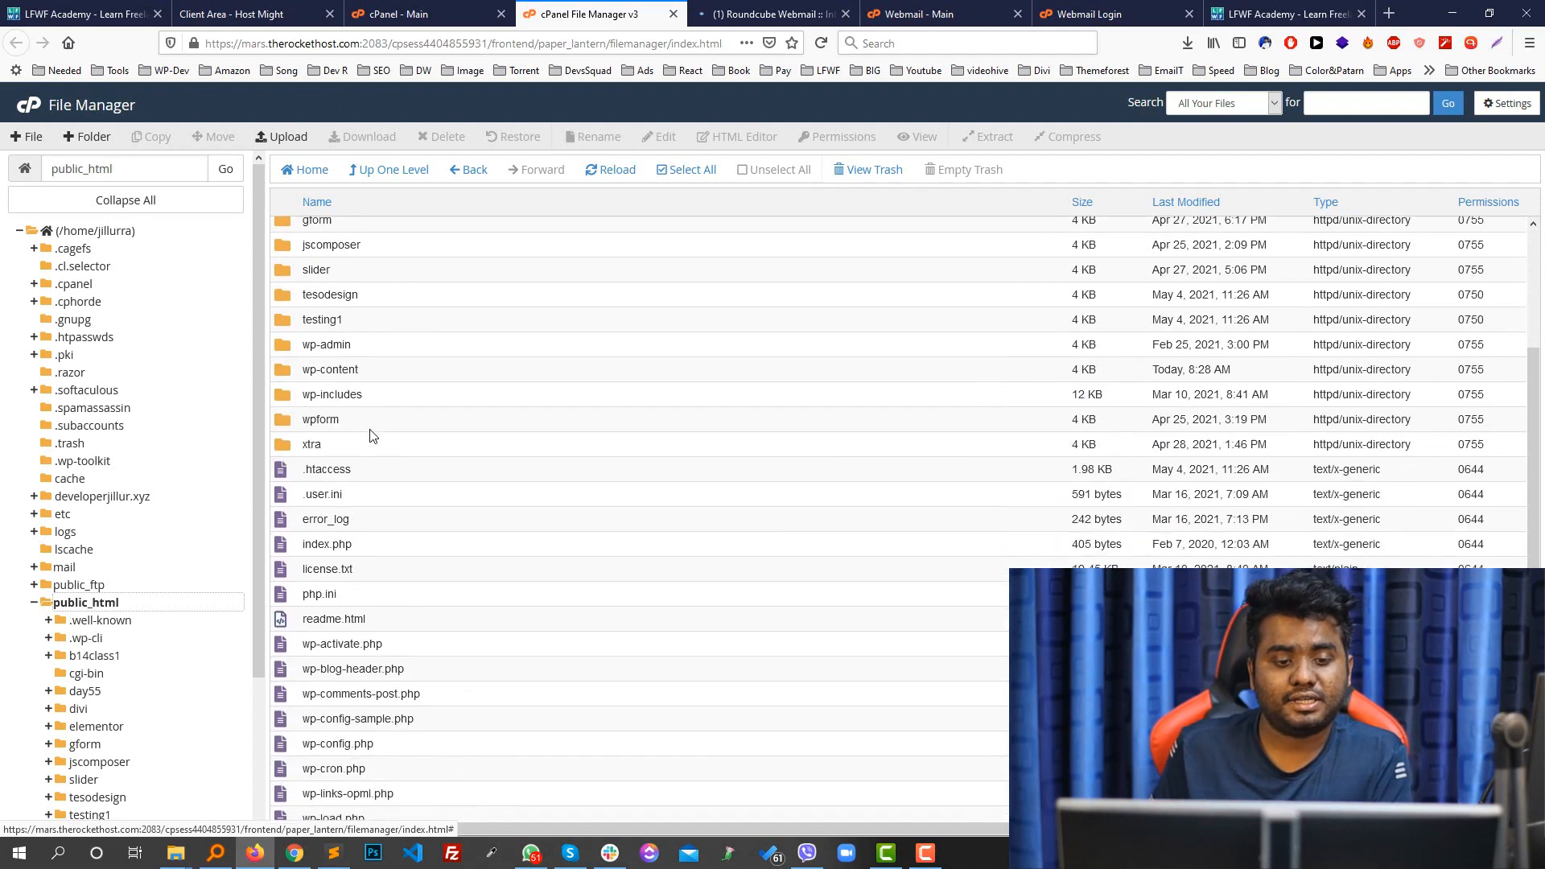
pyautogui.scroll(3, 374, 435)
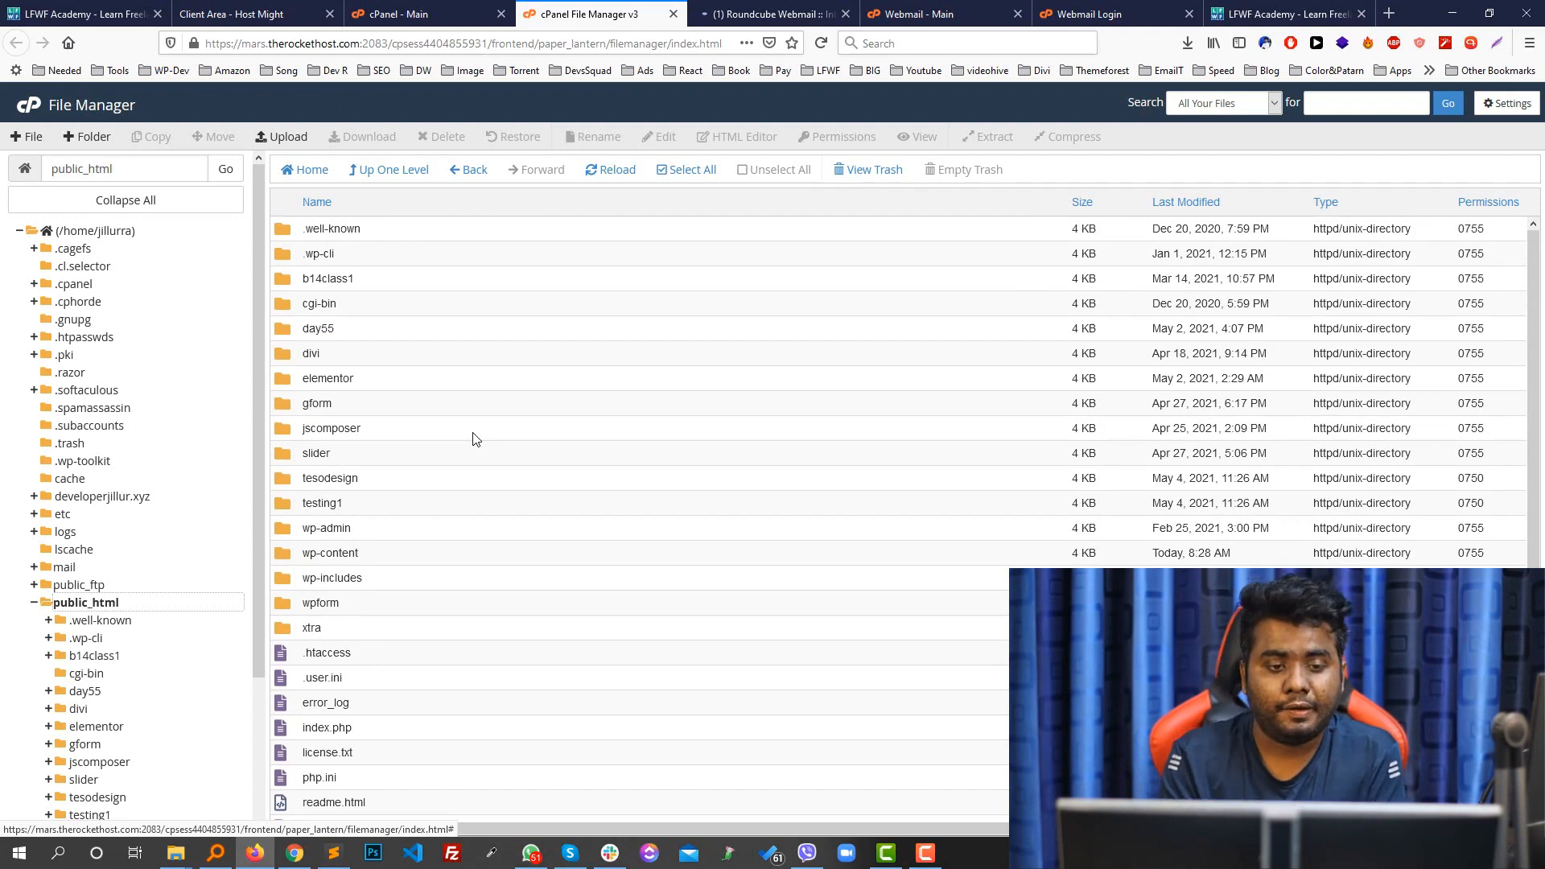
pyautogui.scroll(-5, 394, 459)
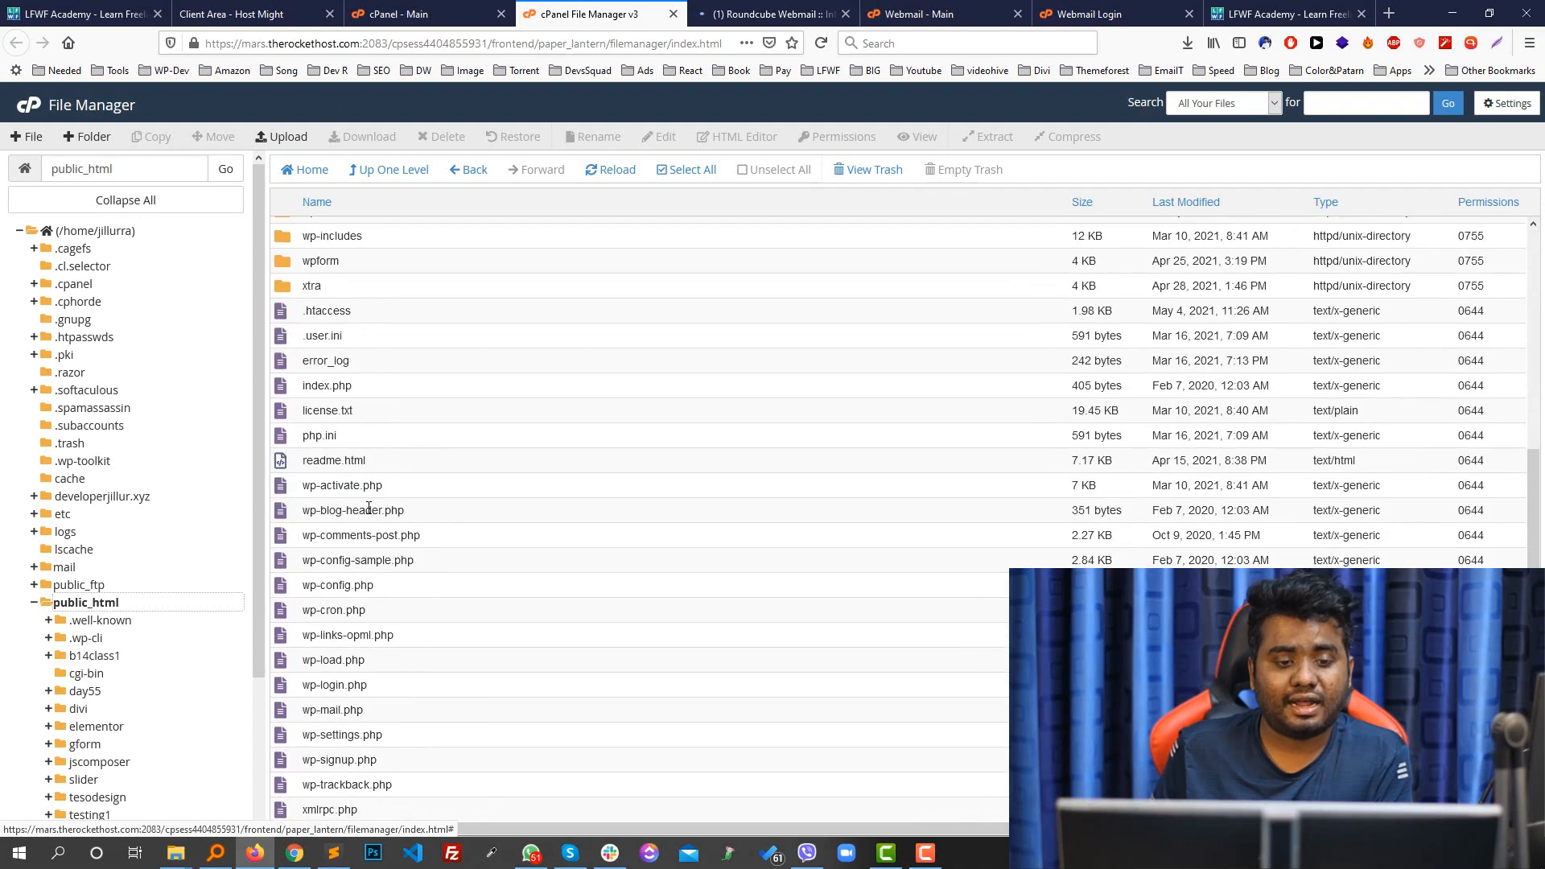
pyautogui.scroll(5, 368, 507)
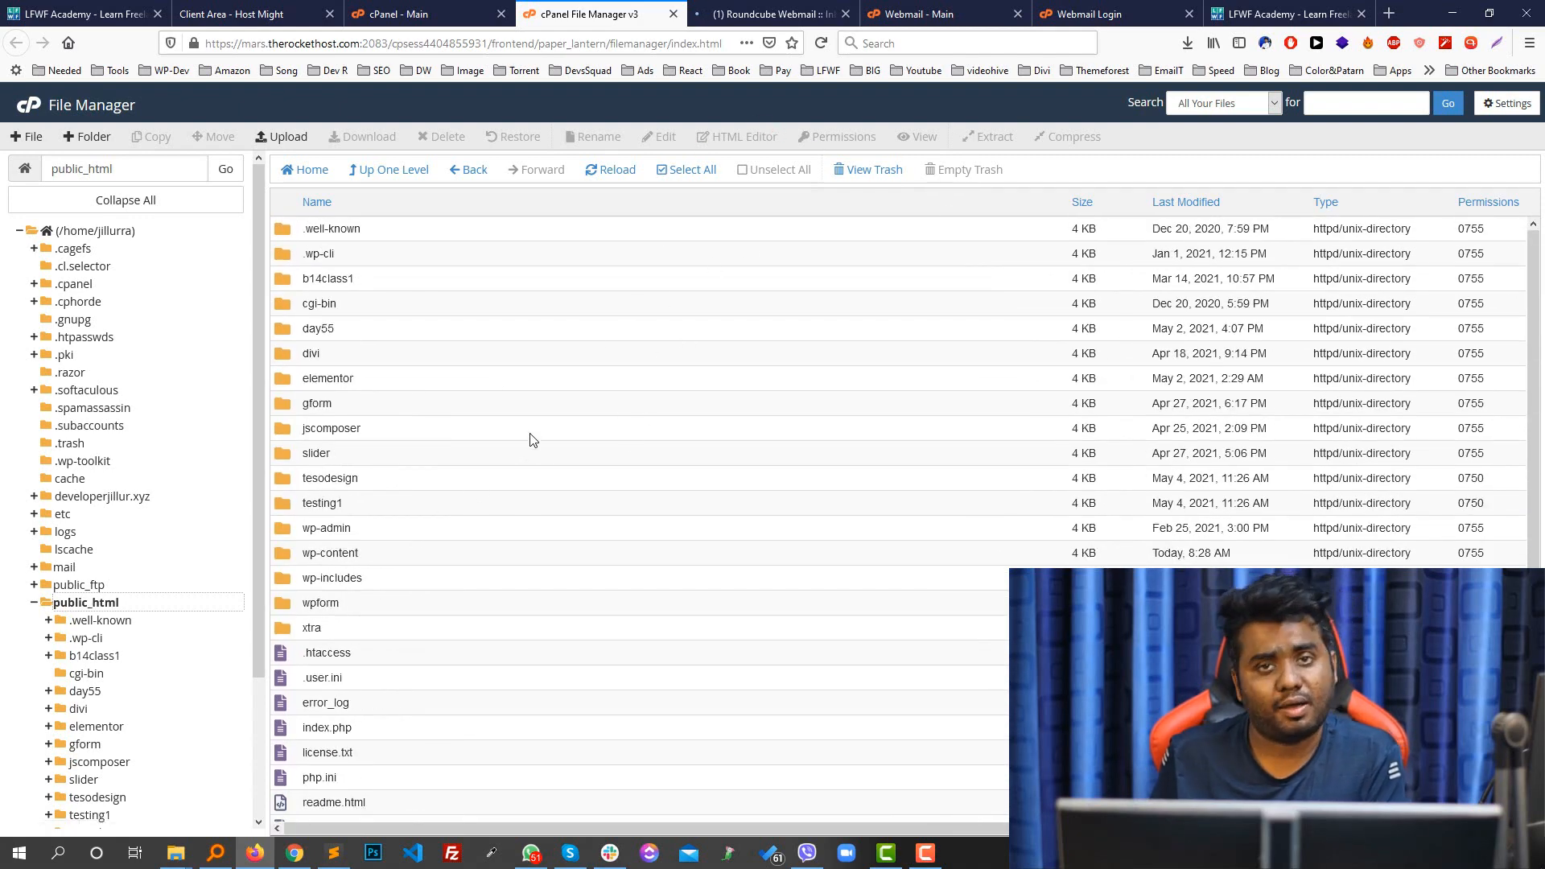
# - Select the divi folder and view the New File and New Folder dialogs, cancelling both
pyautogui.click(333, 360)
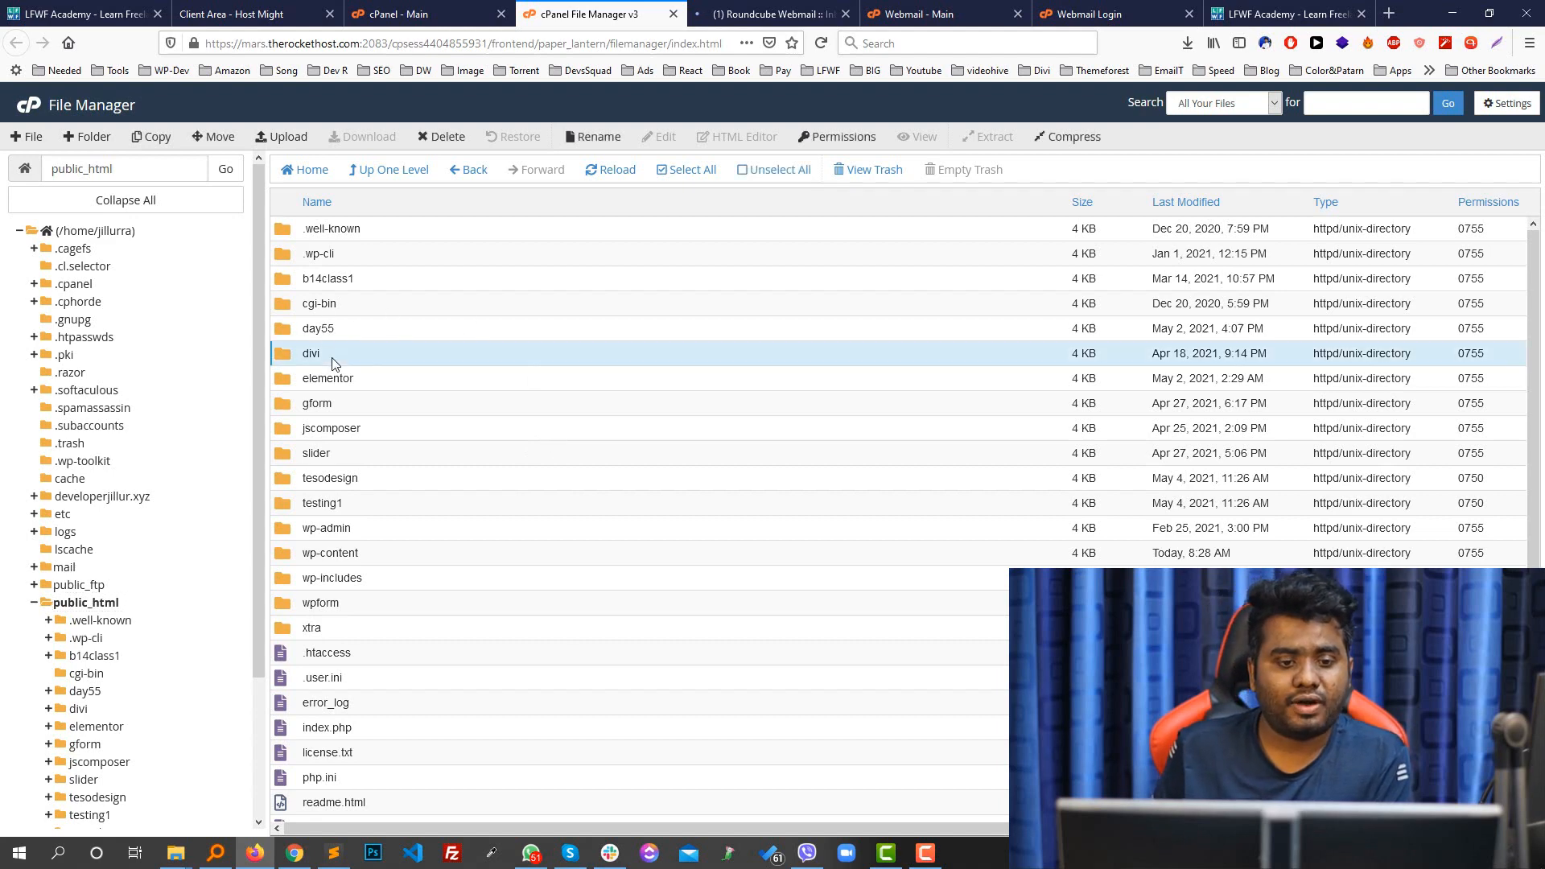
pyautogui.click(31, 136)
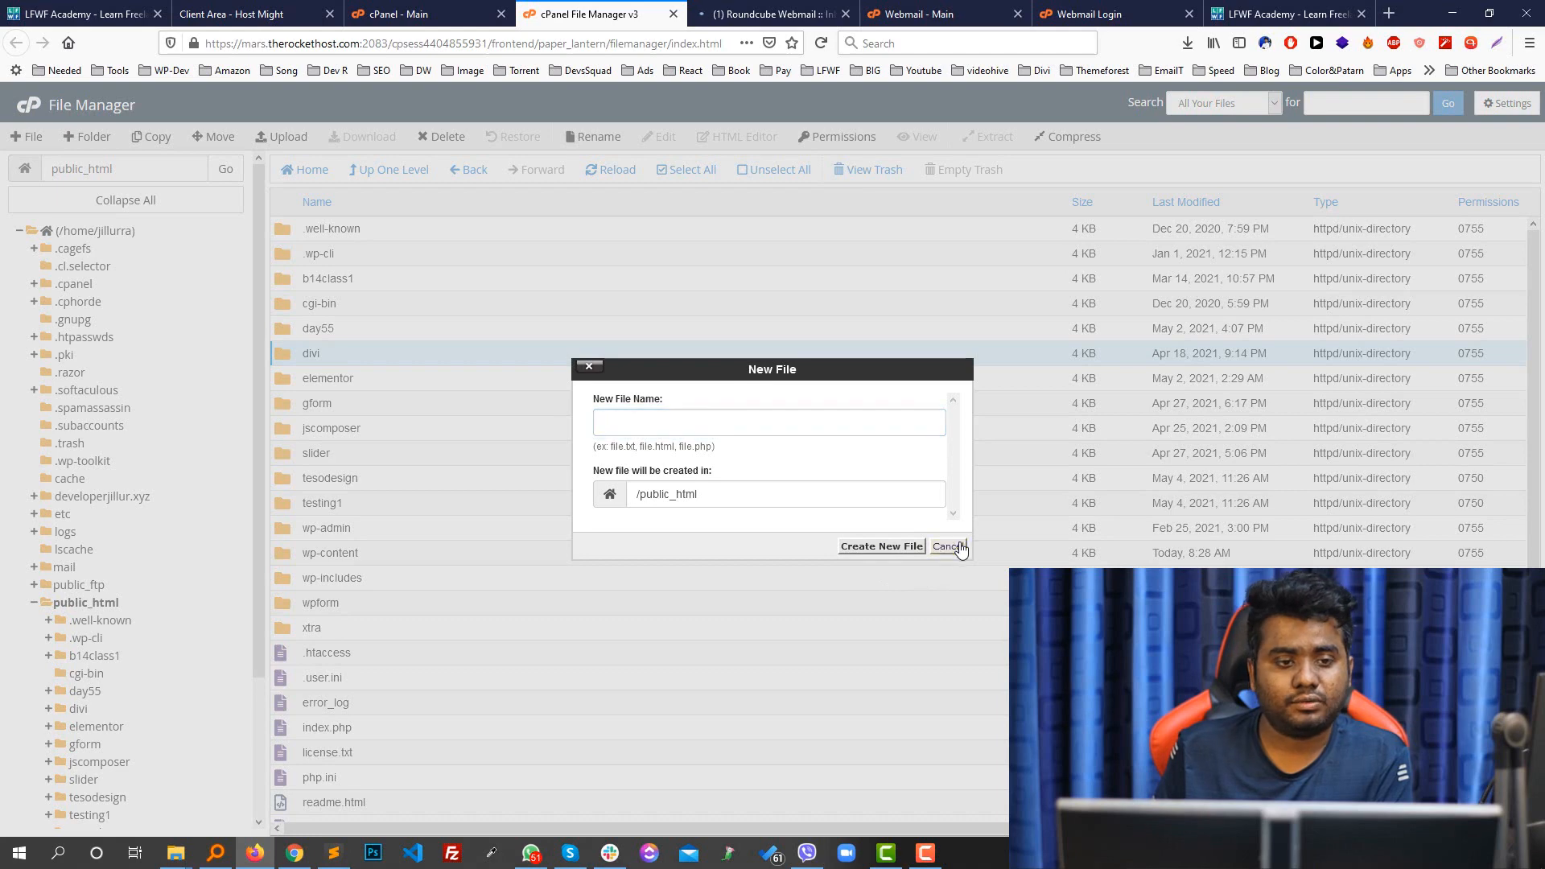
pyautogui.click(951, 546)
pyautogui.click(88, 137)
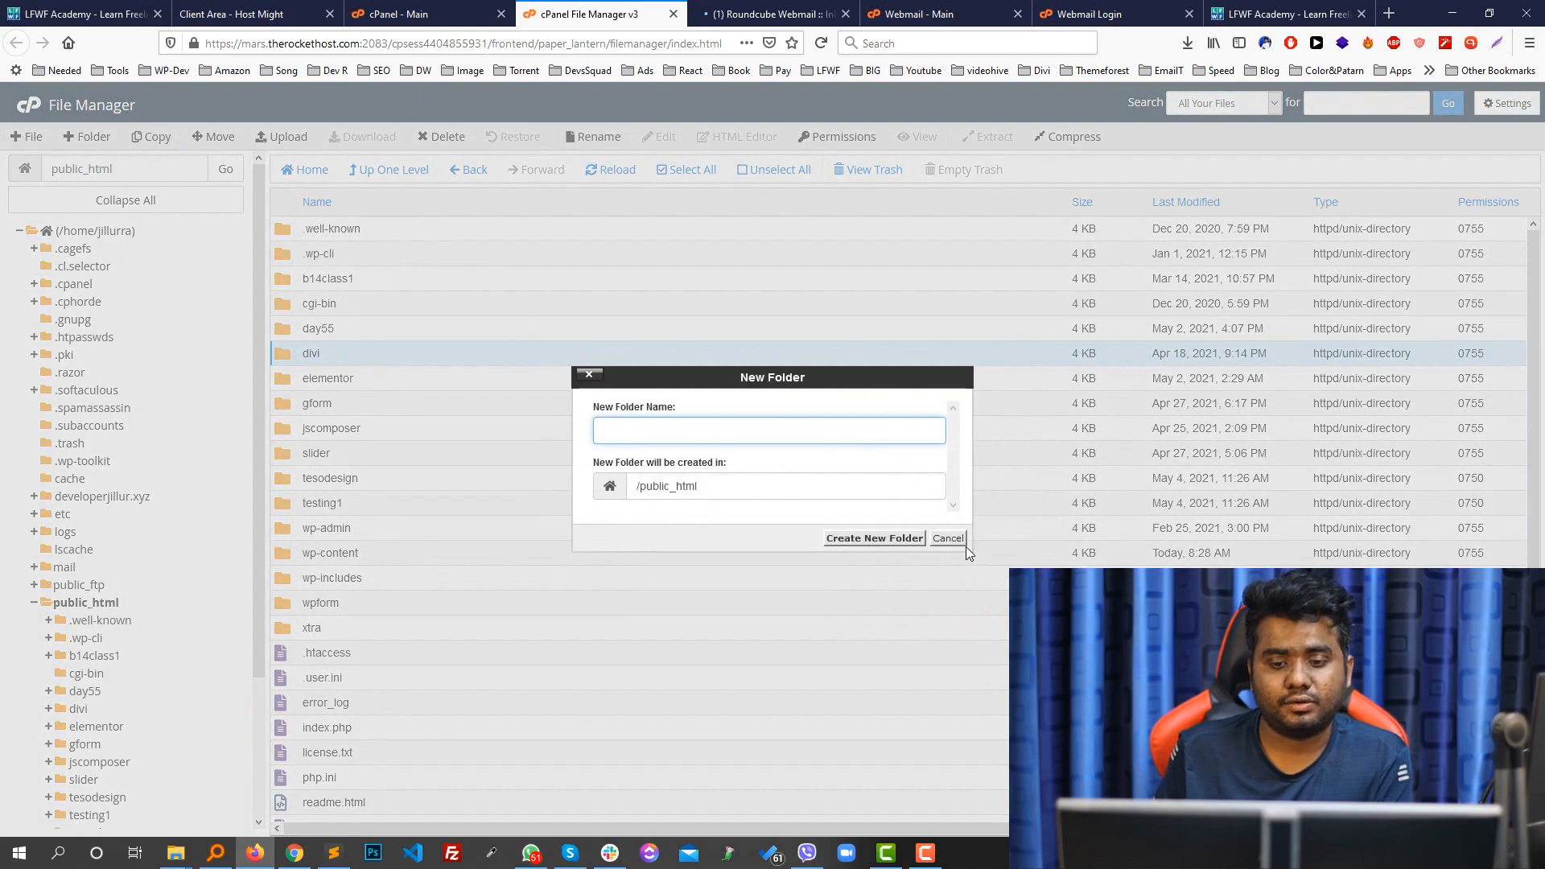
pyautogui.click(948, 539)
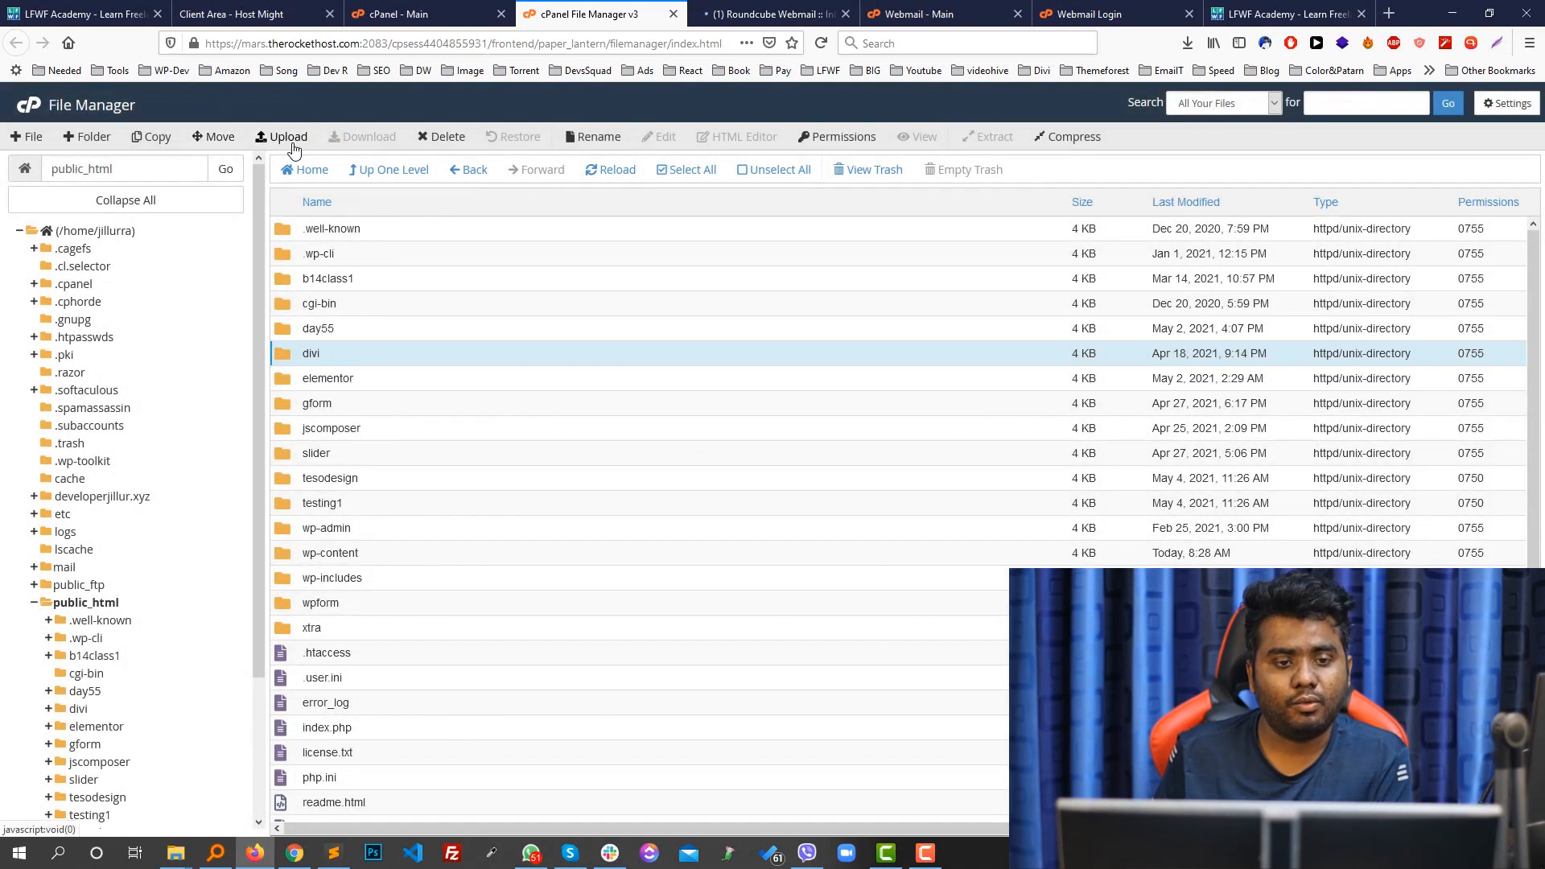
# - View the File Upload page for public_html and the divi folder's Change Permissions dialog, closing each without changes
pyautogui.click(283, 137)
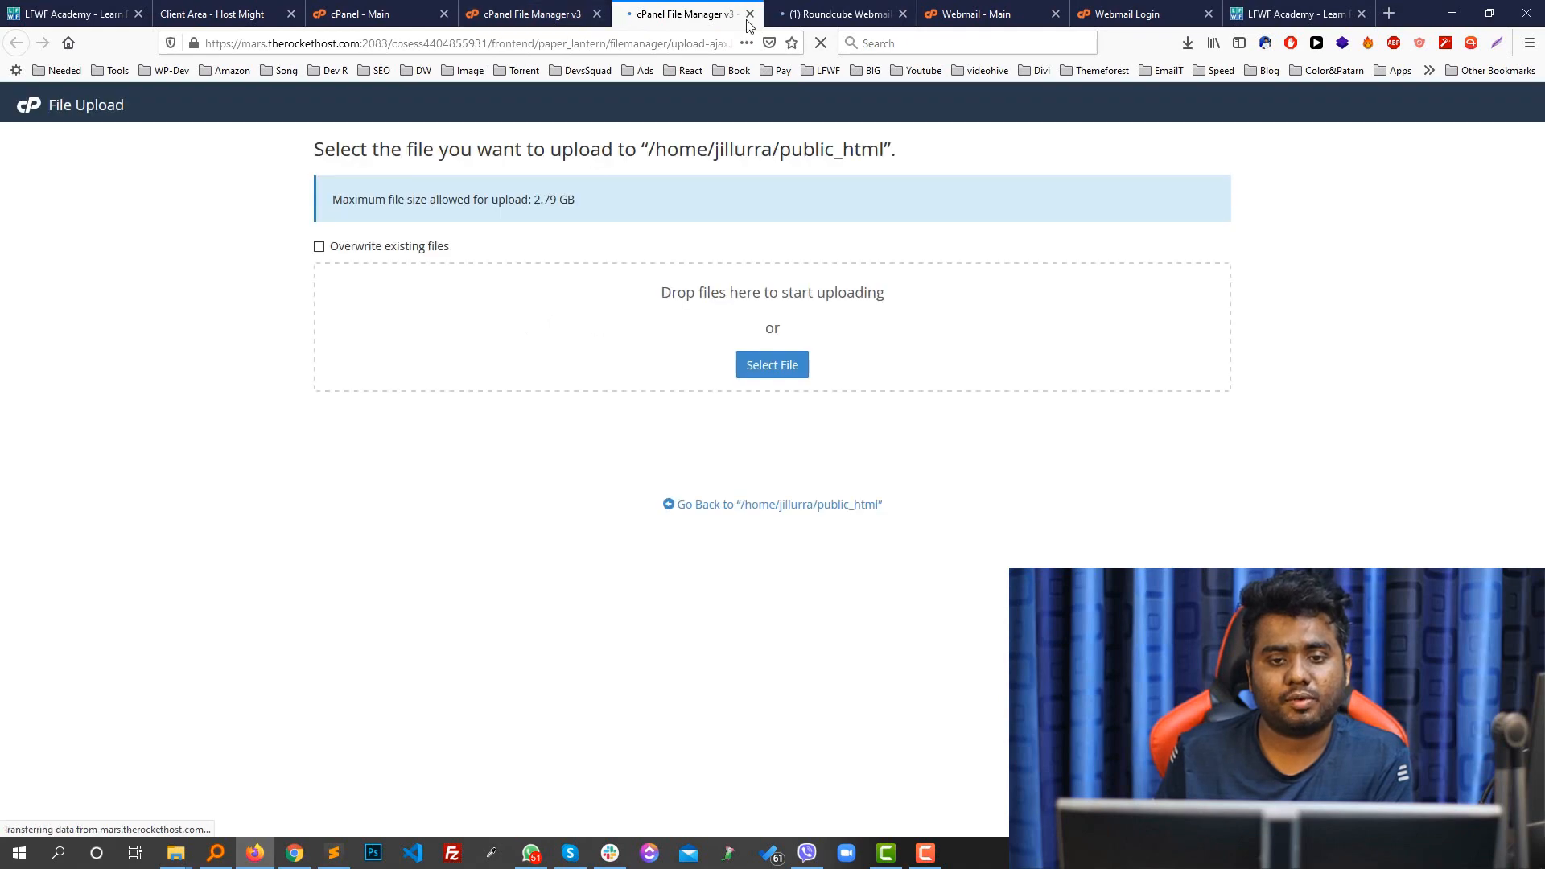
pyautogui.click(750, 14)
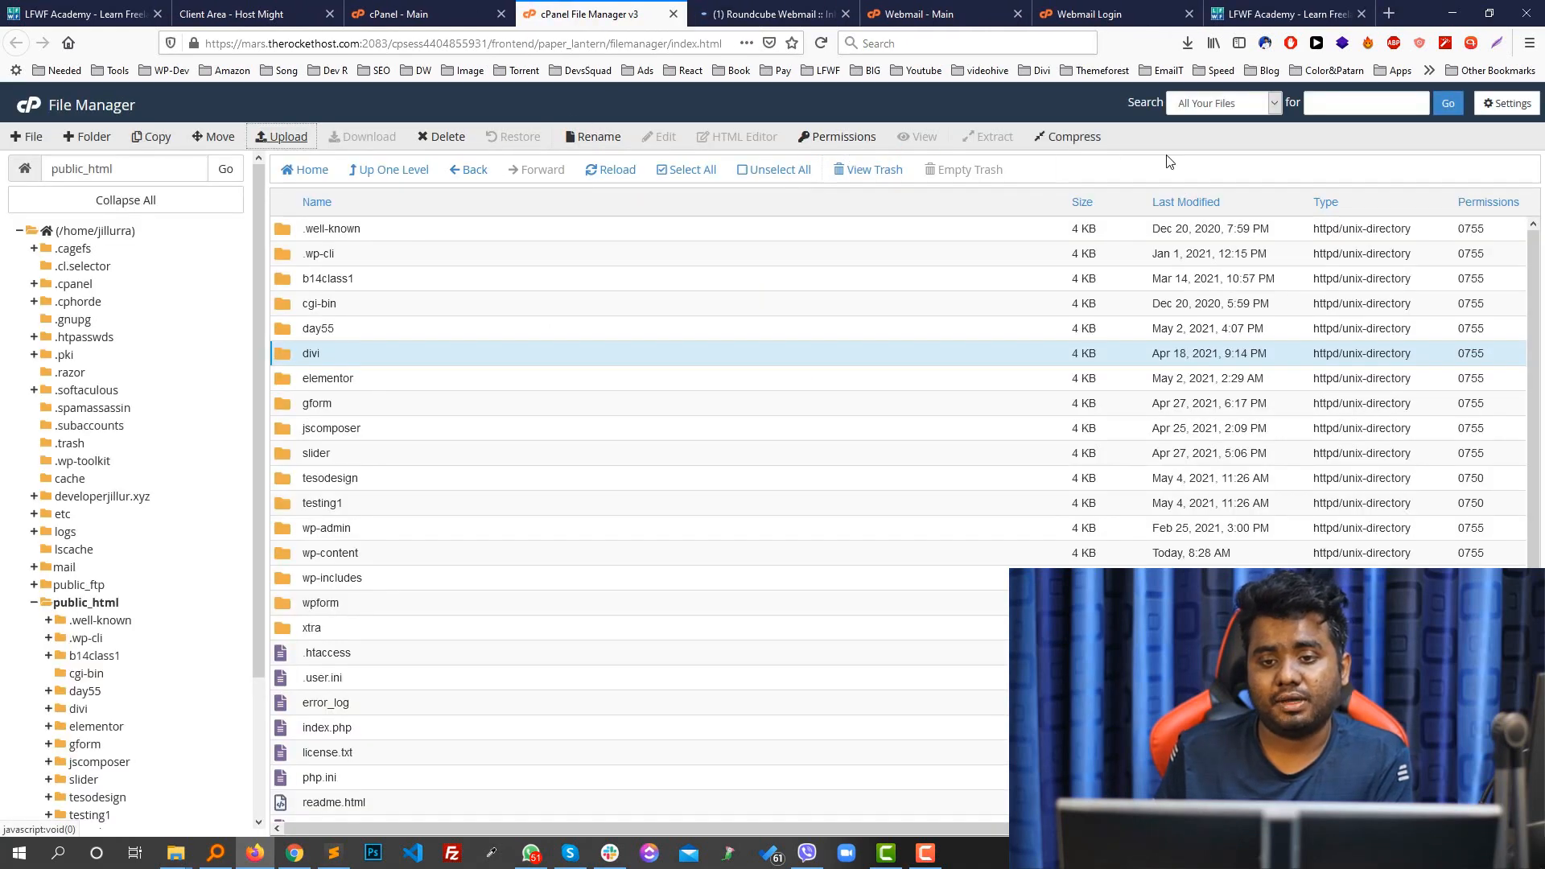
pyautogui.click(840, 138)
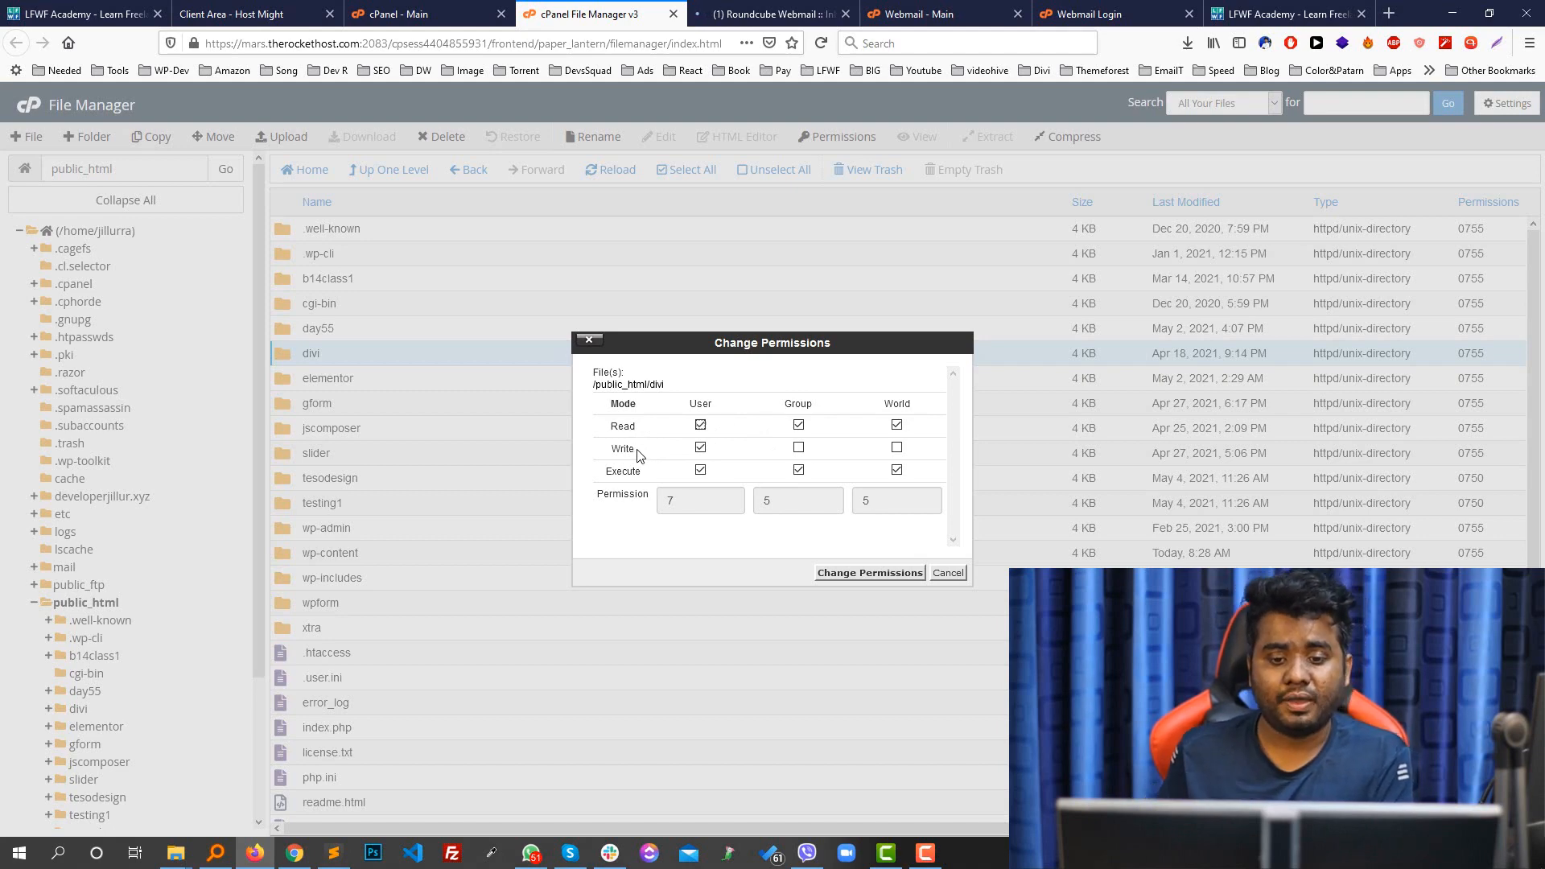
pyautogui.click(947, 573)
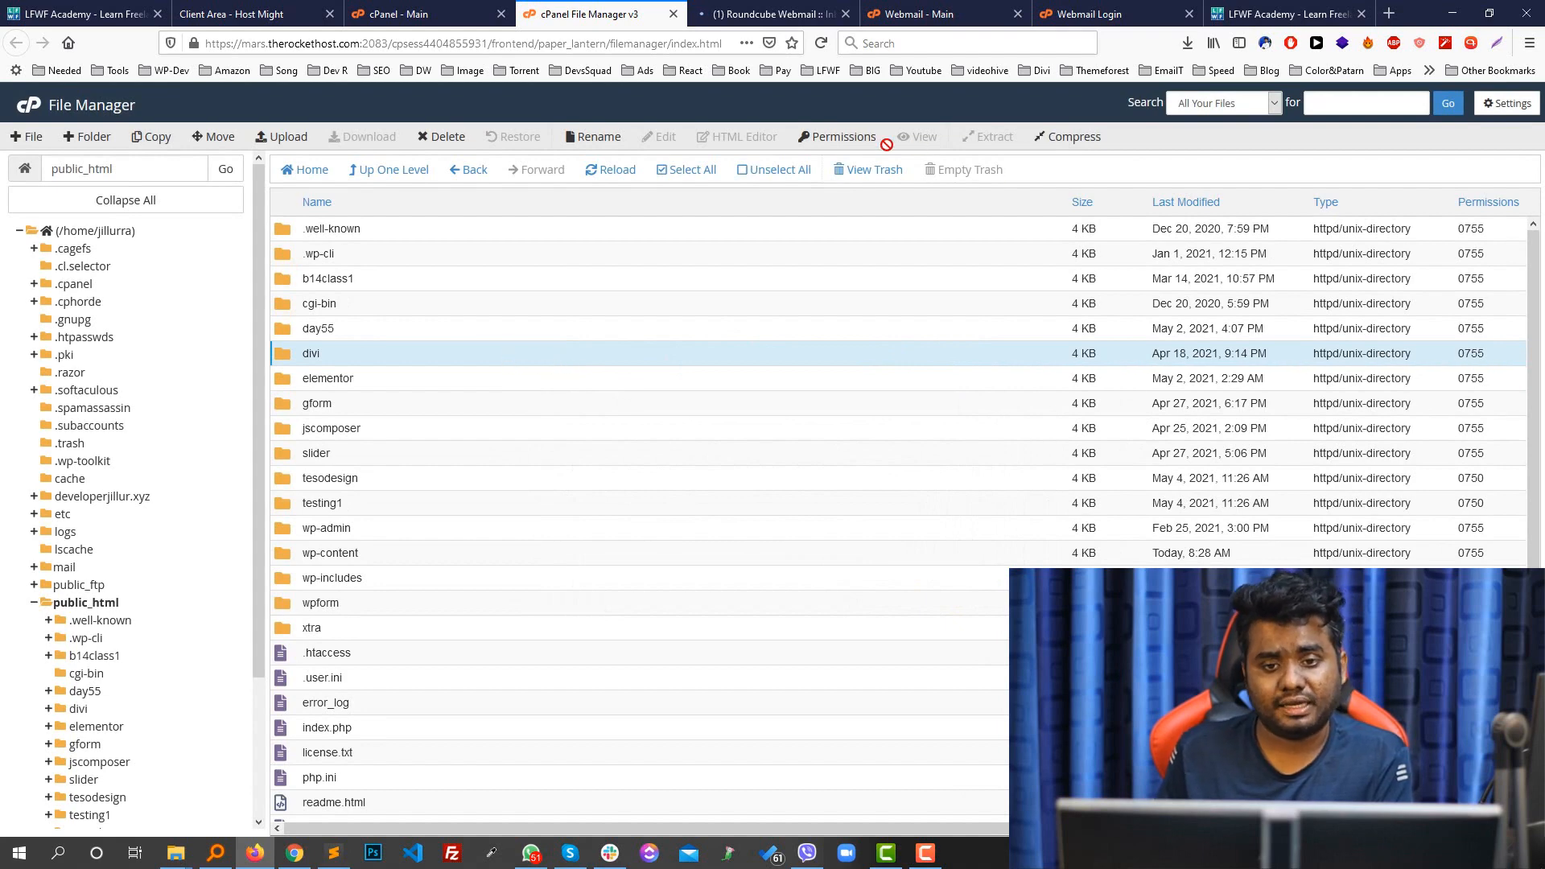
# - View the actions available for the jscomposer folder in public_html and select the tesodesign folder
pyautogui.click(392, 433)
pyautogui.rightClick(355, 437)
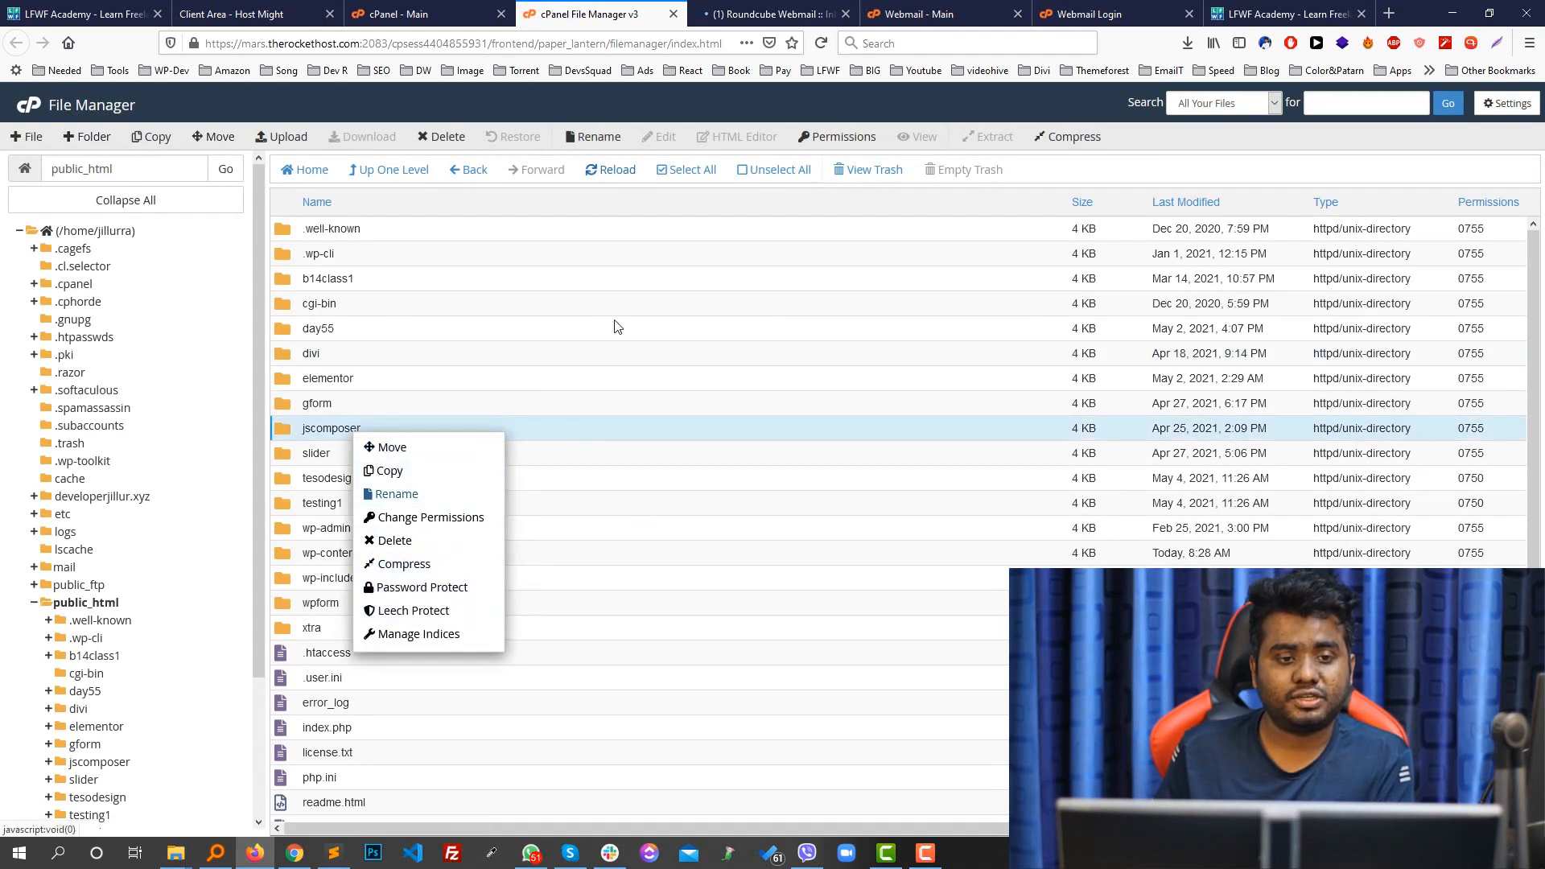
pyautogui.click(329, 501)
pyautogui.click(410, 487)
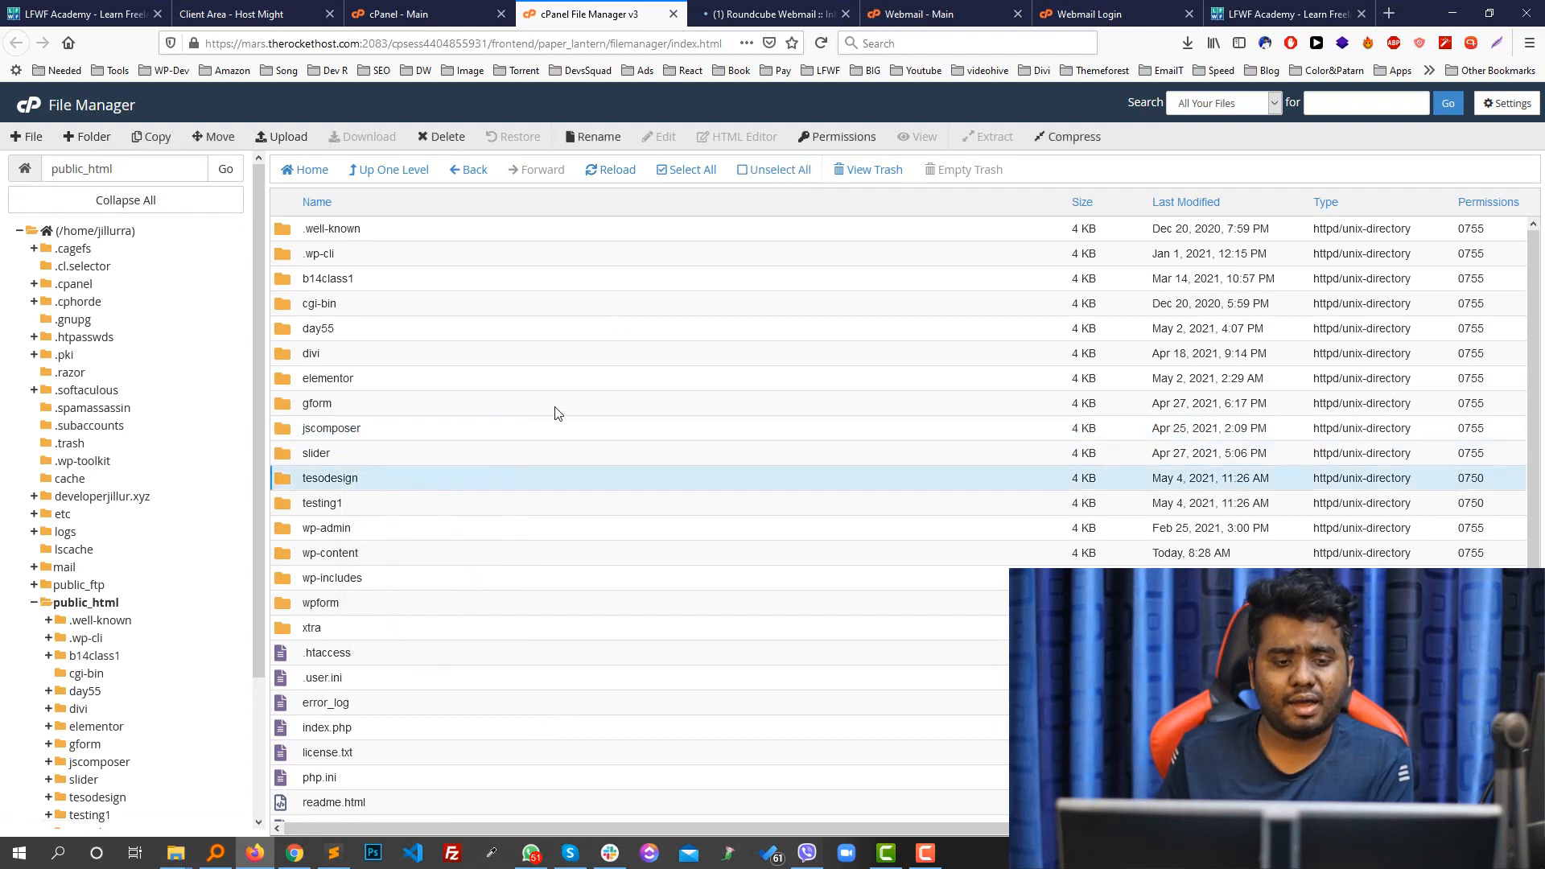
pyautogui.scroll(-3, 555, 413)
pyautogui.scroll(3, 555, 414)
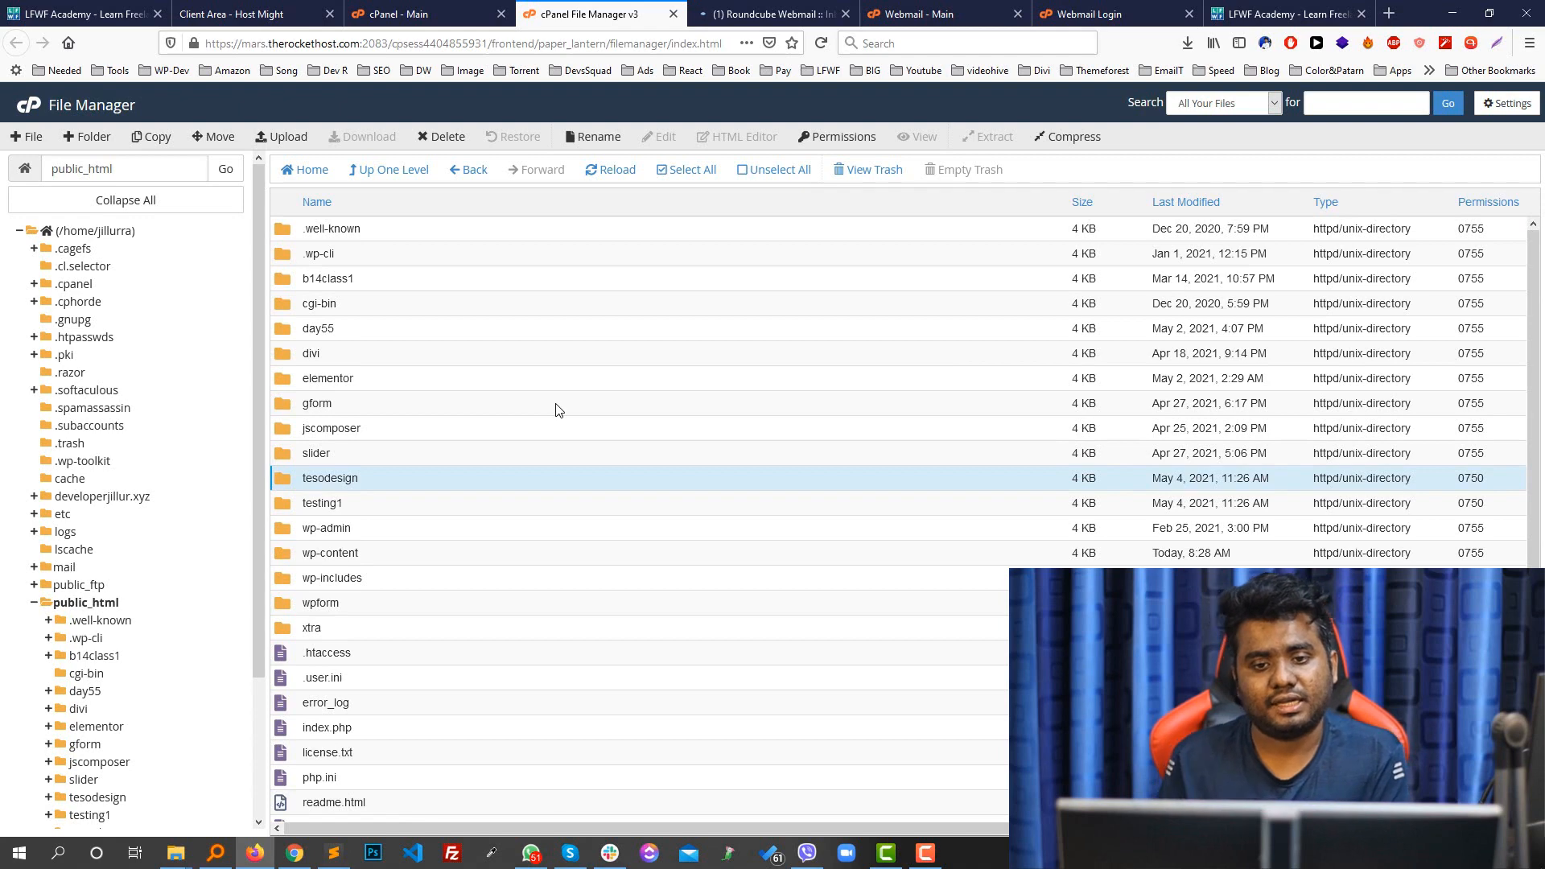
# - View the File Manager's trash contents and select the deleted wordpress-5.7.zip archive
pyautogui.click(397, 318)
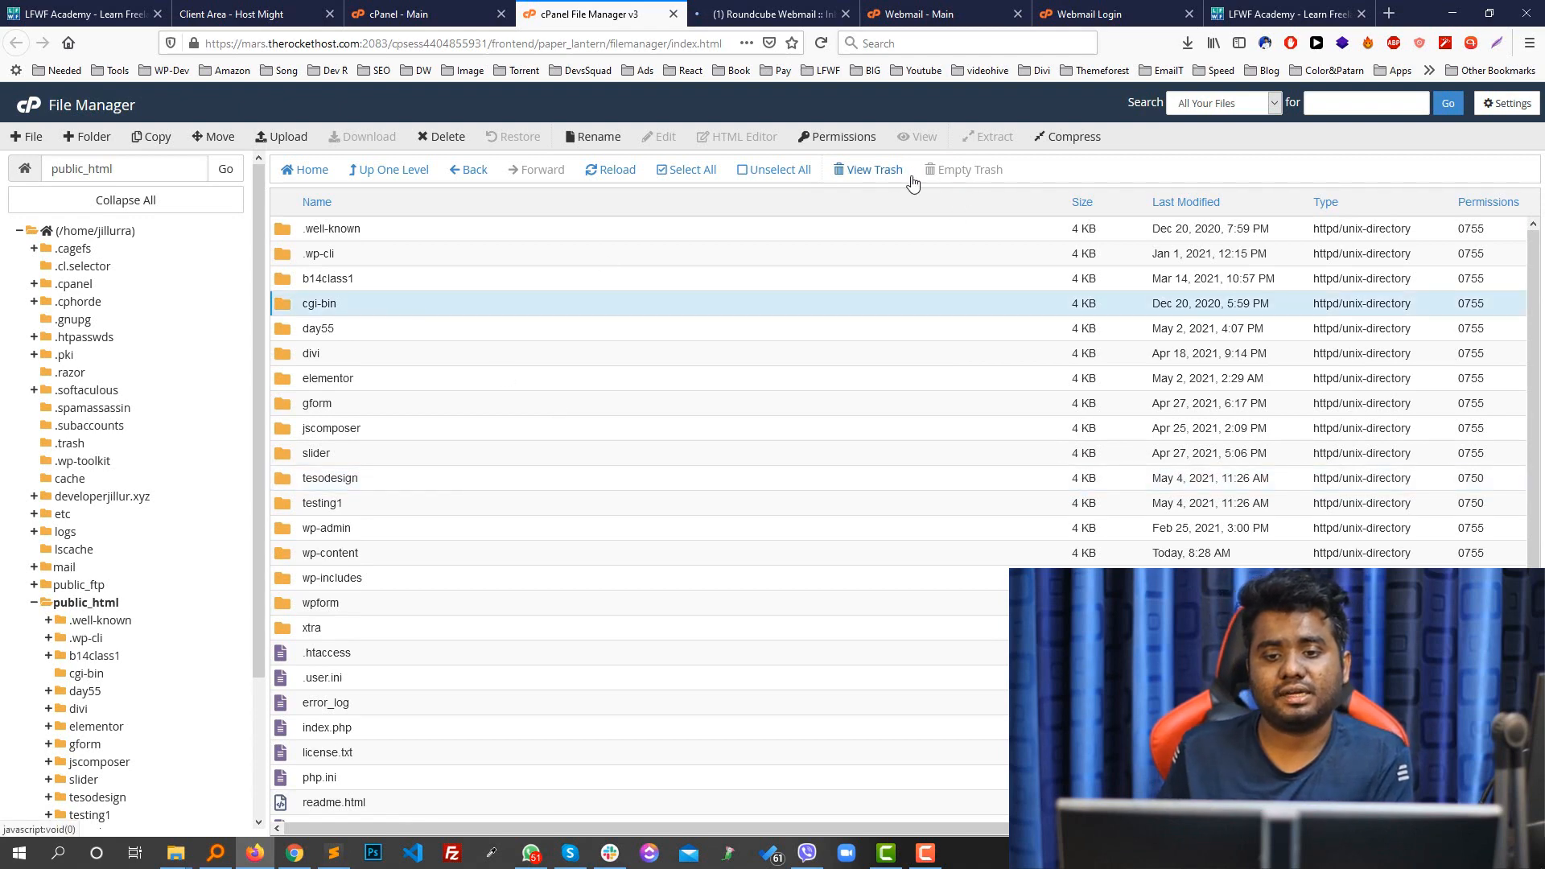
pyautogui.click(860, 172)
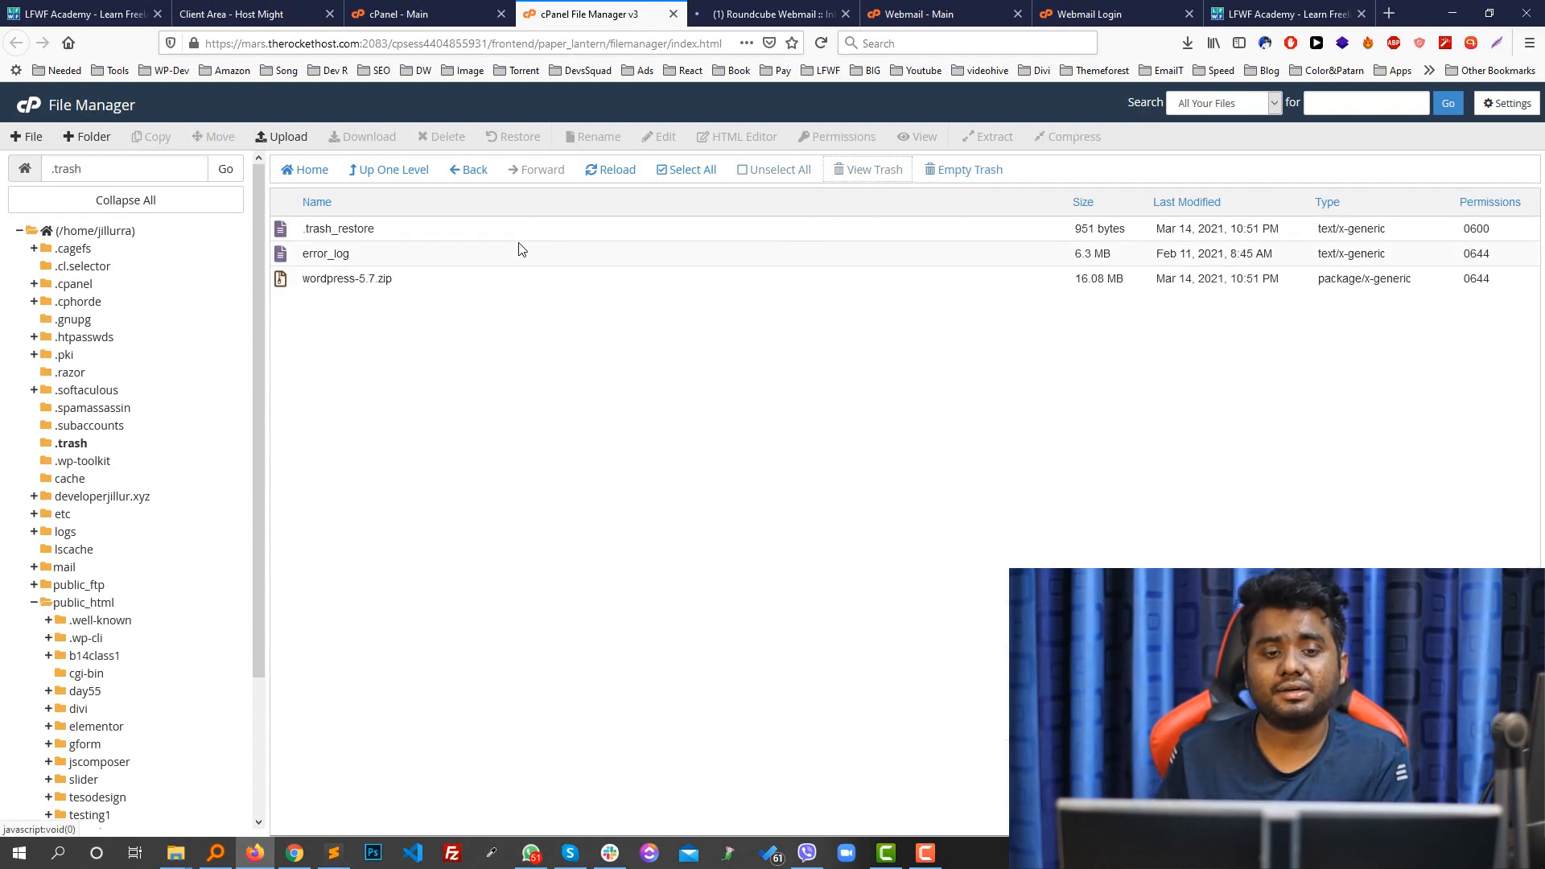
pyautogui.click(363, 282)
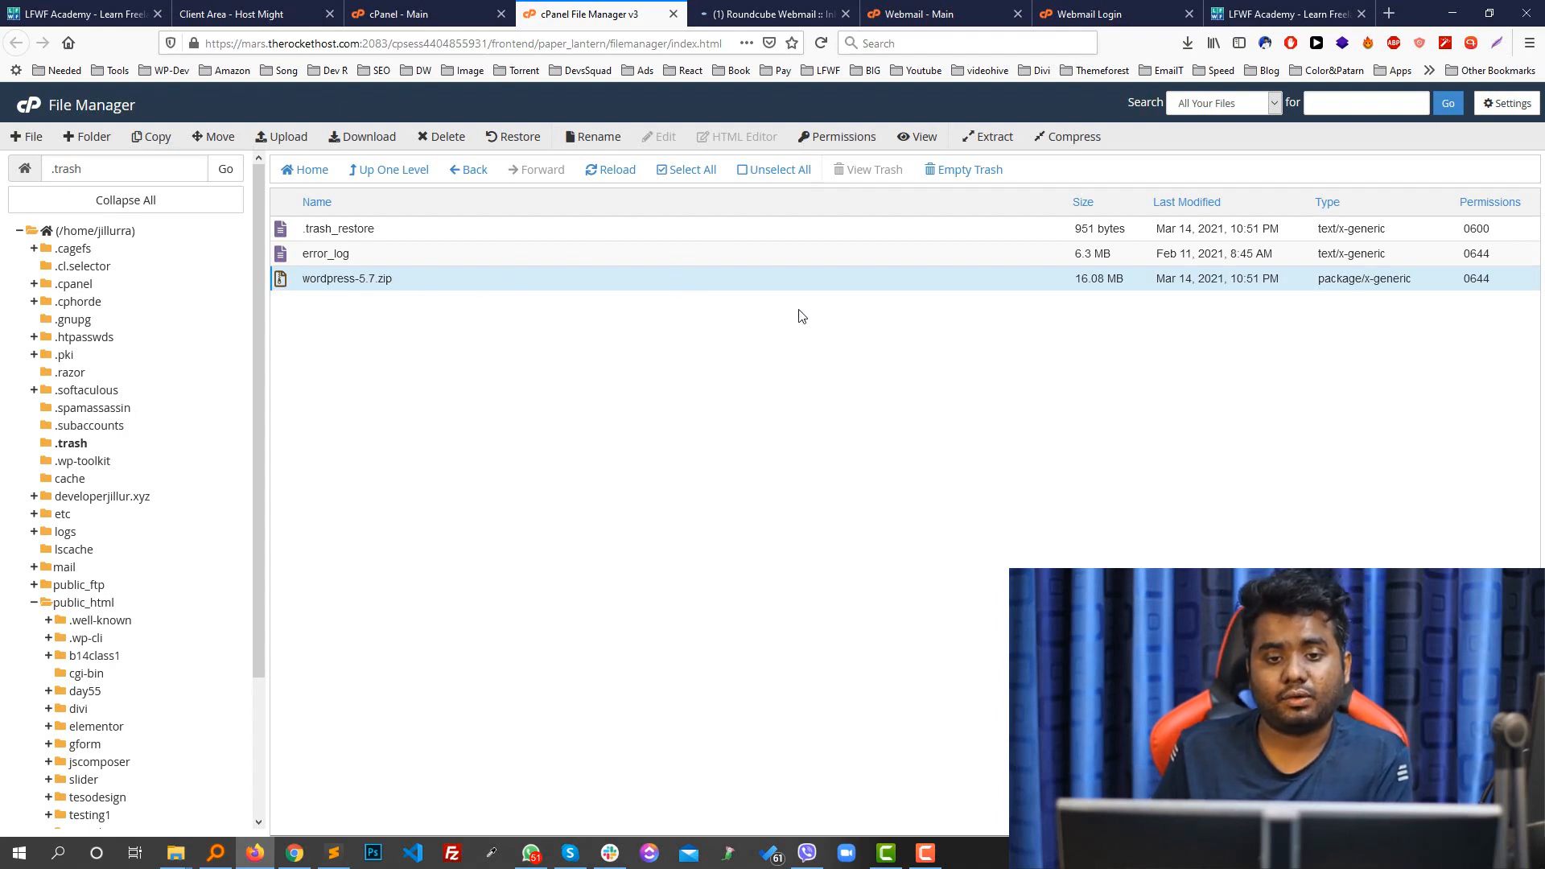
# - Return to the cPanel main page and open the Disk Usage tool from the Files section
pyautogui.click(24, 104)
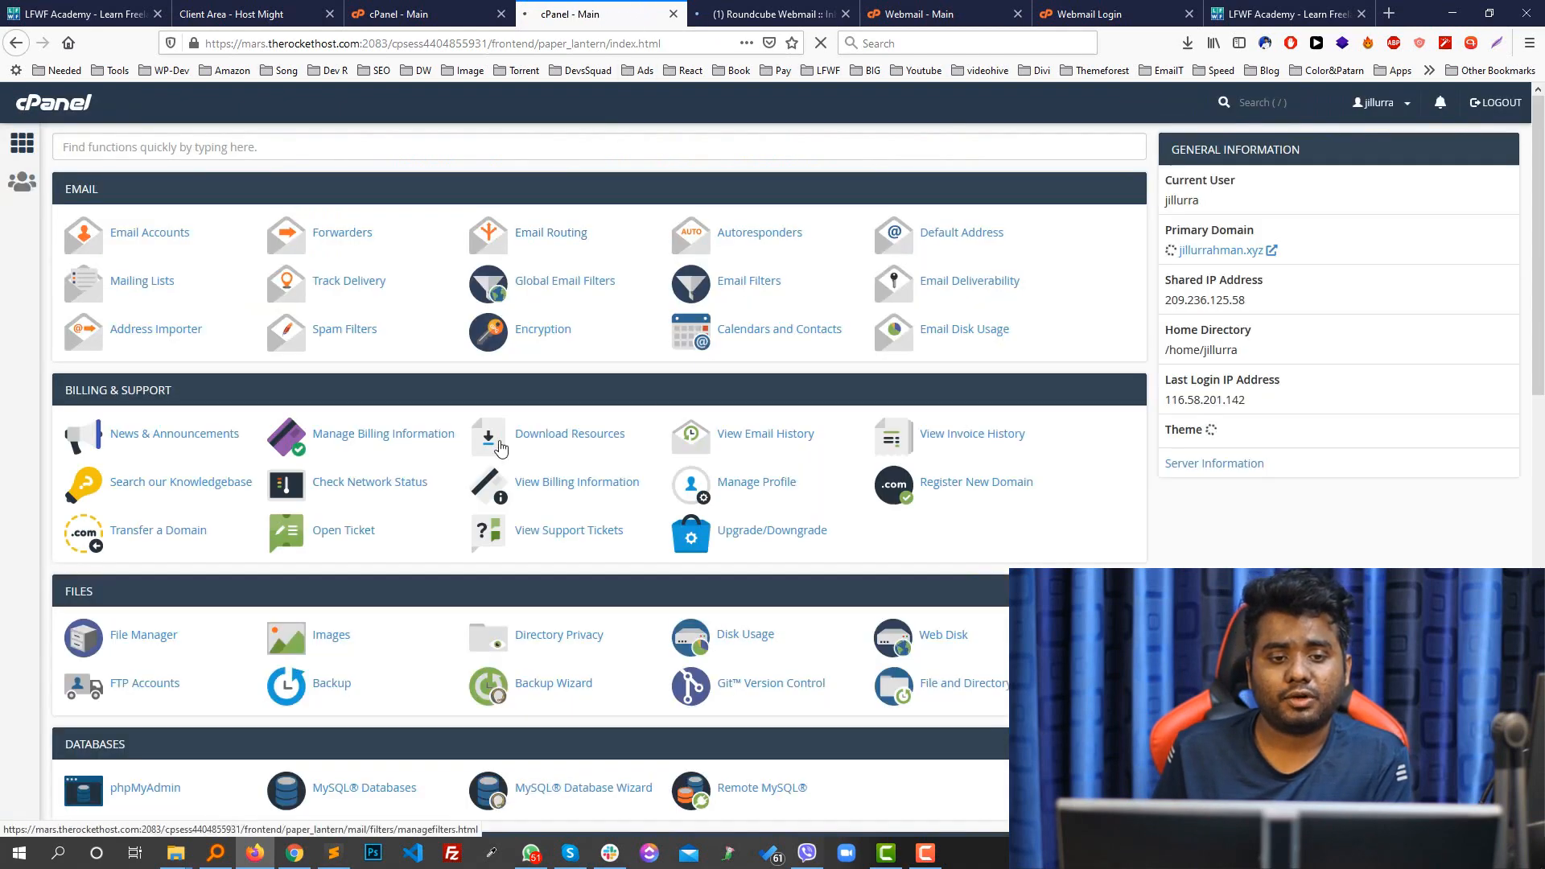
pyautogui.scroll(-2, 371, 483)
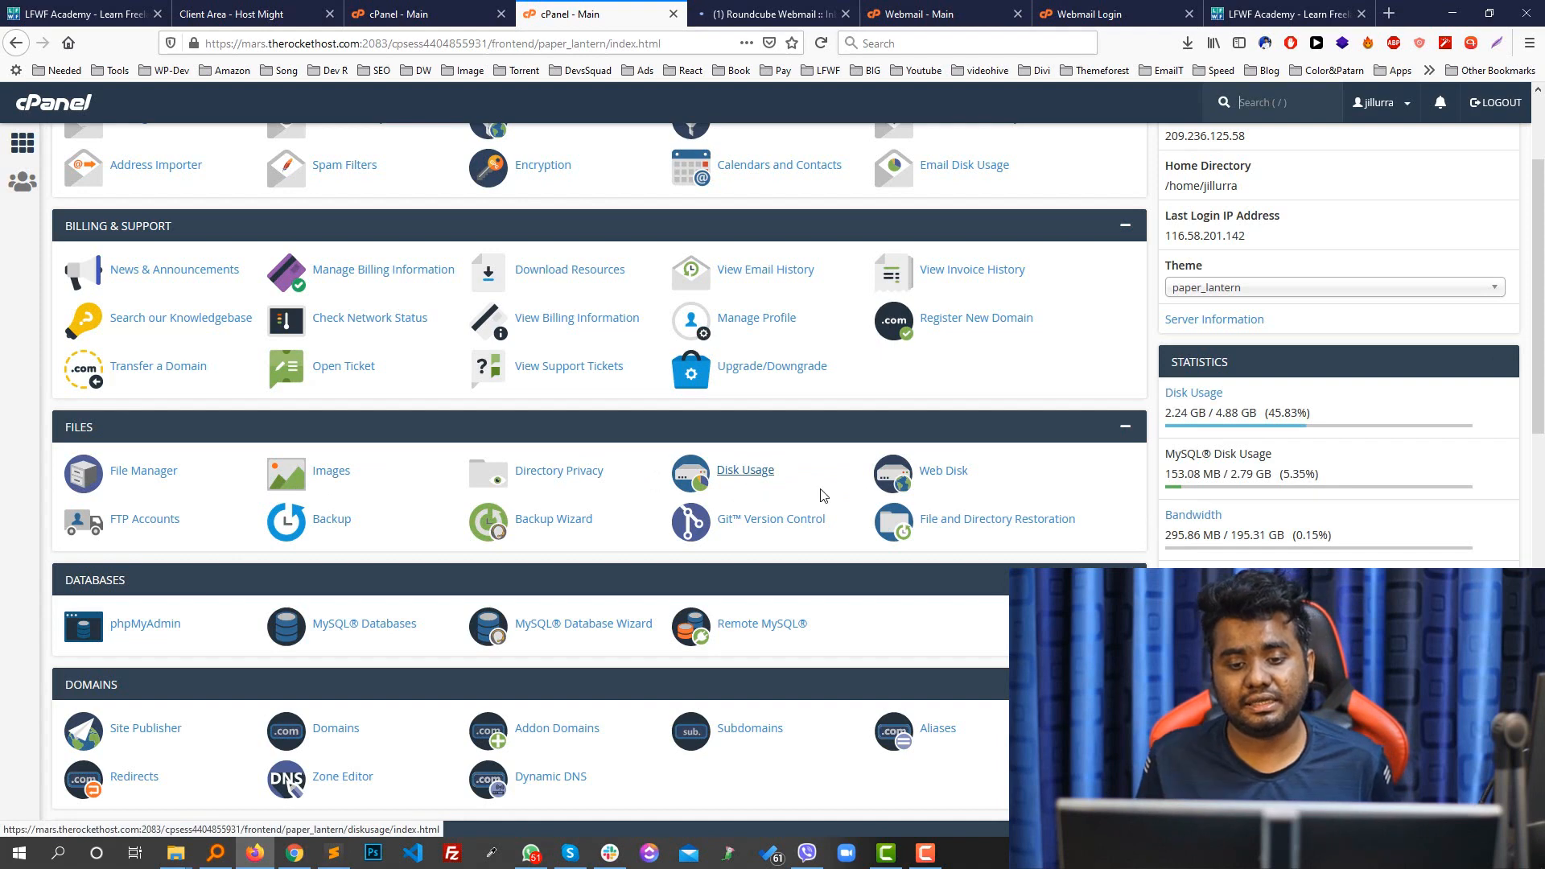
pyautogui.click(747, 479)
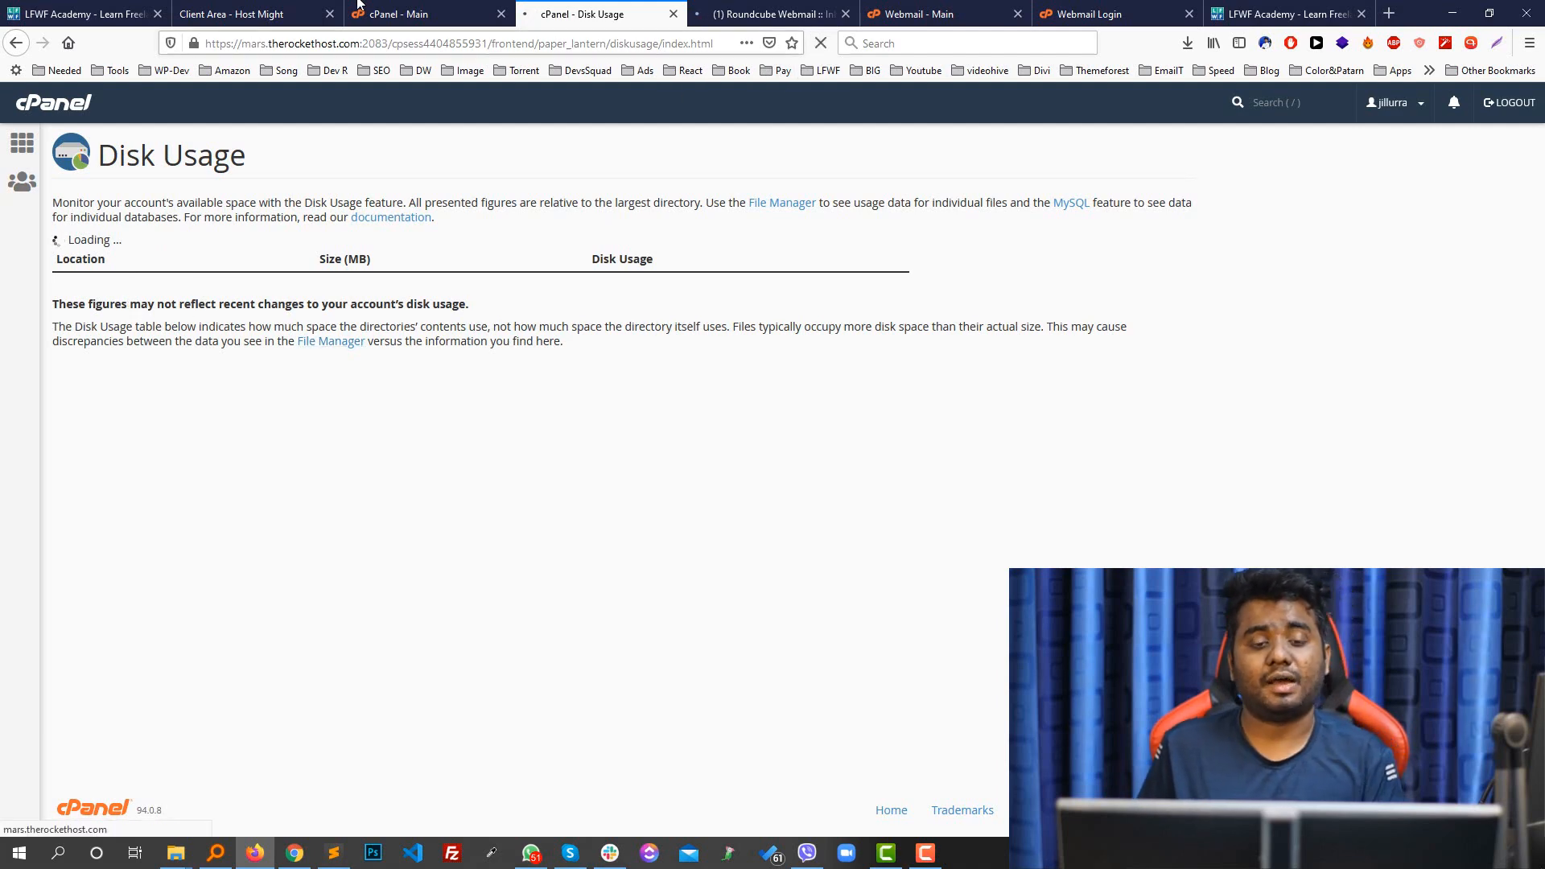
pyautogui.click(383, 15)
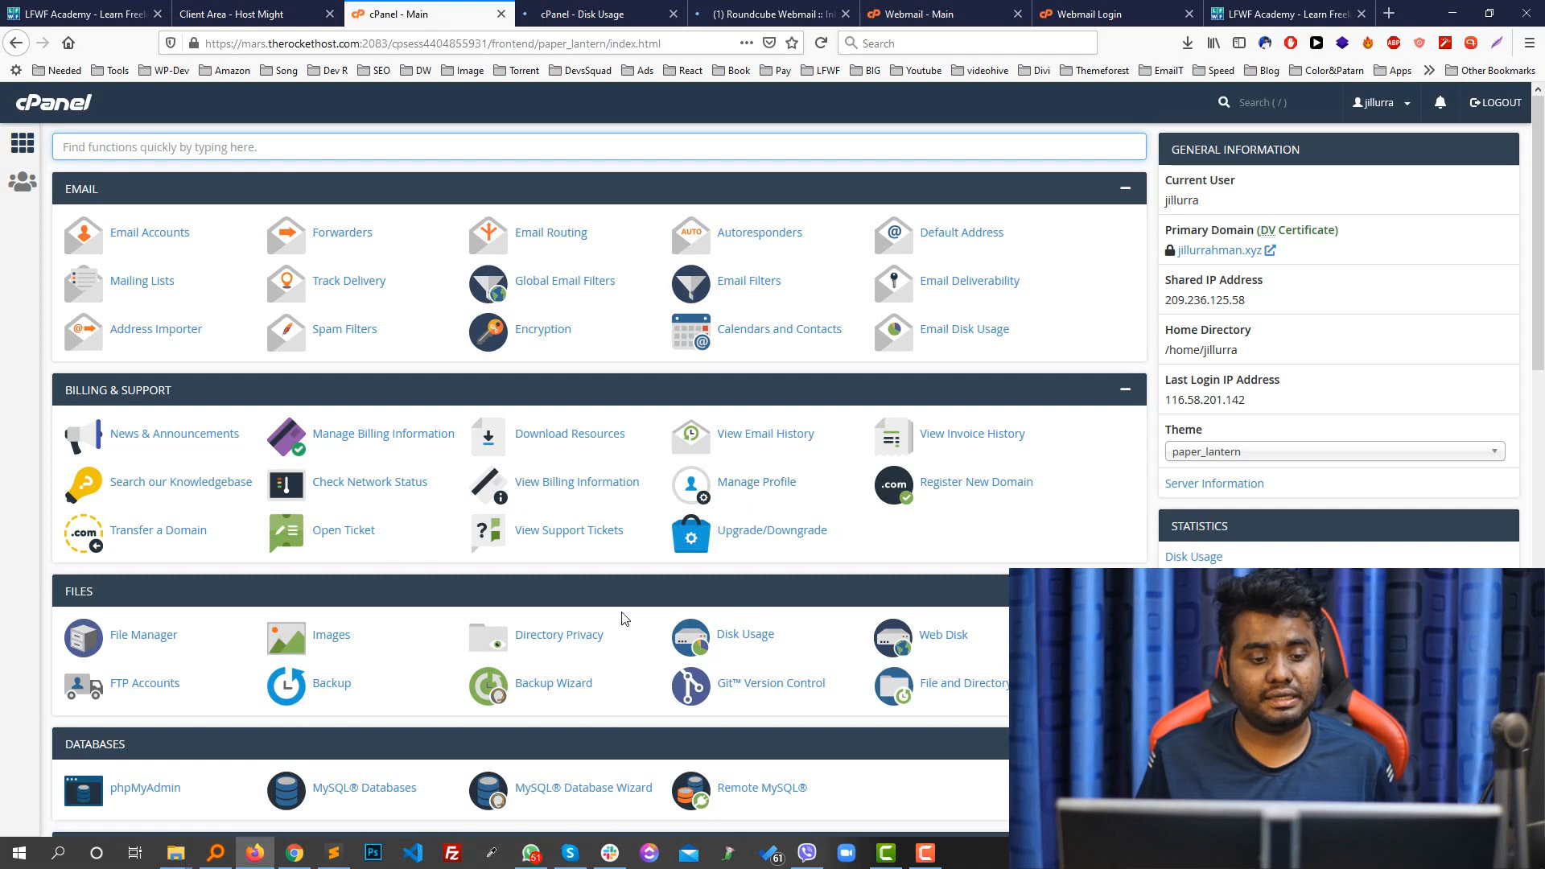
pyautogui.scroll(-2, 780, 566)
pyautogui.click(753, 473)
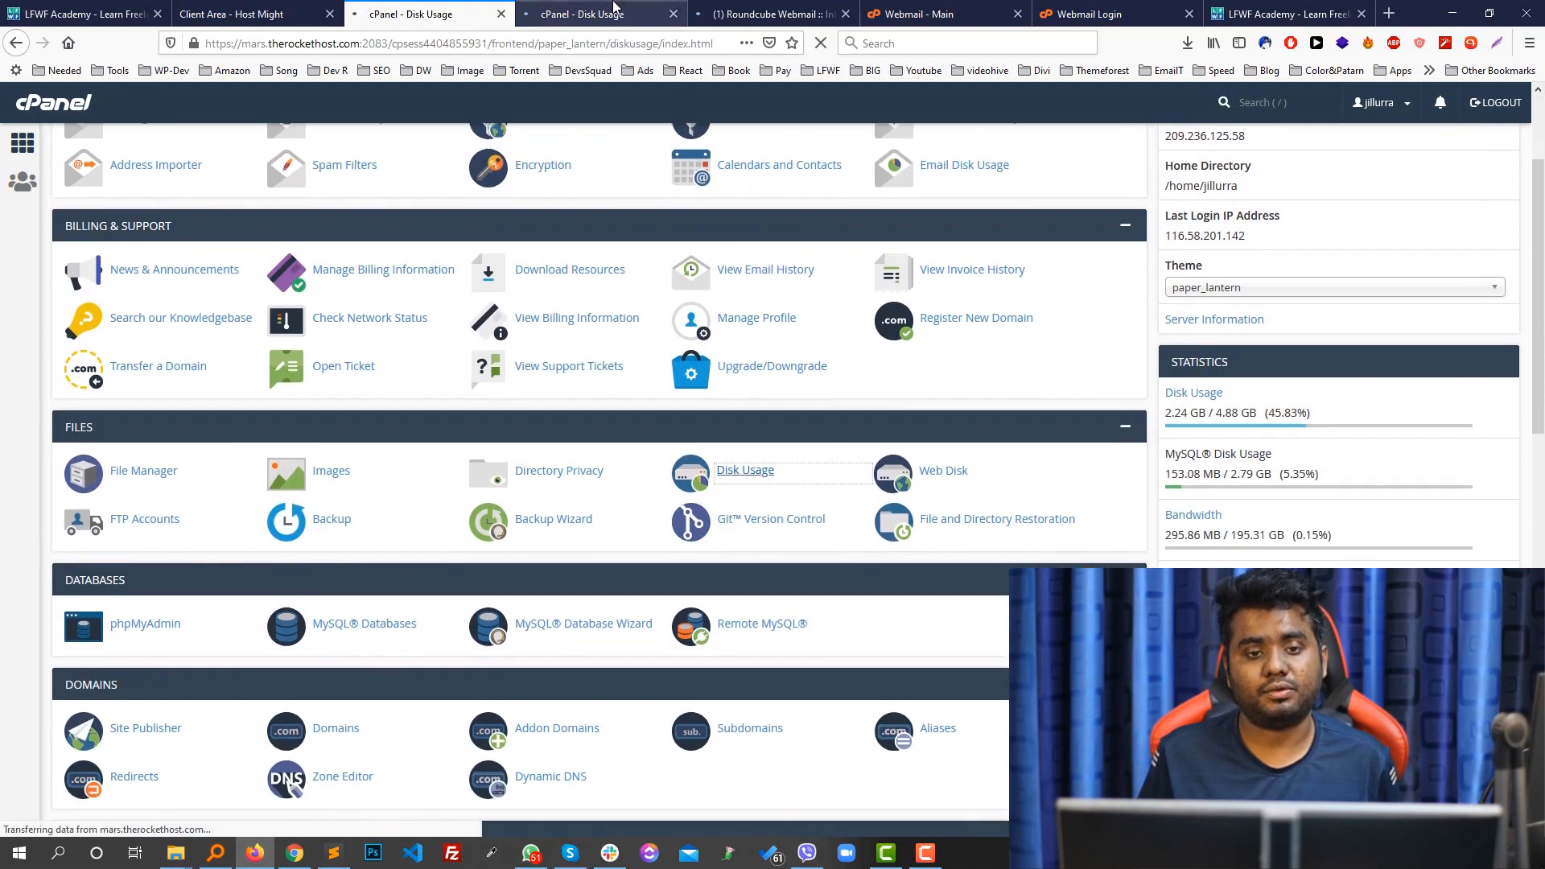
pyautogui.click(508, 7)
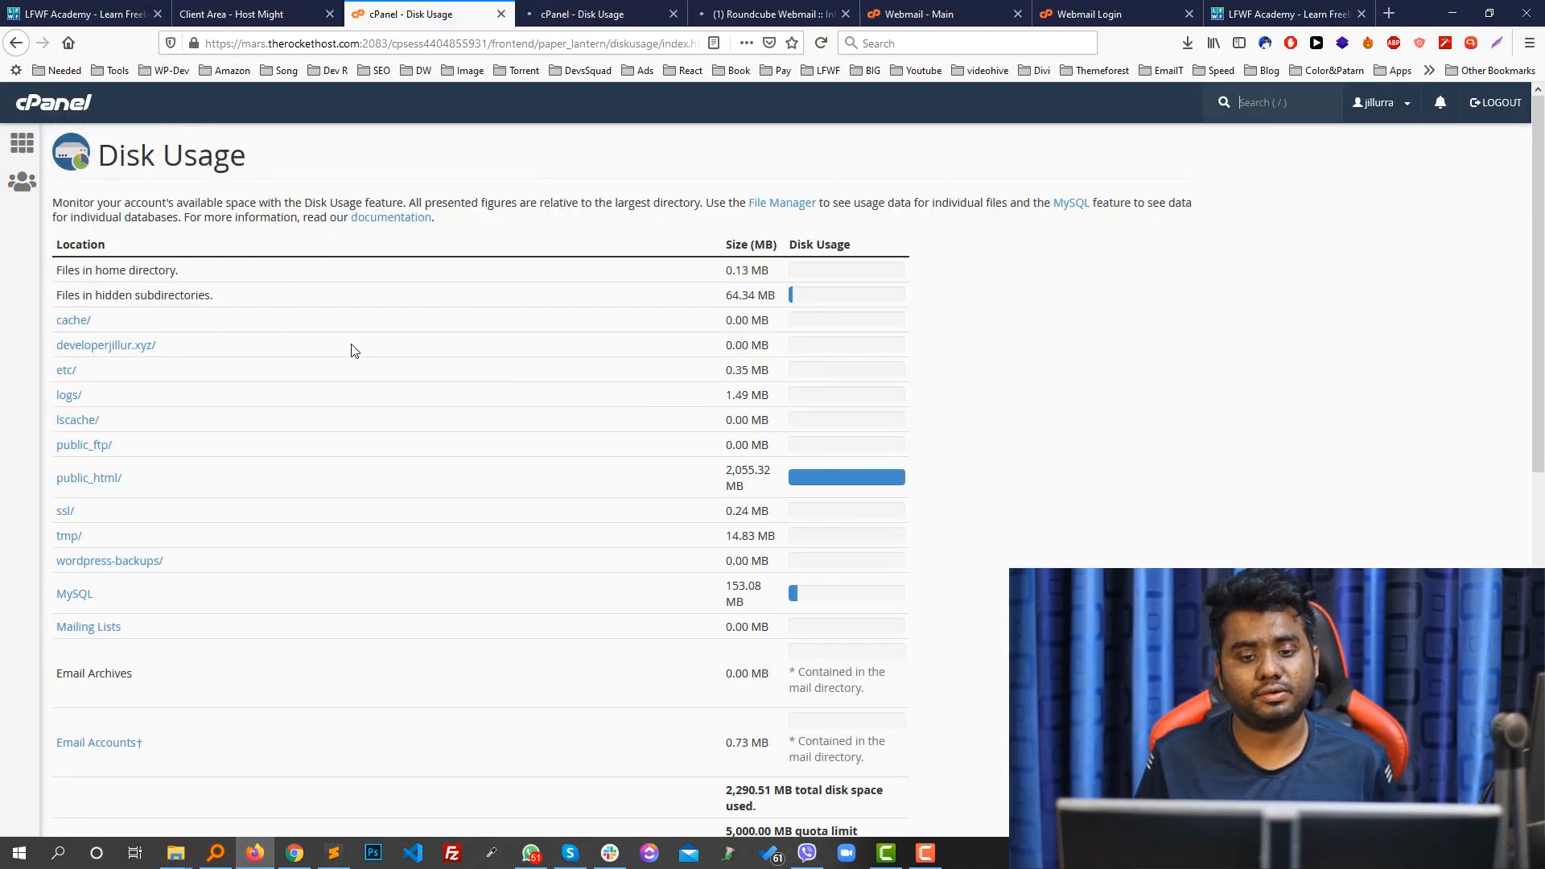
# - Examine the disk usage table, marking the sizes of public_html, the hidden subdirectories and MySQL
pyautogui.scroll(-1, 702, 407)
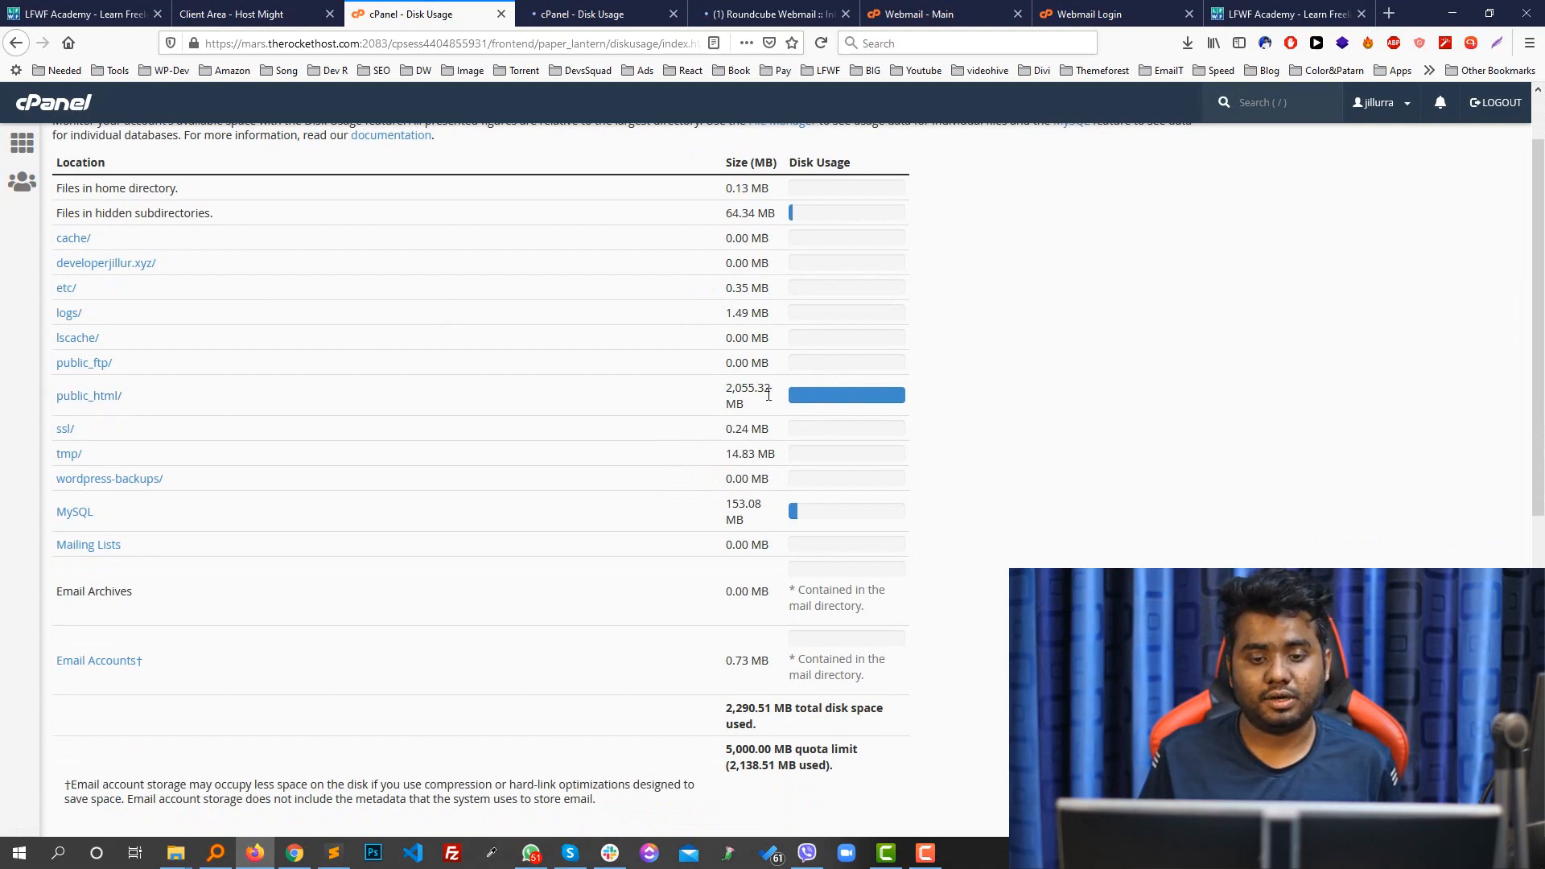
pyautogui.moveTo(754, 390); pyautogui.dragTo(680, 388)
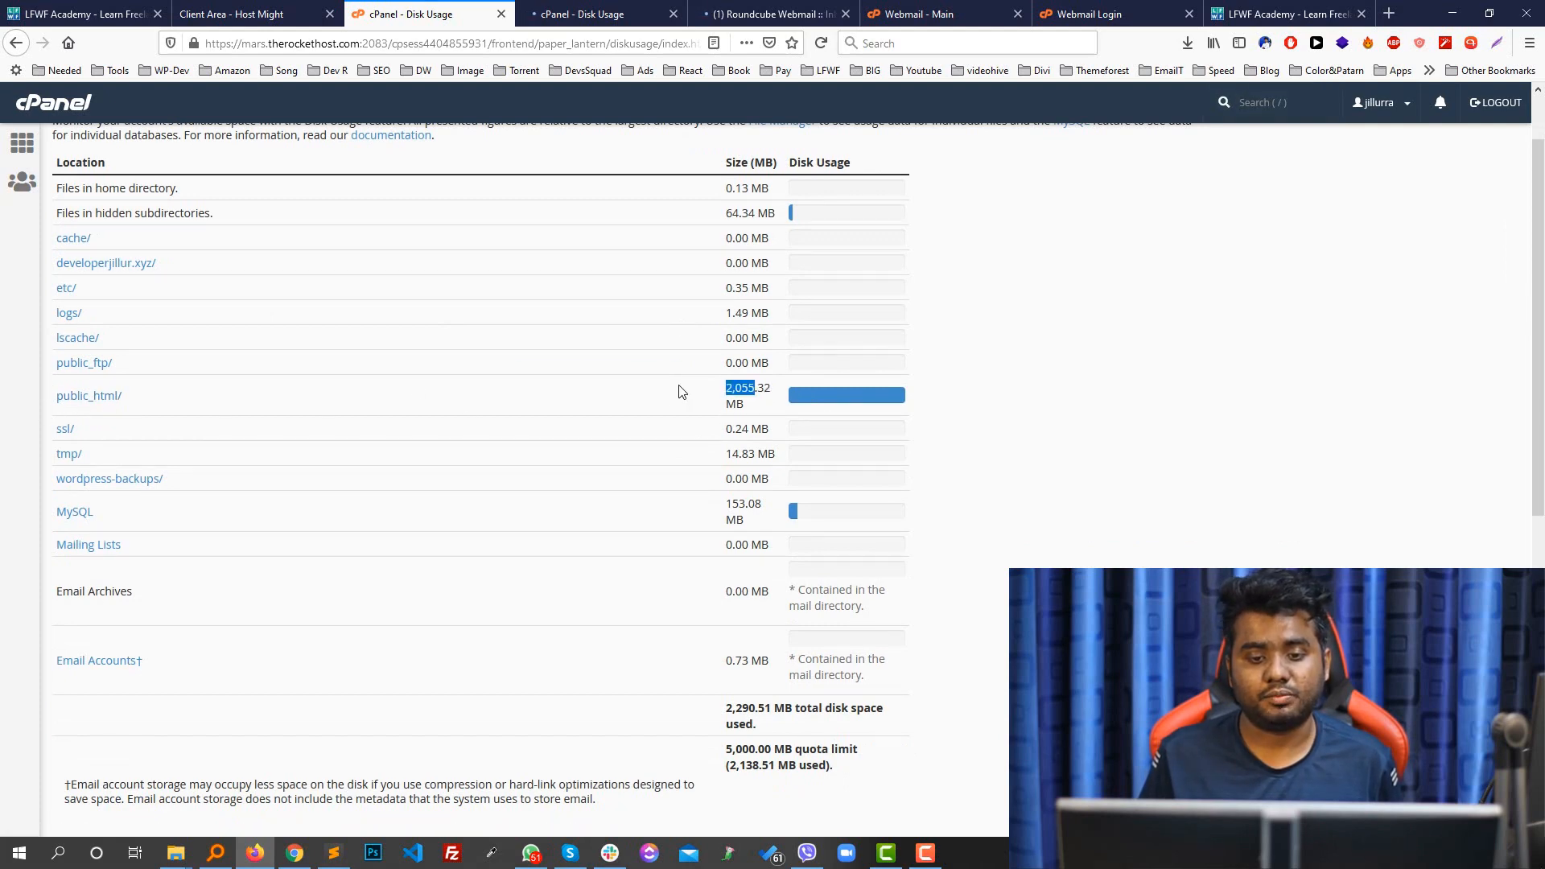
pyautogui.click(754, 414)
pyautogui.scroll(1, 777, 300)
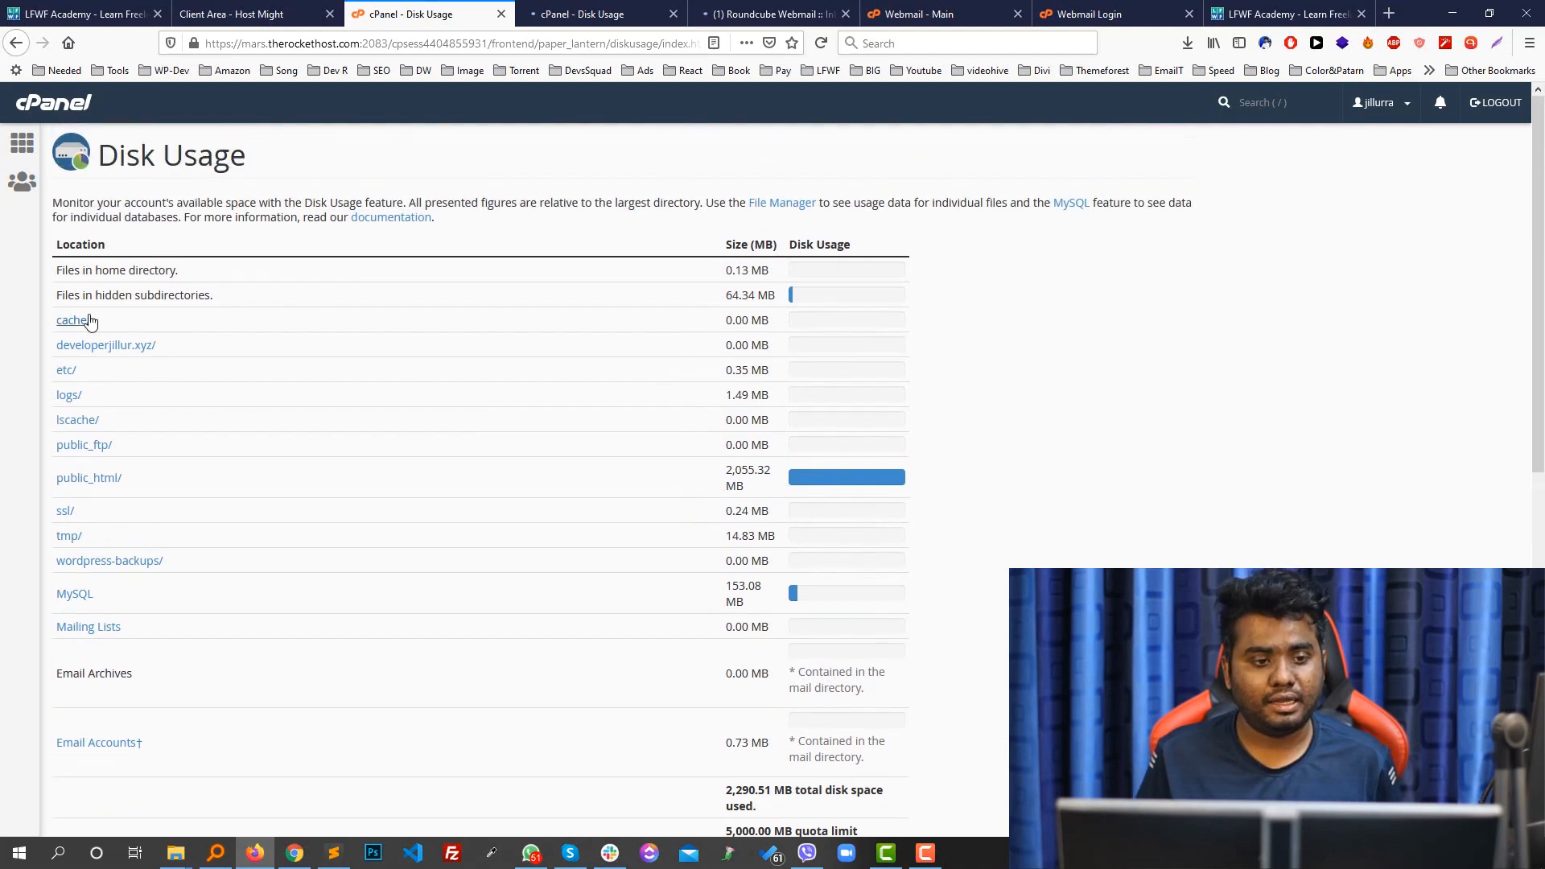
pyautogui.moveTo(829, 304); pyautogui.dragTo(725, 296)
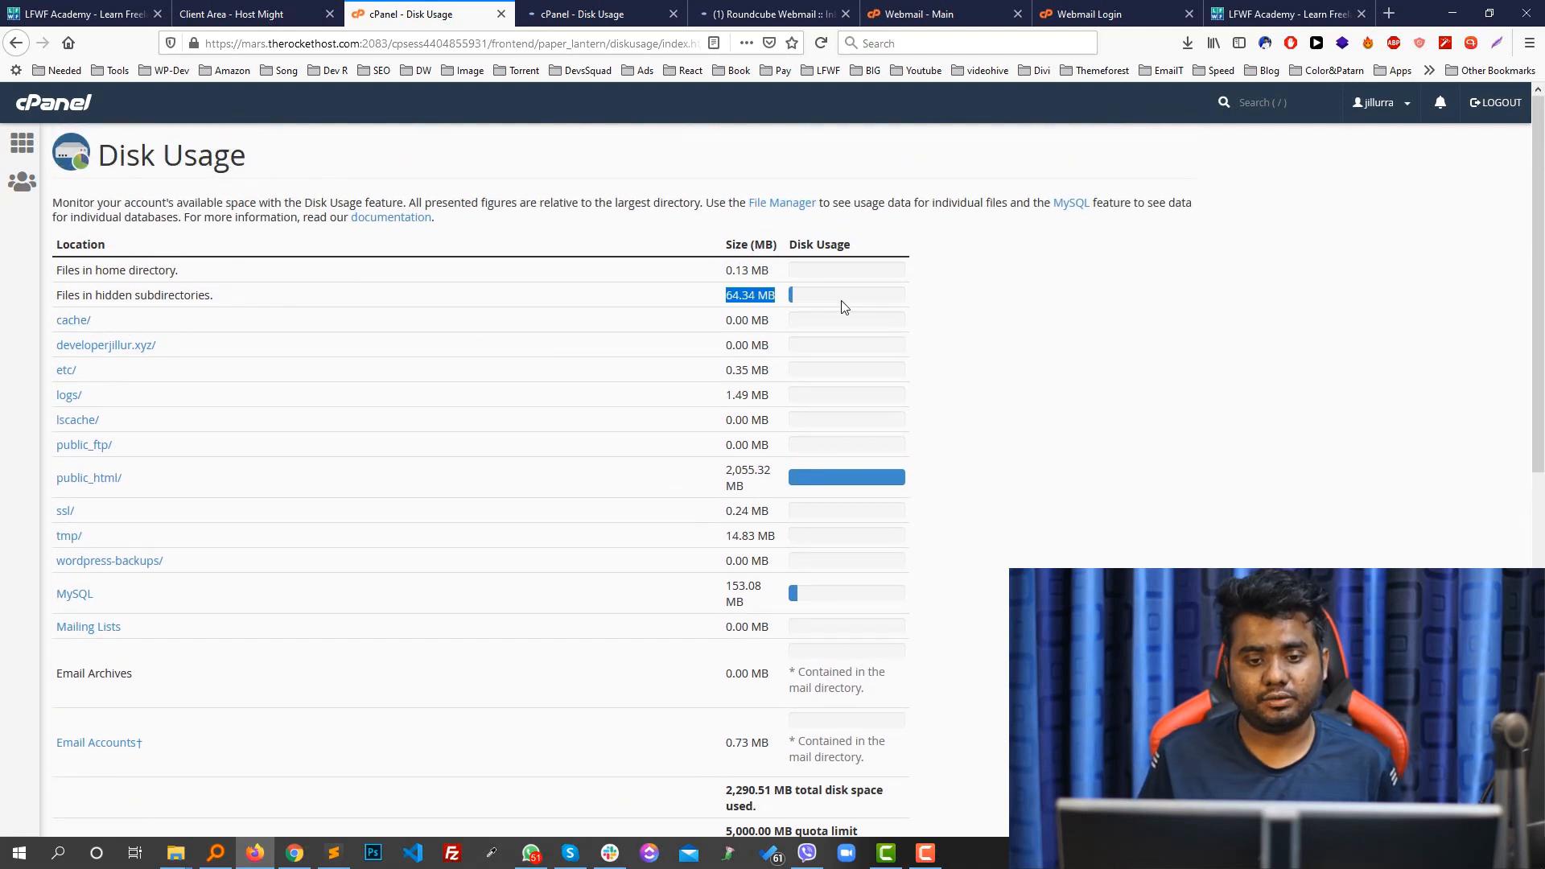
pyautogui.scroll(-1, 486, 245)
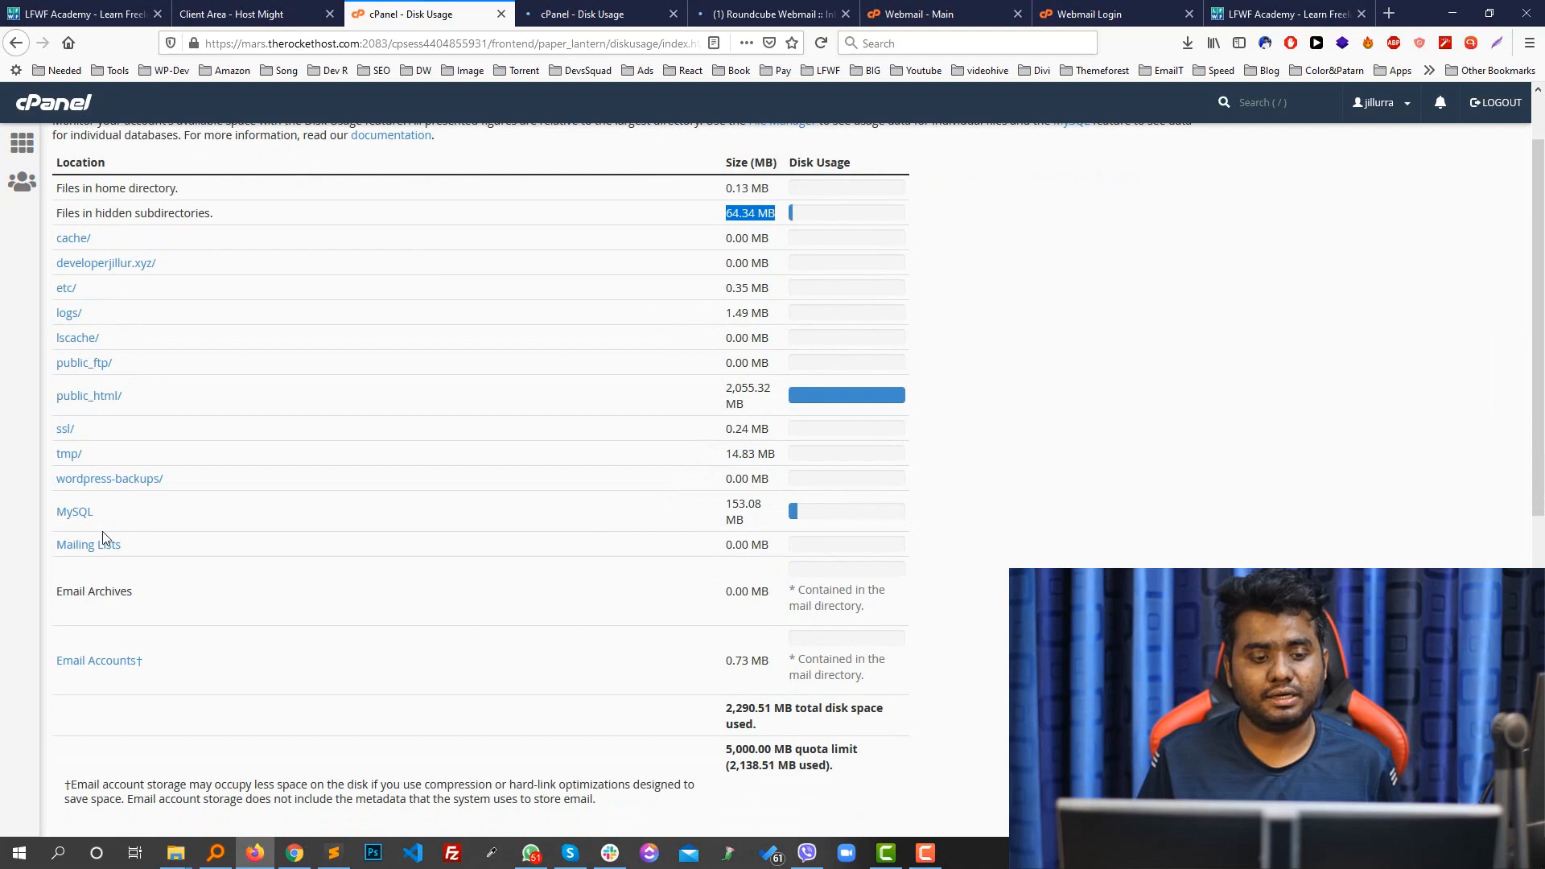
pyautogui.moveTo(723, 505); pyautogui.dragTo(771, 528)
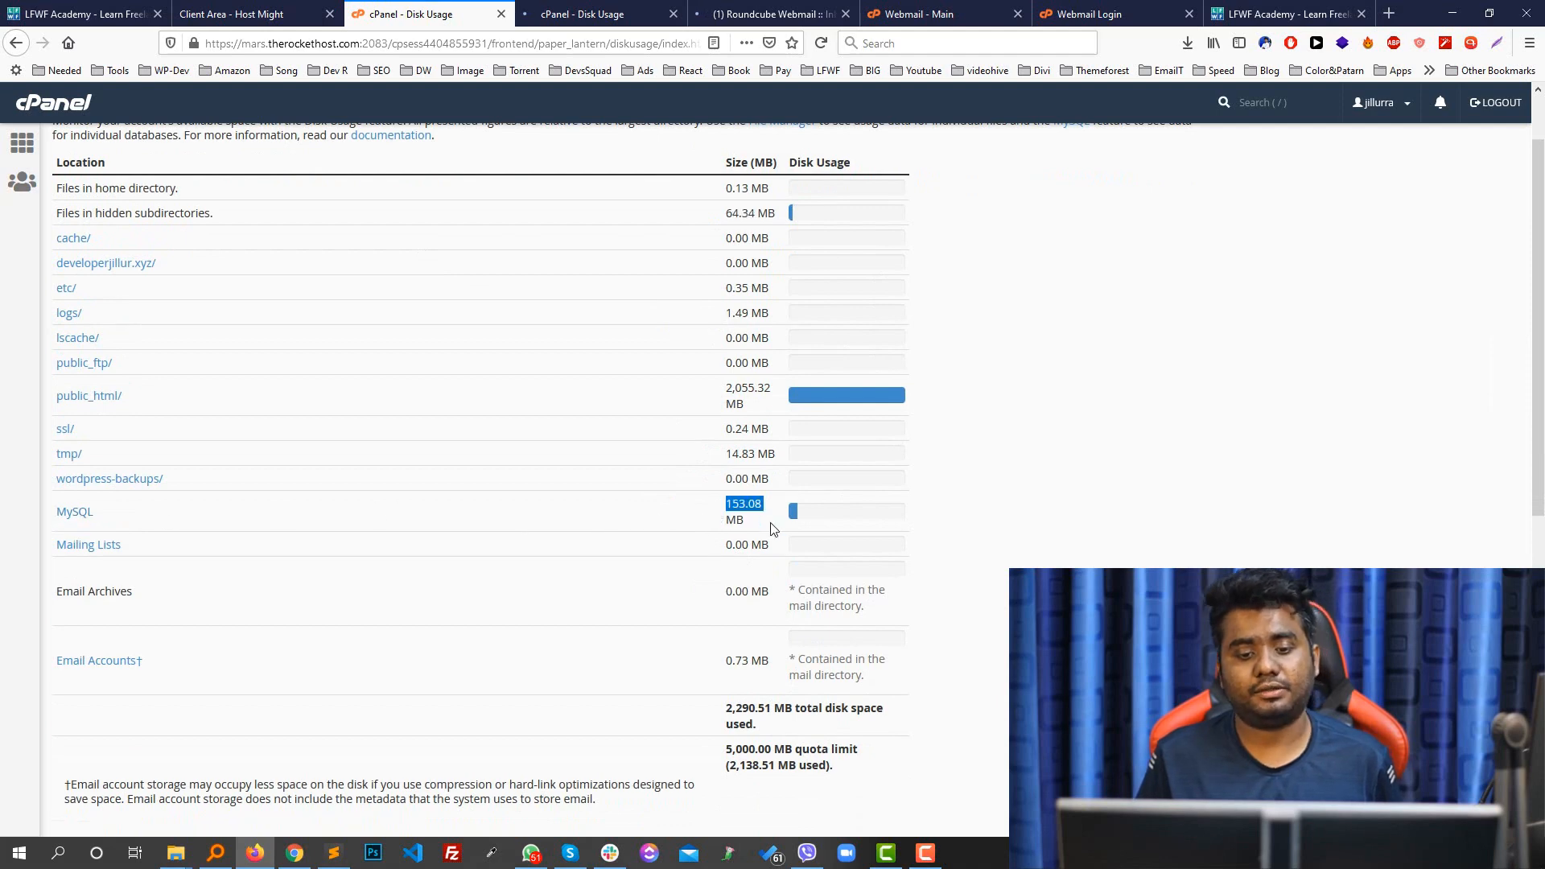
pyautogui.scroll(1, 771, 528)
# - Return to the cPanel main page and reorder the browser tabs, placing Webmail Main before Roundcube and cPanel Main after Disk Usage
pyautogui.click(23, 143)
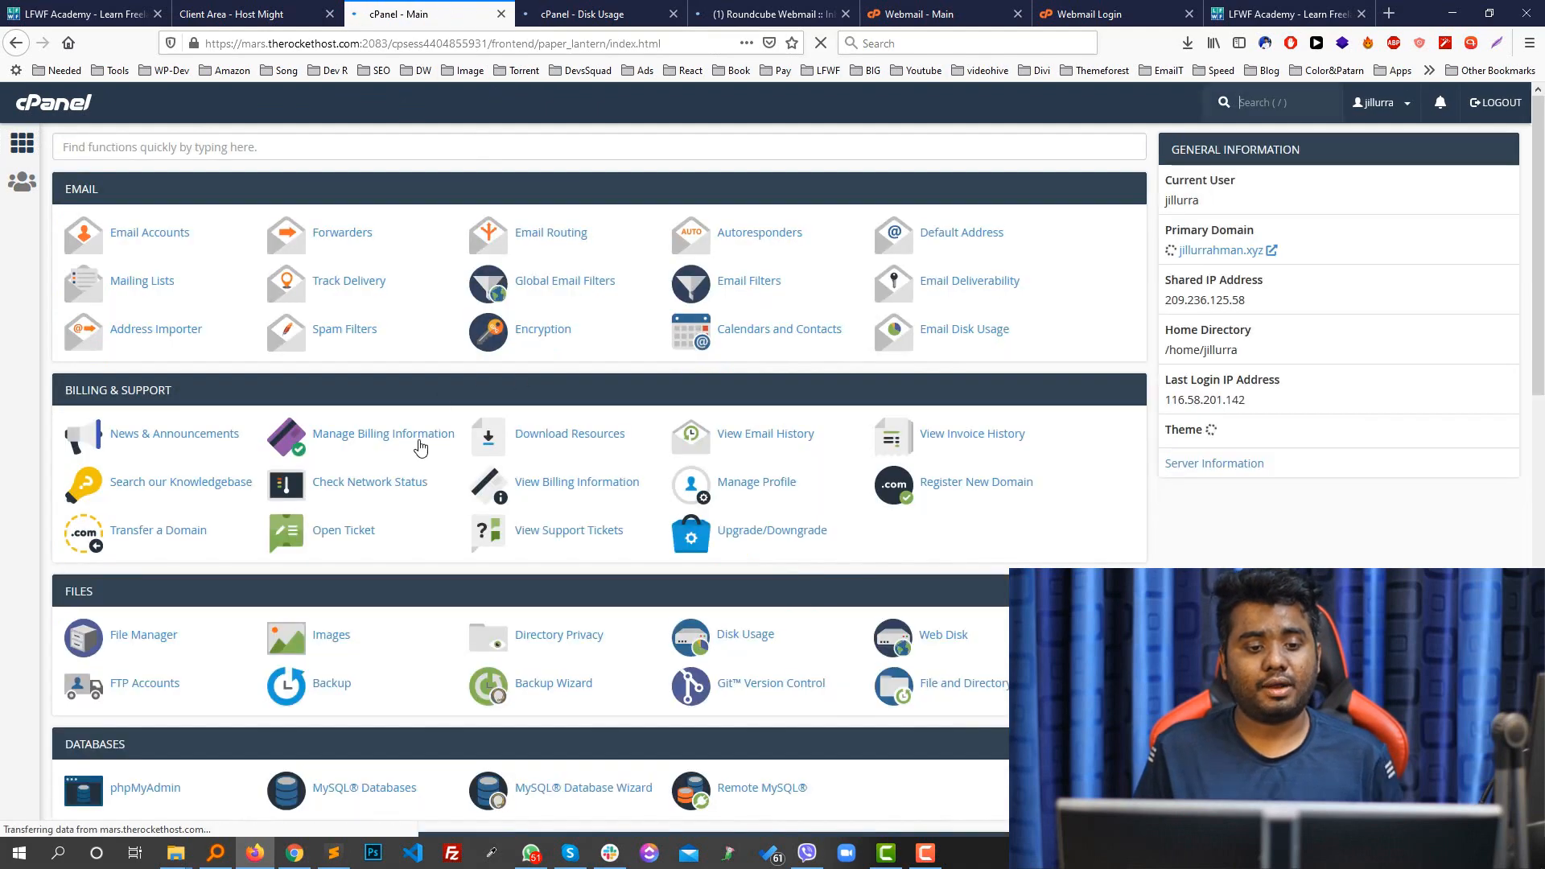
pyautogui.scroll(-3, 511, 372)
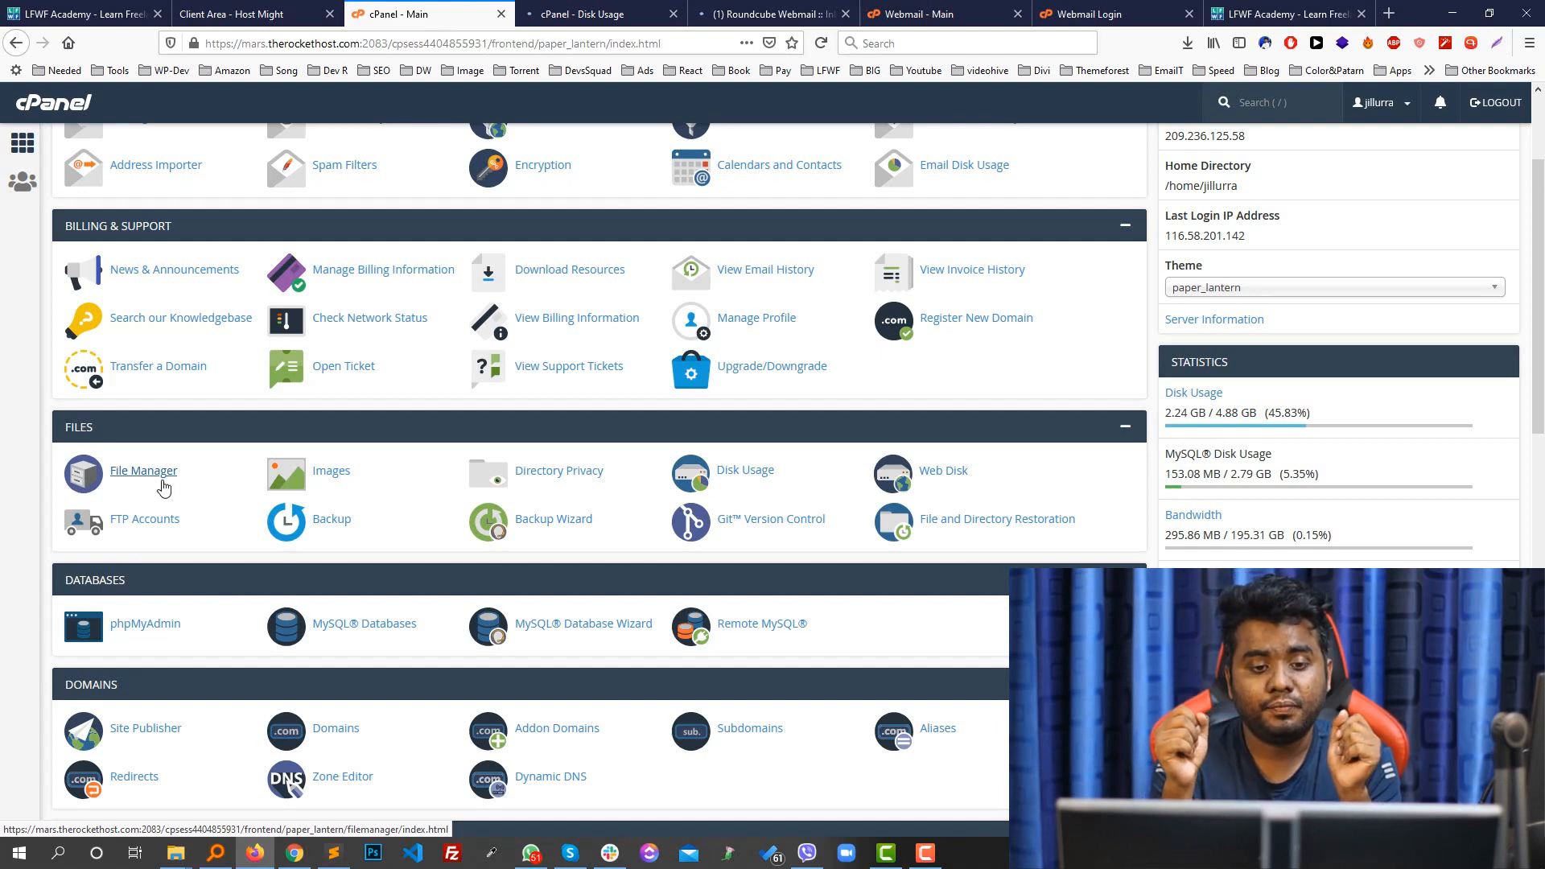
pyautogui.click(584, 14)
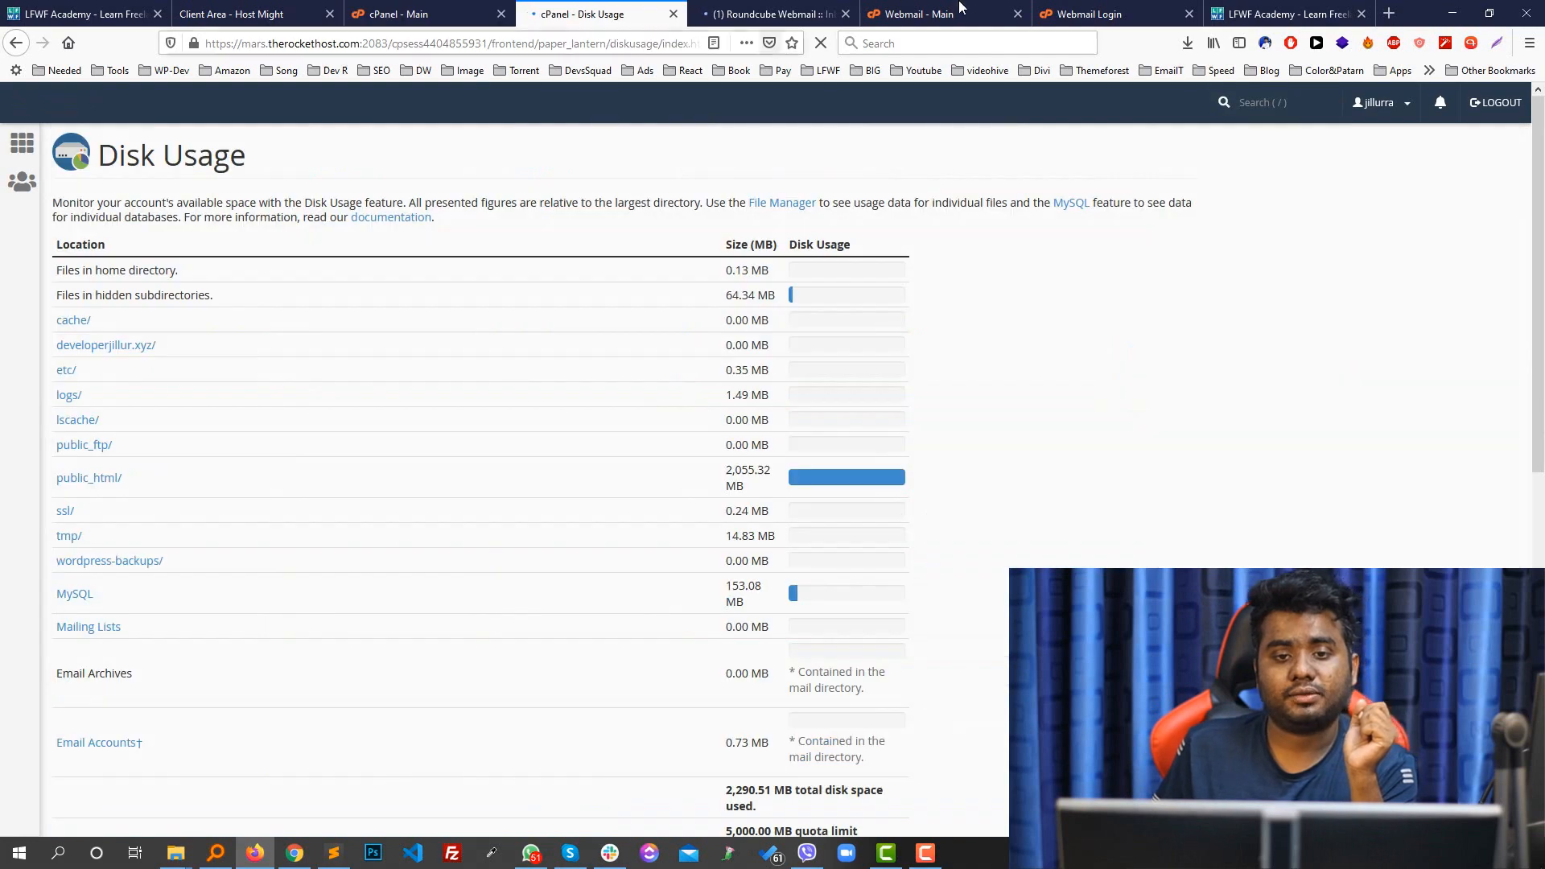
pyautogui.click(901, 14)
pyautogui.moveTo(841, 6); pyautogui.dragTo(809, 6)
pyautogui.click(1050, 7)
pyautogui.click(796, 6)
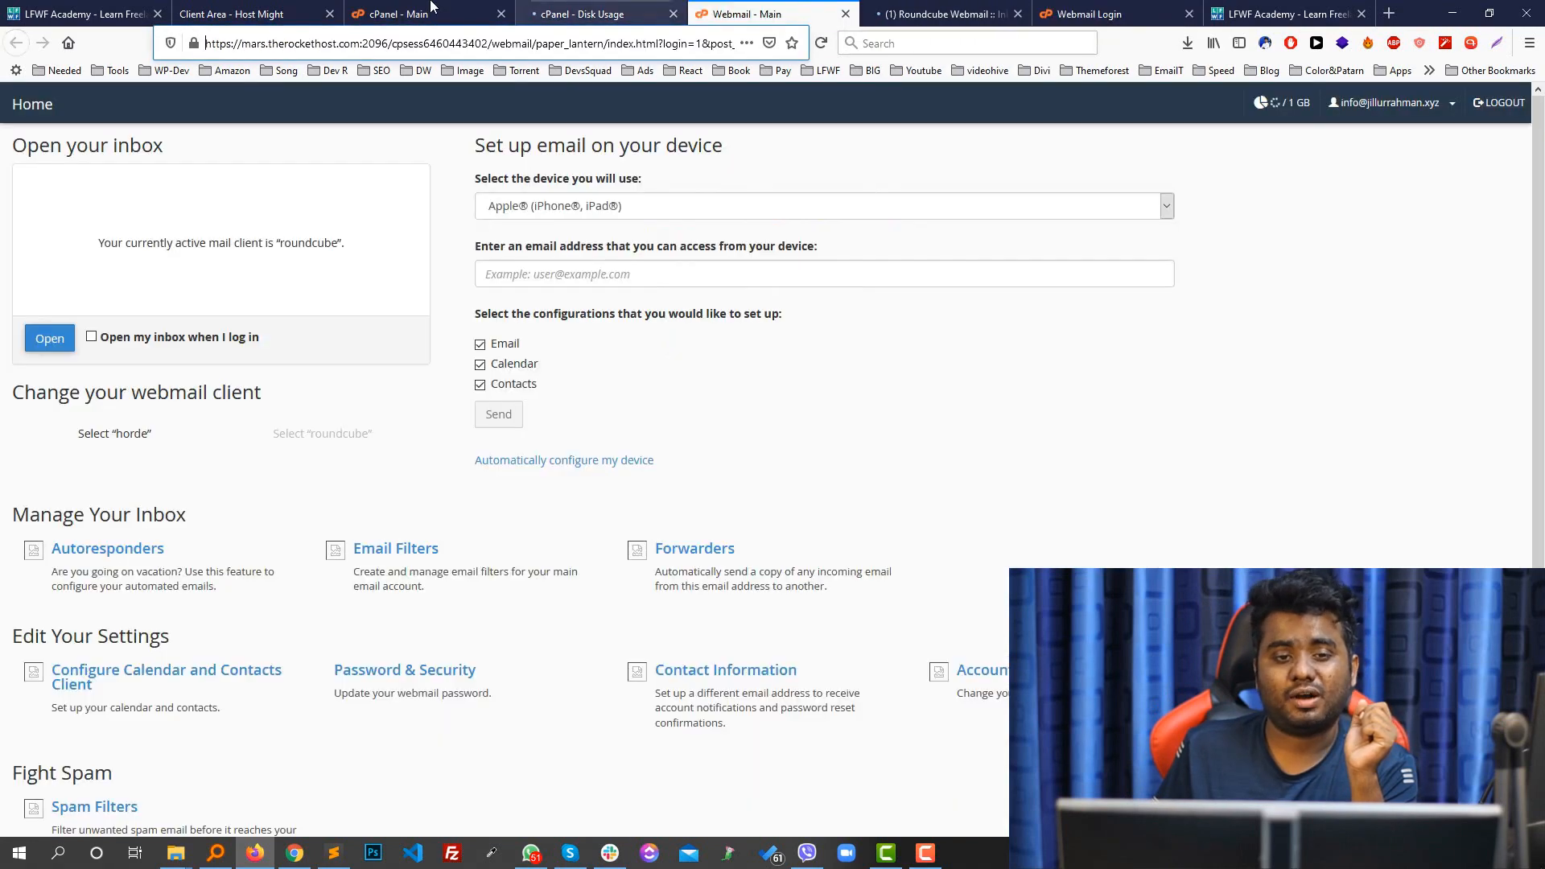
pyautogui.click(432, 7)
pyautogui.moveTo(432, 8); pyautogui.dragTo(600, 9)
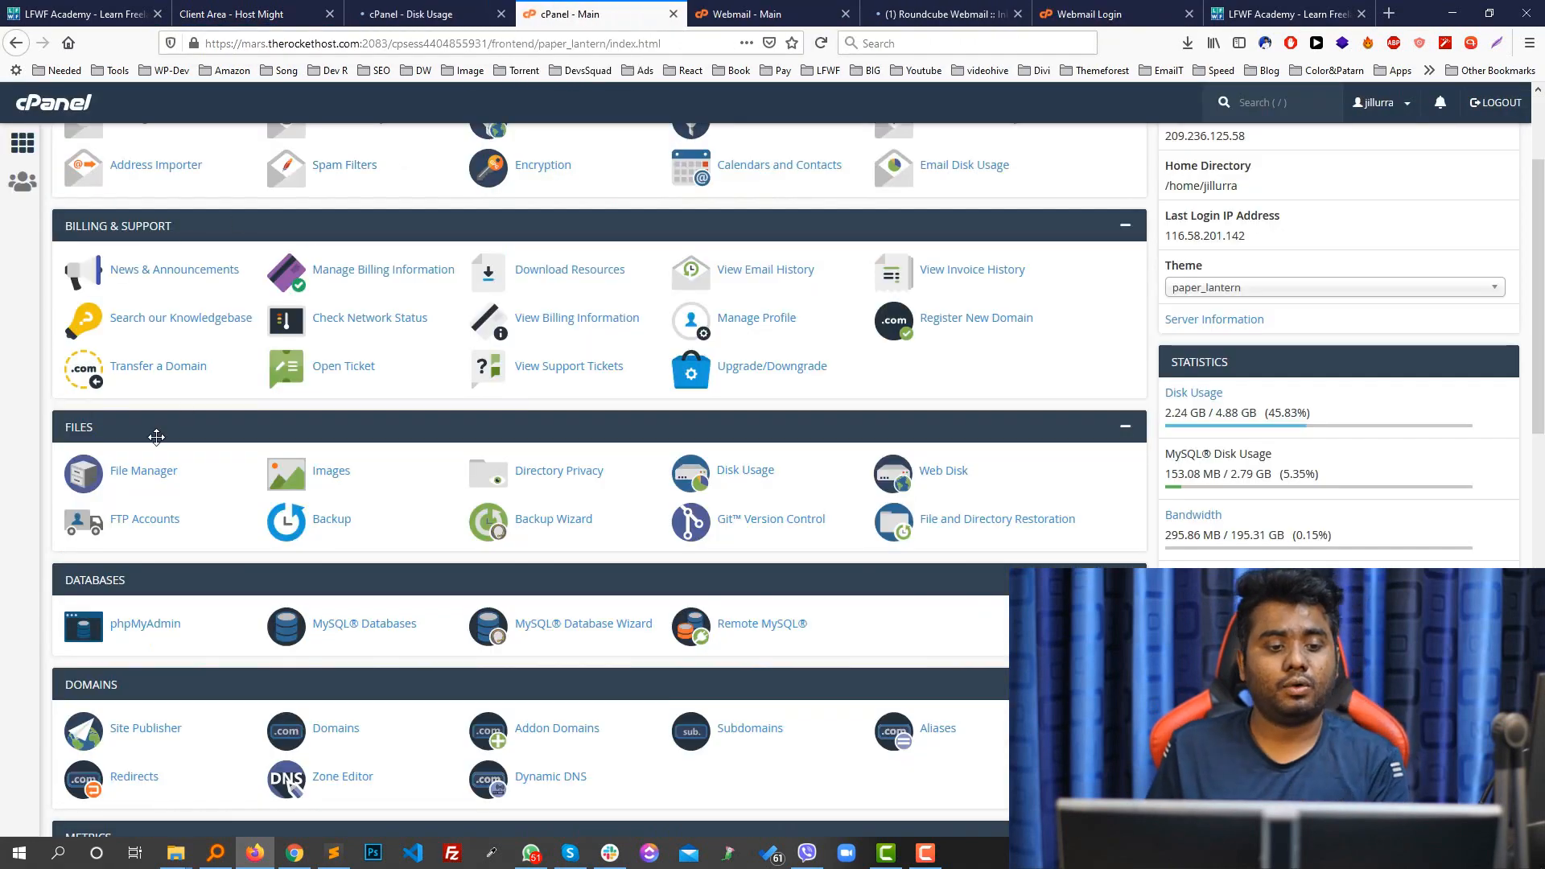
# - Open the File Manager from the Files section and open the public_html folder
pyautogui.click(127, 465)
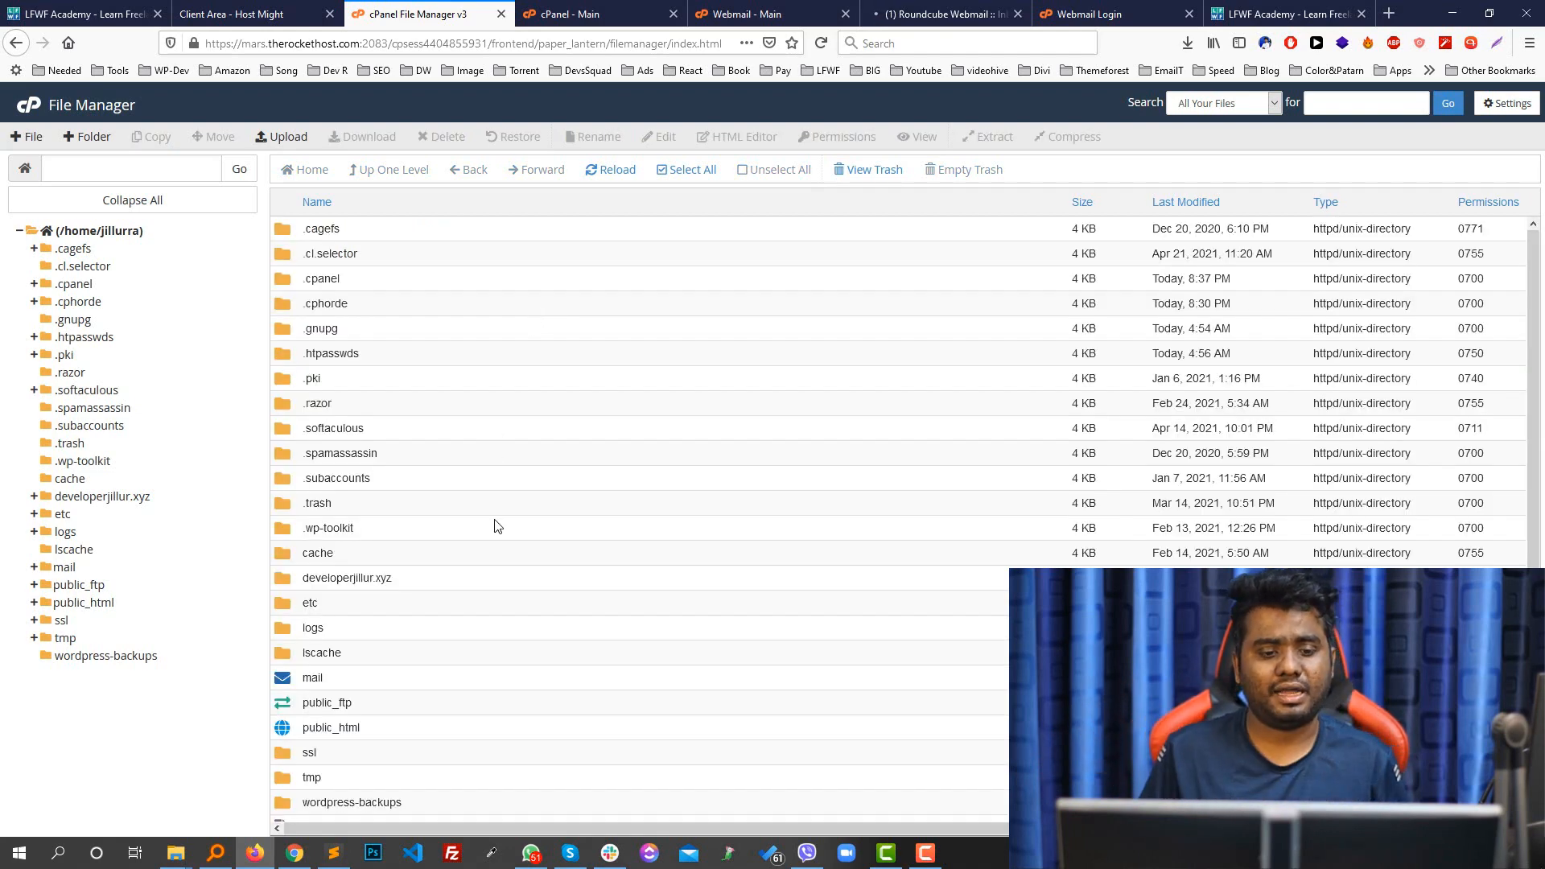
pyautogui.scroll(-4, 419, 597)
pyautogui.doubleClick(301, 387)
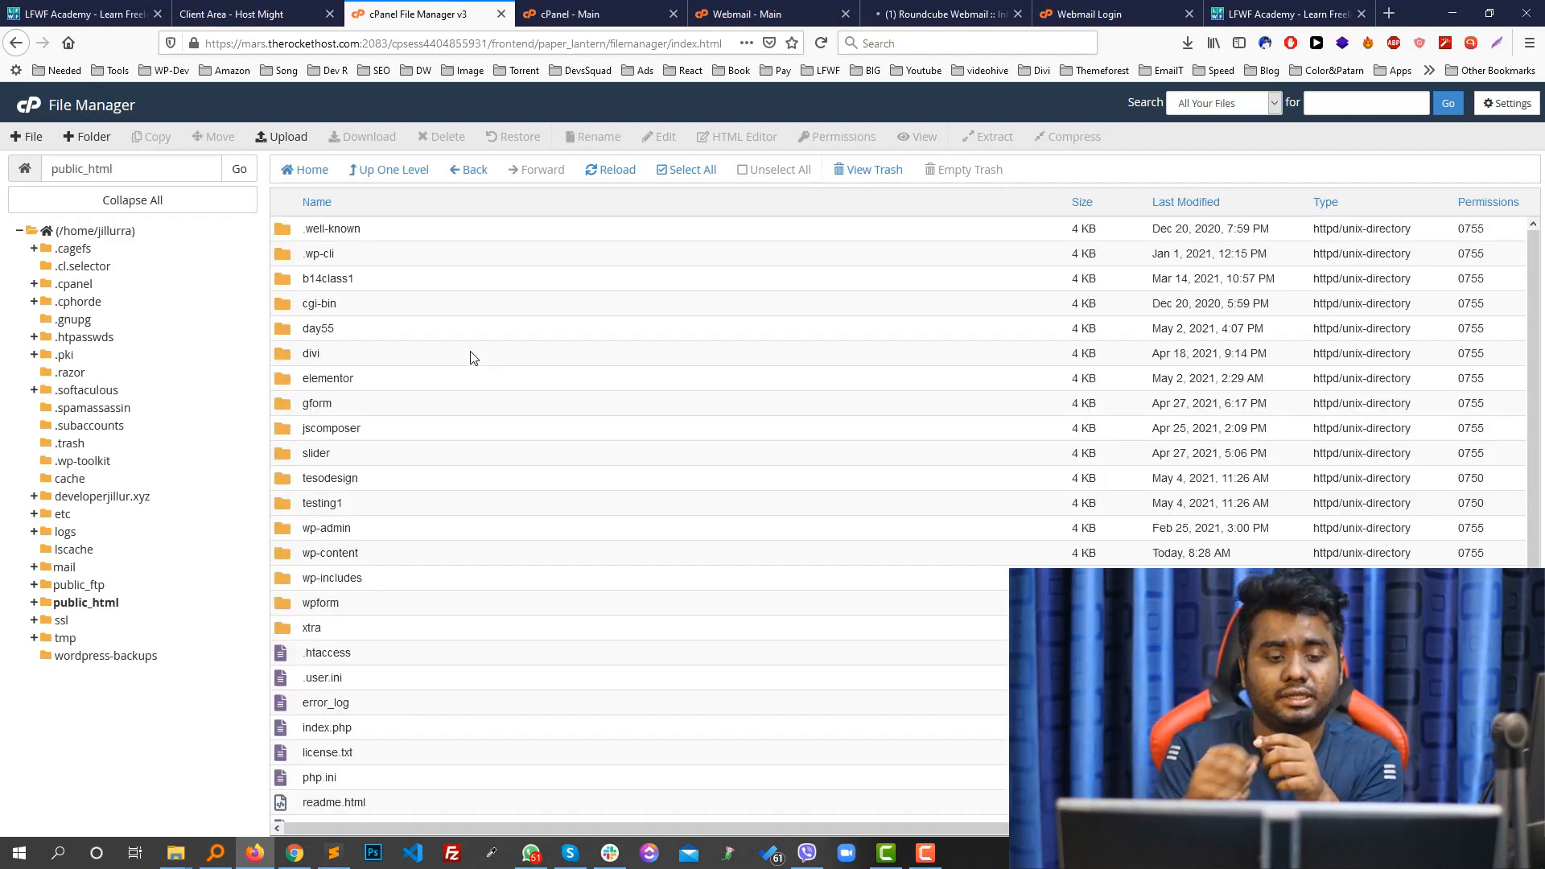
# - Open index.php from public_html in the file editor for viewing, and return to the File Manager without changing the file
pyautogui.scroll(-4, 471, 358)
pyautogui.click(337, 586)
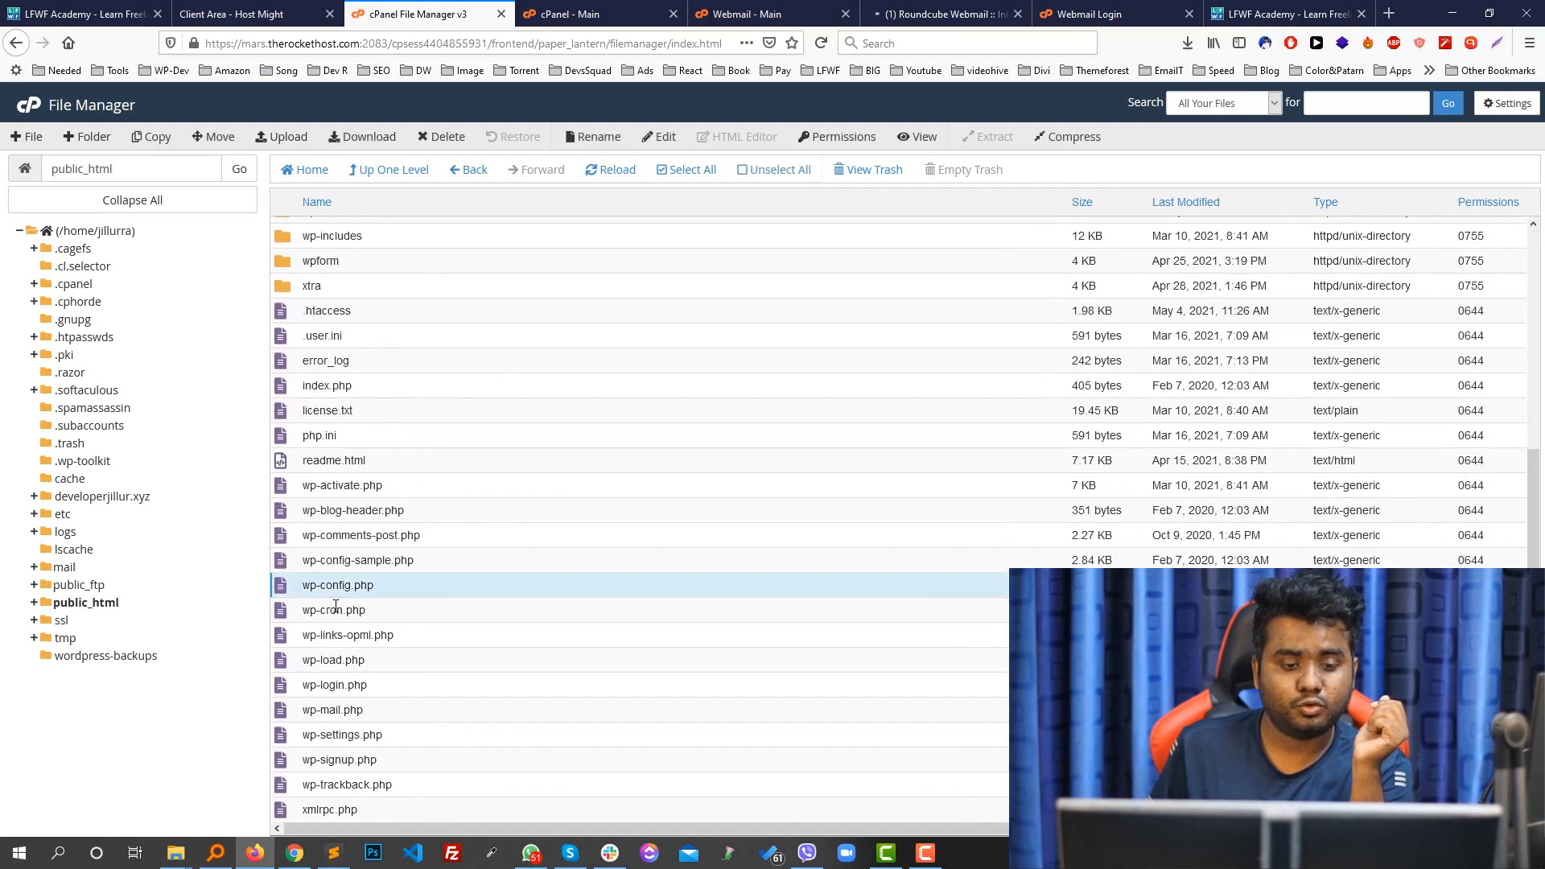
pyautogui.click(338, 611)
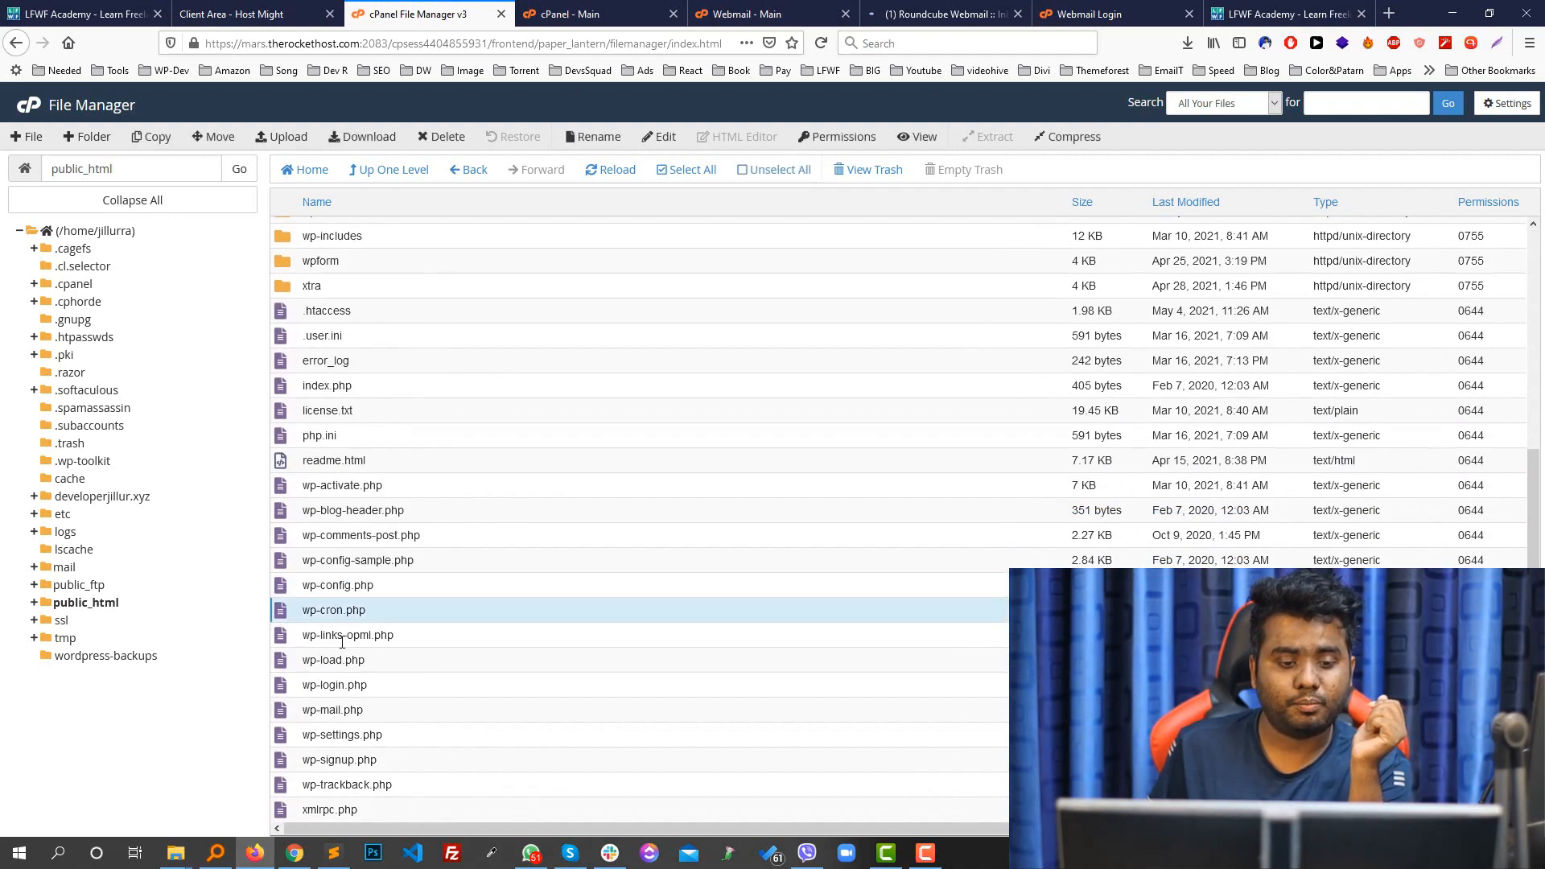
pyautogui.rightClick(339, 396)
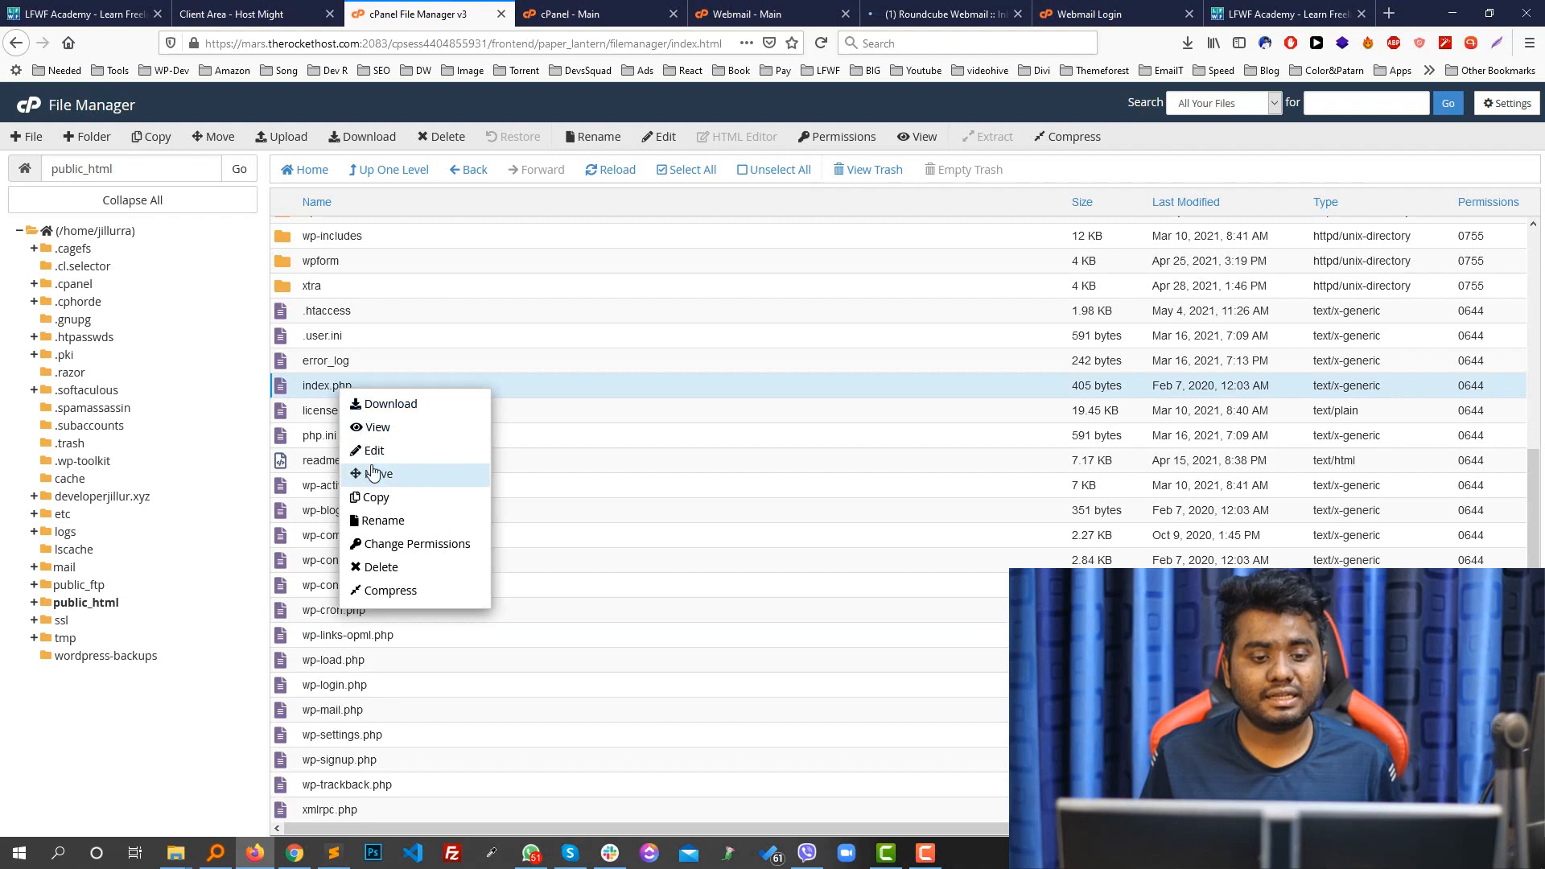
pyautogui.click(640, 445)
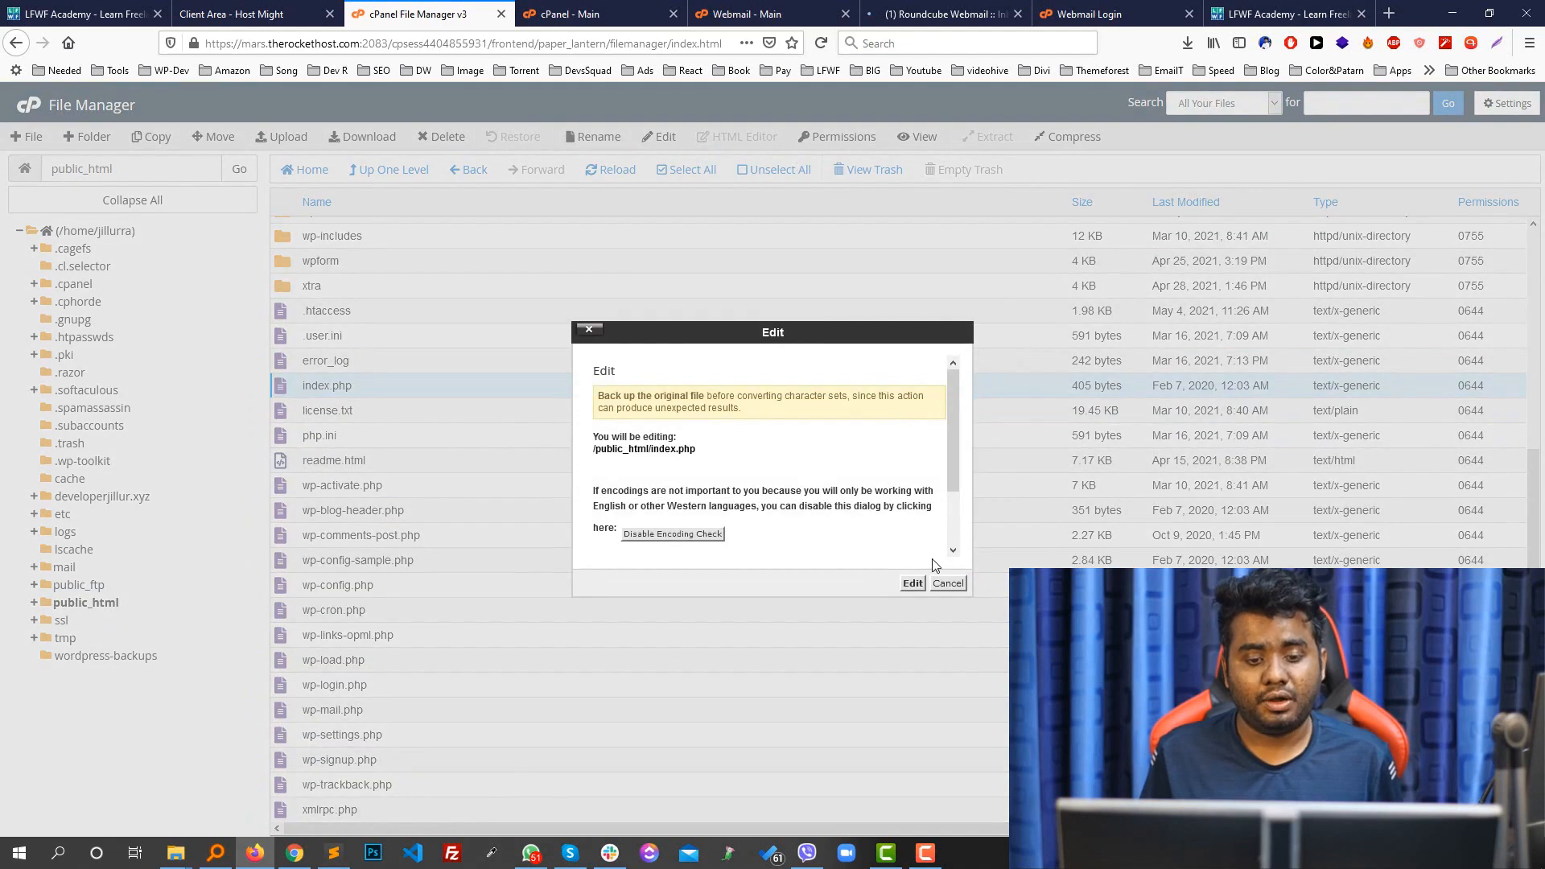
pyautogui.click(912, 583)
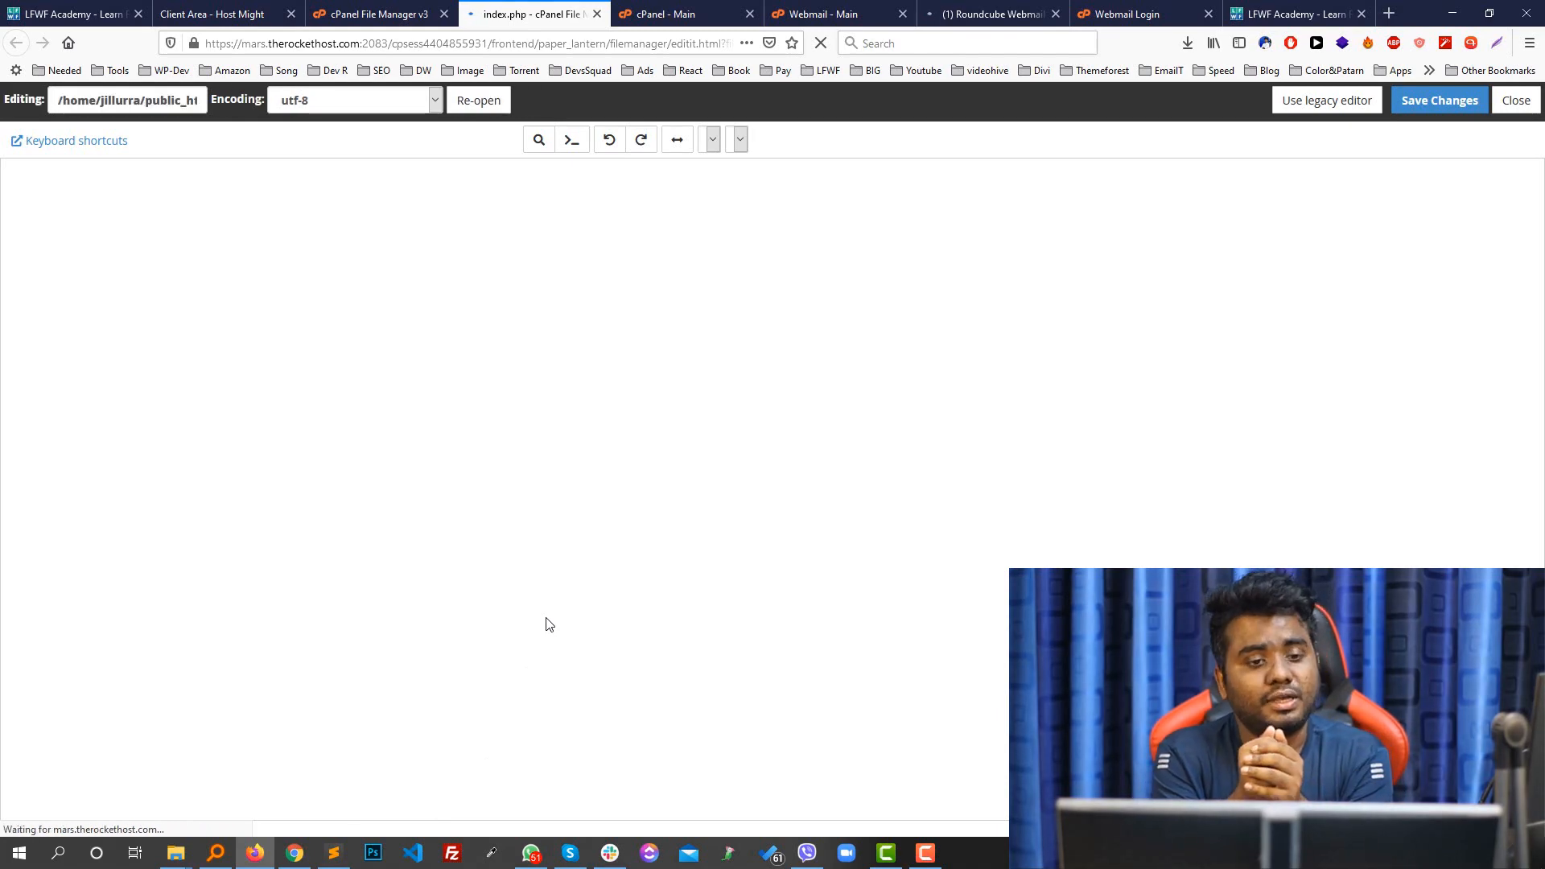
pyautogui.click(367, 312)
pyautogui.click(378, 13)
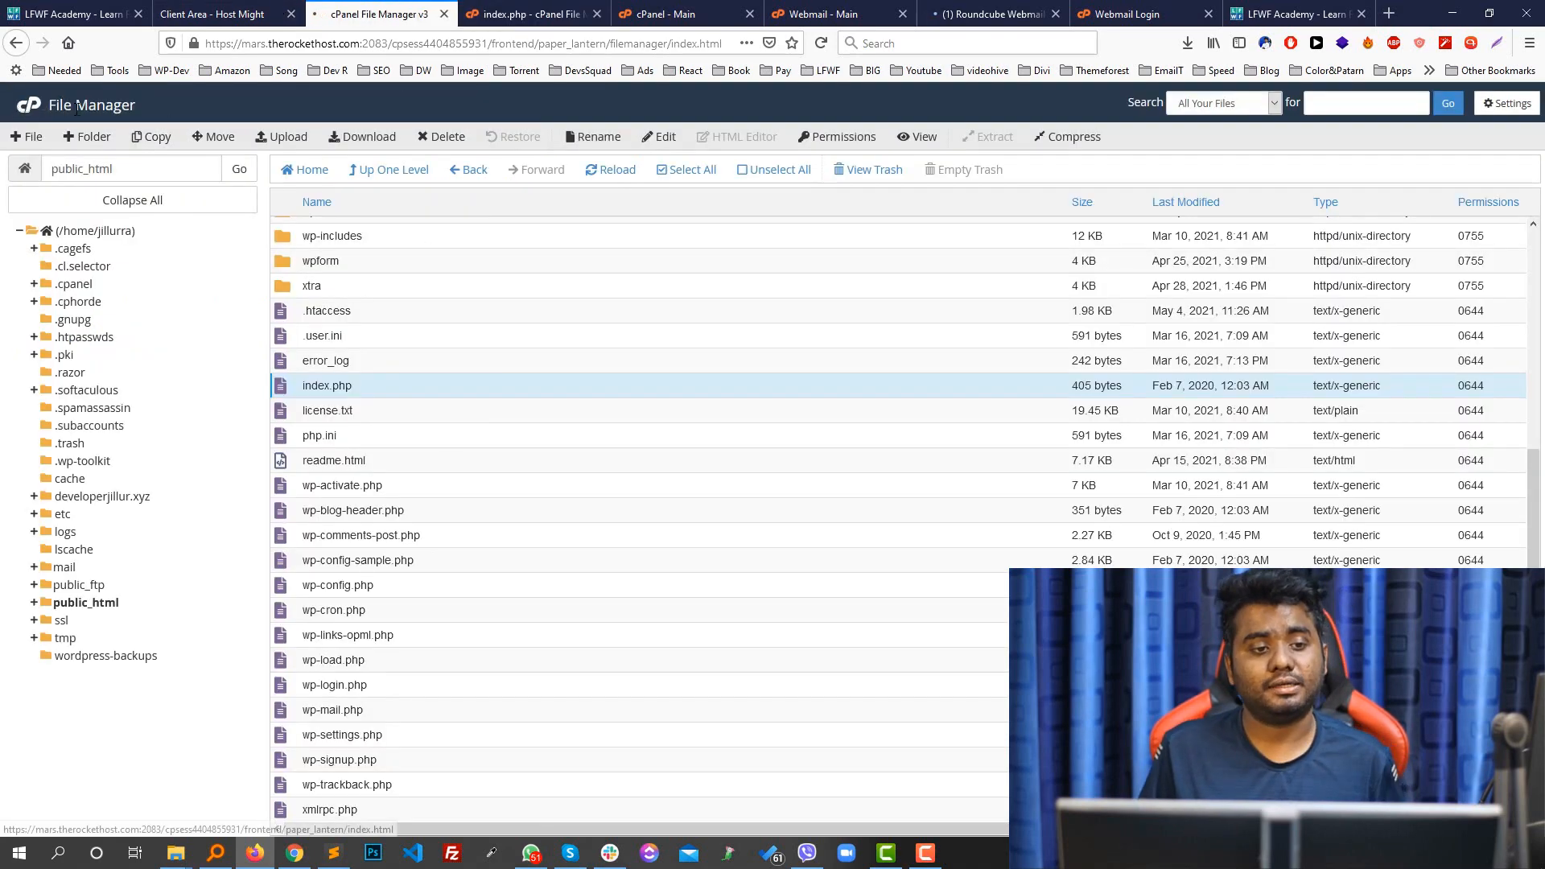
# - Return to the cPanel main page and open the FTP Accounts tool from the Files section
pyautogui.click(30, 105)
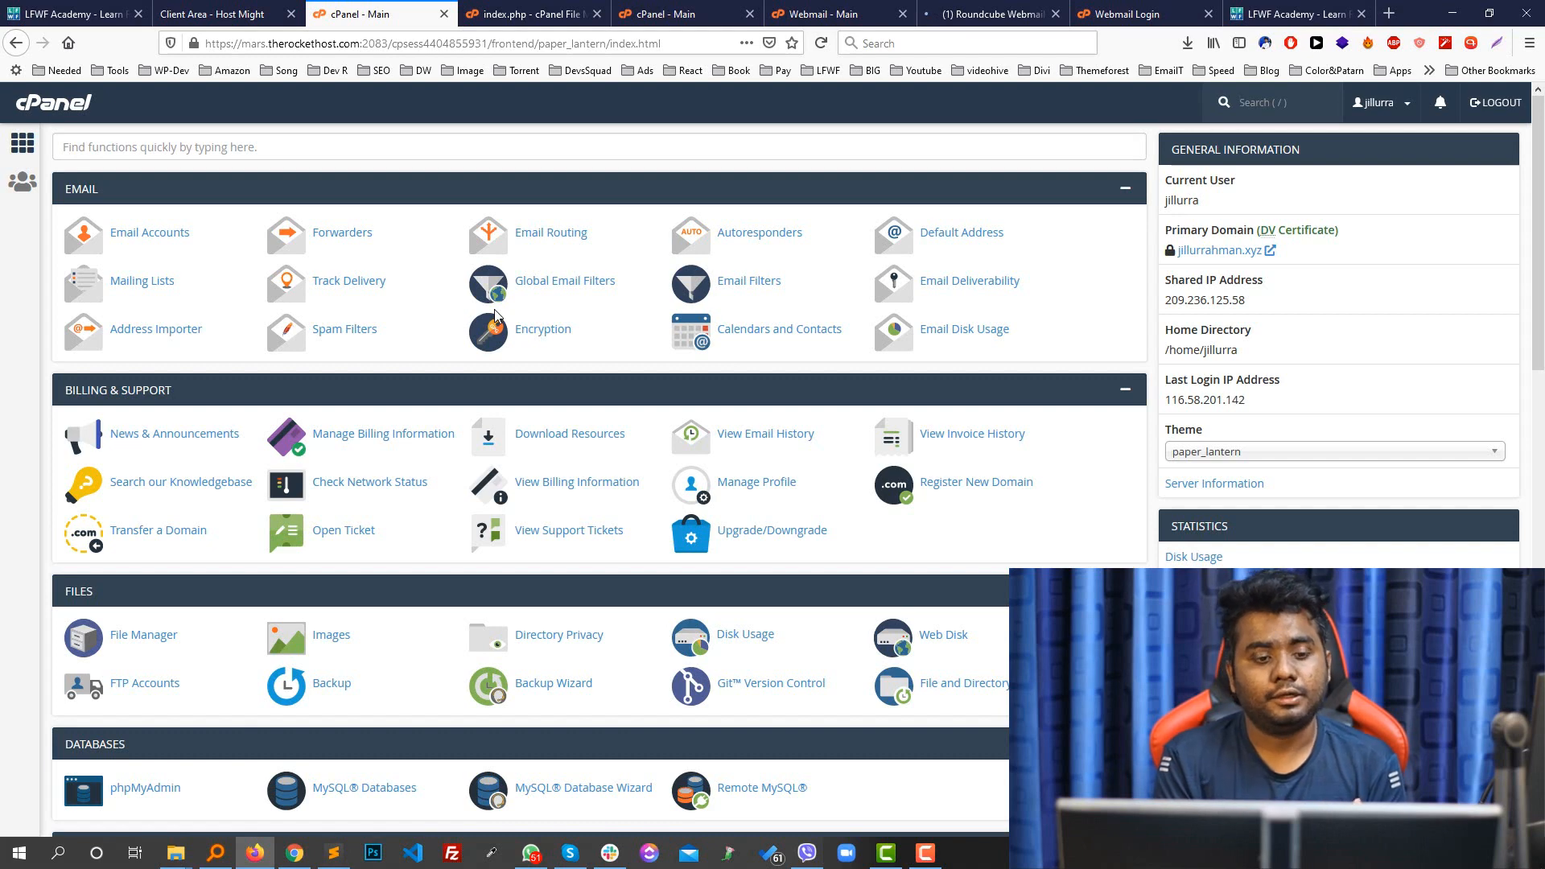
pyautogui.scroll(-3, 169, 604)
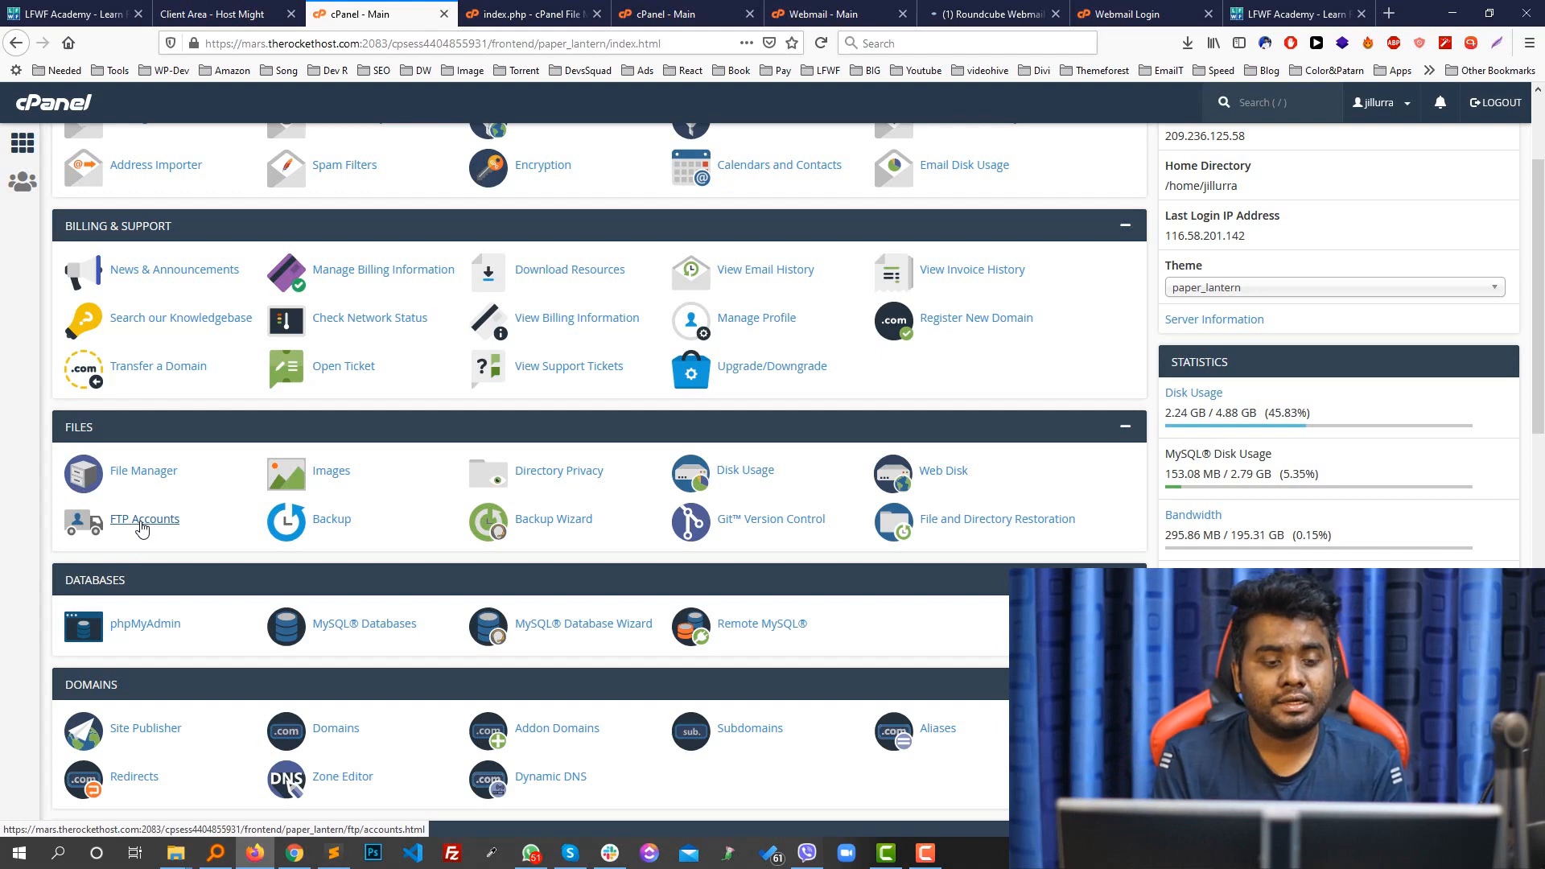
pyautogui.click(141, 523)
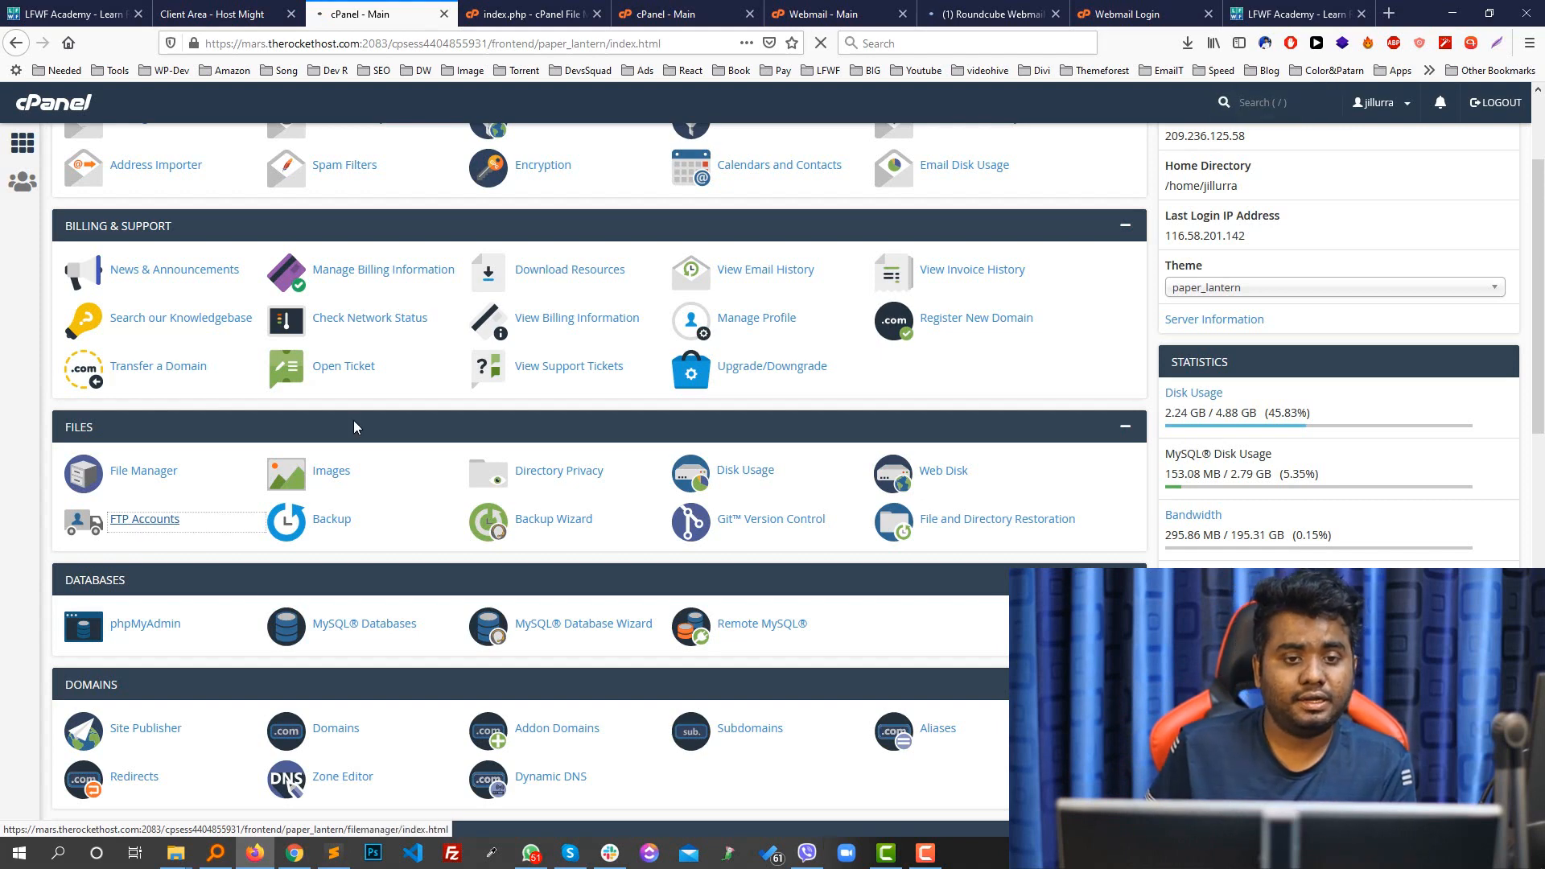
pyautogui.scroll(-3, 433, 478)
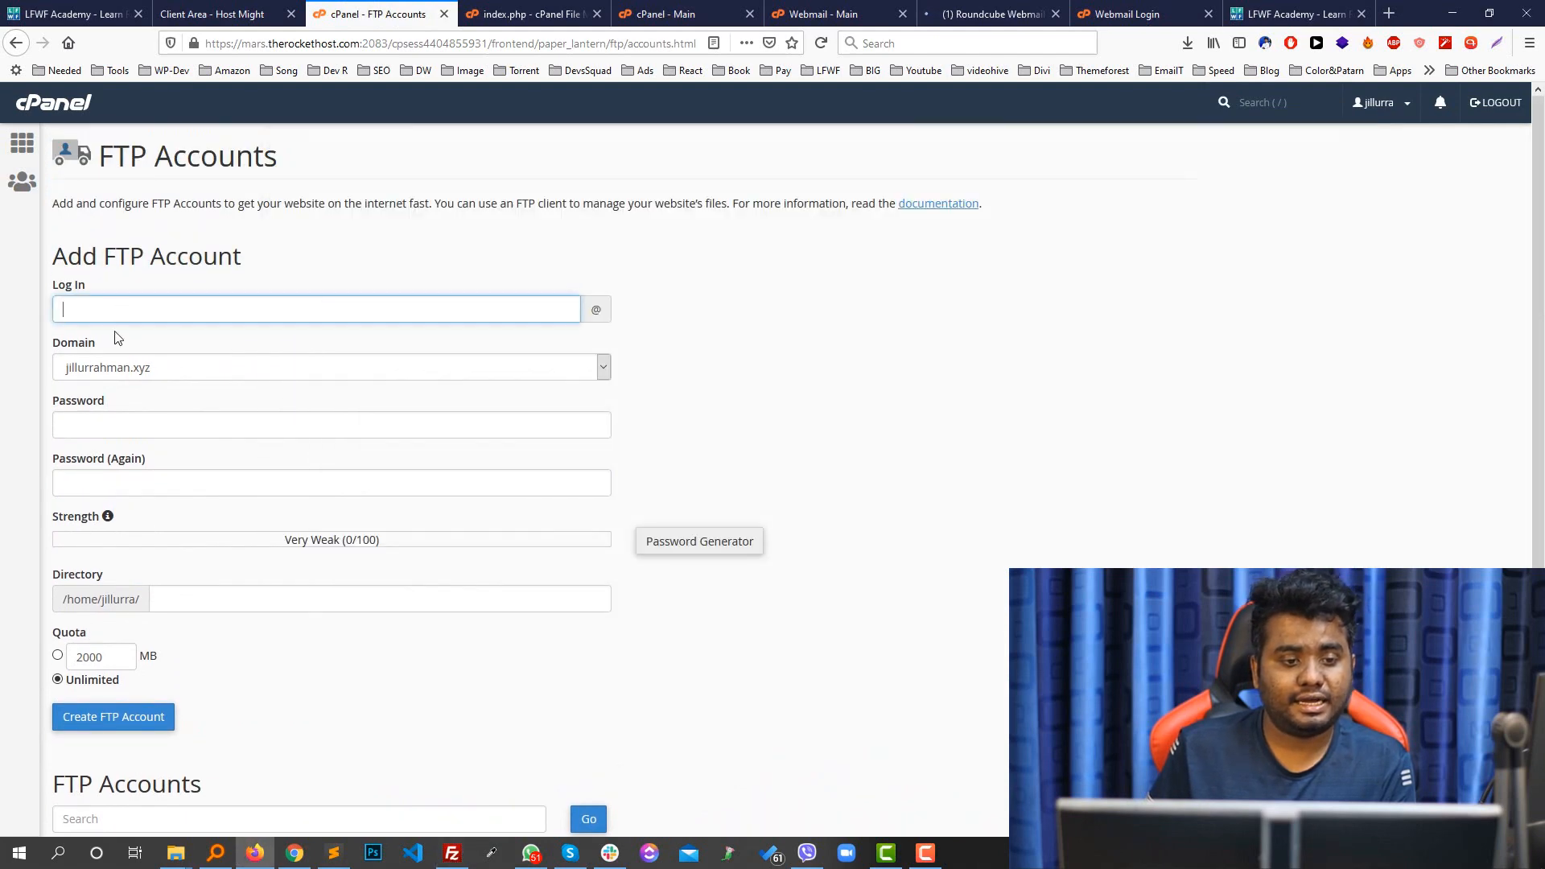
# - Switch to FileZilla and look over its connection fields and its local and remote file panes
pyautogui.click(452, 852)
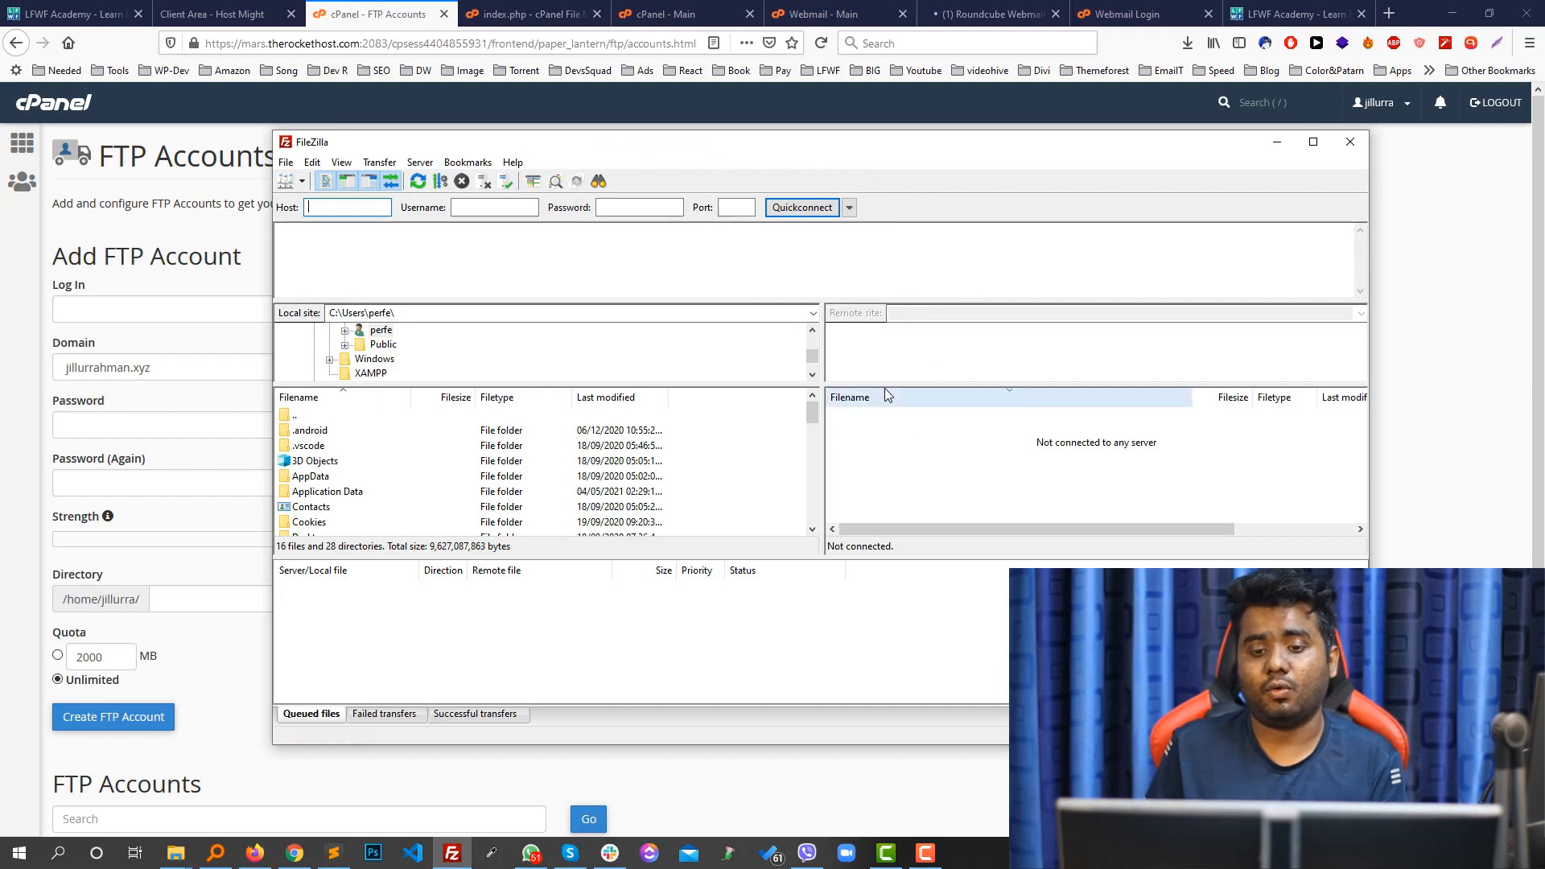
pyautogui.click(212, 13)
pyautogui.click(374, 14)
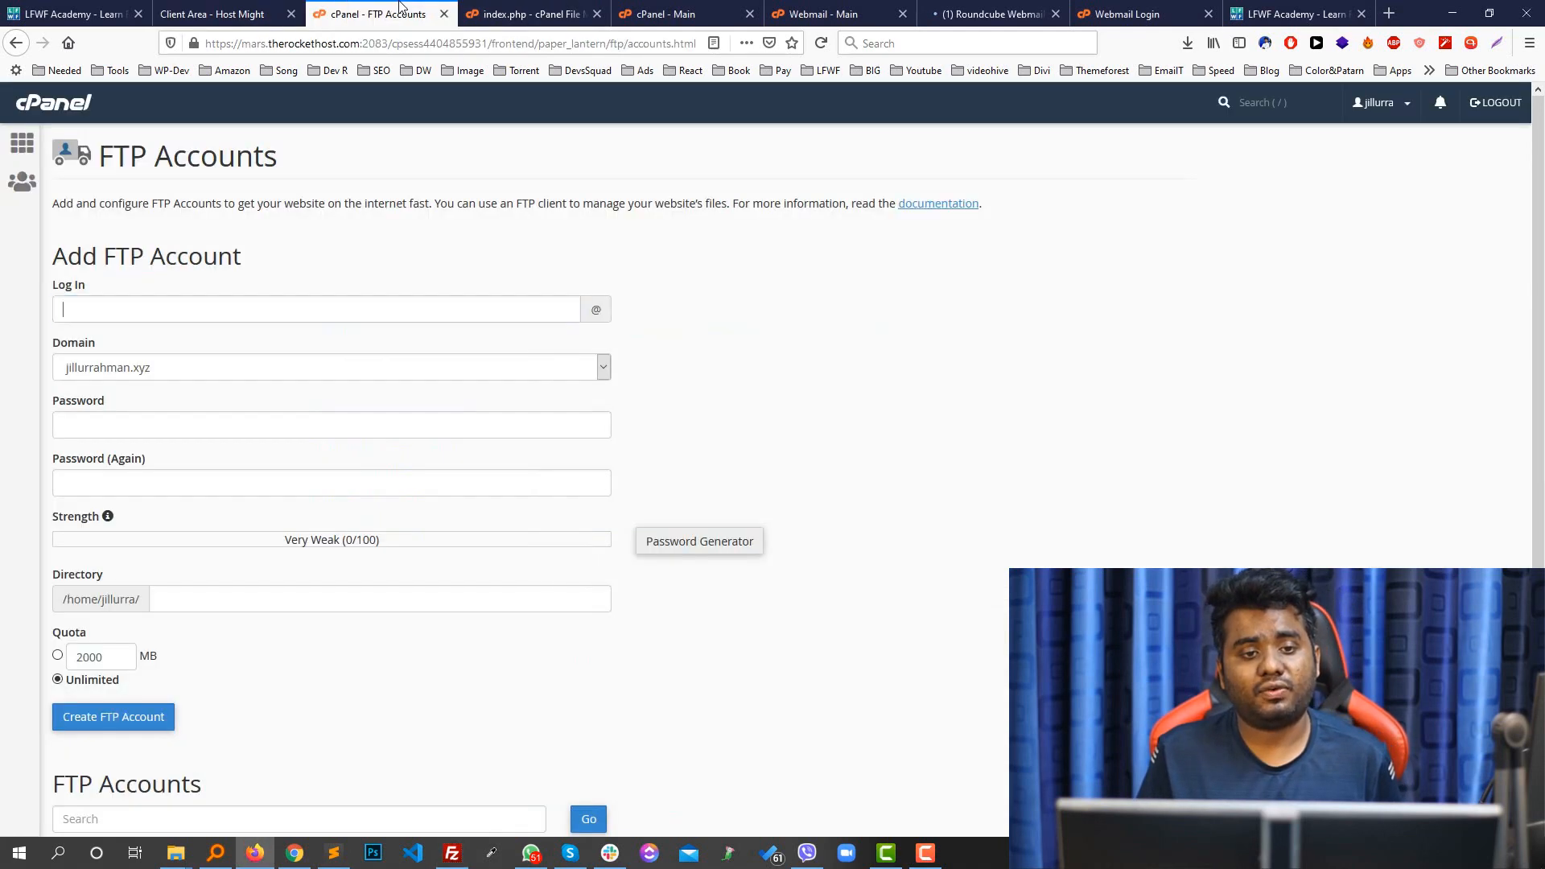
pyautogui.hotkey('alt', 'Tab')
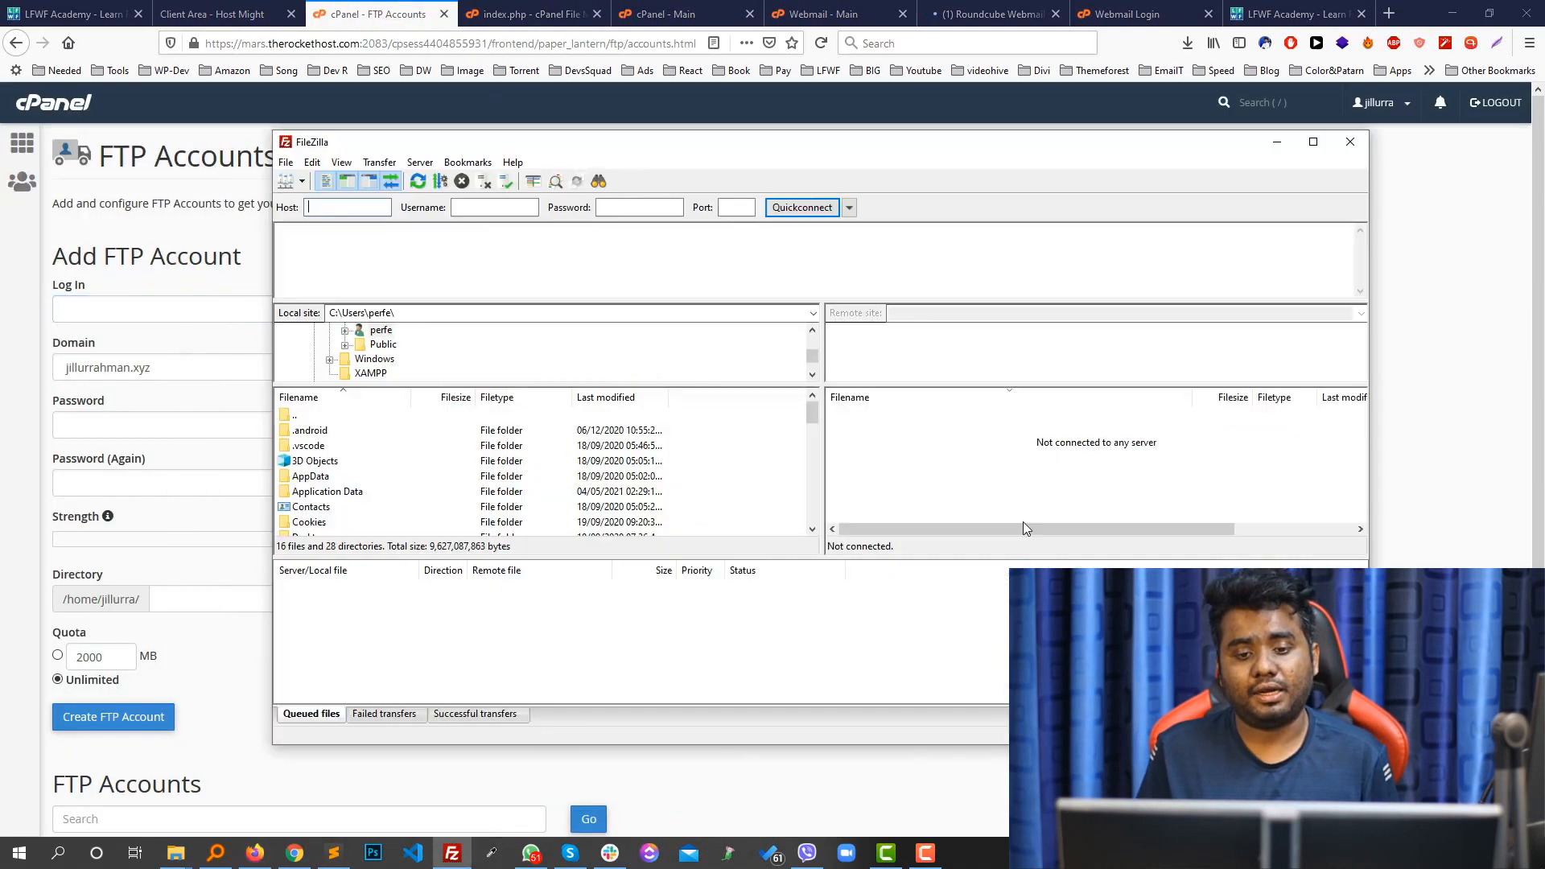
pyautogui.rightClick(944, 456)
pyautogui.click(910, 488)
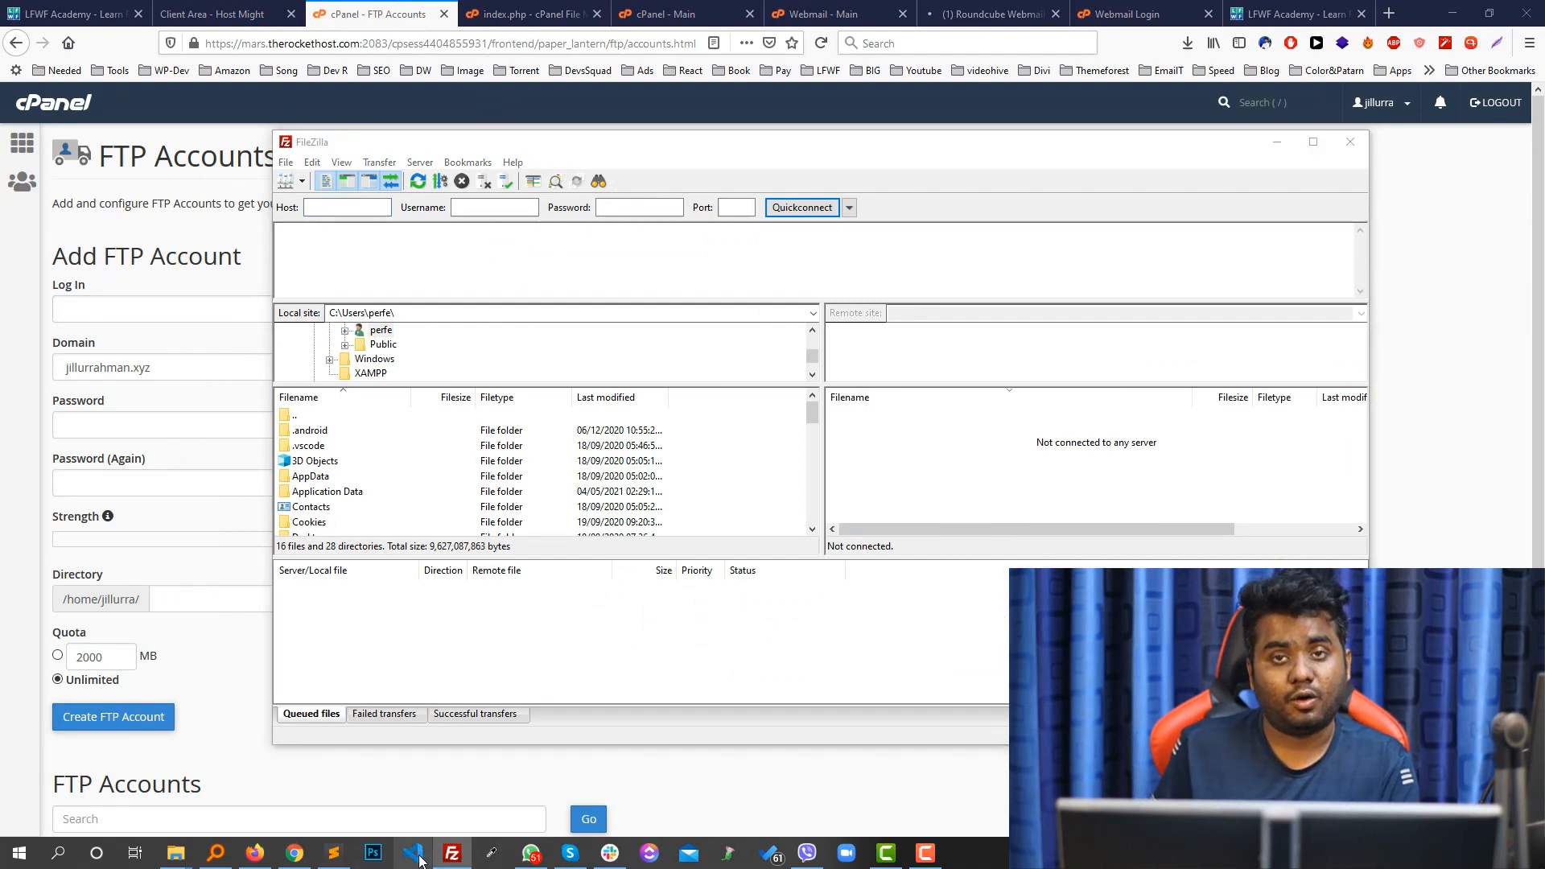
pyautogui.click(422, 856)
pyautogui.click(412, 854)
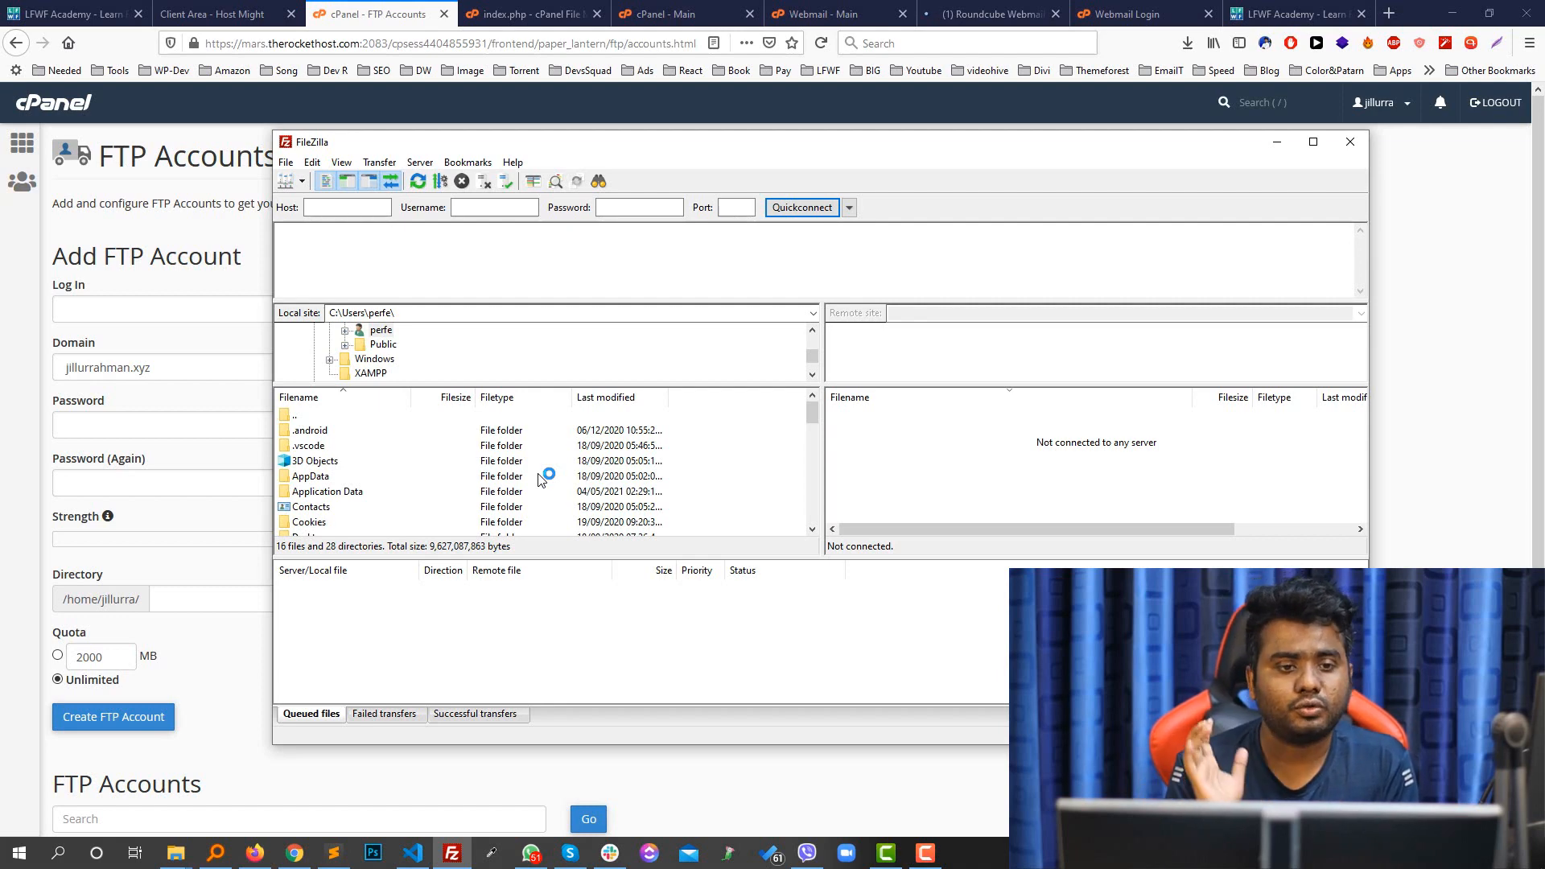
pyautogui.click(184, 248)
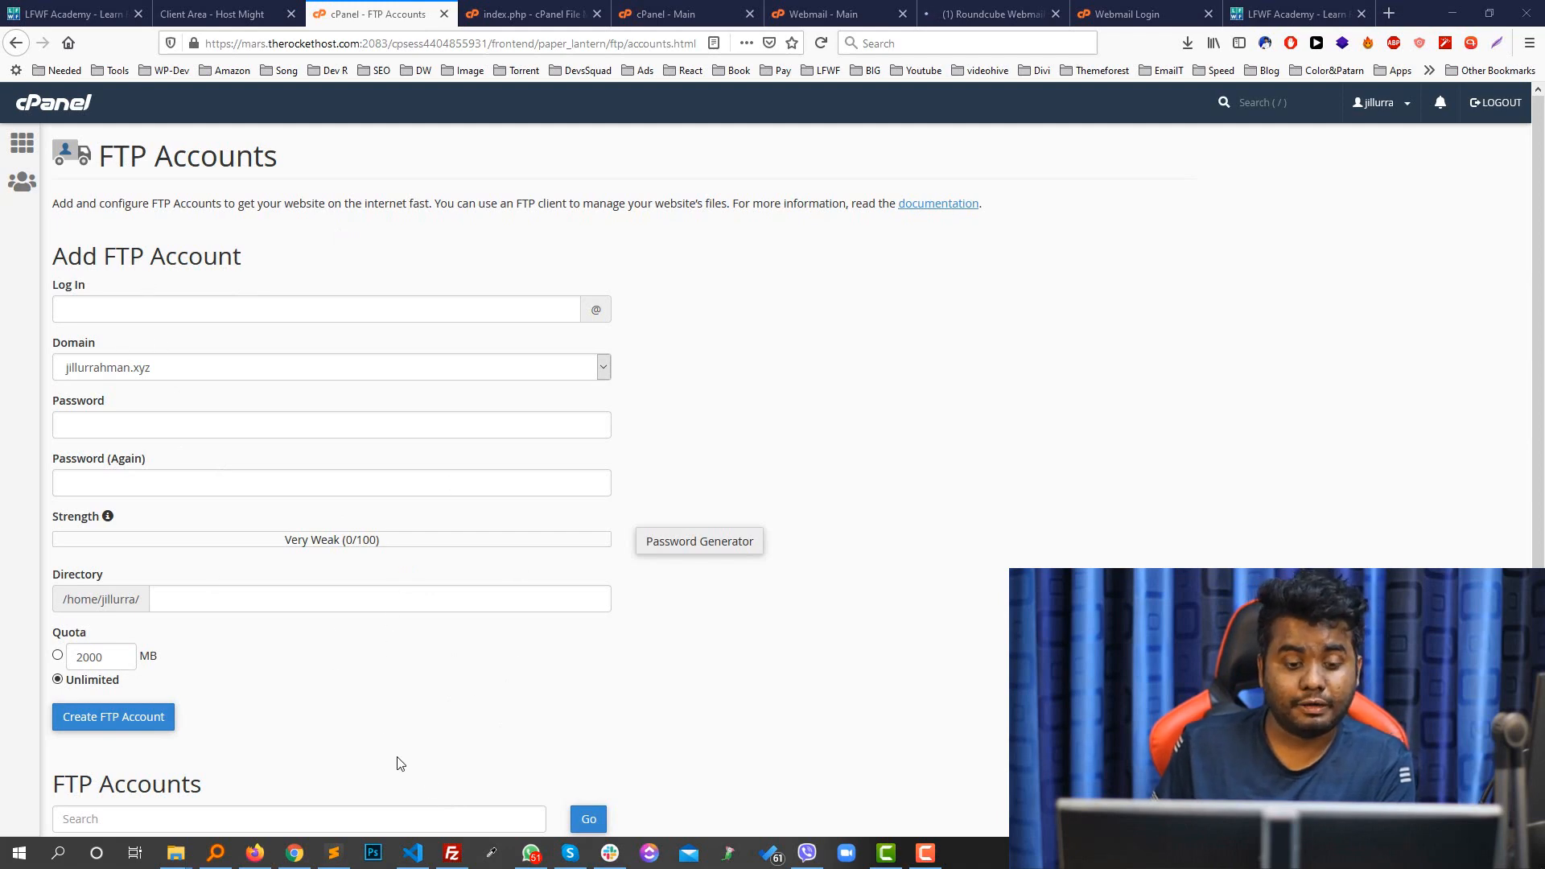
pyautogui.click(452, 852)
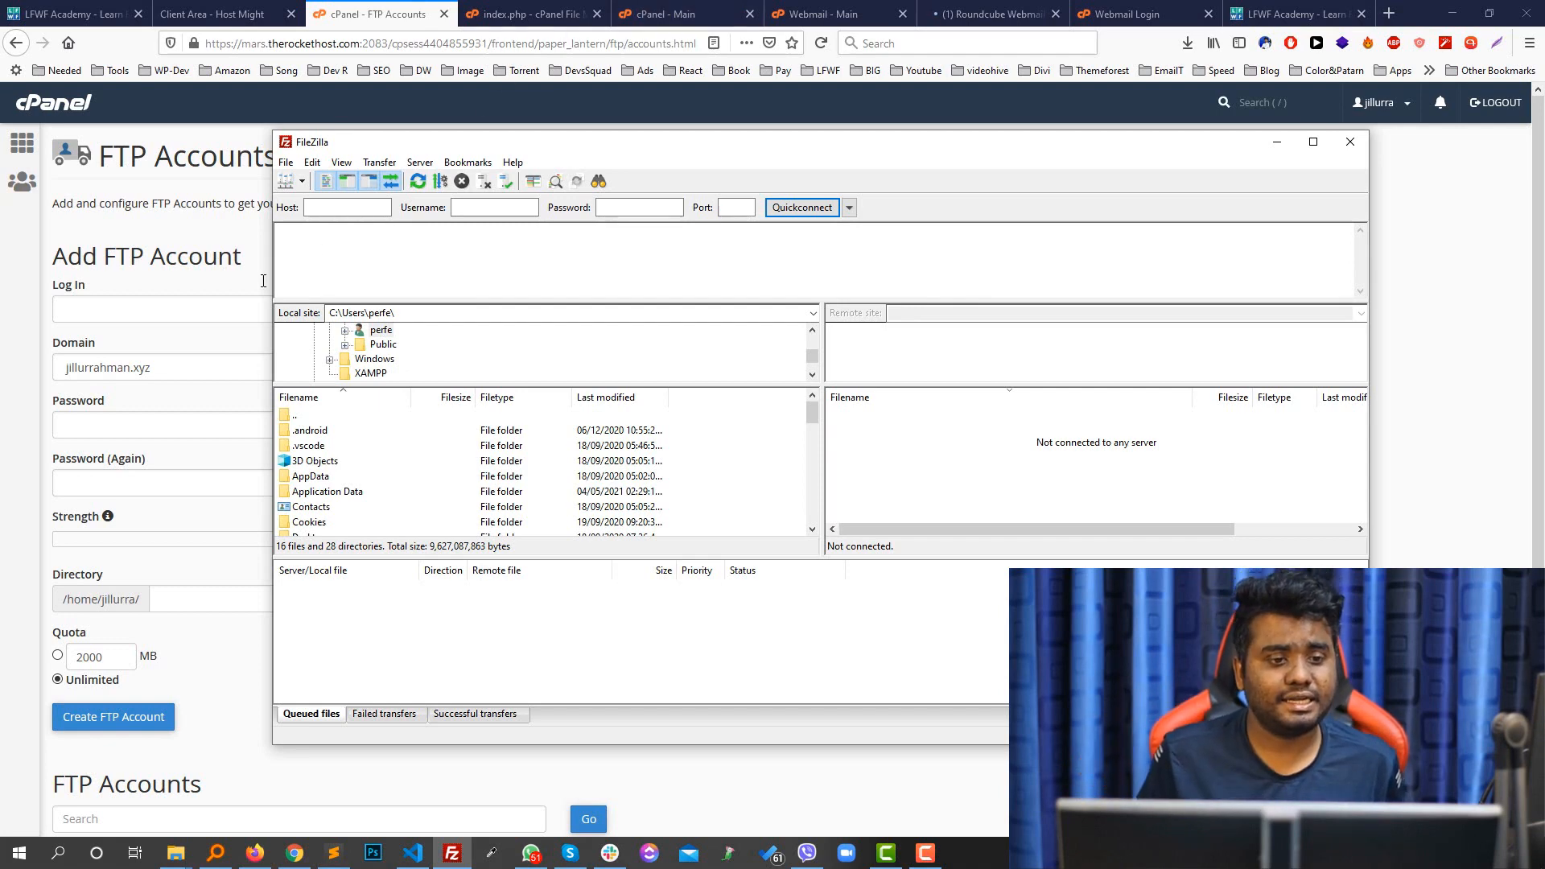
# - Return to the FTP Accounts page in the browser and enter testftp as the new account's login
pyautogui.click(124, 319)
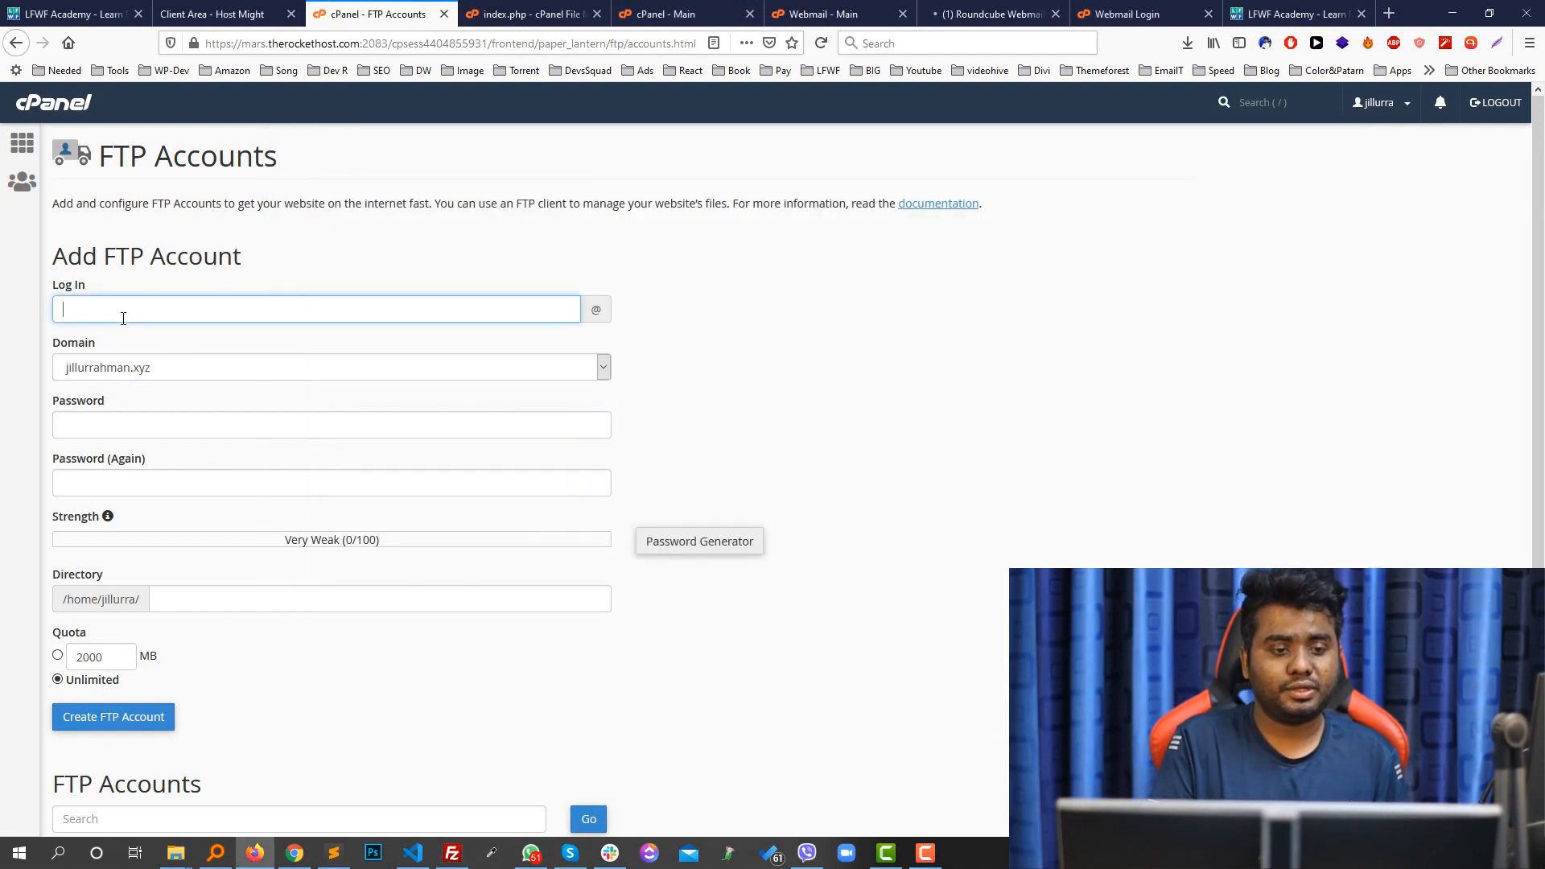
pyautogui.write('tes')
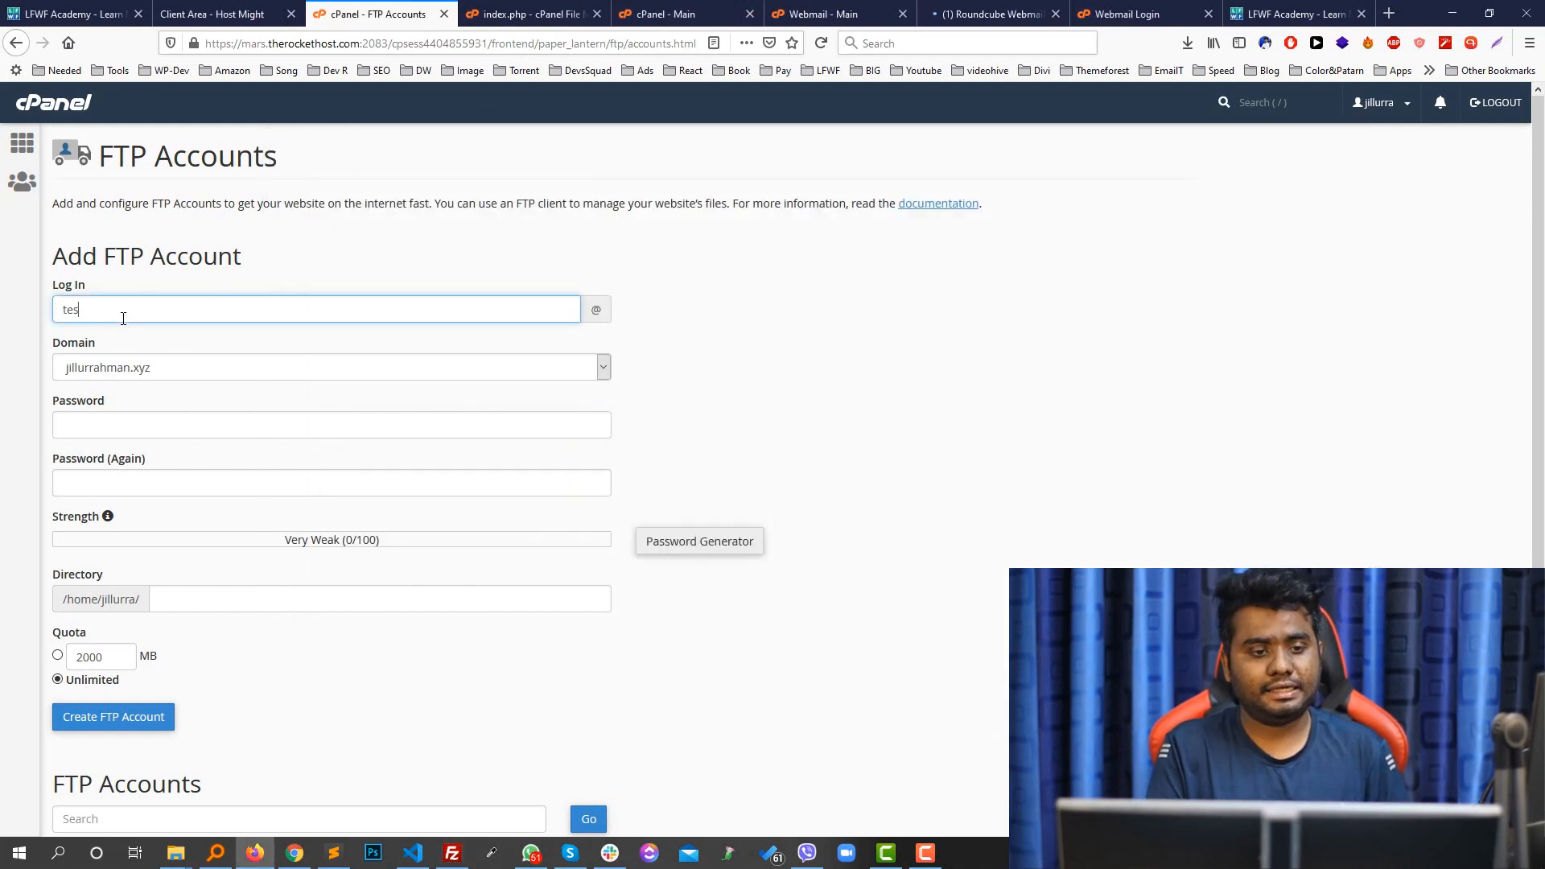
pyautogui.write('tftp')
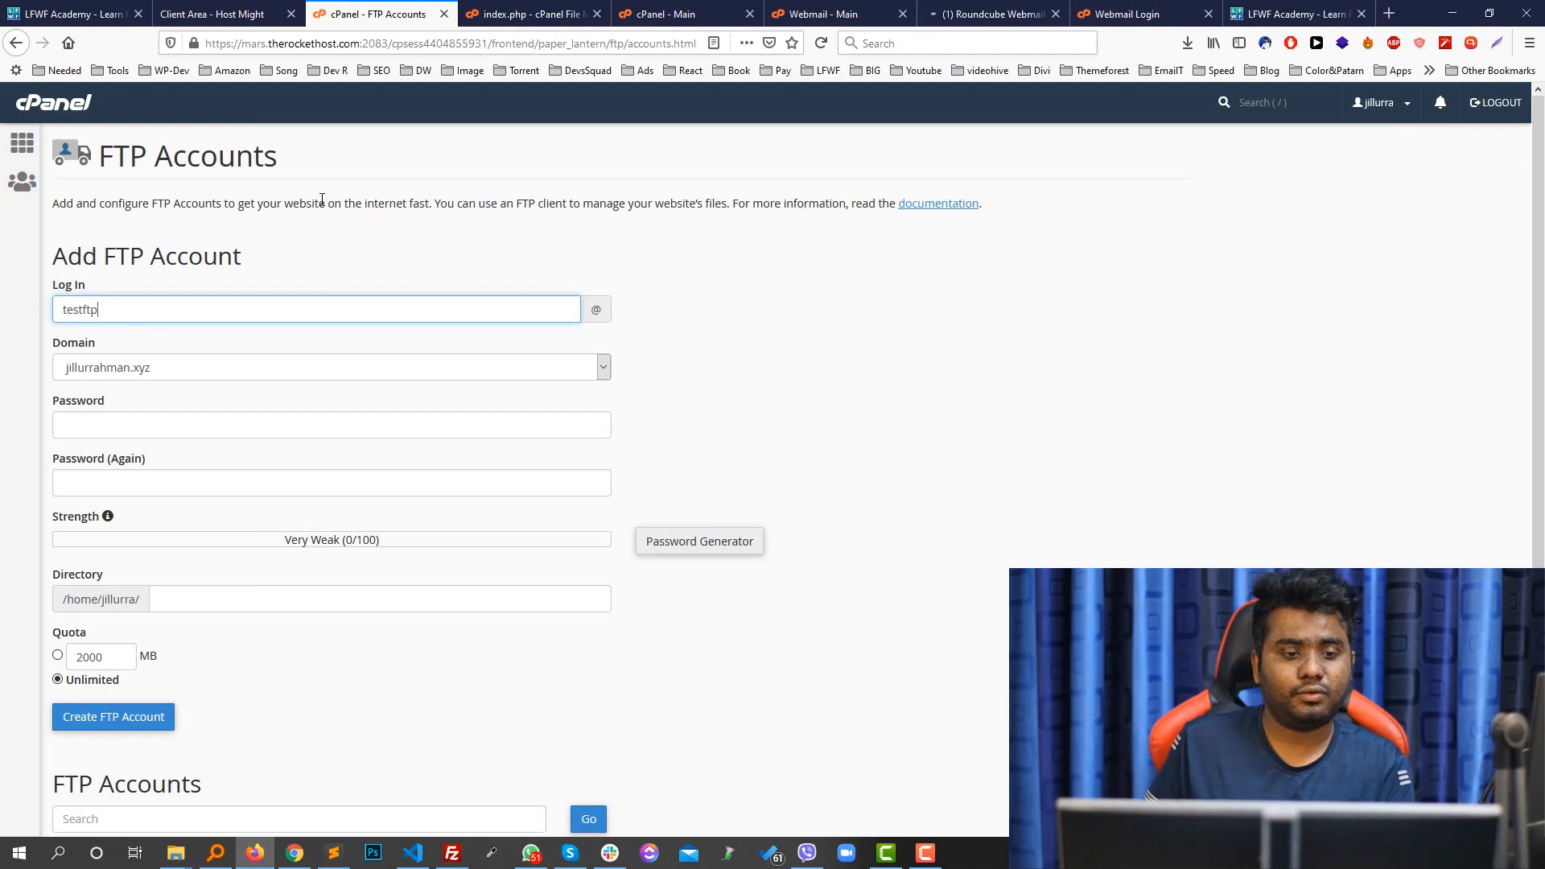
# - Generate a password for the new FTP account, confirm it has been copied to a safe place, and use it in both password fields
pyautogui.click(130, 431)
pyautogui.click(199, 425)
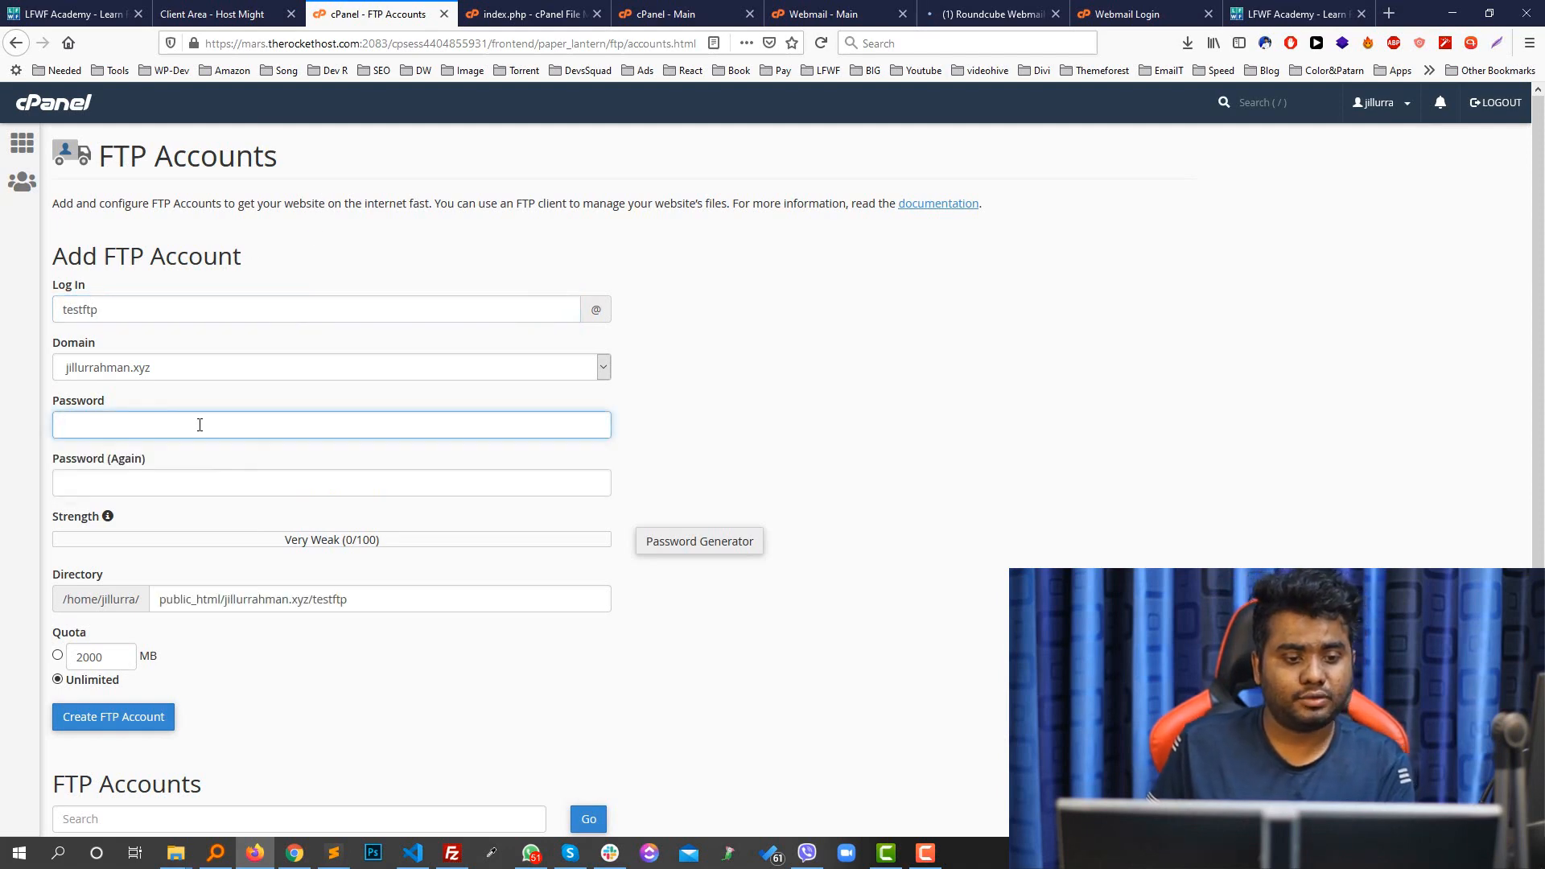
pyautogui.click(703, 561)
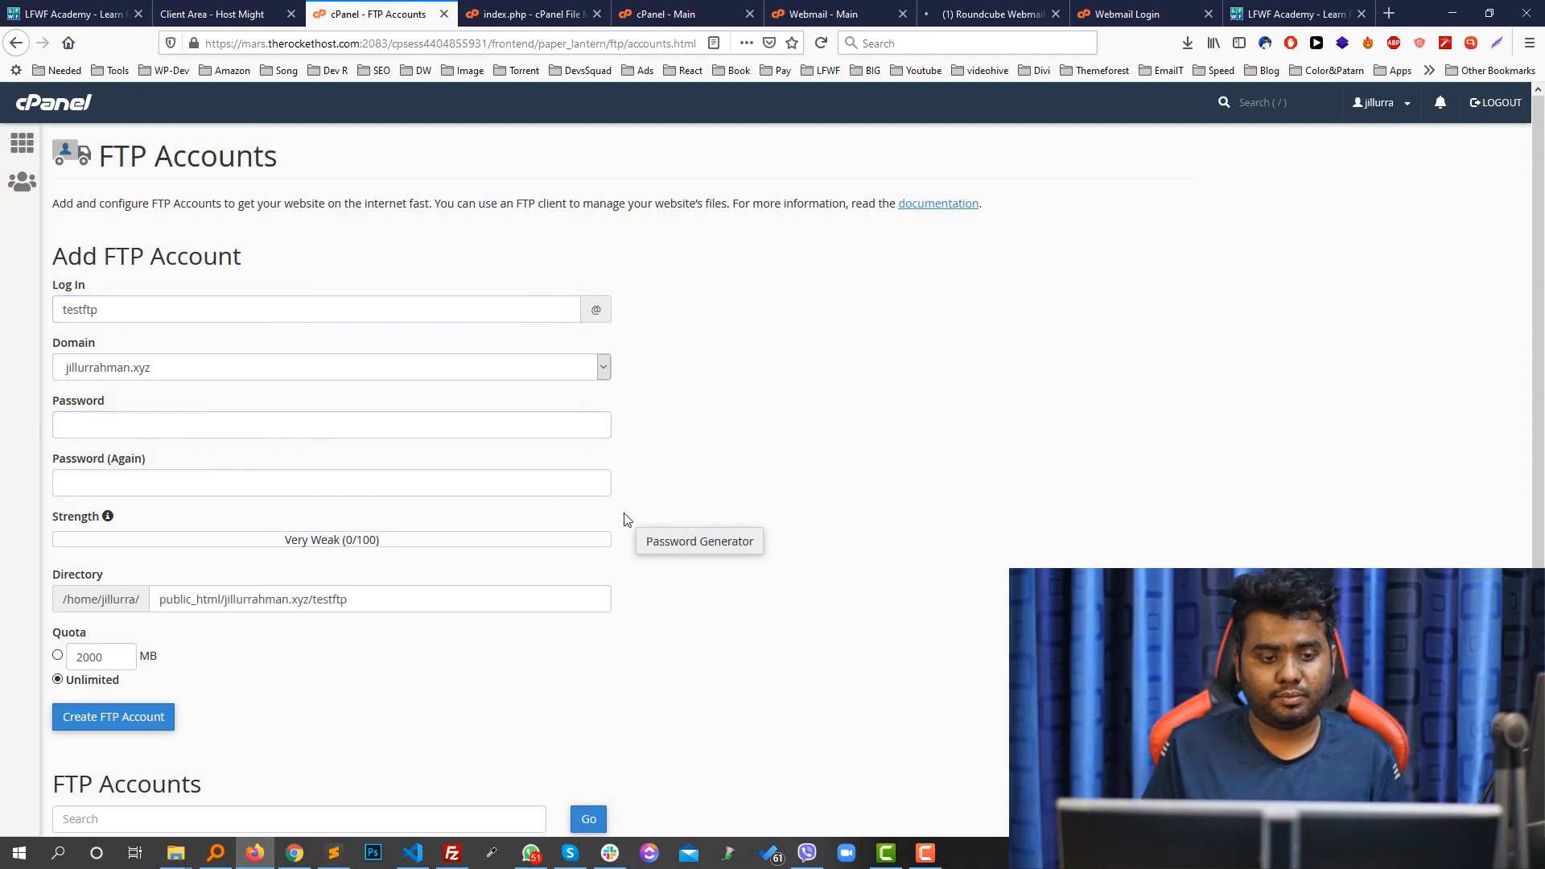
pyautogui.click(676, 545)
pyautogui.click(735, 439)
pyautogui.moveTo(685, 407); pyautogui.dragTo(730, 406)
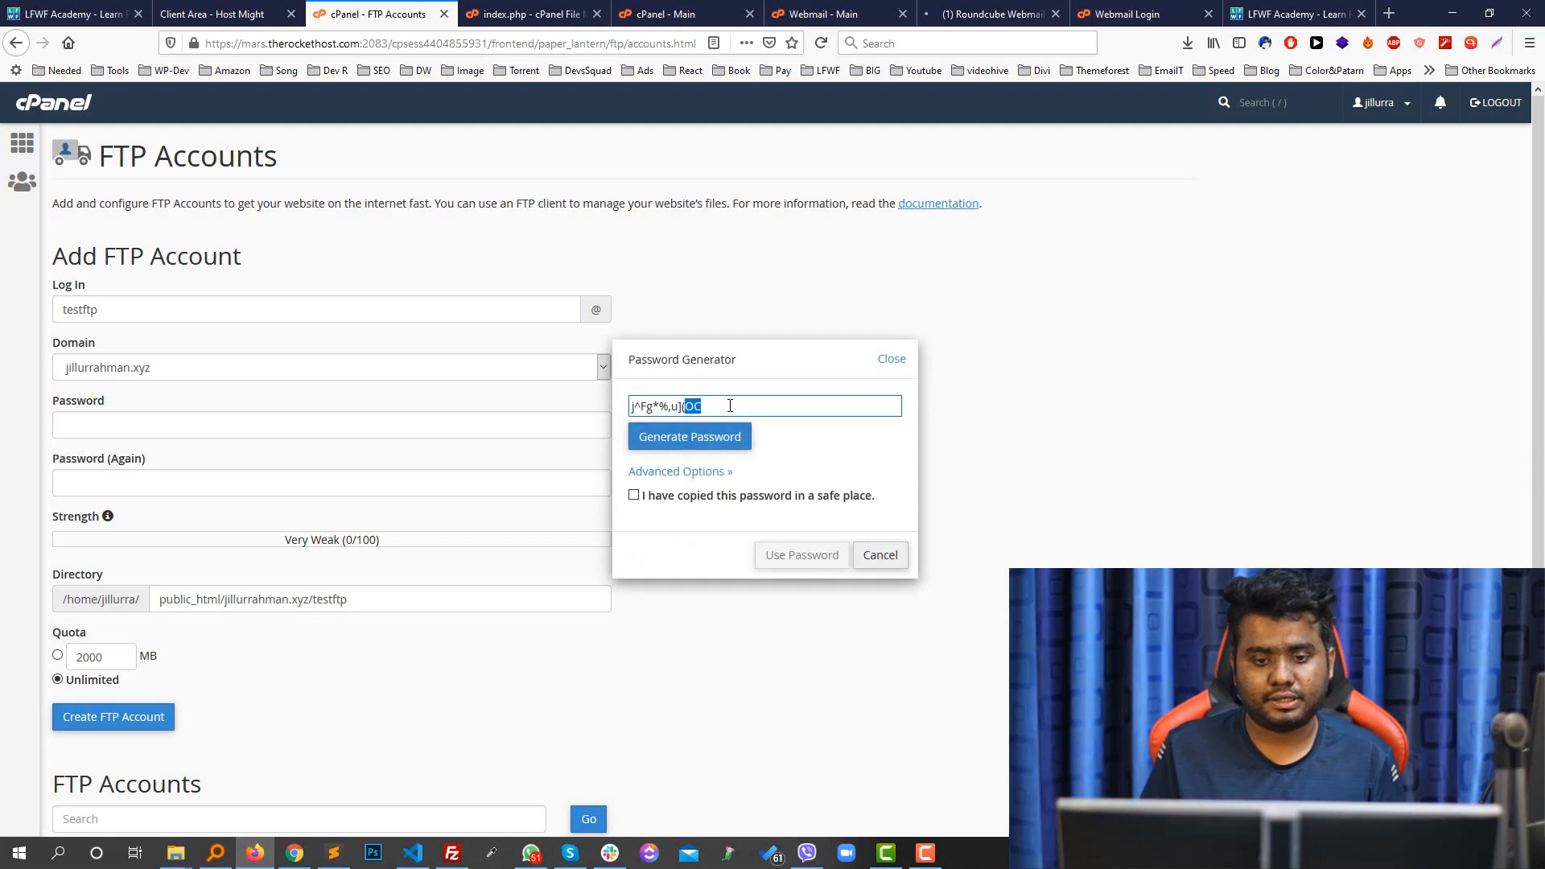
pyautogui.tripleClick(730, 405)
pyautogui.click(731, 437)
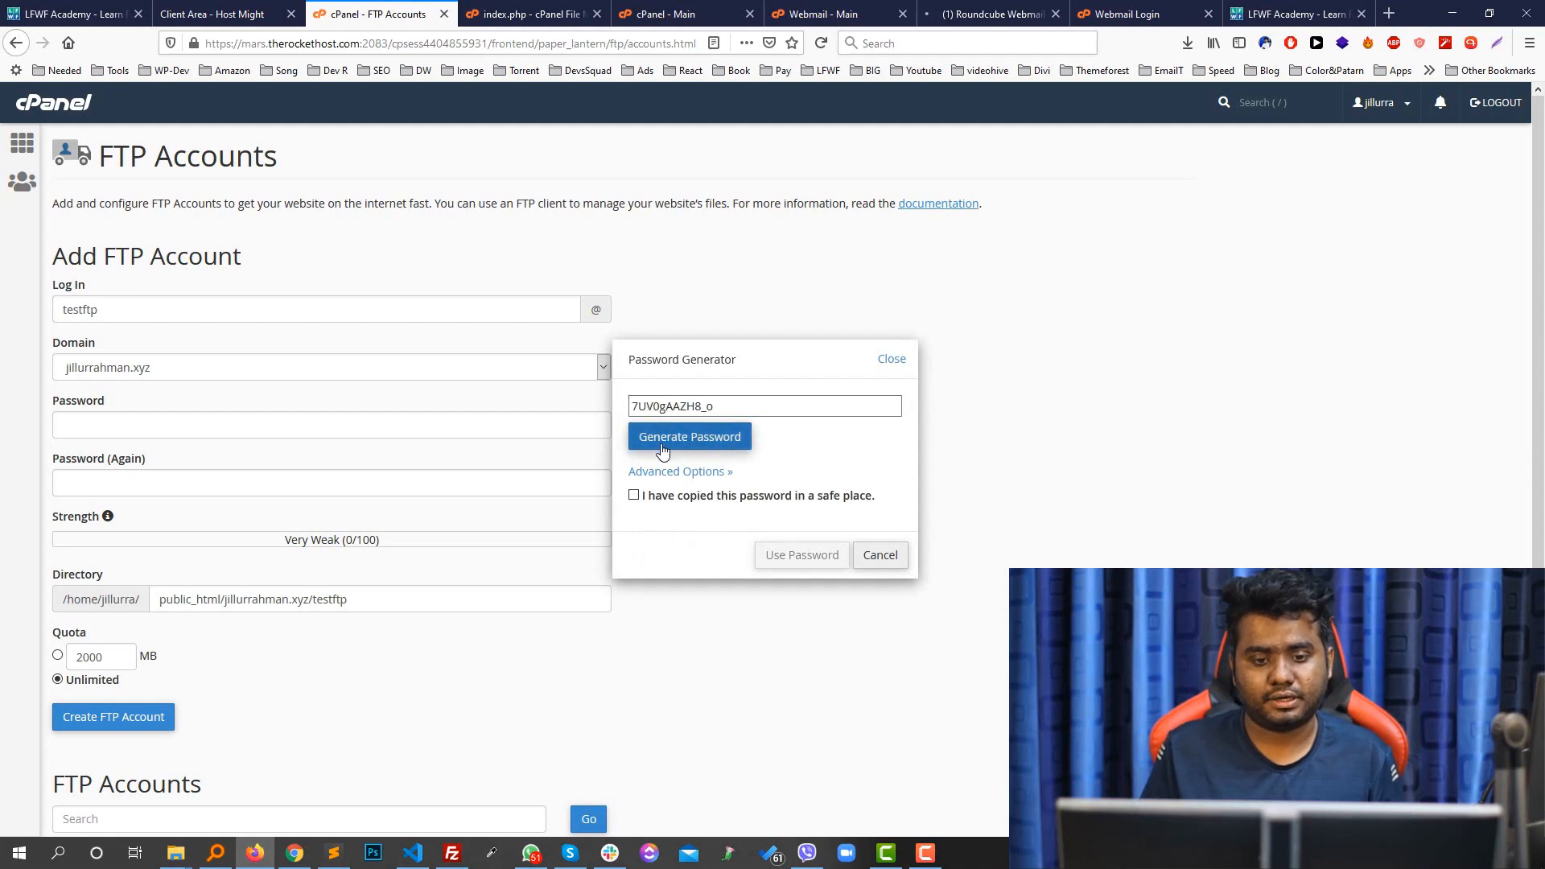
pyautogui.click(670, 496)
pyautogui.click(802, 555)
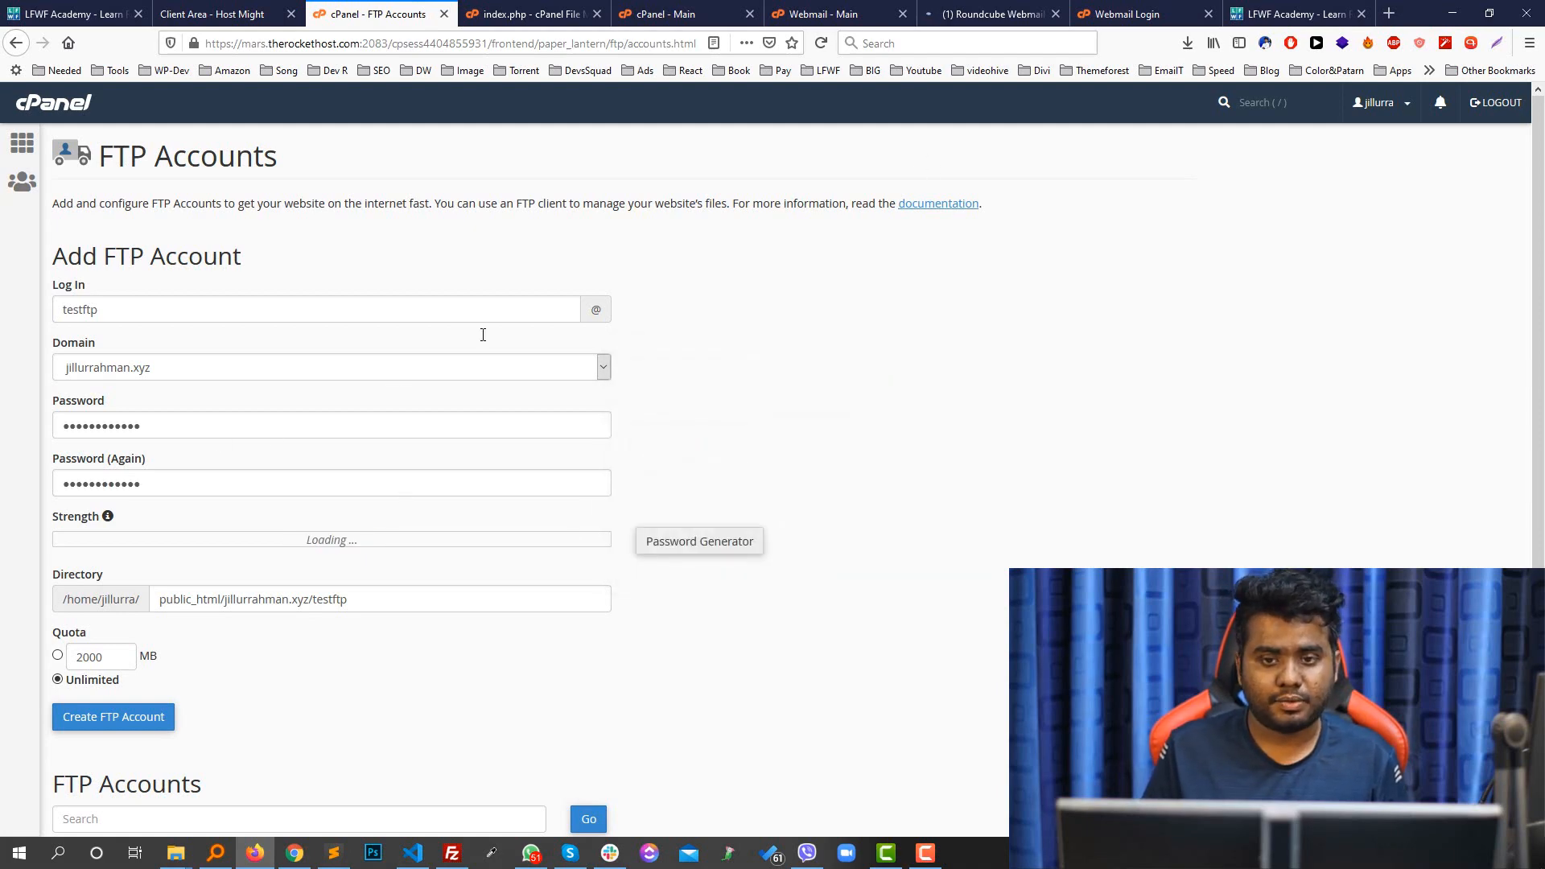
# - Paste the copied FTP account password into the browser's search box as a temporary note
pyautogui.scroll(-1, 293, 528)
pyautogui.click(908, 43)
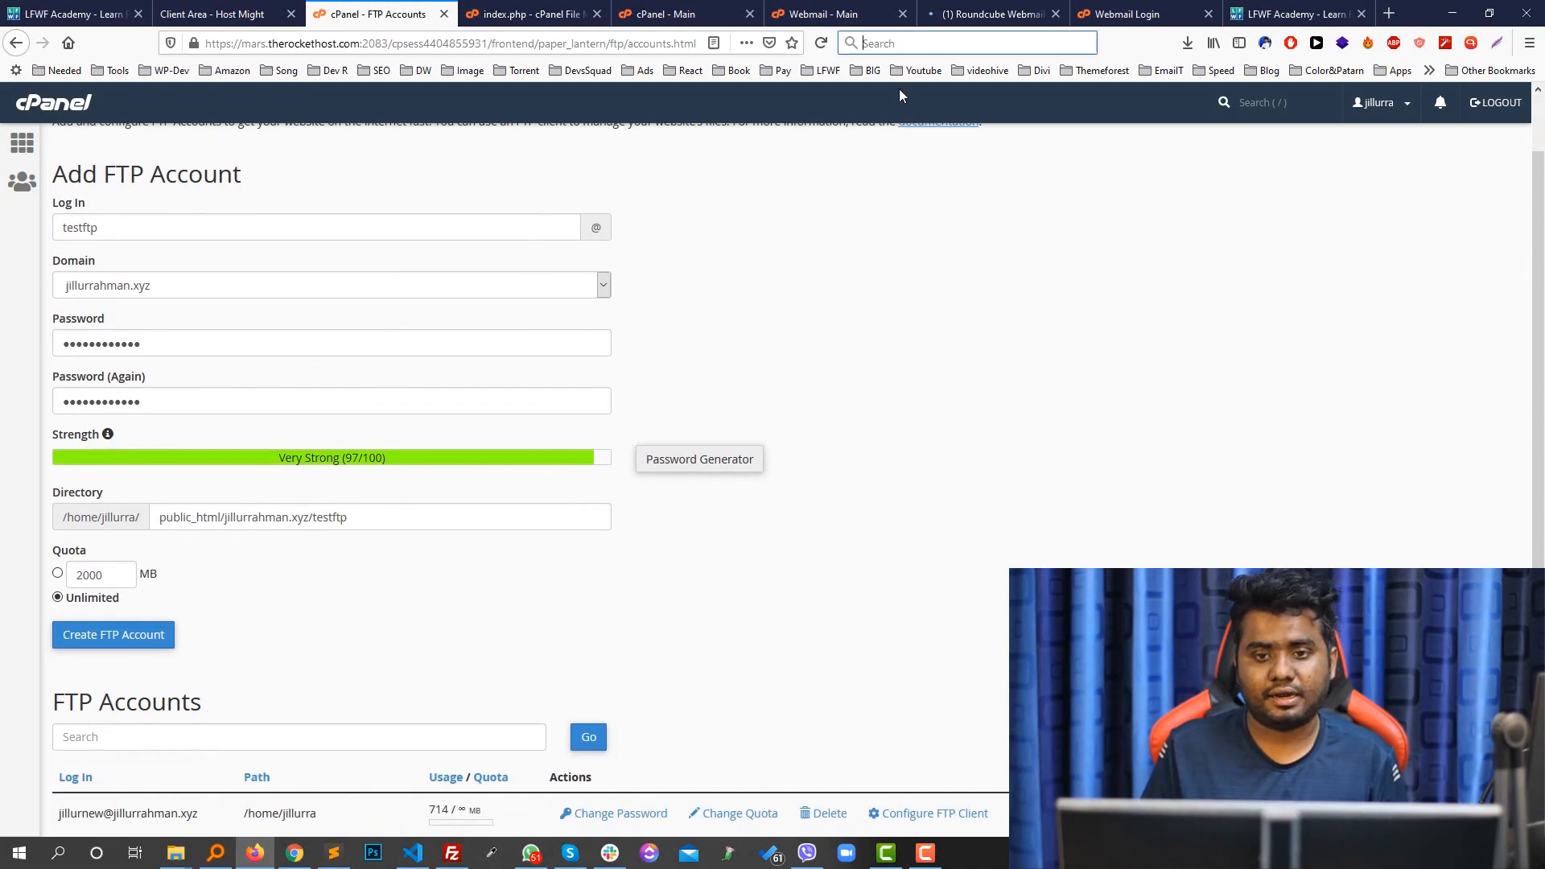
pyautogui.hotkey('ctrl', 'v')
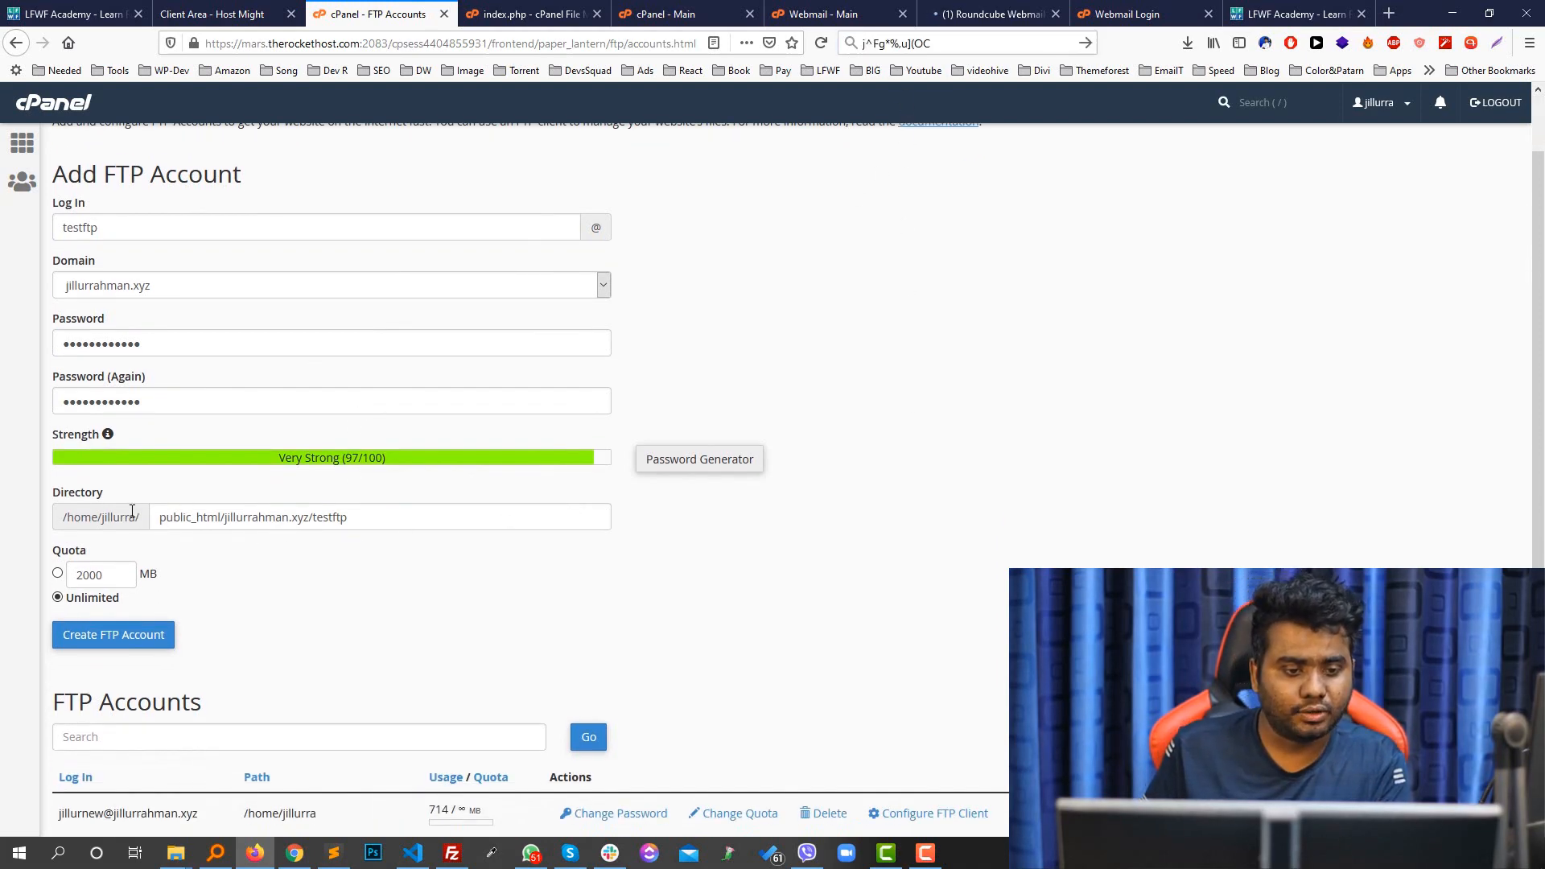
pyautogui.moveTo(167, 514); pyautogui.dragTo(359, 509)
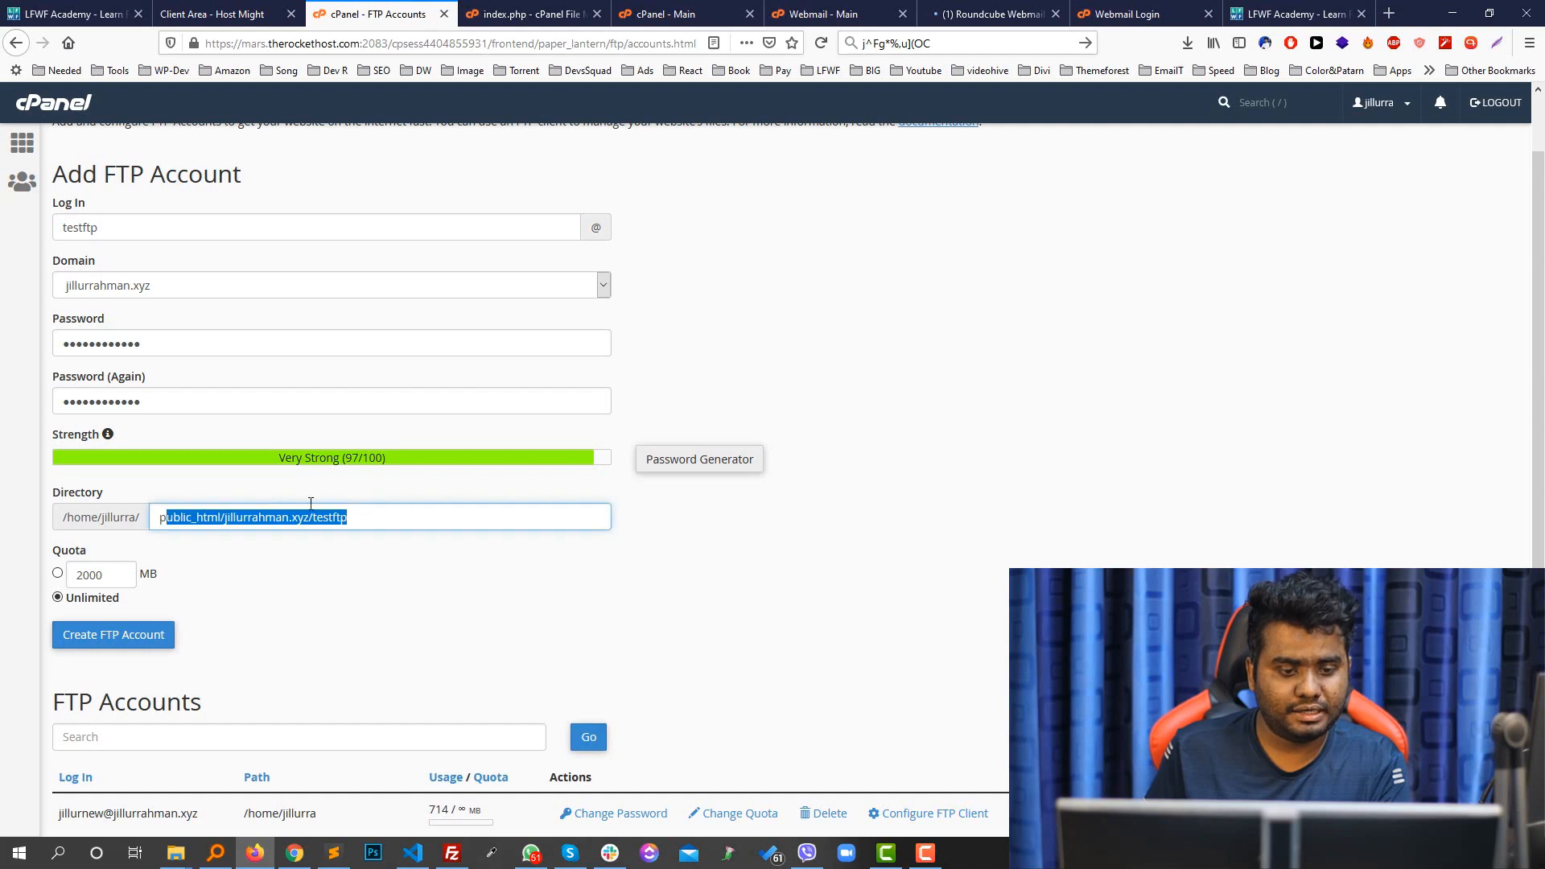
pyautogui.tripleClick(247, 513)
pyautogui.click(225, 516)
pyautogui.moveTo(224, 516); pyautogui.dragTo(348, 518)
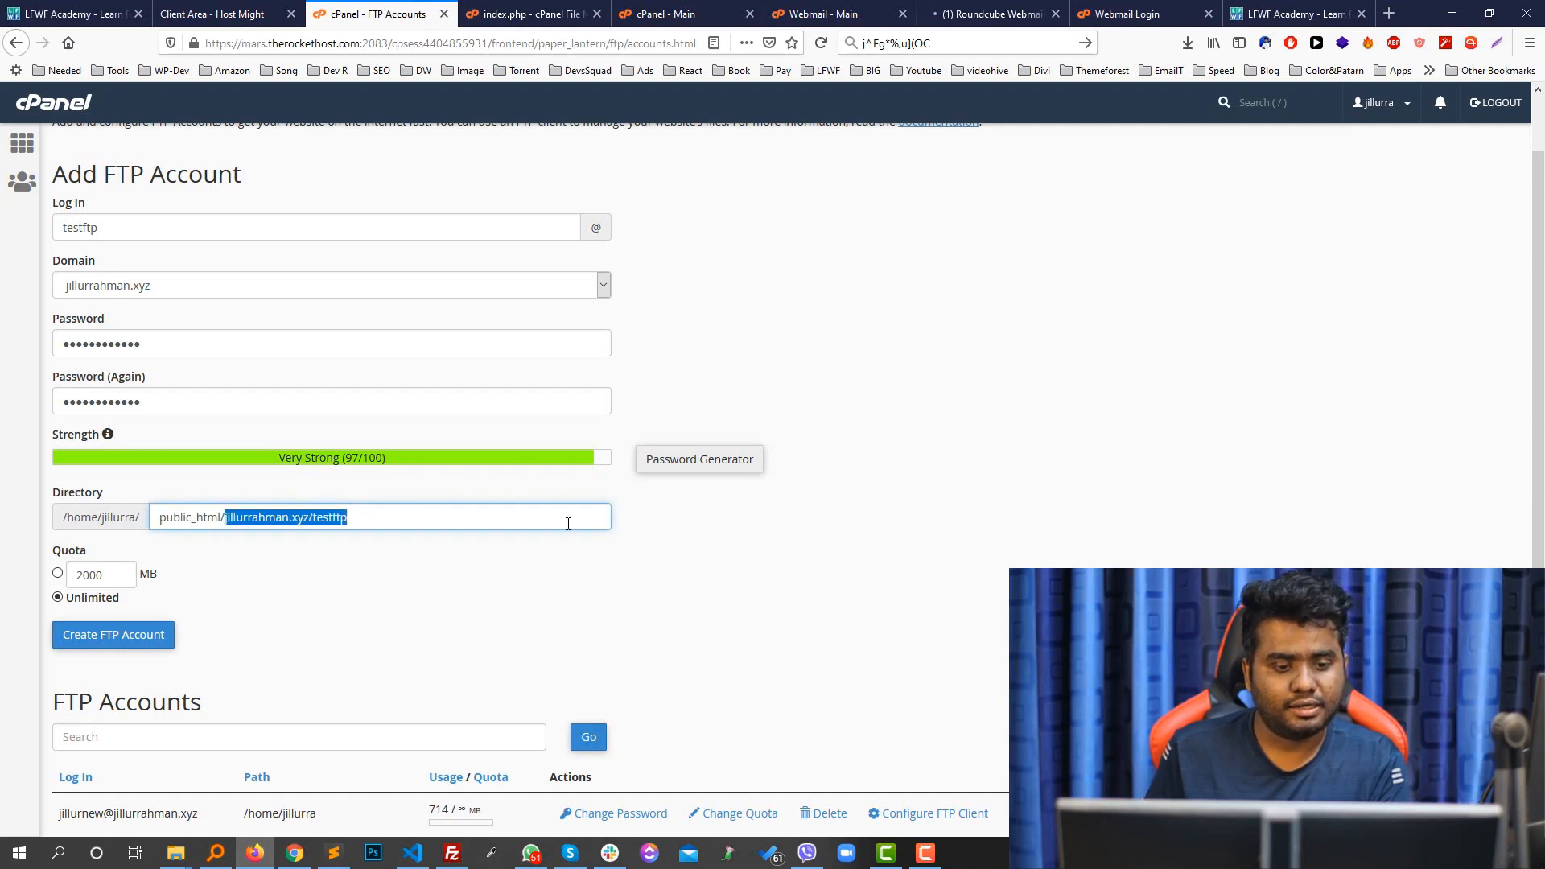
pyautogui.press('BackSpace')
pyautogui.press('BackSpace')
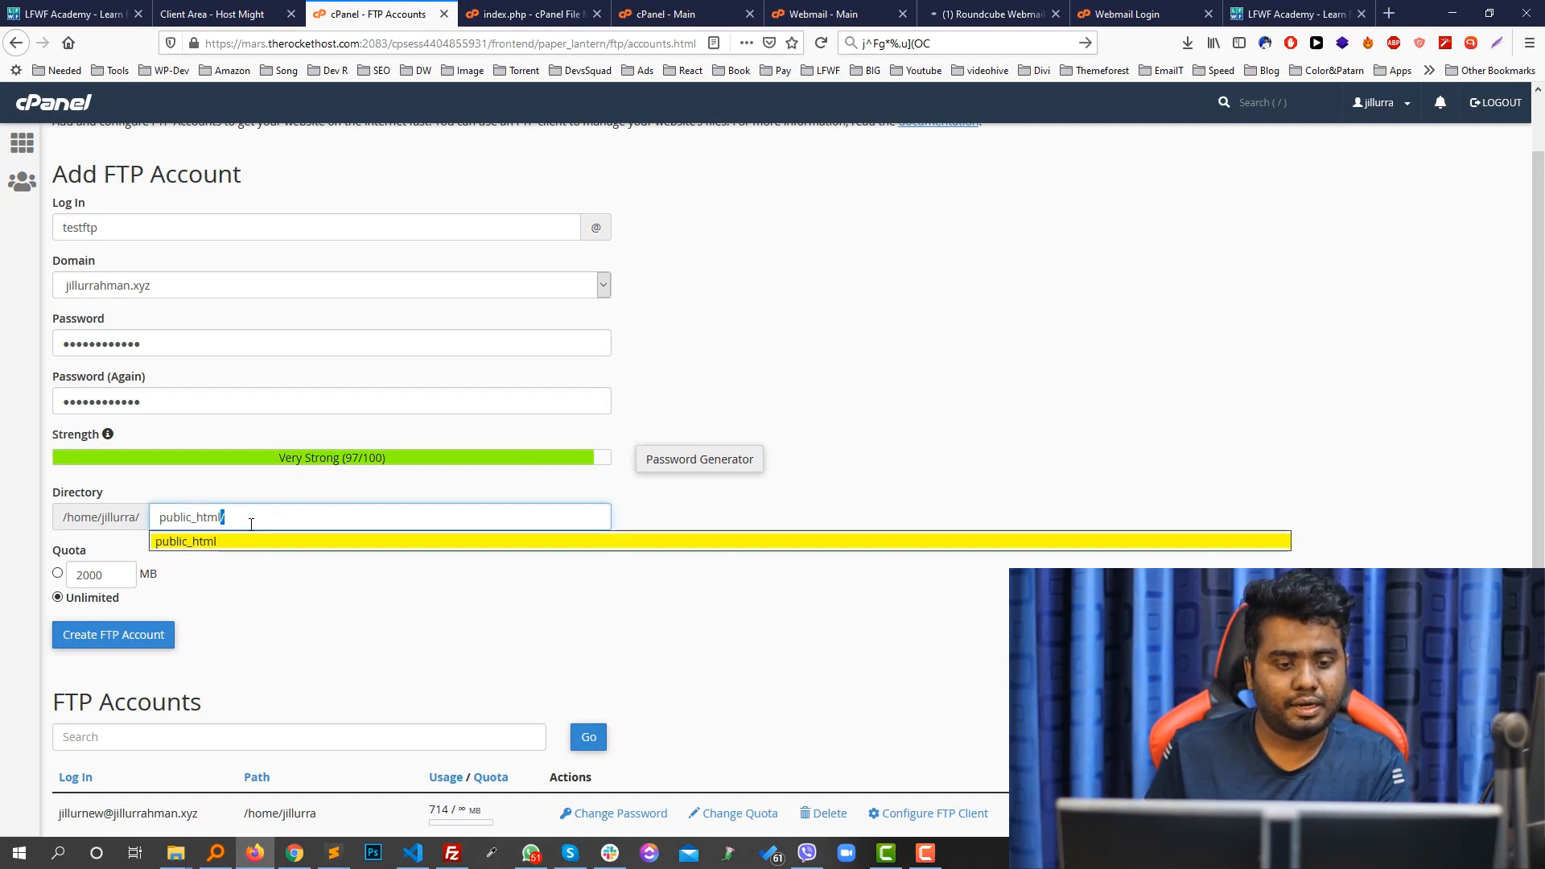
pyautogui.click(287, 578)
pyautogui.click(267, 521)
pyautogui.hotkey('ctrl', 'v')
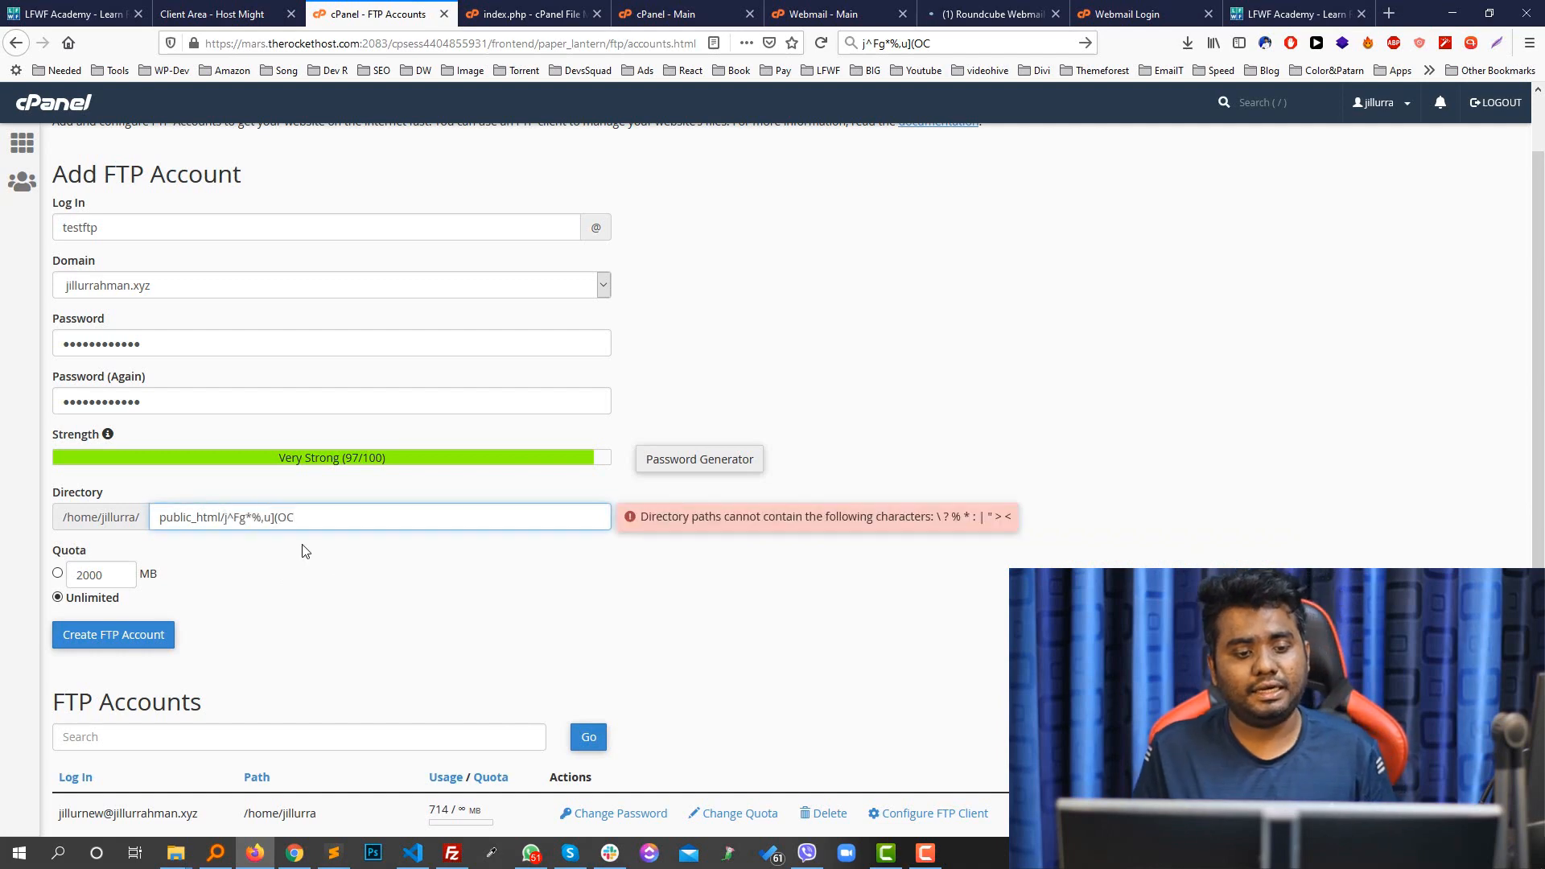
pyautogui.hotkey('ctrl', 'z')
pyautogui.hotkey('ctrl', 'z')
pyautogui.click(345, 604)
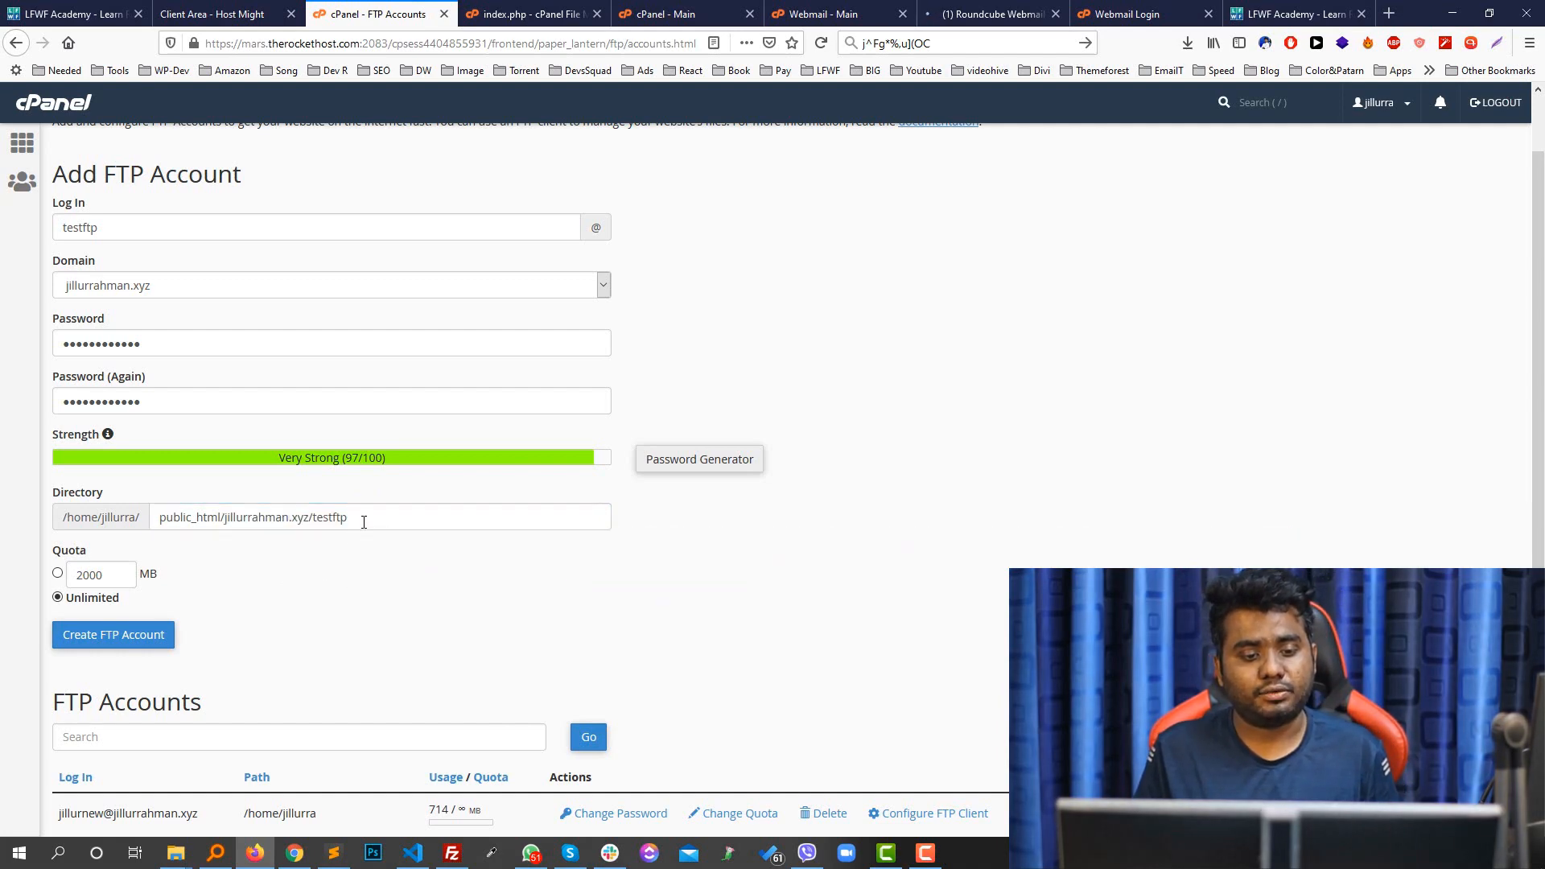
pyautogui.click(259, 516)
pyautogui.click(388, 516)
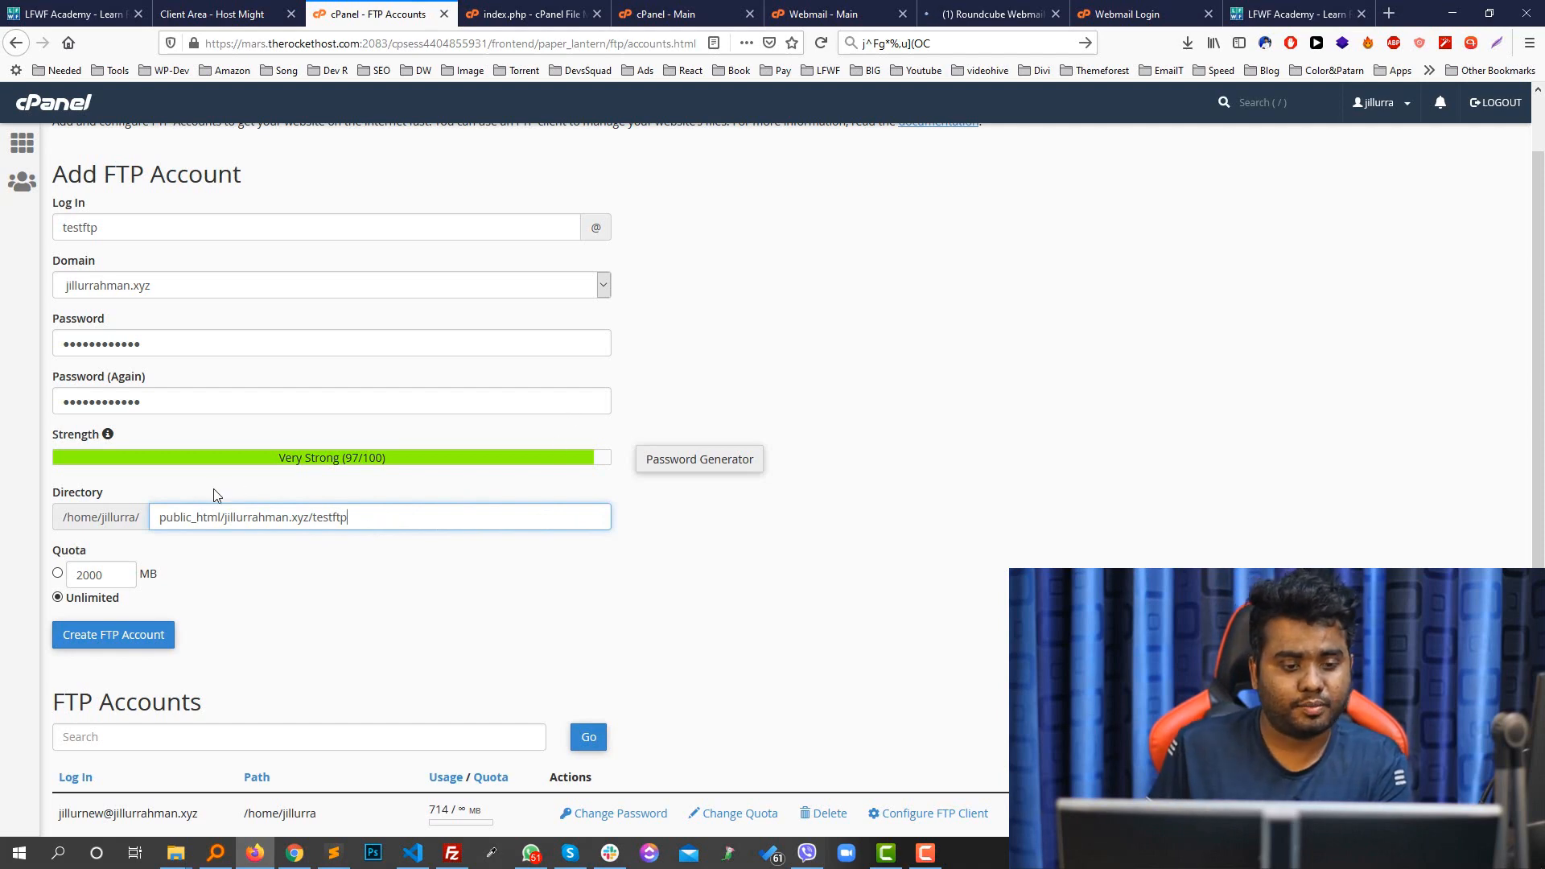
# - Clear the suggested directory path so only the home directory remains, and create the FTP account
pyautogui.tripleClick(199, 516)
pyautogui.press('BackSpace')
pyautogui.click(639, 524)
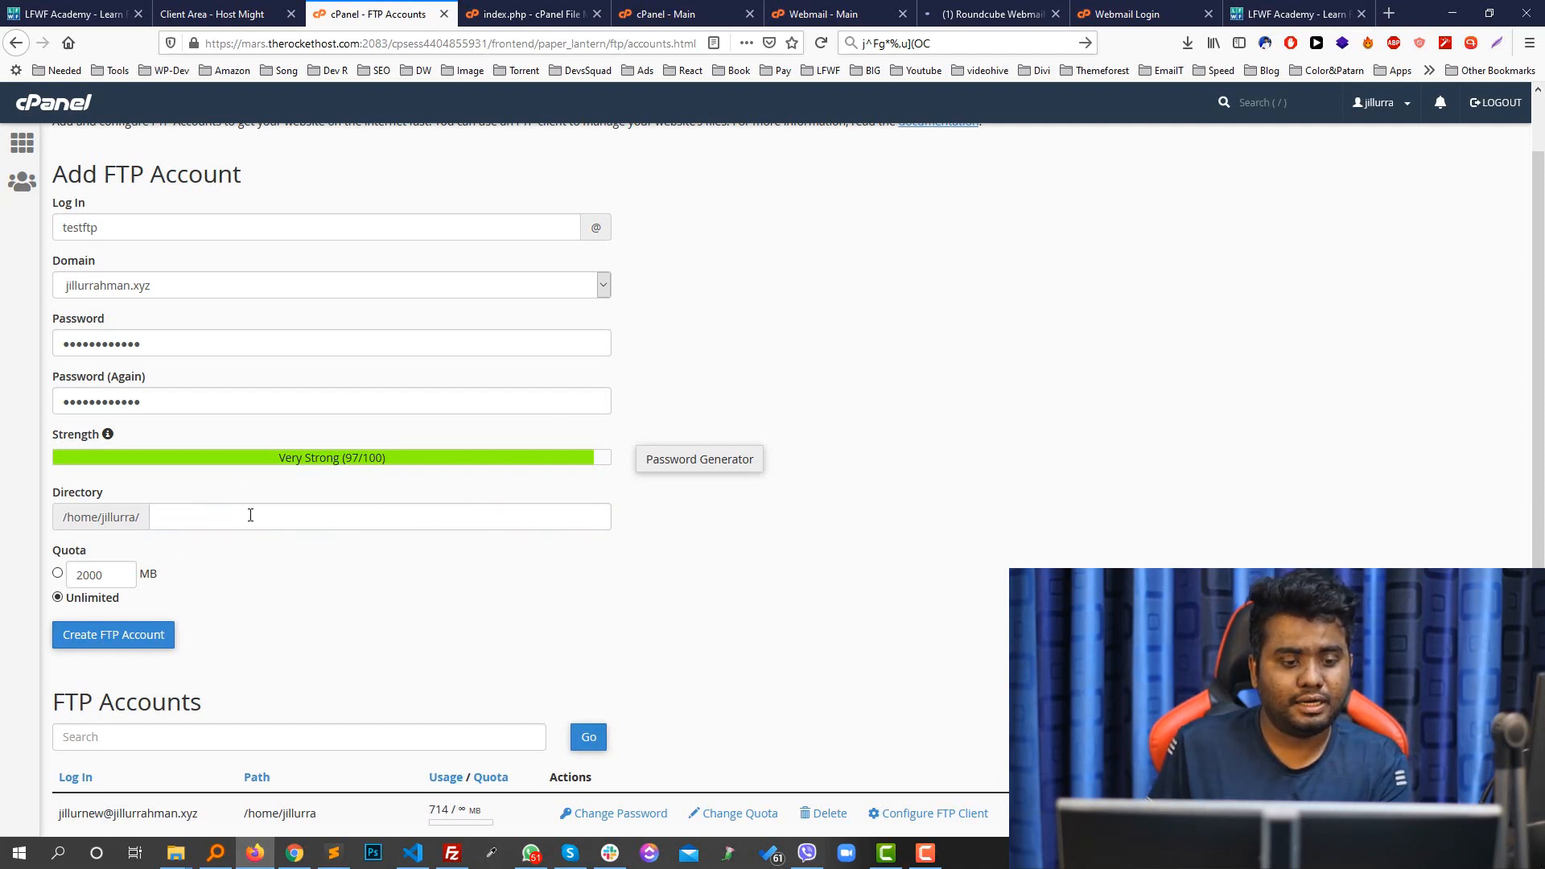
pyautogui.click(172, 525)
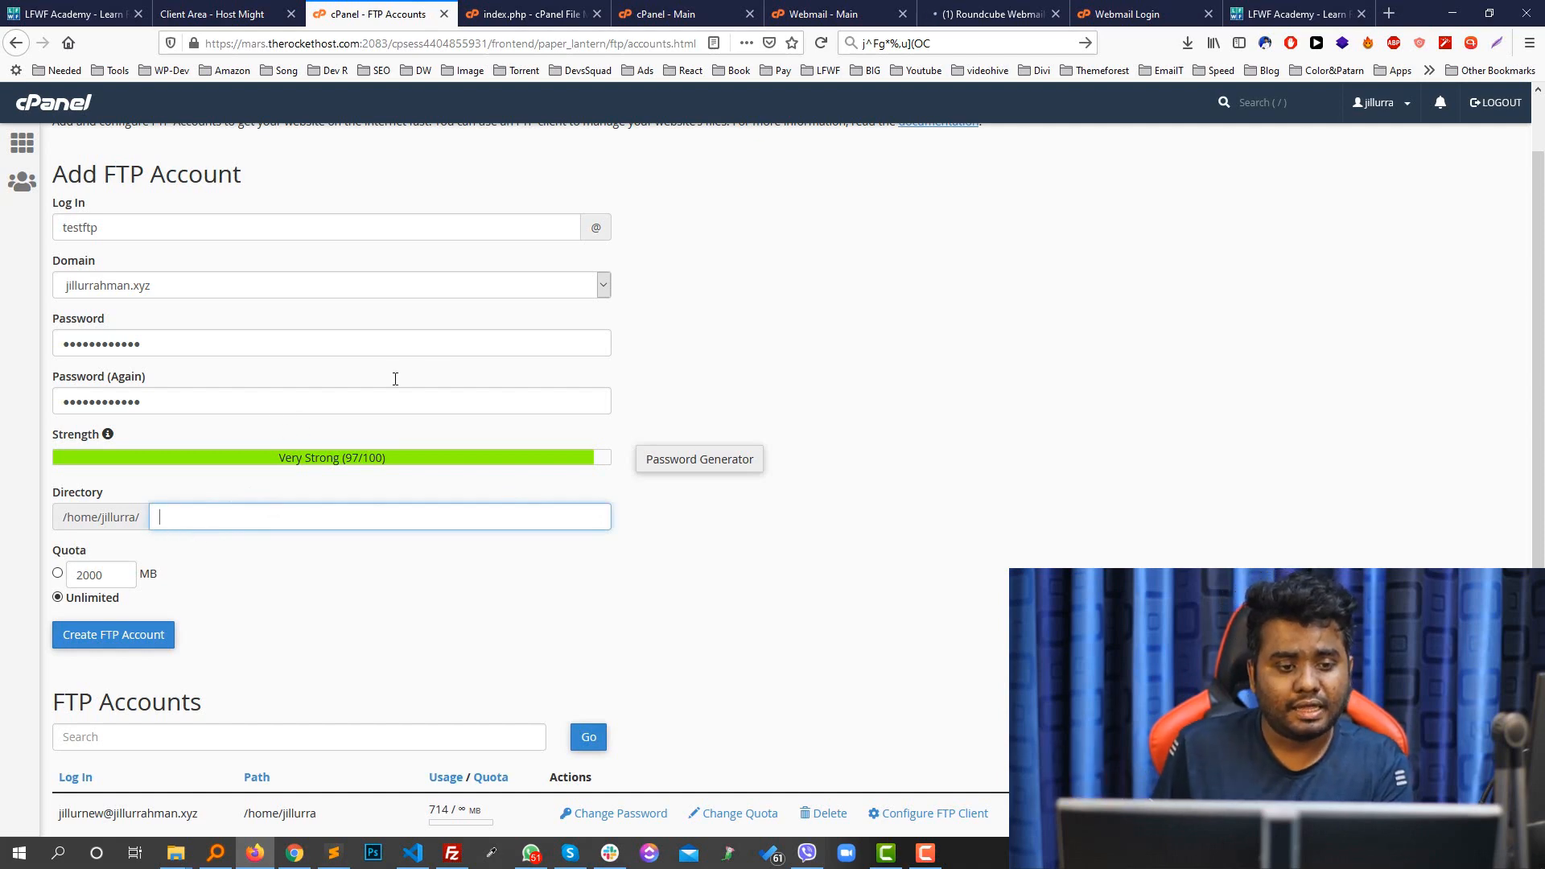
pyautogui.scroll(2, 342, 344)
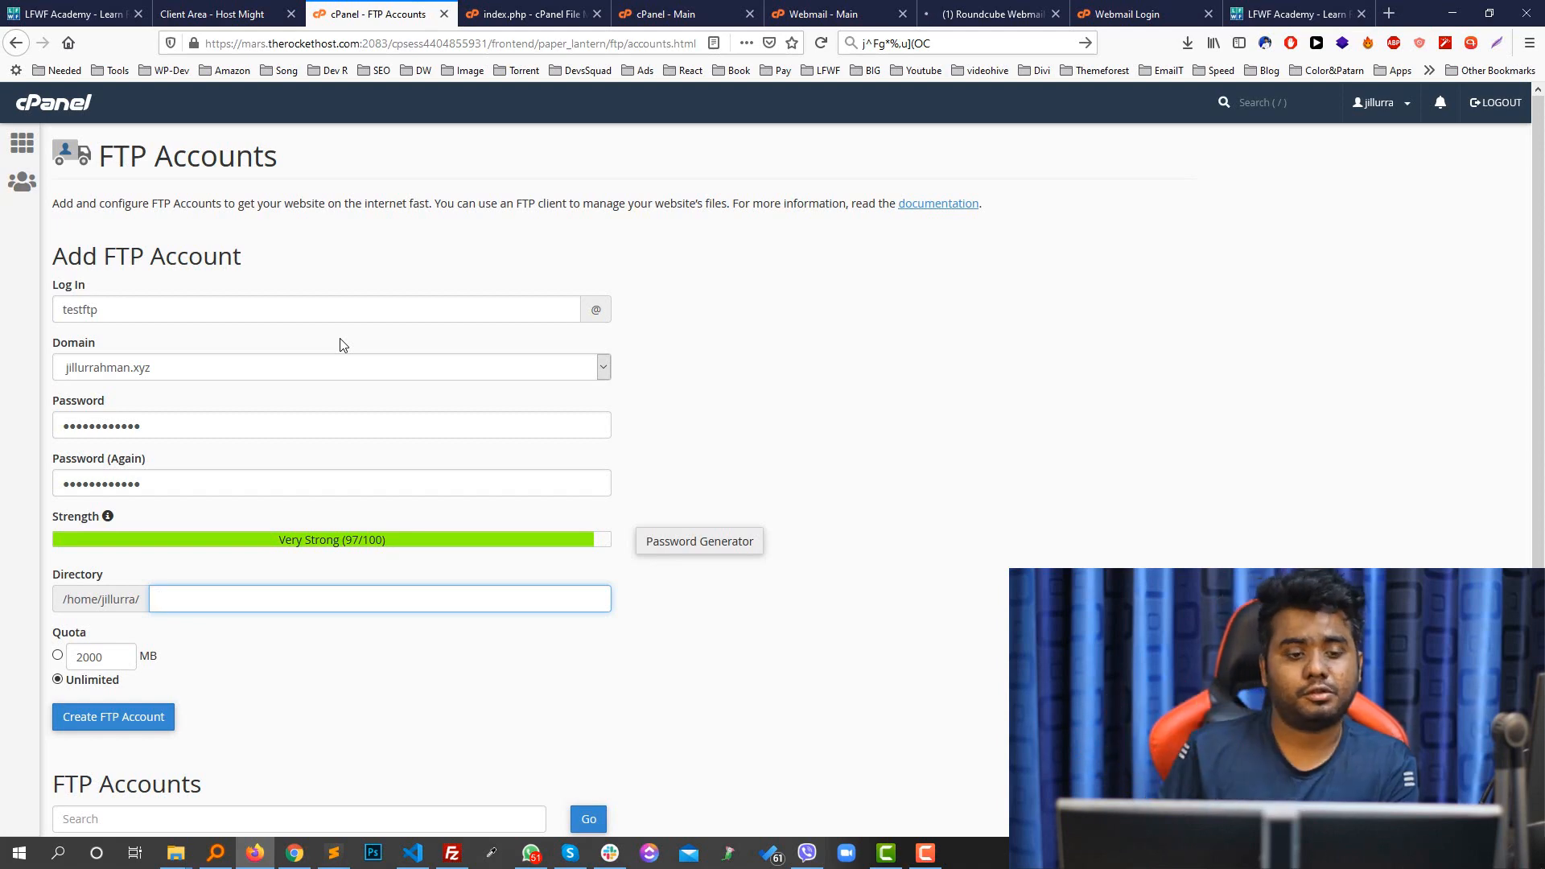
pyautogui.scroll(-3, 256, 483)
pyautogui.click(113, 480)
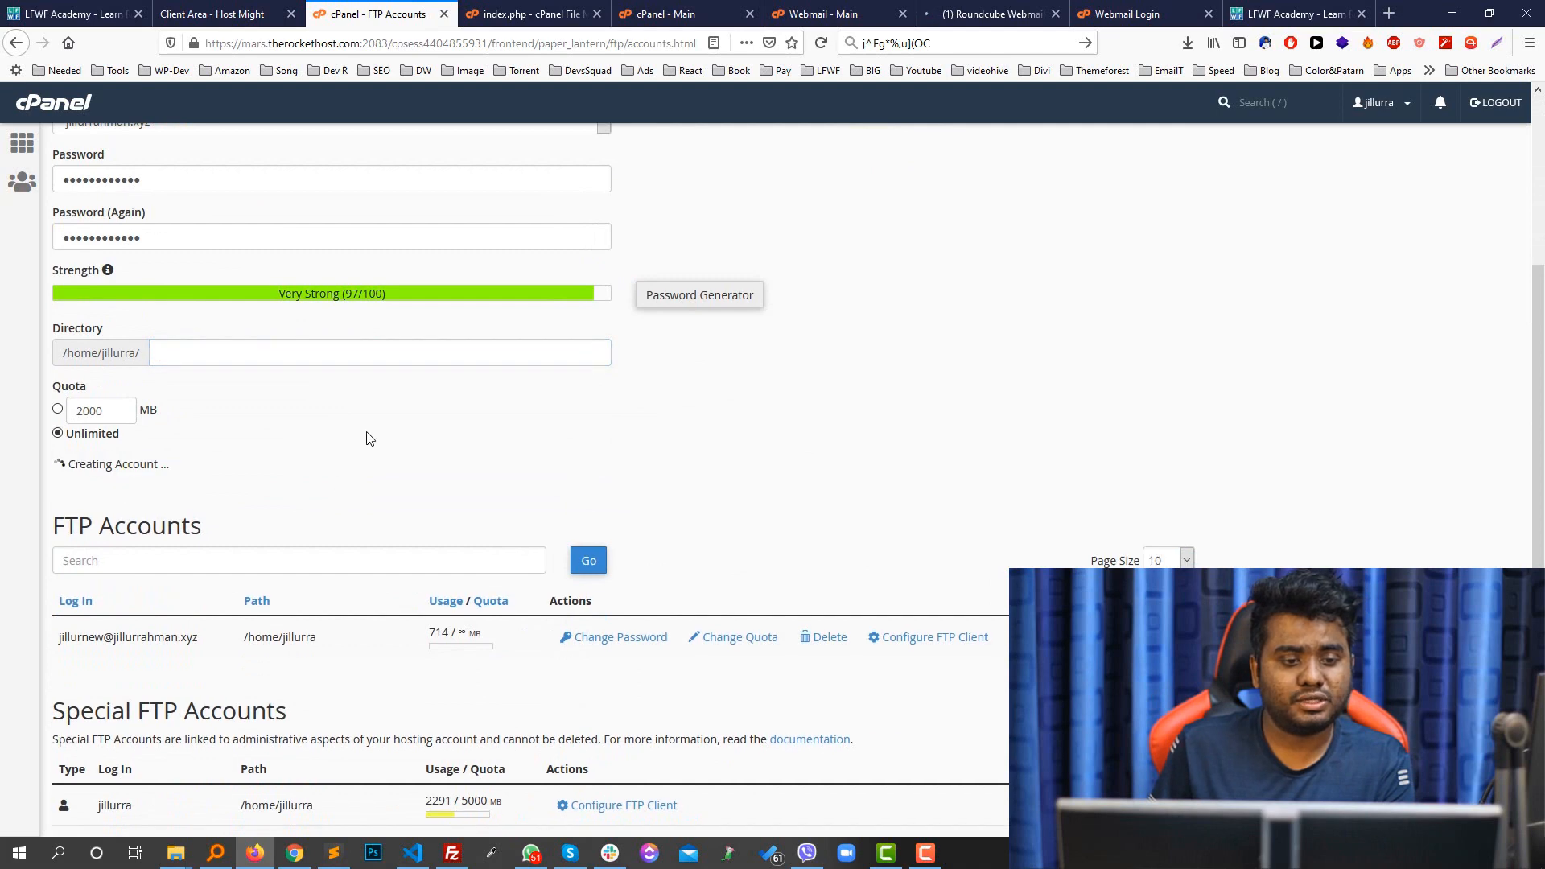
# - Find the new testftp account in the FTP accounts list and open its FTP client configuration details
pyautogui.scroll(3, 370, 438)
pyautogui.scroll(-3, 231, 712)
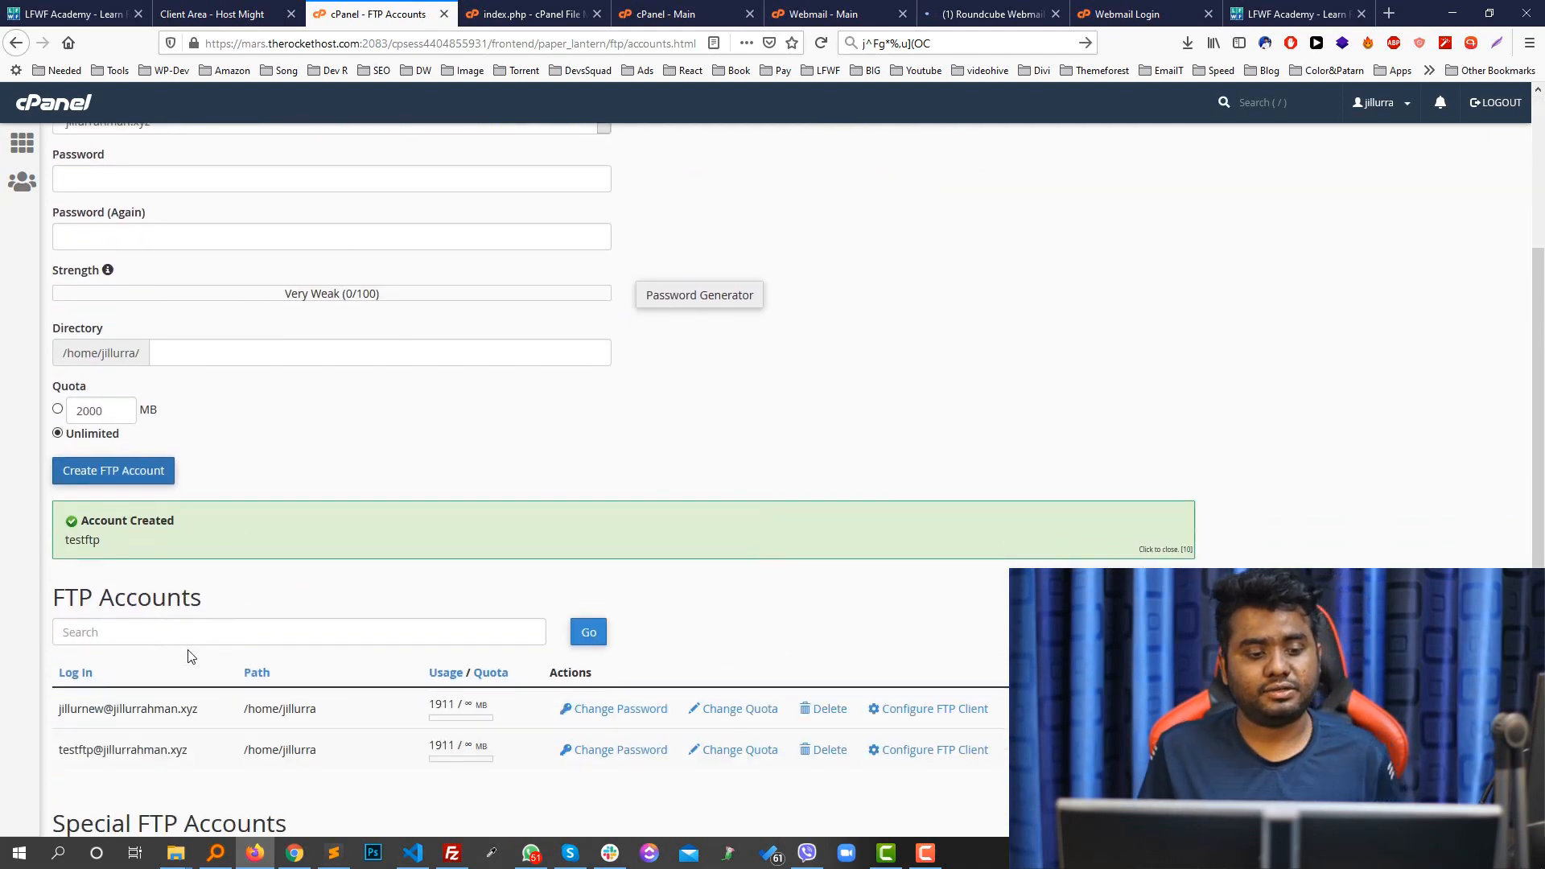
pyautogui.scroll(-1, 218, 535)
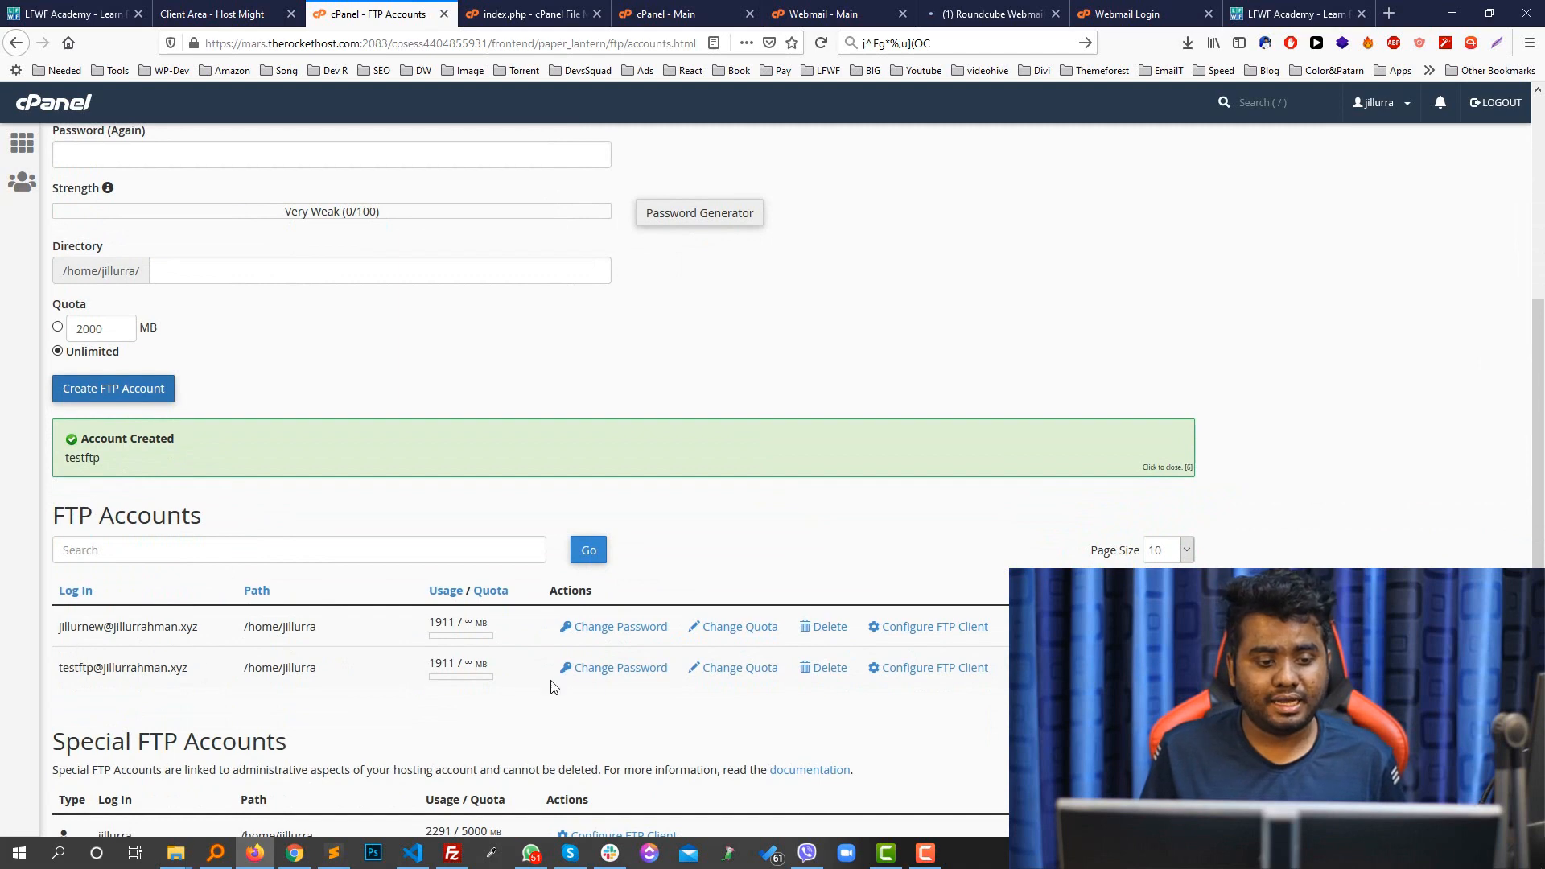
pyautogui.click(926, 667)
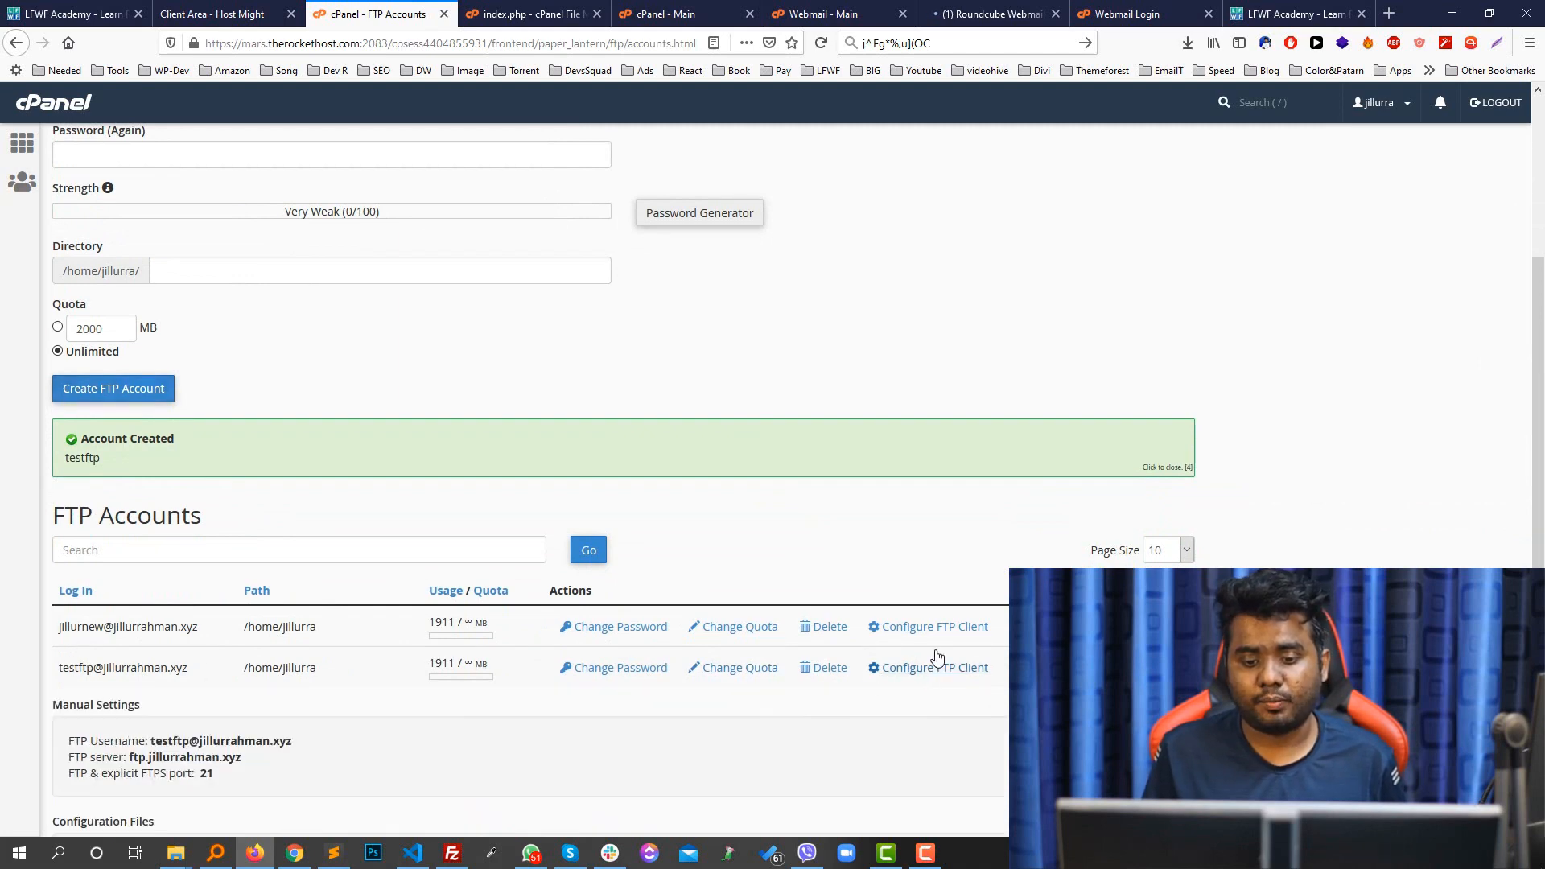
pyautogui.scroll(-4, 655, 493)
pyautogui.scroll(1, 458, 455)
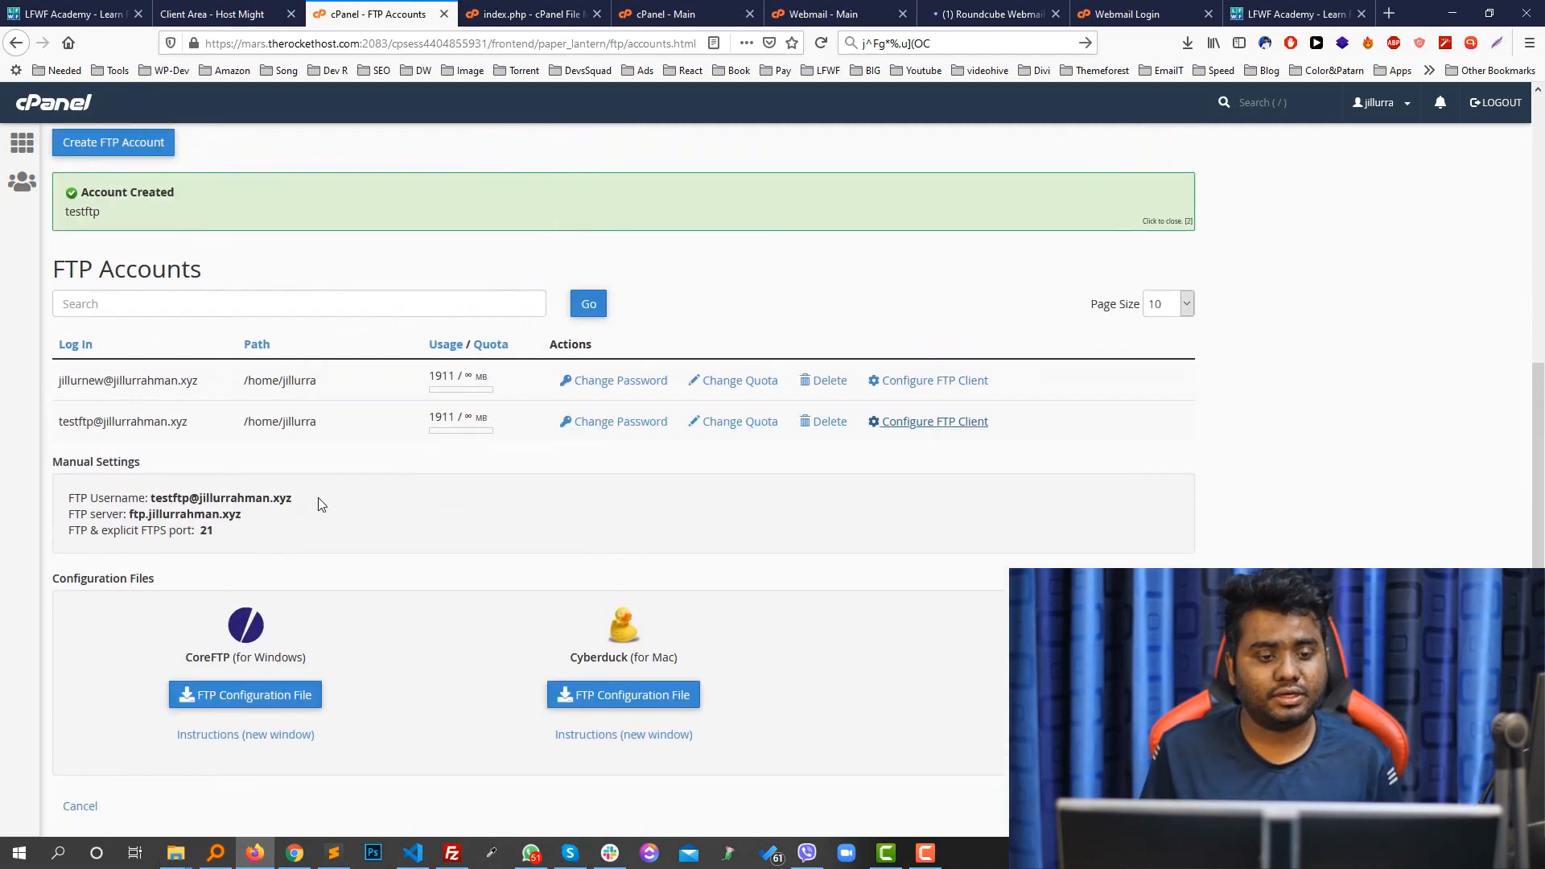
# - Copy the testftp account's FTP username from the manual settings and paste it as the username in FileZilla
pyautogui.moveTo(292, 499); pyautogui.dragTo(152, 495)
pyautogui.hotkey('ctrl', 'c')
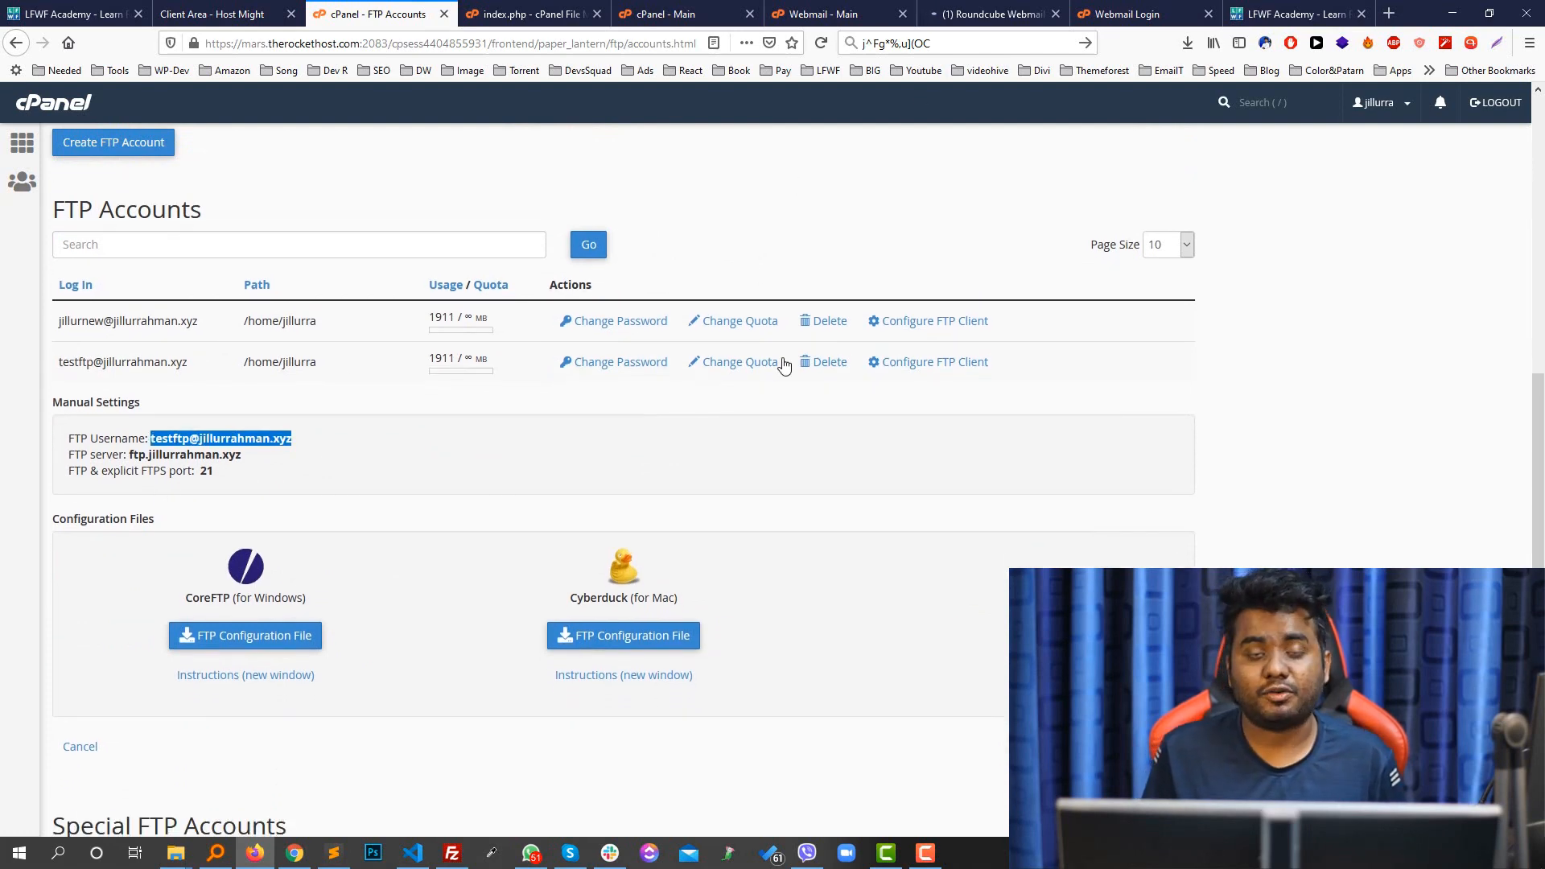
pyautogui.click(455, 855)
pyautogui.moveTo(487, 147); pyautogui.dragTo(571, 163)
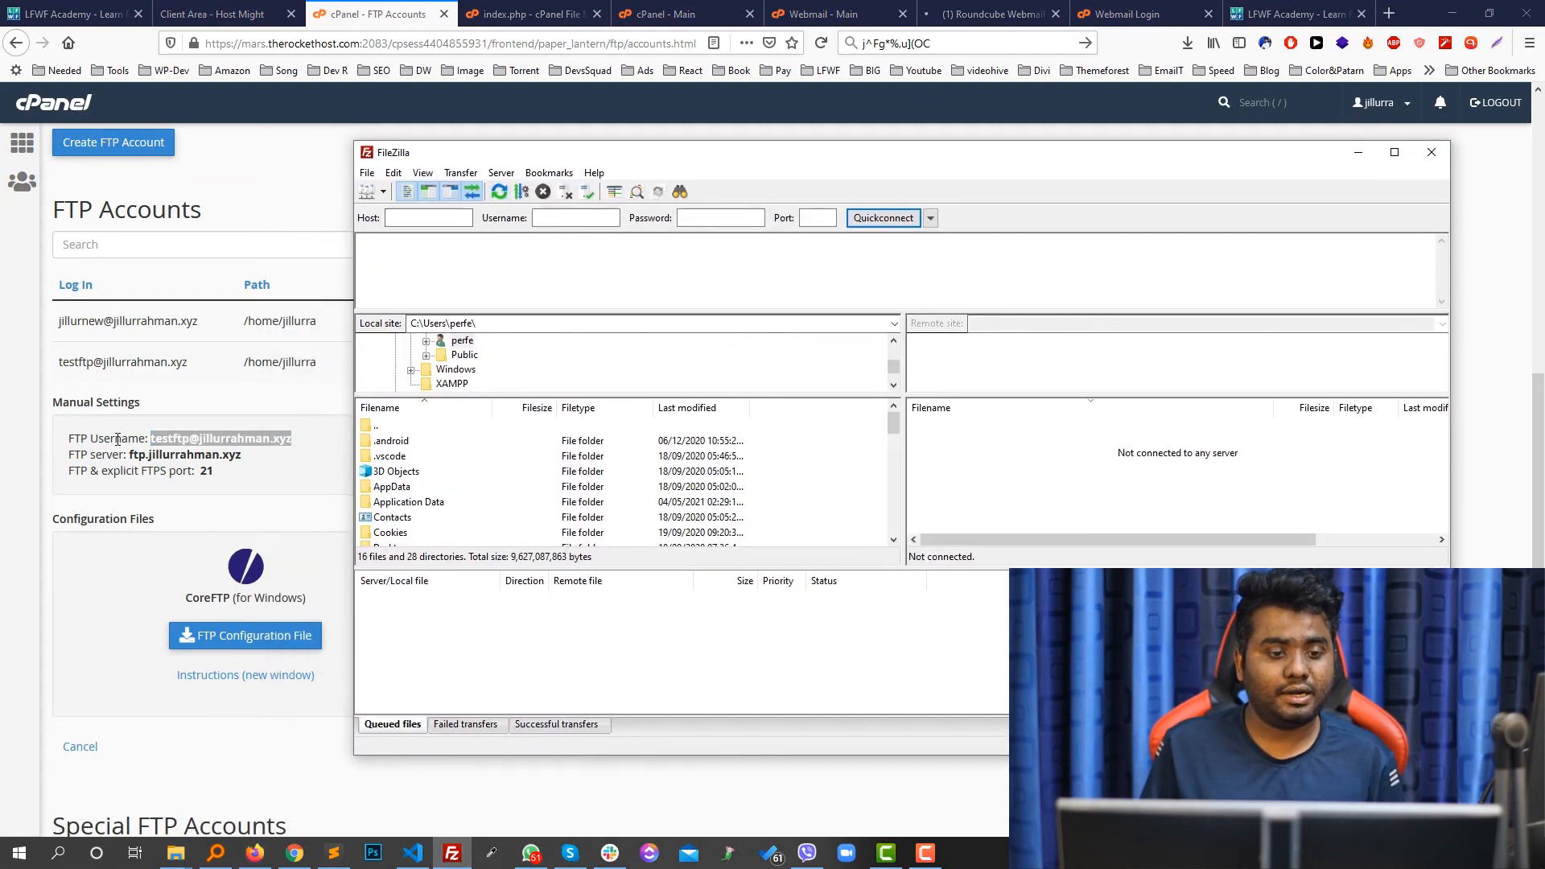
pyautogui.click(572, 215)
pyautogui.hotkey('ctrl', 'v')
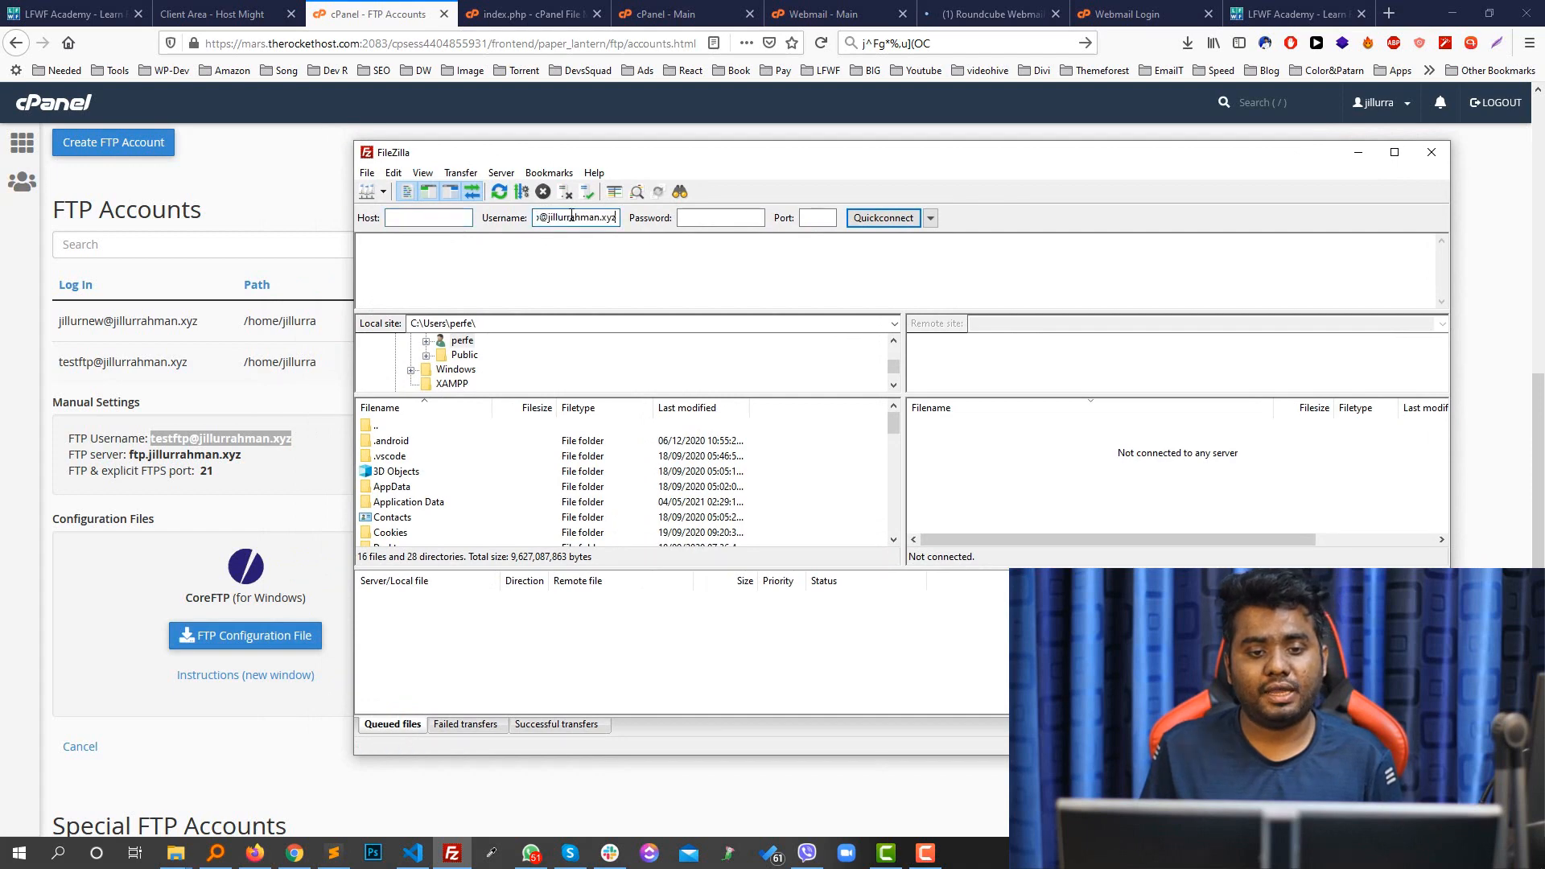
# - Copy the FTP server name from cPanel's manual settings and paste it as the host in FileZilla
pyautogui.click(239, 525)
pyautogui.moveTo(241, 456); pyautogui.dragTo(129, 455)
pyautogui.hotkey('ctrl', 'c')
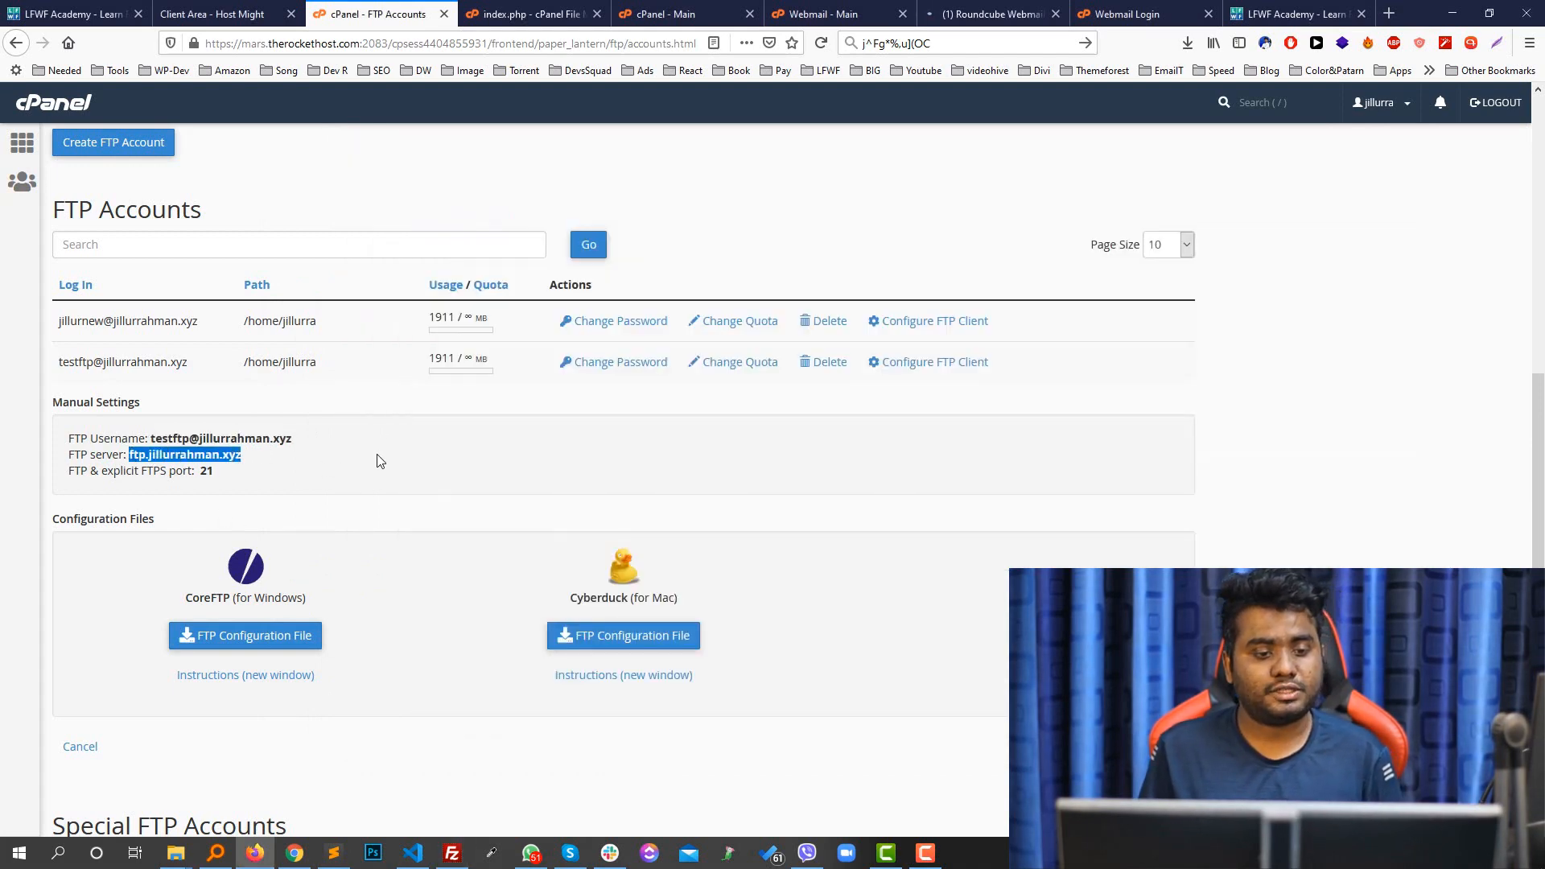
pyautogui.hotkey('alt', 'Tab')
pyautogui.click(415, 217)
pyautogui.hotkey('ctrl', 'v')
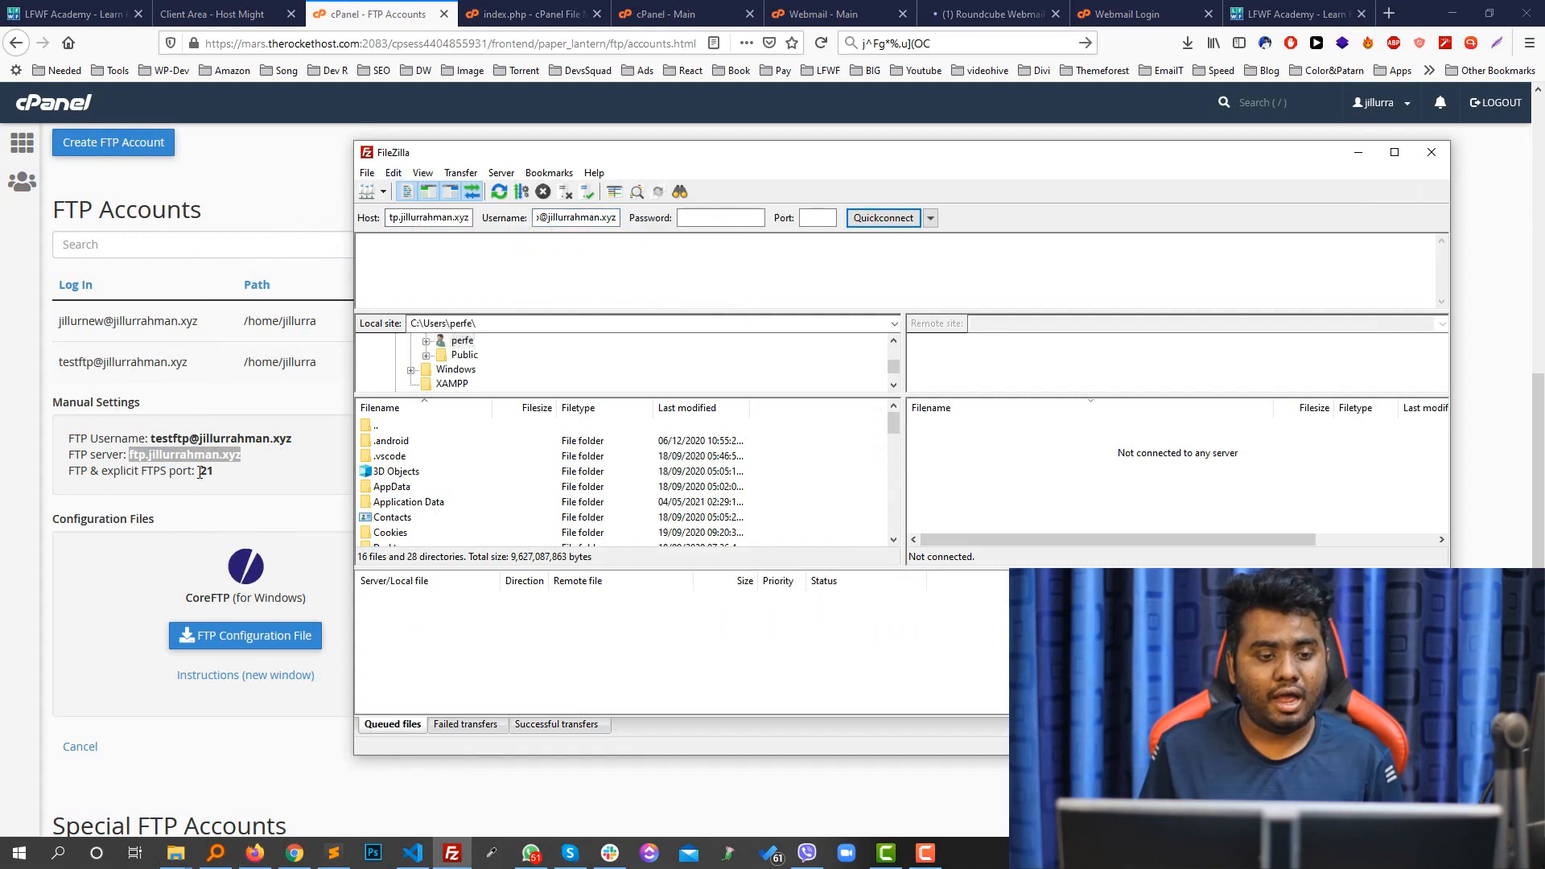
# - Copy port 21 from cPanel's manual settings and paste it as the port in FileZilla
pyautogui.click(200, 473)
pyautogui.doubleClick(206, 471)
pyautogui.hotkey('ctrl', 'c')
pyautogui.hotkey('alt', 'Tab')
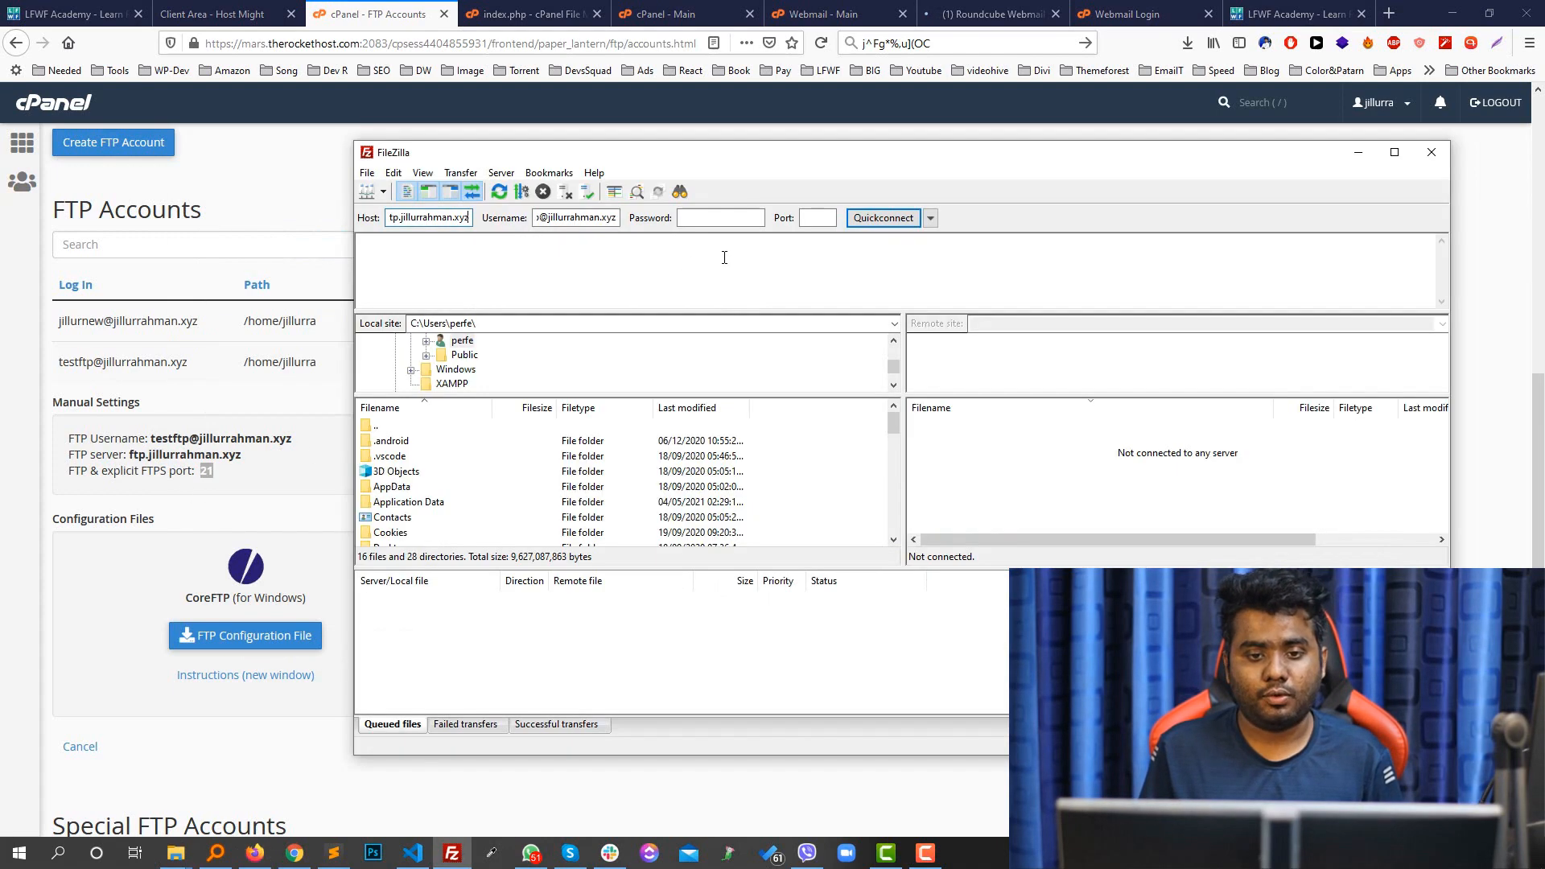
pyautogui.click(818, 218)
pyautogui.hotkey('ctrl', 'v')
# - Copy the FTP account password noted in the browser's search box and paste it as the password in FileZilla
pyautogui.click(925, 45)
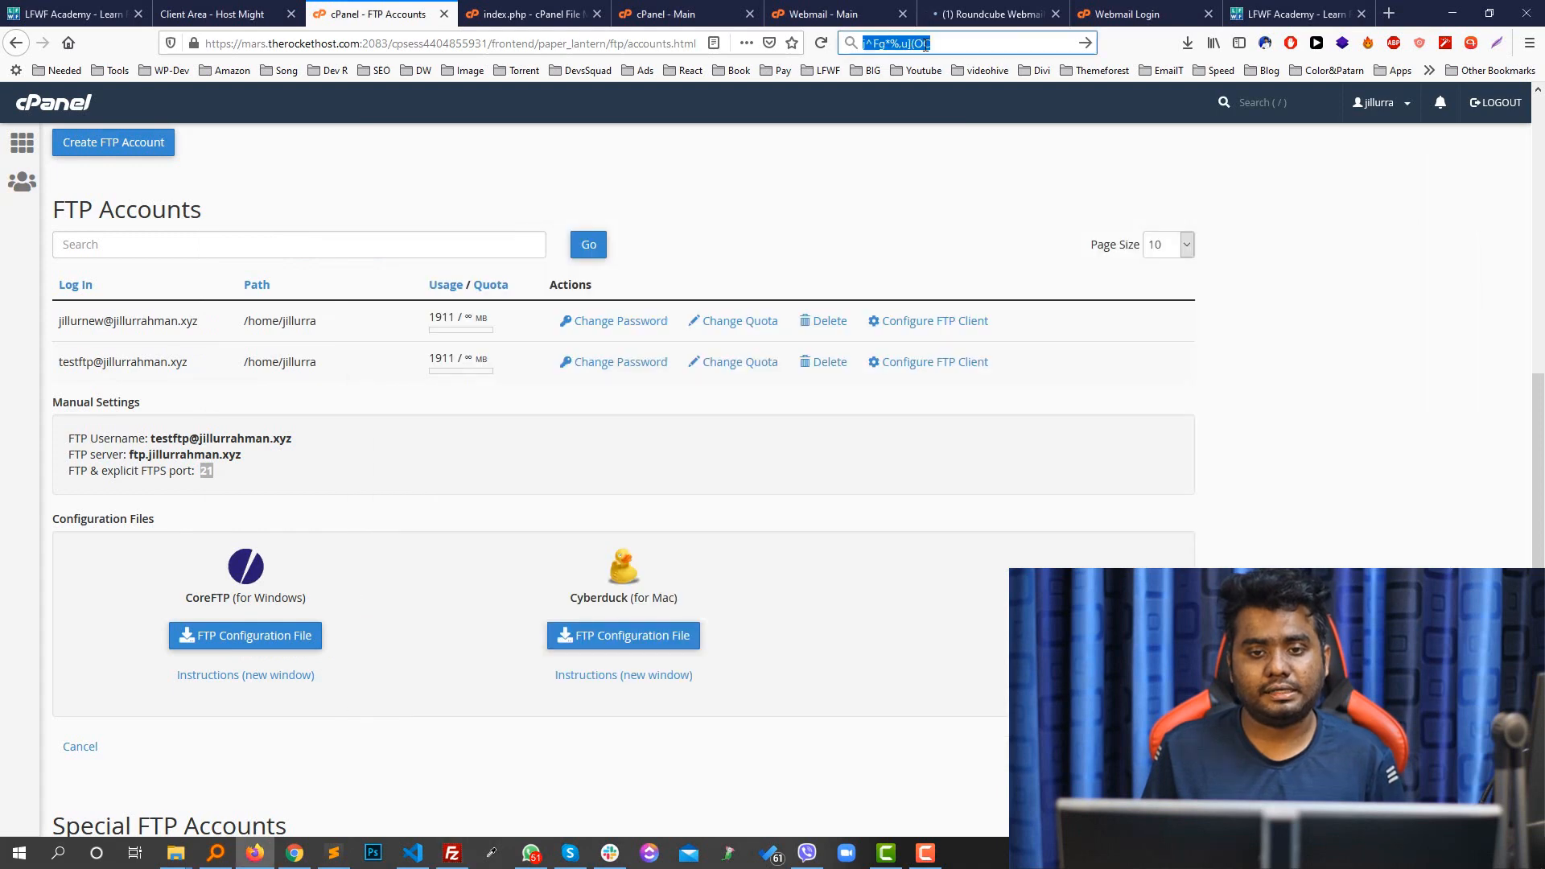
pyautogui.hotkey('ctrl', 'c')
pyautogui.hotkey('alt', 'Tab')
pyautogui.click(714, 219)
pyautogui.hotkey('ctrl', 'v')
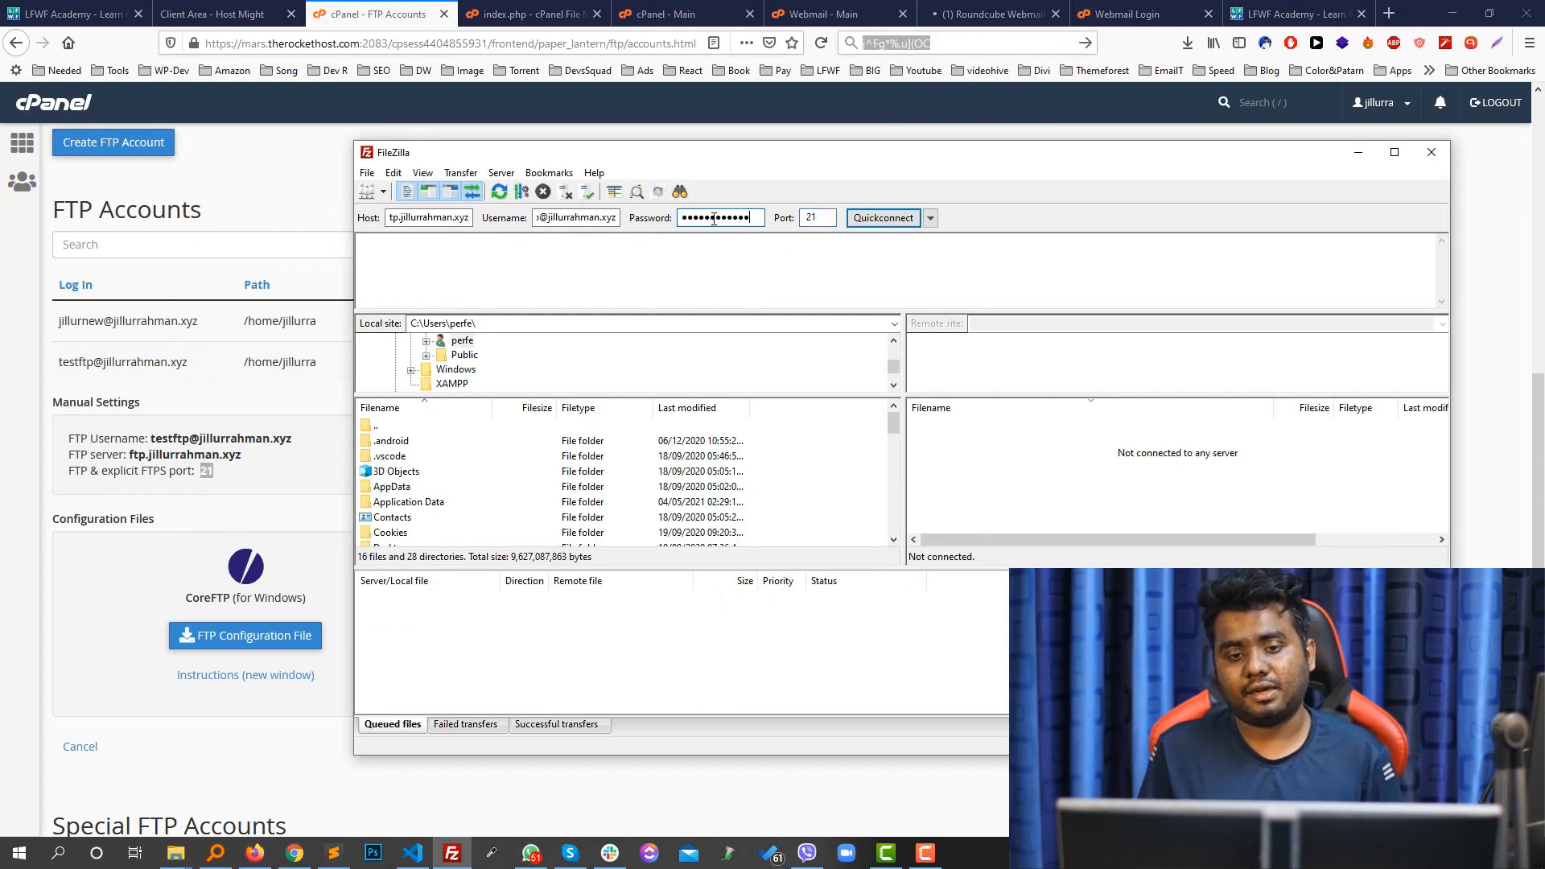
# - Connect to the FTP server with the entered details and accept its unknown certificate
pyautogui.click(883, 218)
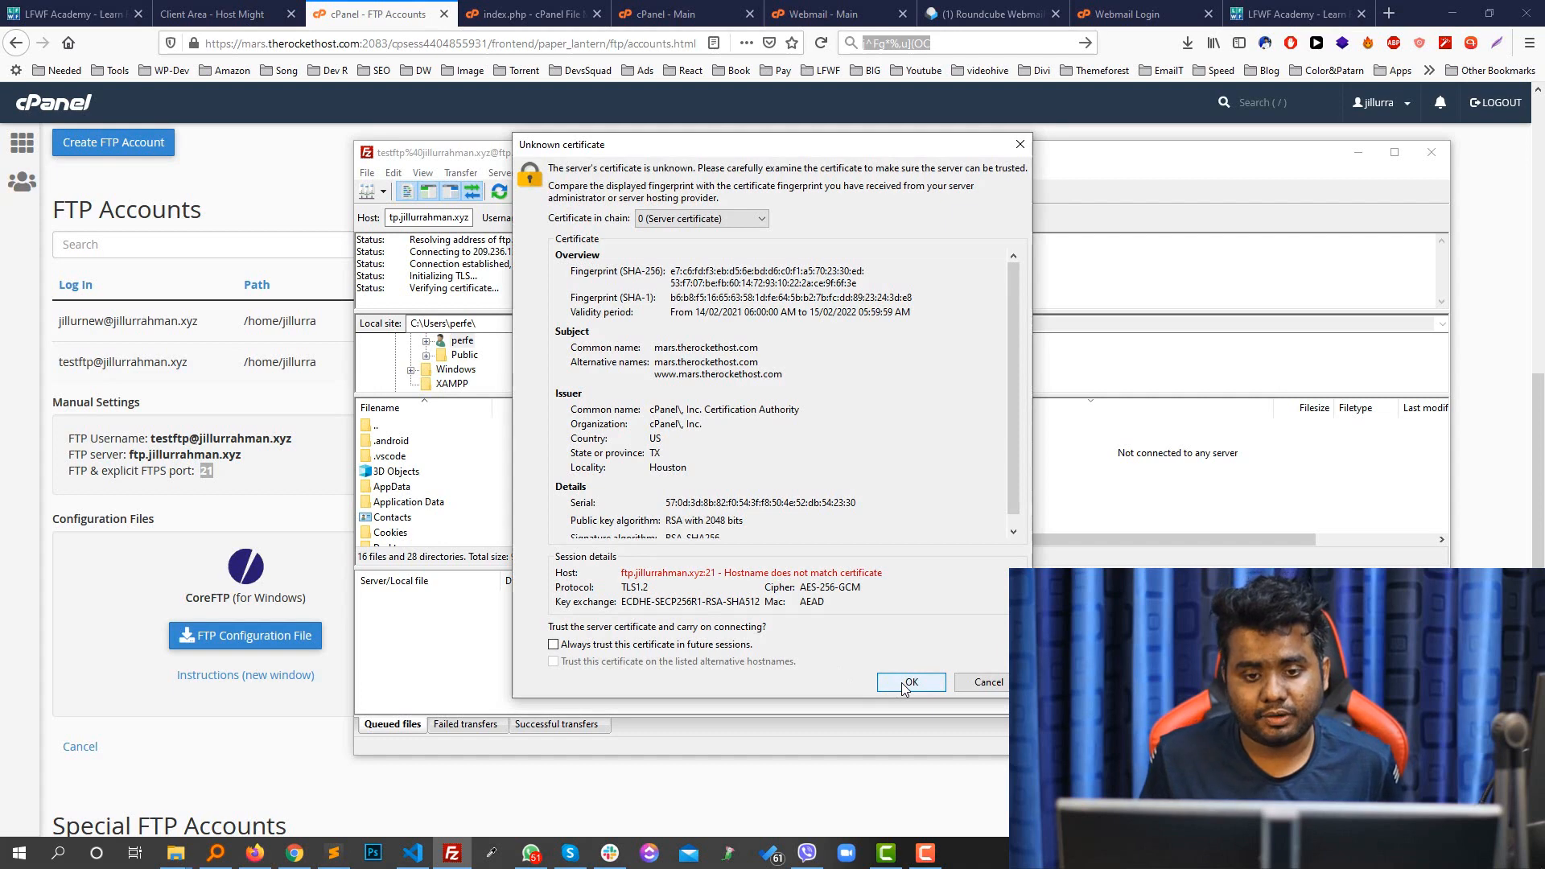
pyautogui.click(906, 683)
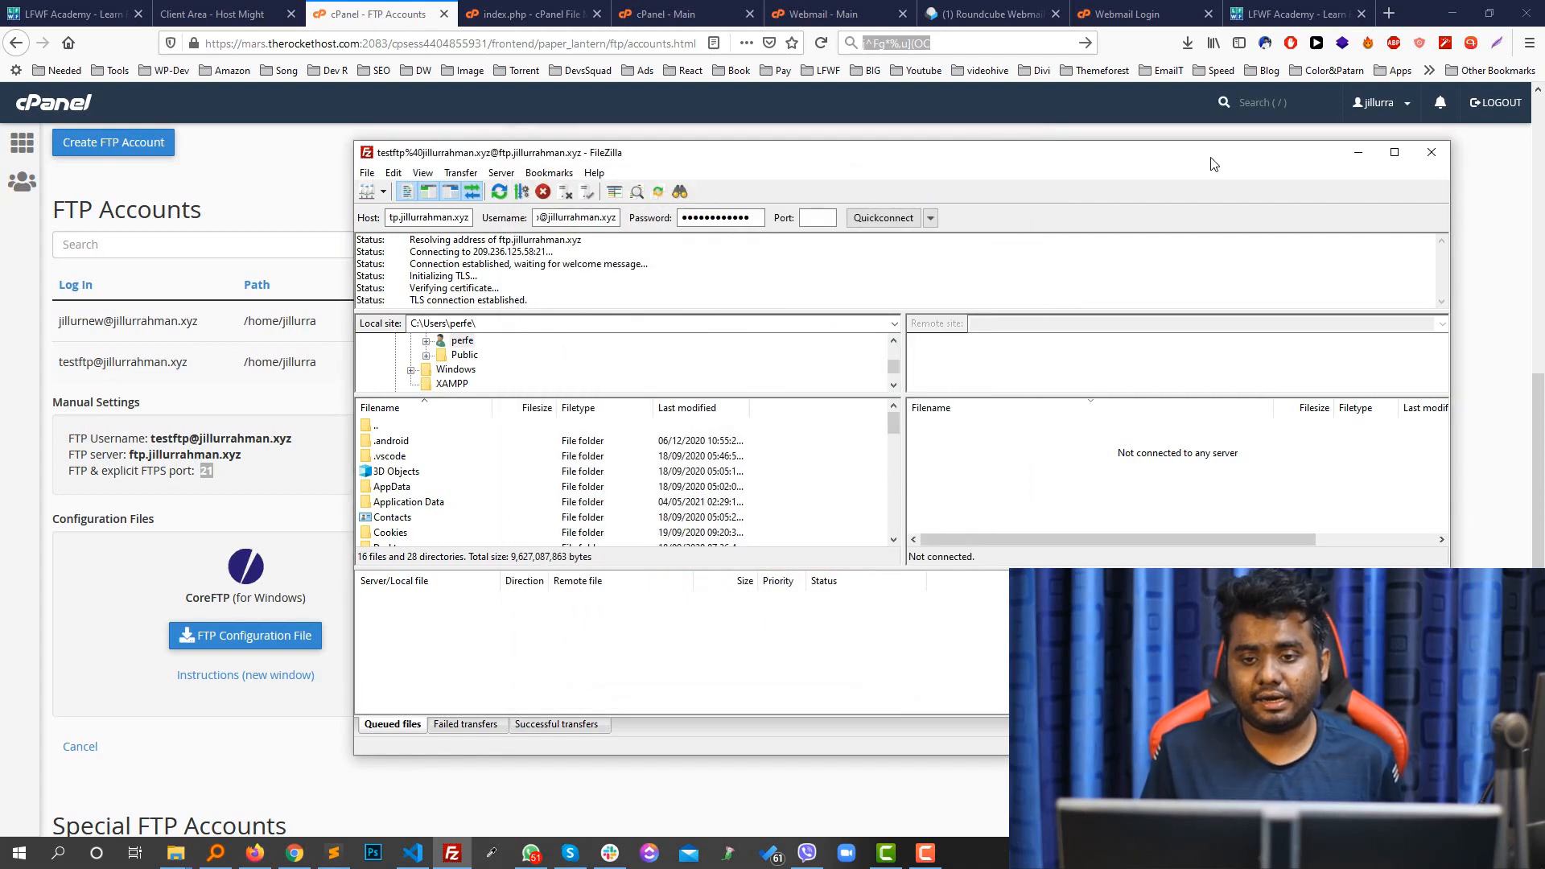
pyautogui.moveTo(1009, 144); pyautogui.dragTo(1007, 78)
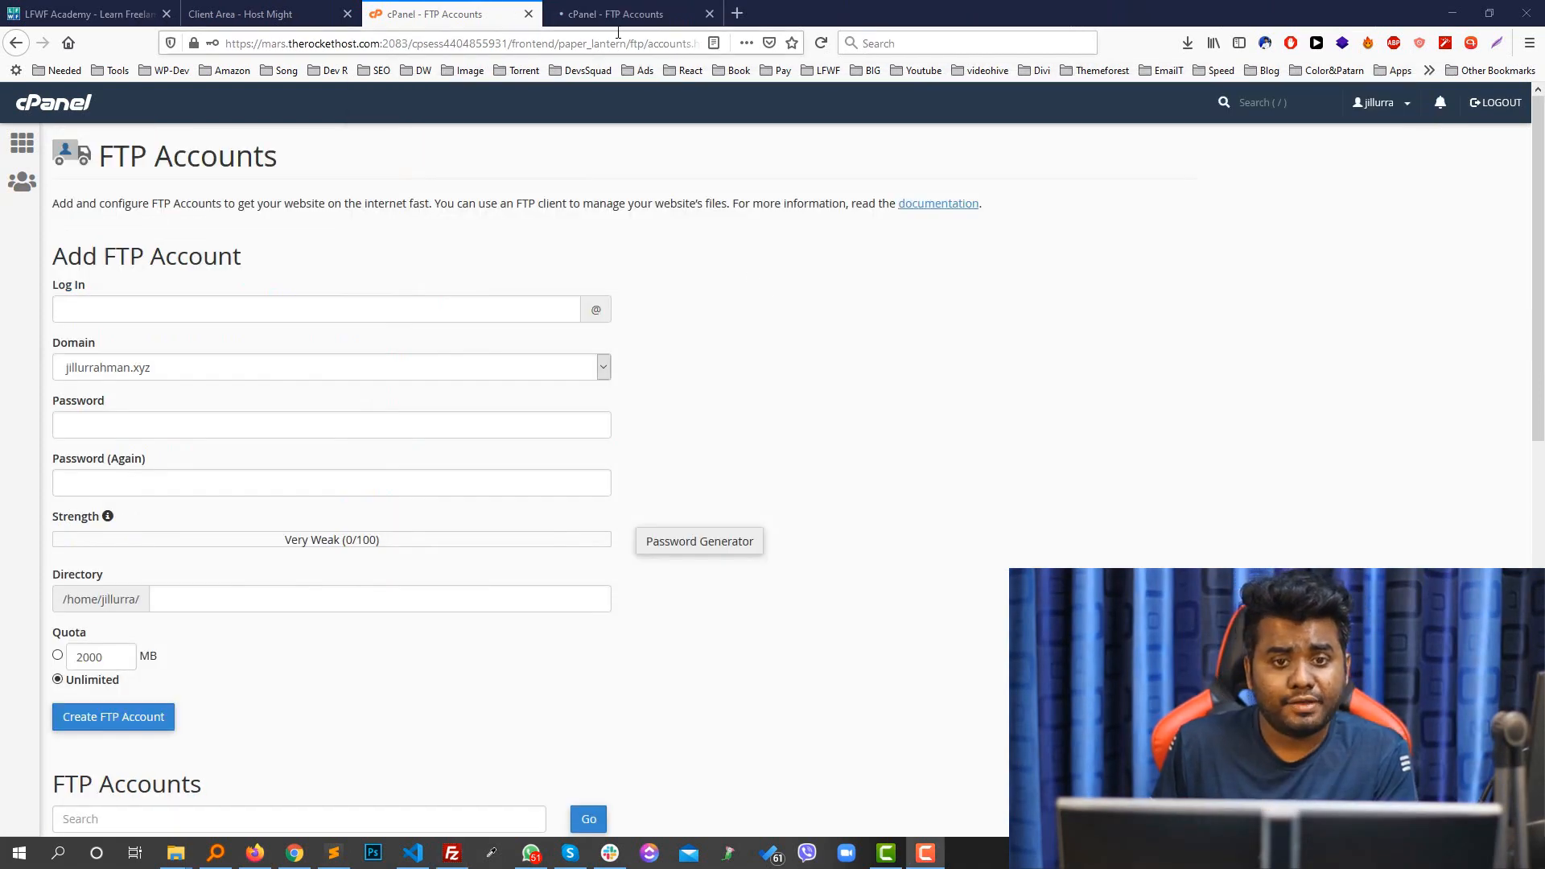
# - Switch to the second cPanel's FTP Accounts page, bring up FileZilla and look through the local and remote file lists
pyautogui.click(622, 11)
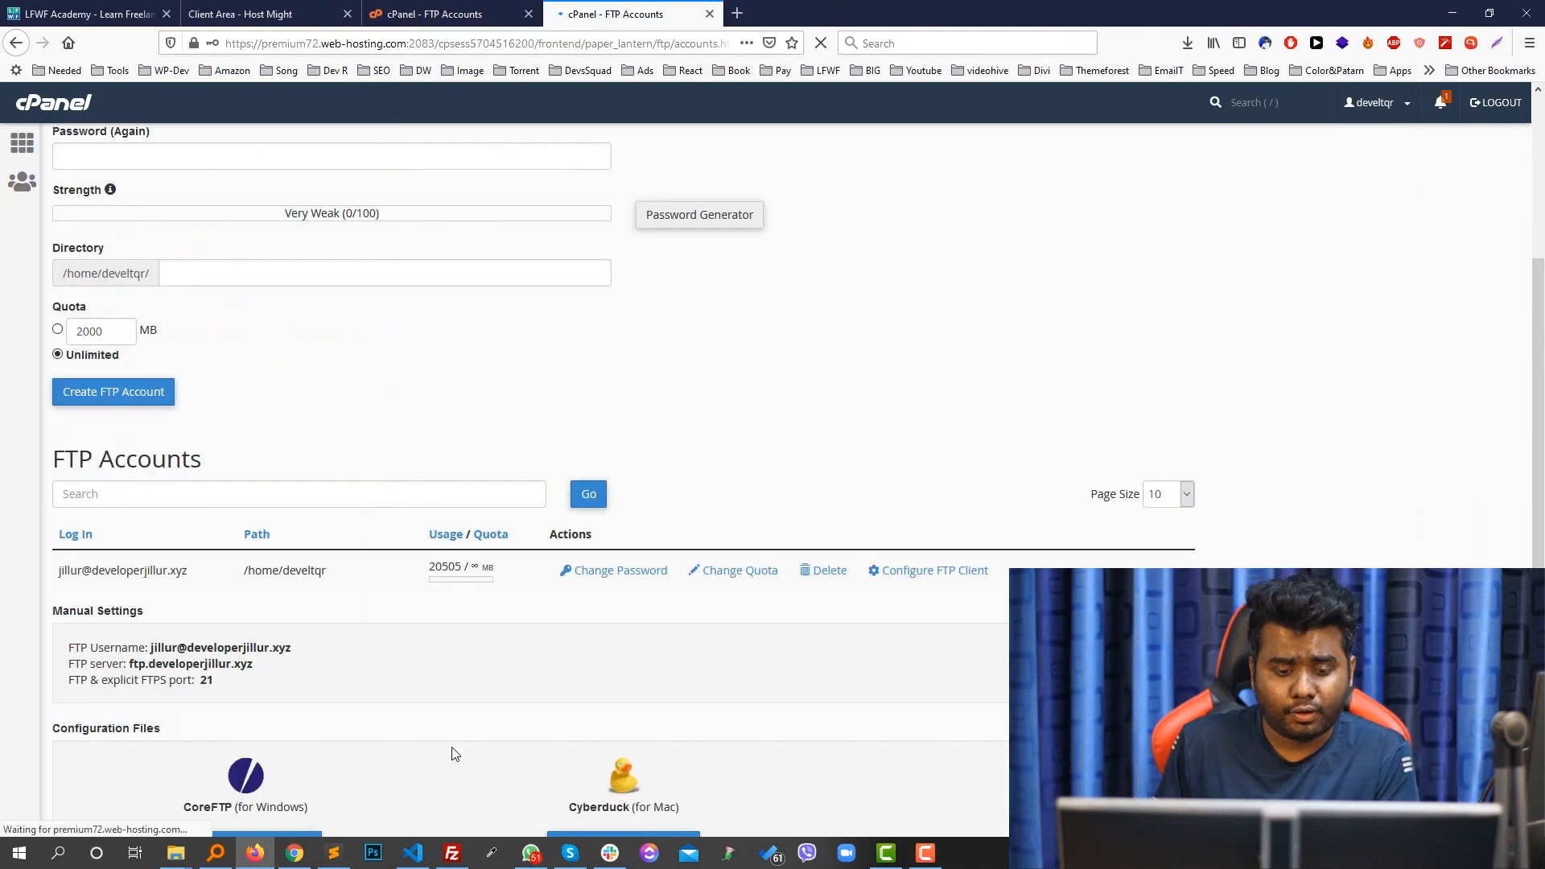
pyautogui.click(452, 853)
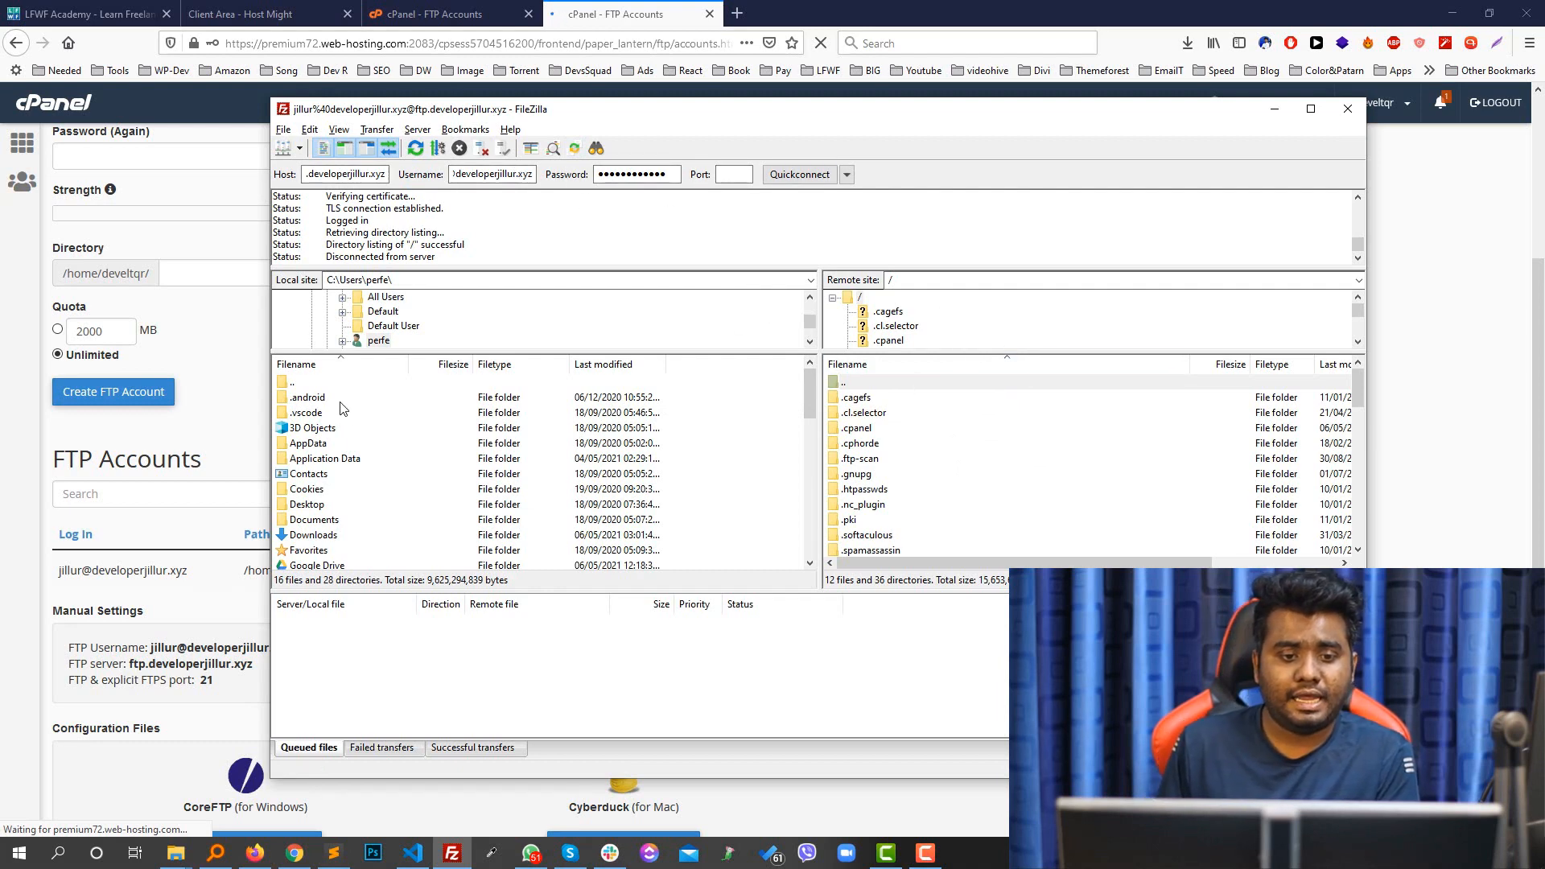
pyautogui.scroll(-8, 341, 409)
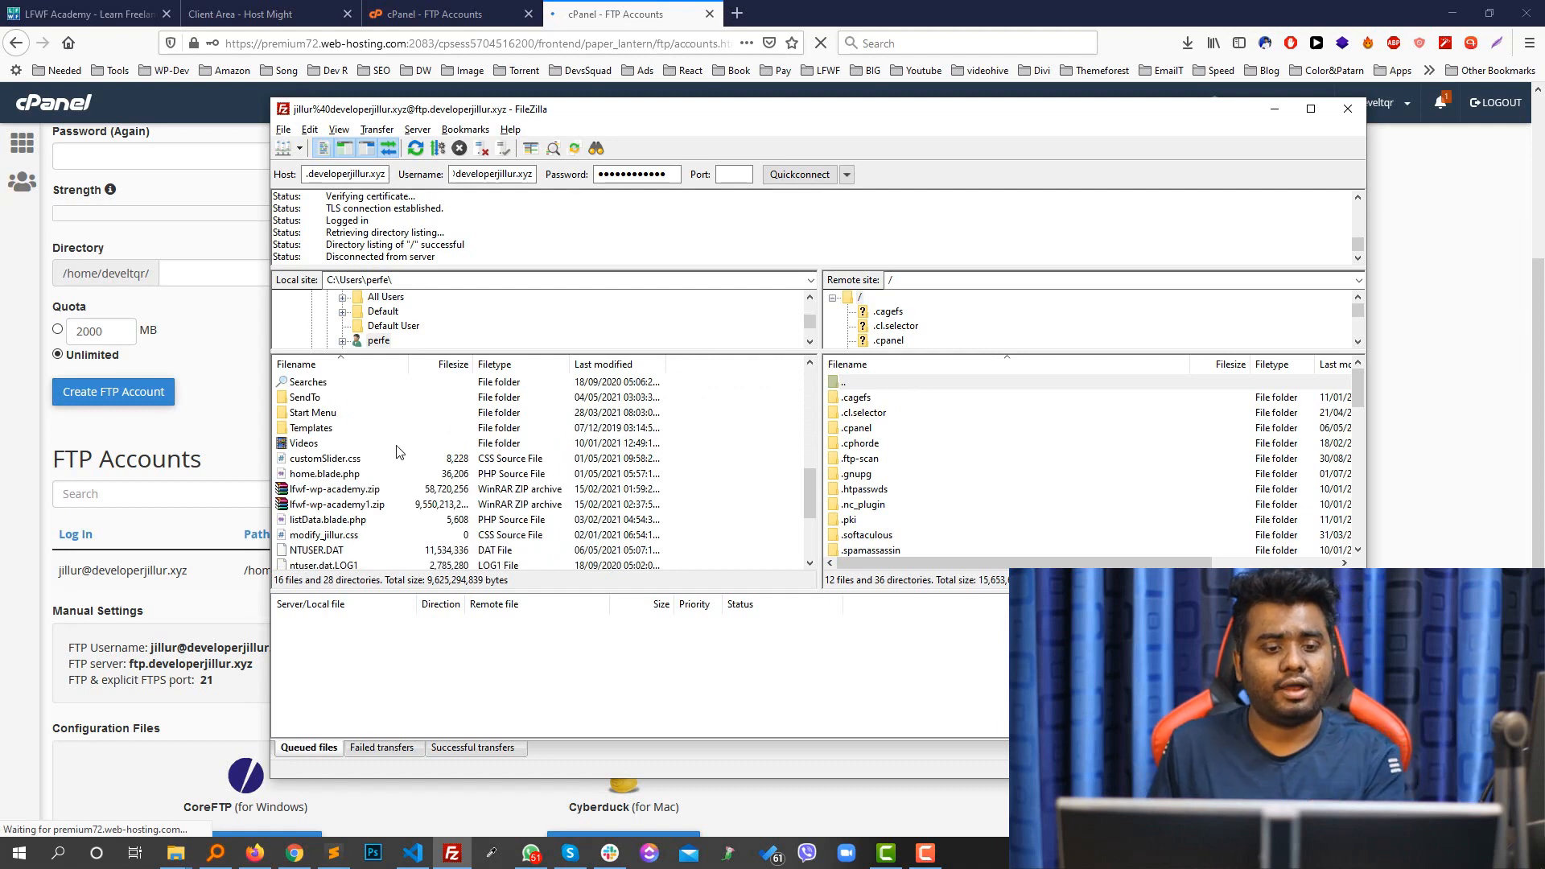
pyautogui.scroll(8, 397, 446)
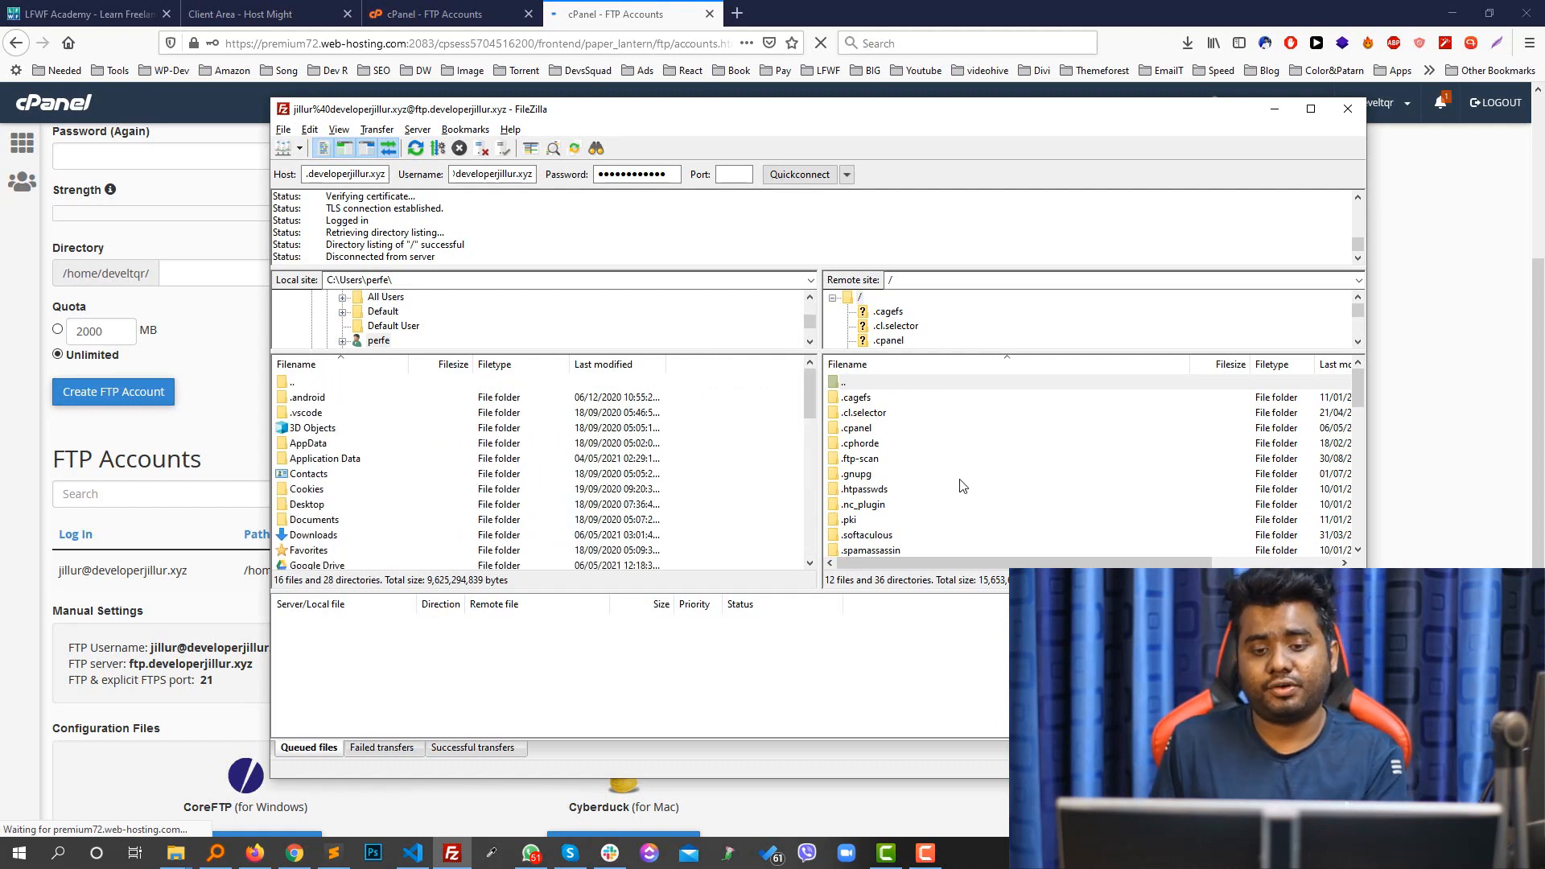
pyautogui.click(887, 443)
pyautogui.scroll(-7, 929, 479)
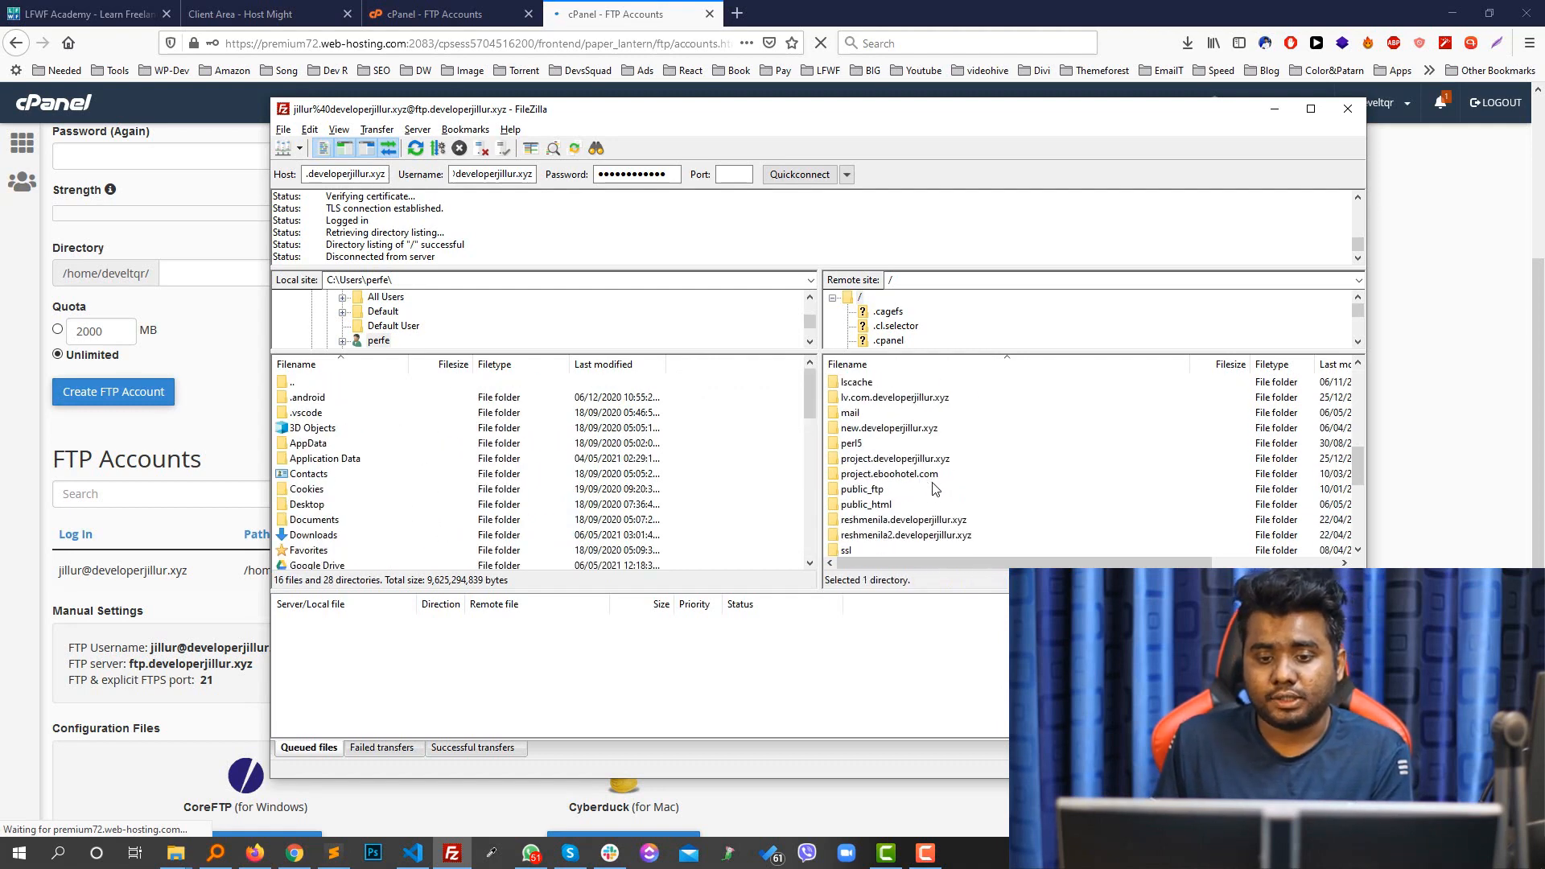
pyautogui.scroll(-2, 934, 489)
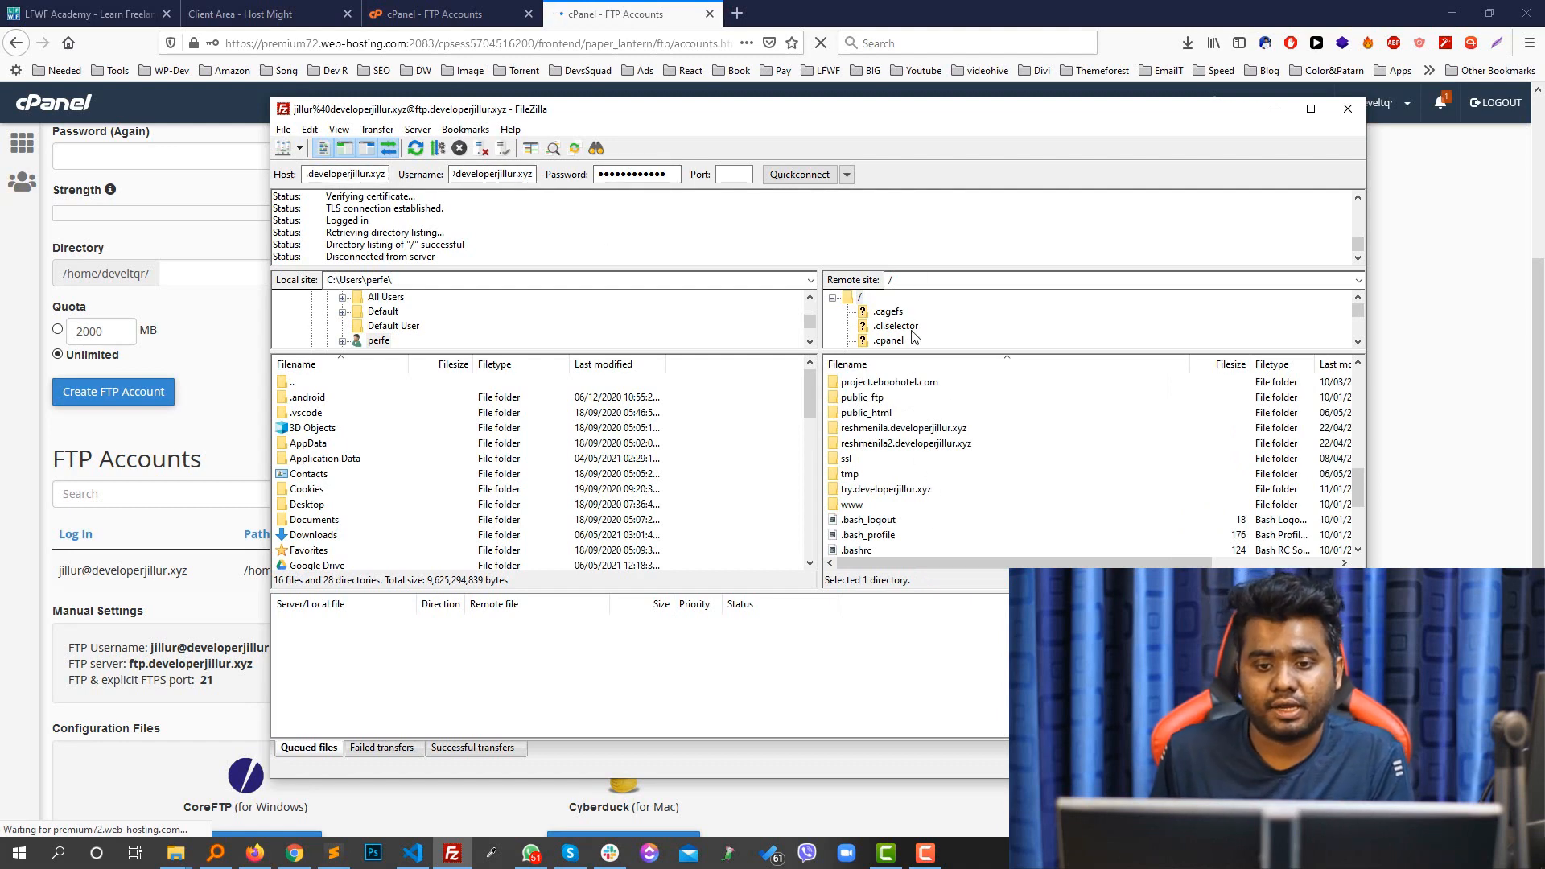
# - Resize FileZilla's panes to enlarge the remote directory tree and file lists and shrink the message log
pyautogui.moveTo(1008, 353); pyautogui.dragTo(1030, 427)
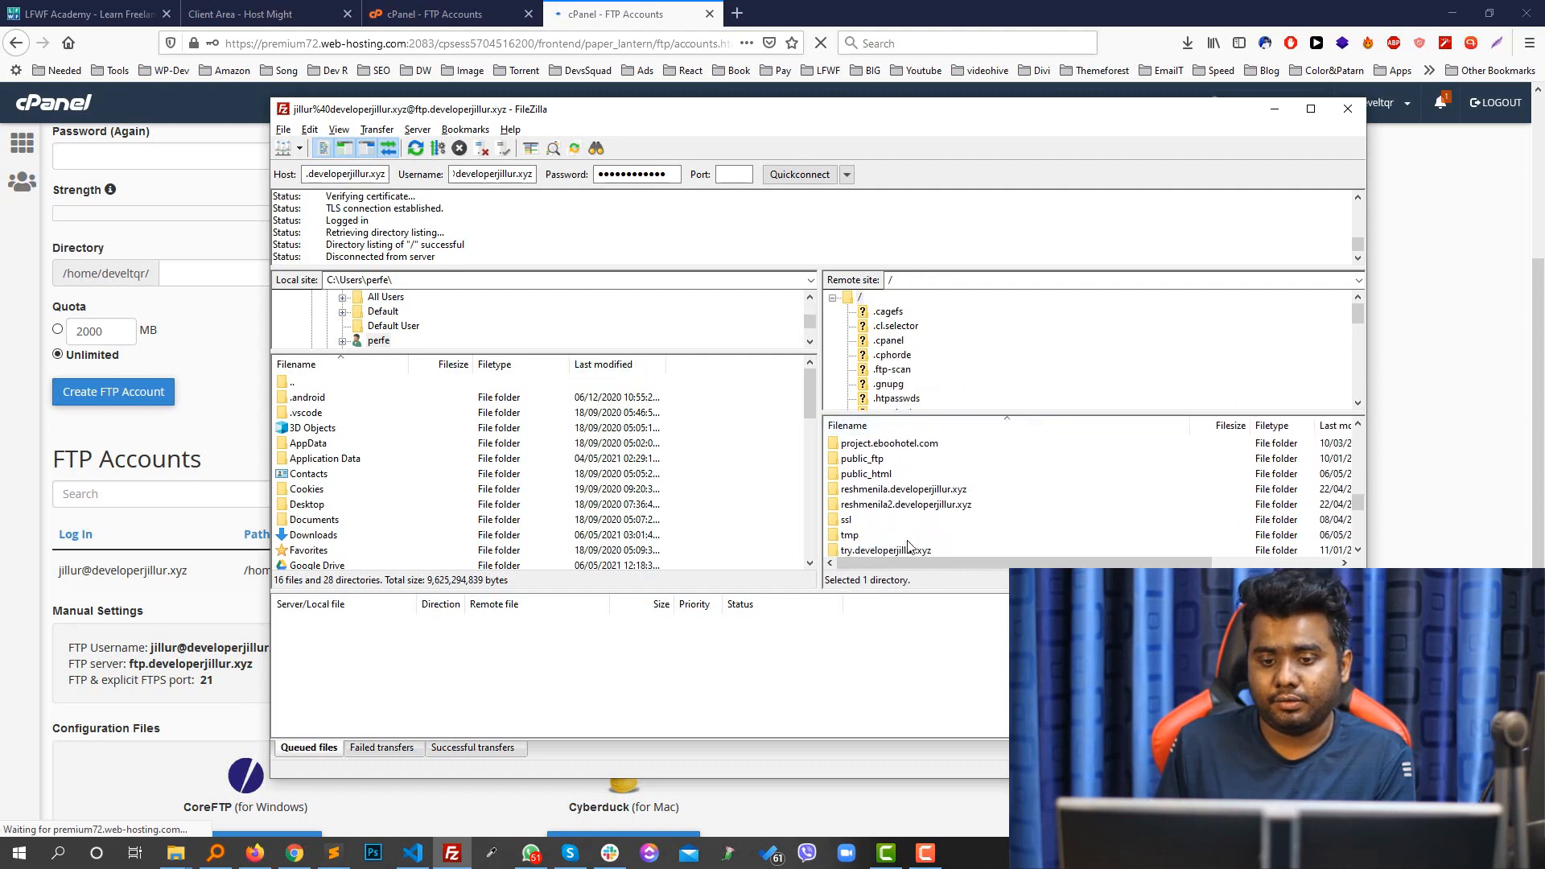
pyautogui.moveTo(887, 593); pyautogui.dragTo(889, 643)
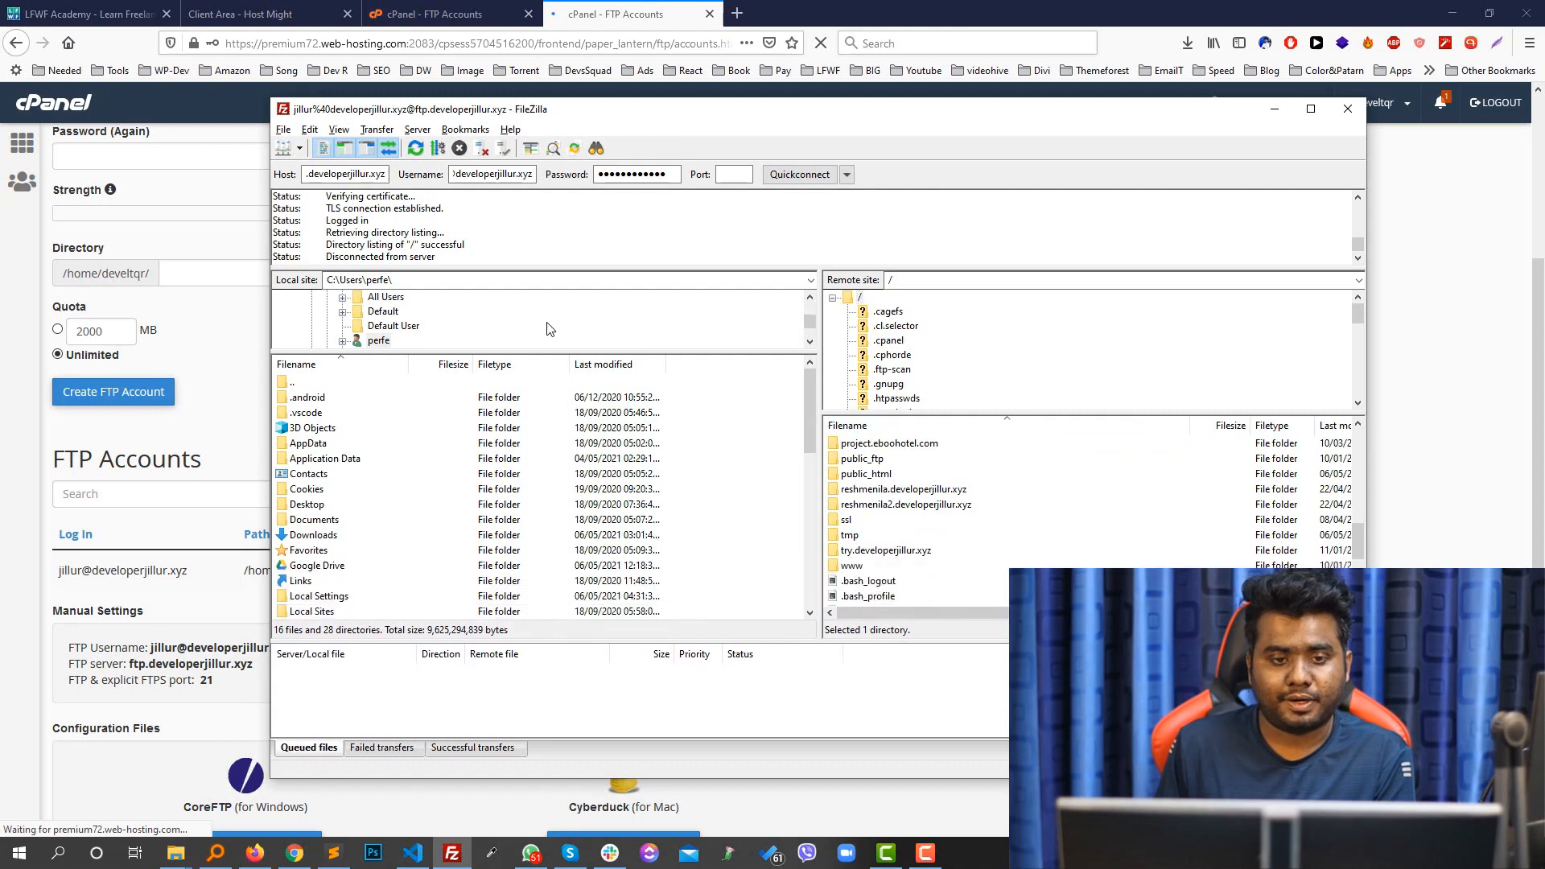
pyautogui.moveTo(427, 270); pyautogui.dragTo(438, 298)
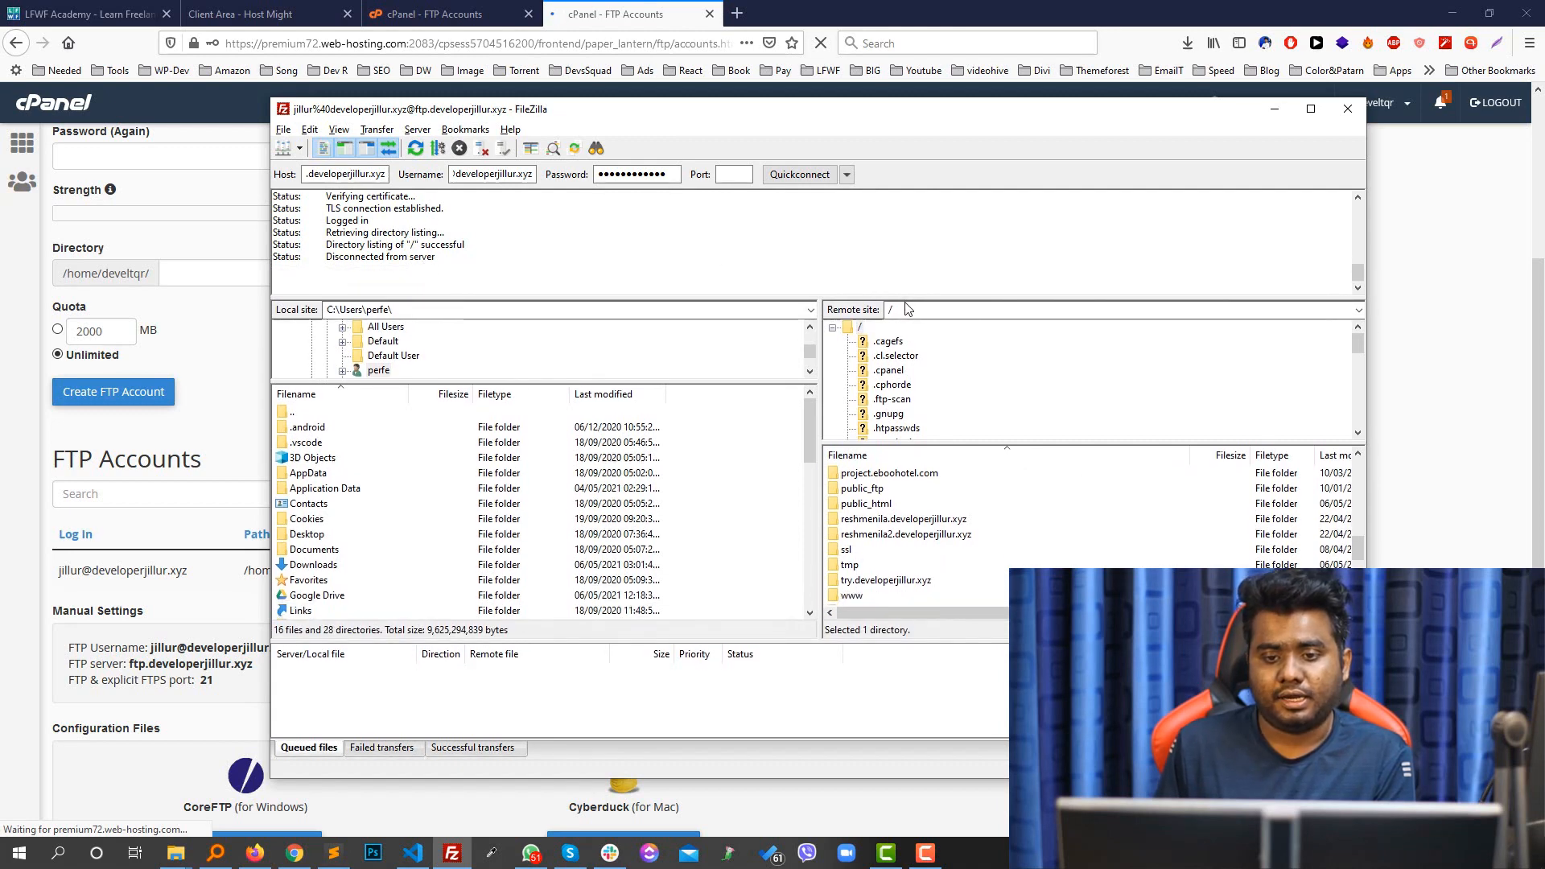
pyautogui.moveTo(904, 297); pyautogui.dragTo(918, 231)
# - Find the public_html folder on the remote site, open it and look through its contents
pyautogui.scroll(10, 895, 522)
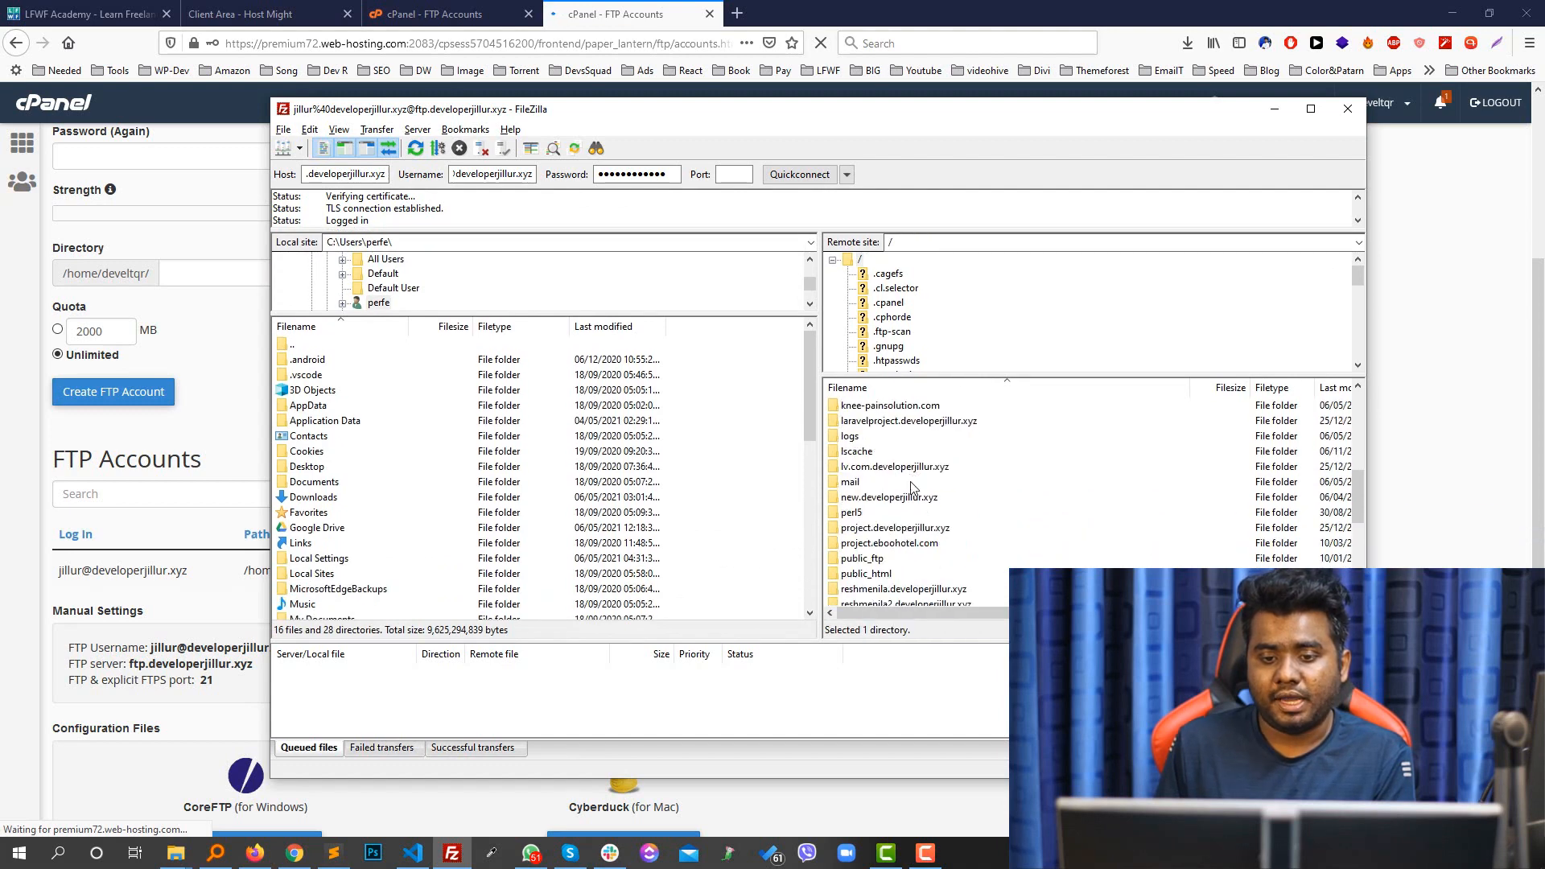
pyautogui.scroll(-6, 915, 557)
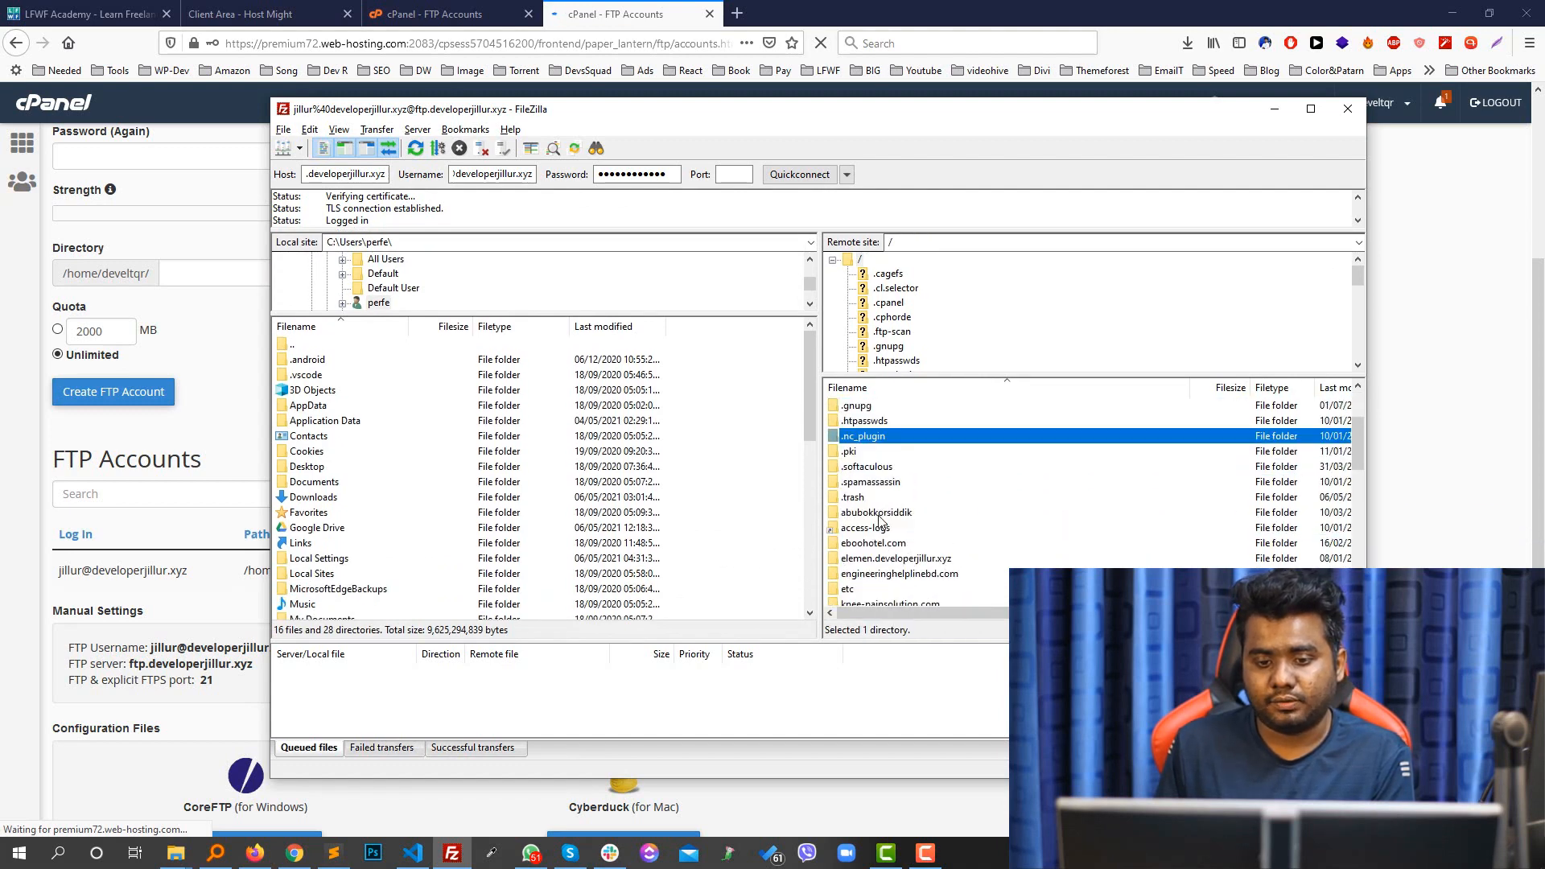
pyautogui.click(862, 469)
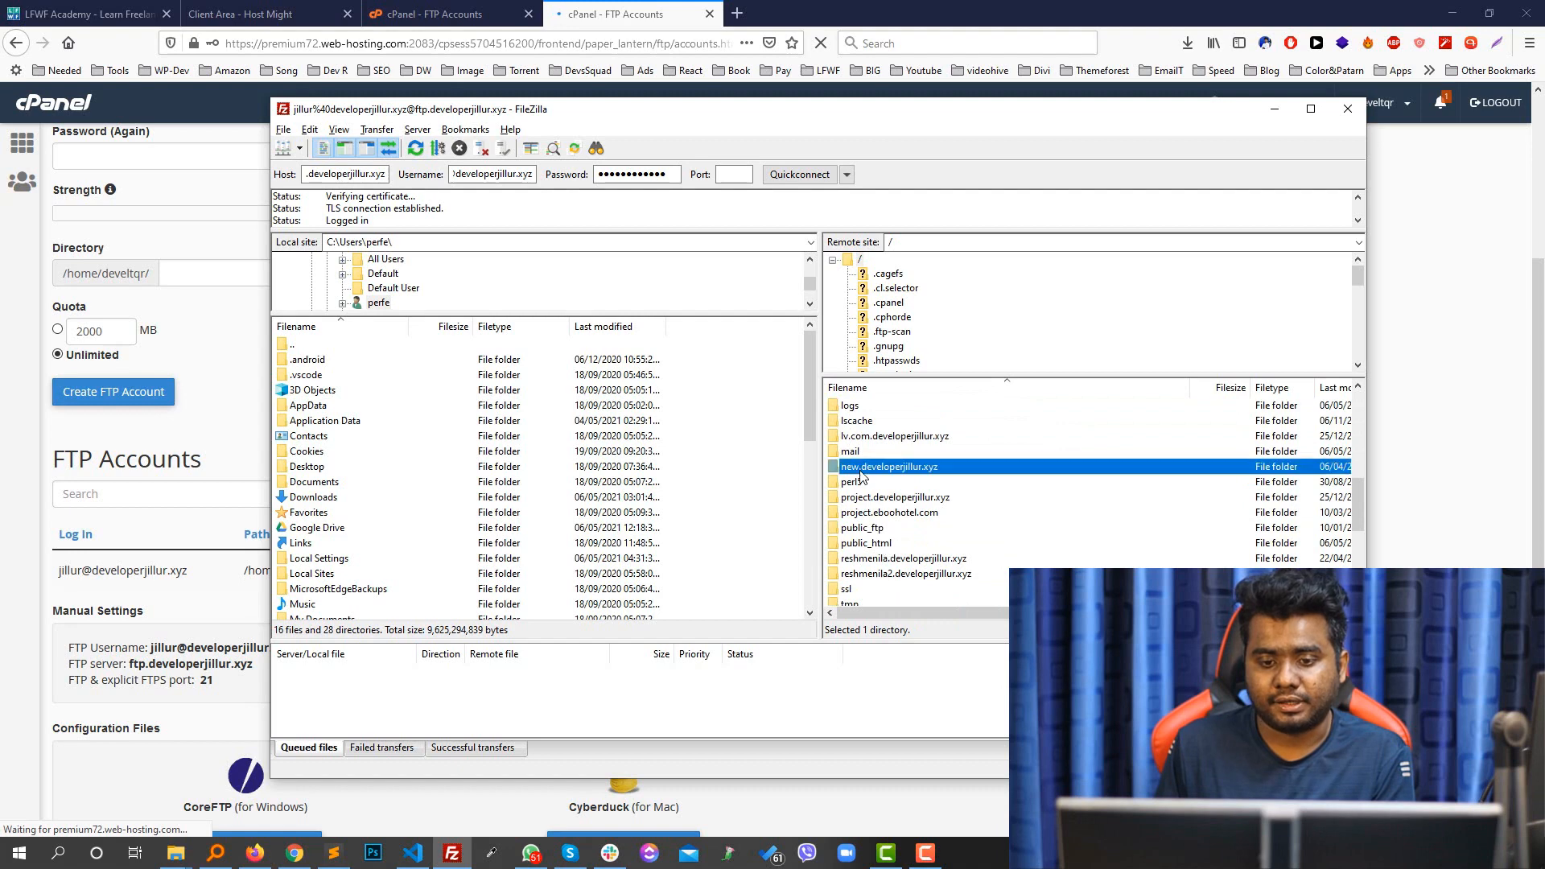
pyautogui.click(870, 532)
pyautogui.click(864, 544)
pyautogui.doubleClick(867, 546)
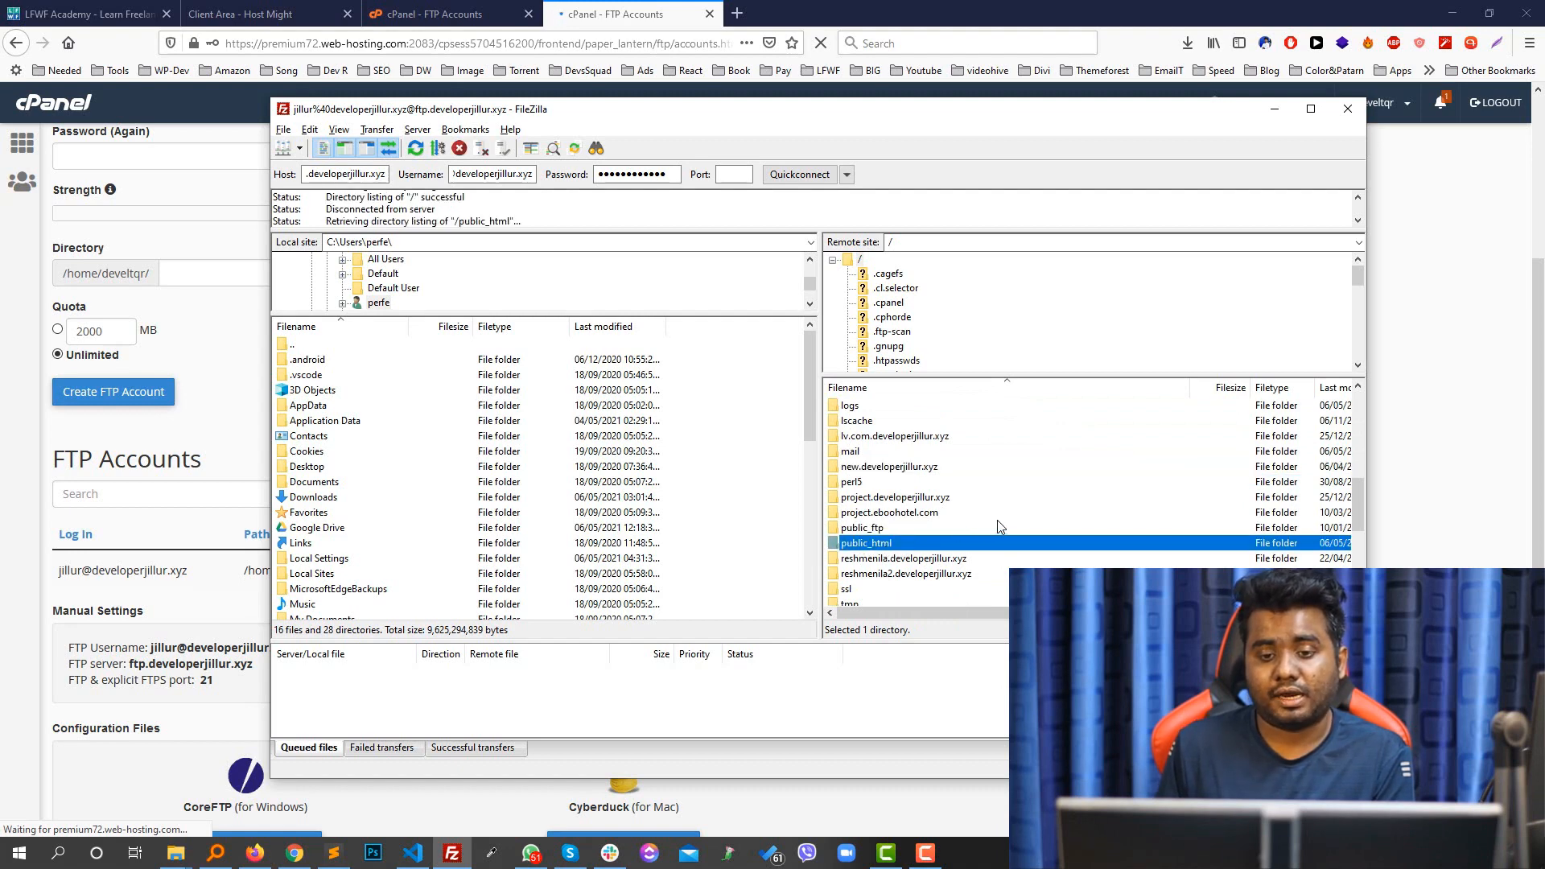
pyautogui.scroll(-1, 998, 528)
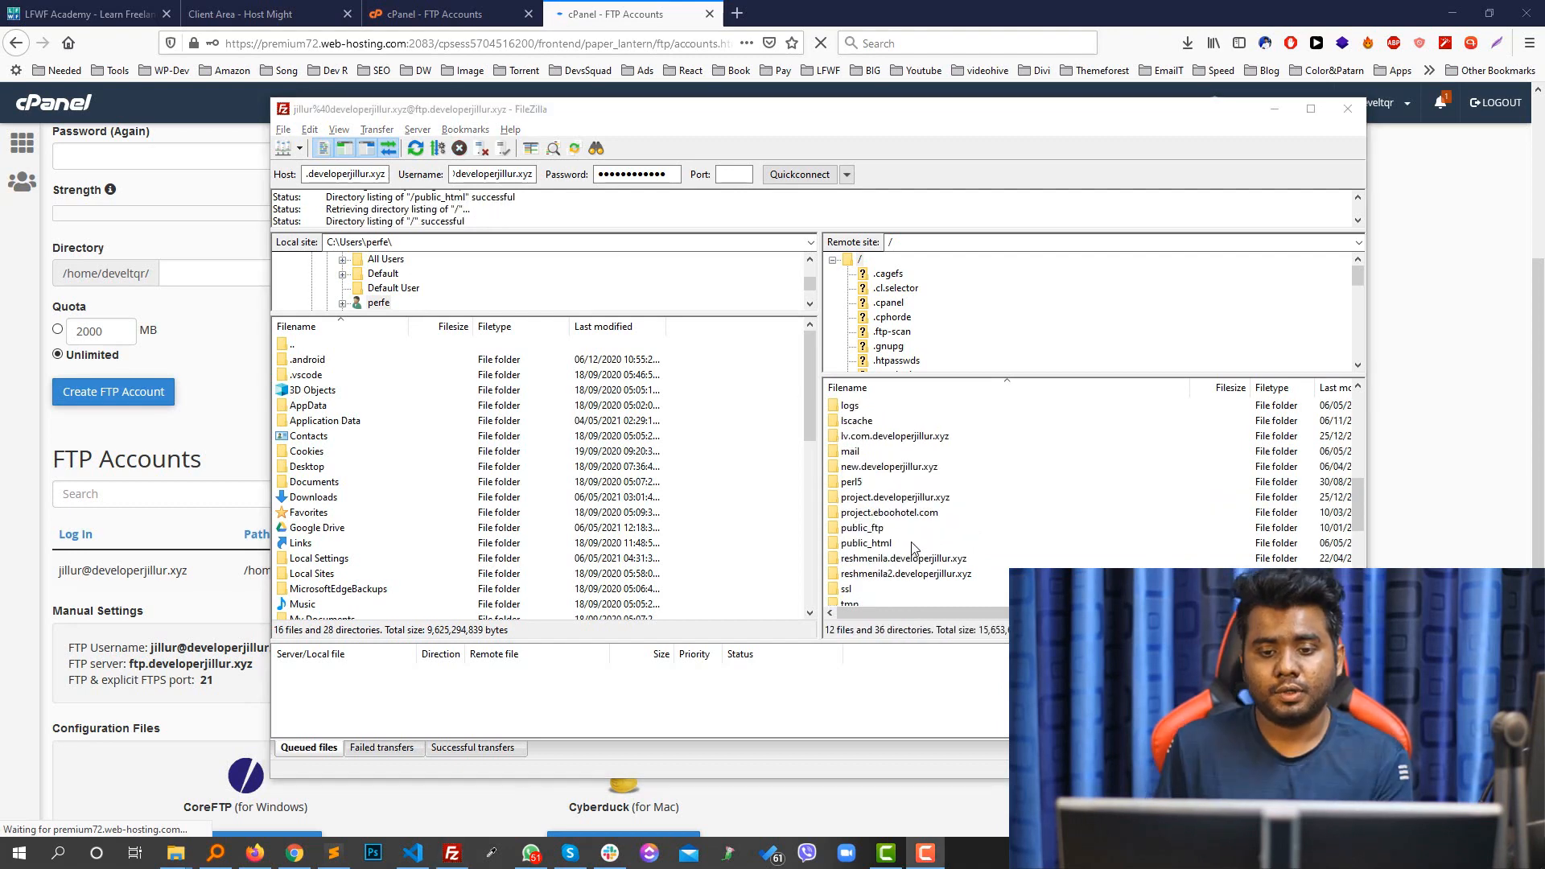
pyautogui.scroll(-2, 913, 493)
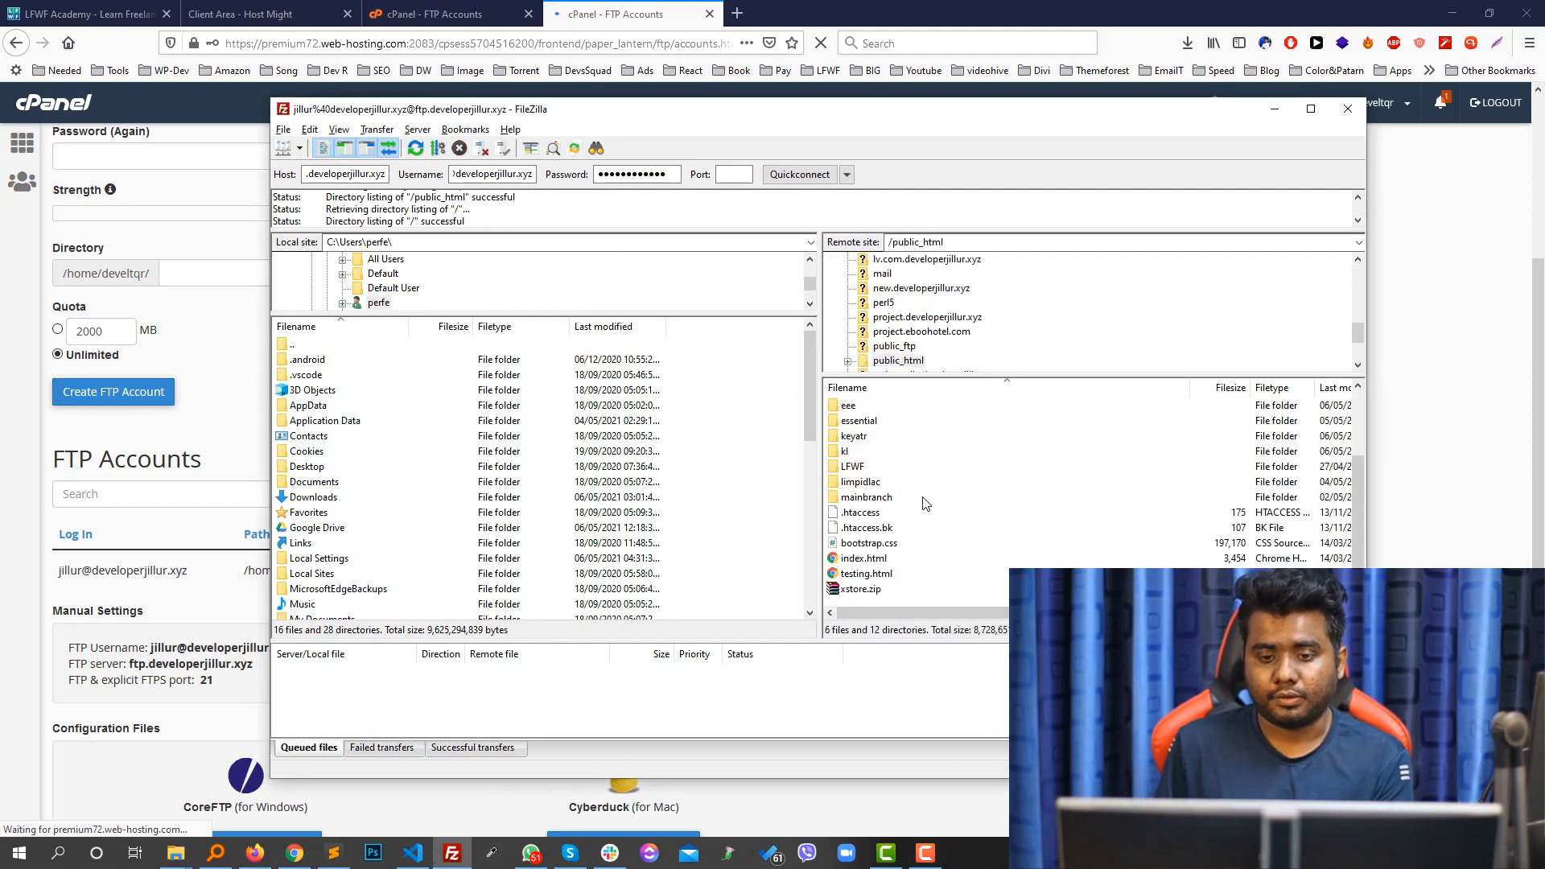
# - Open the index.html file in the remote public_html folder with View/Edit
pyautogui.click(867, 516)
pyautogui.click(878, 558)
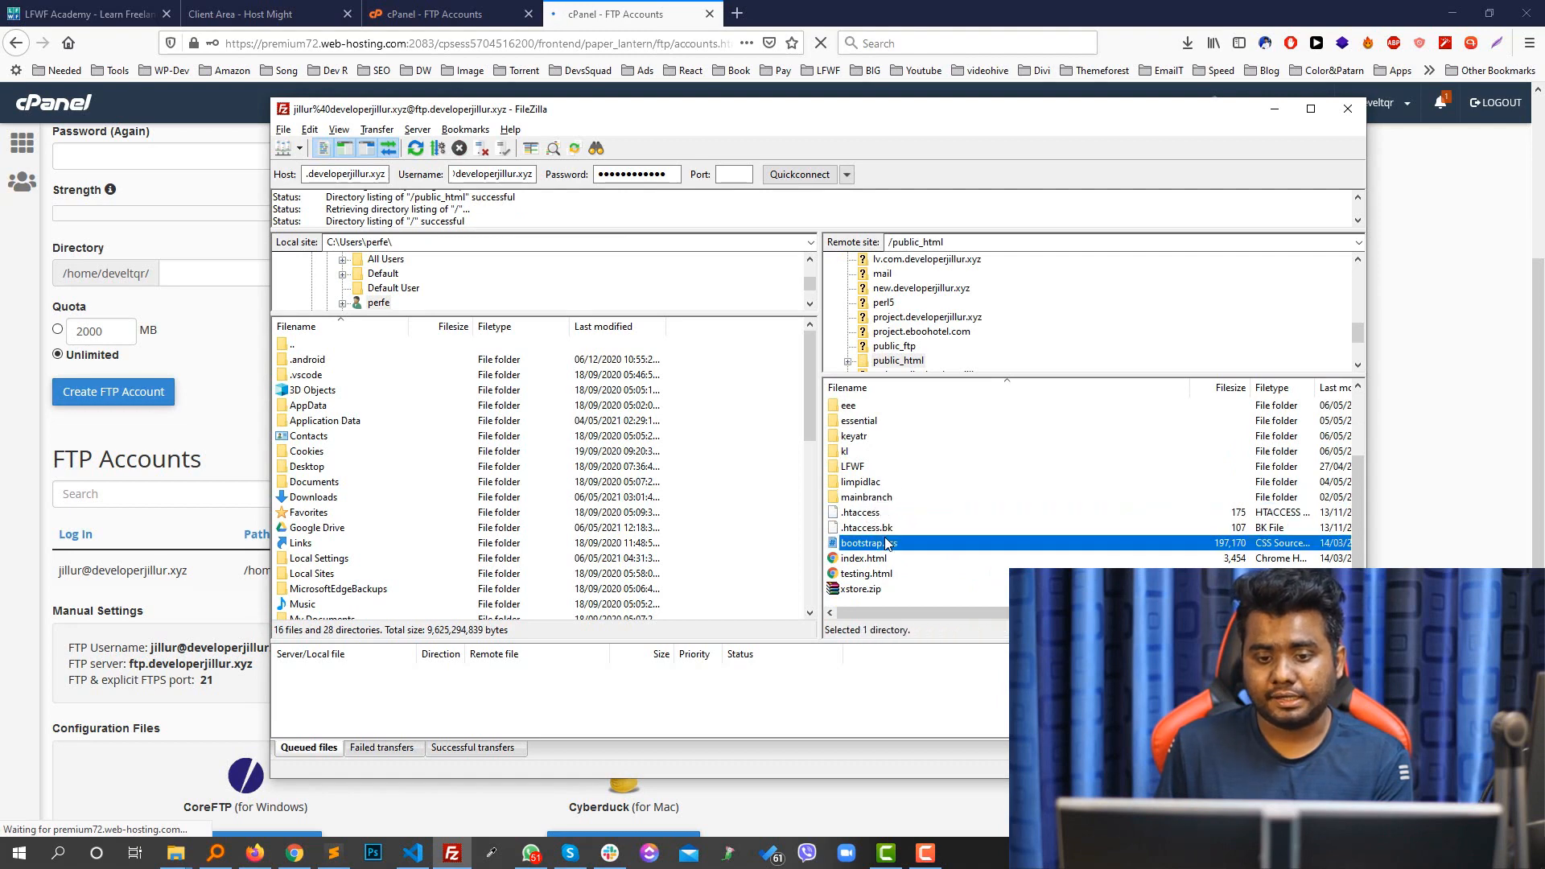
pyautogui.rightClick(881, 563)
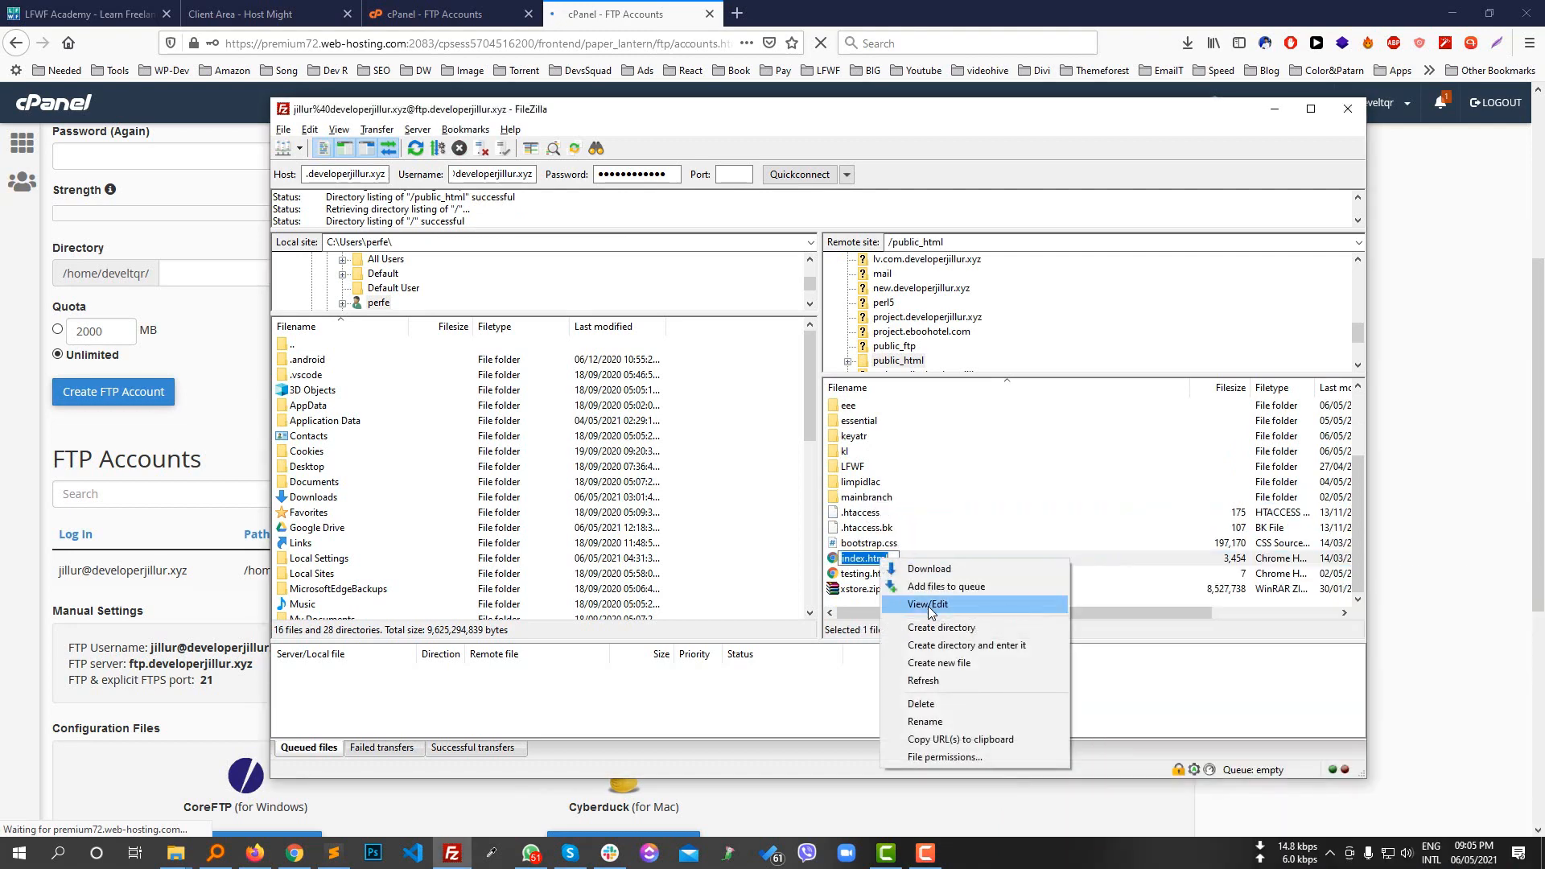
pyautogui.click(929, 606)
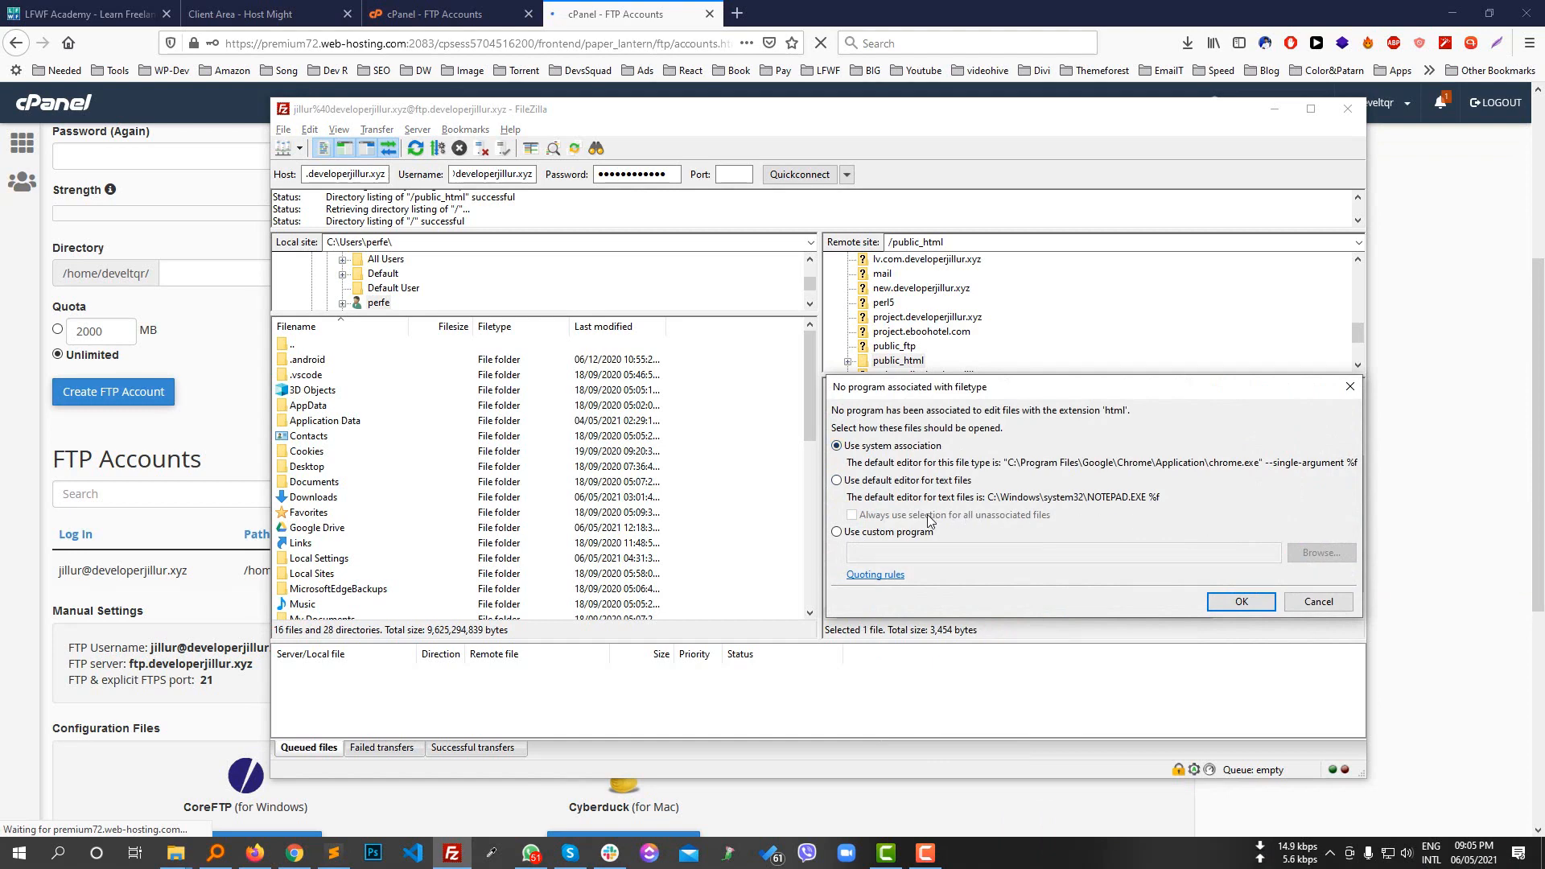
# - Choose sublime_text.exe from the Sublime Text 3 program folder as the custom editor for html files and confirm
pyautogui.click(894, 531)
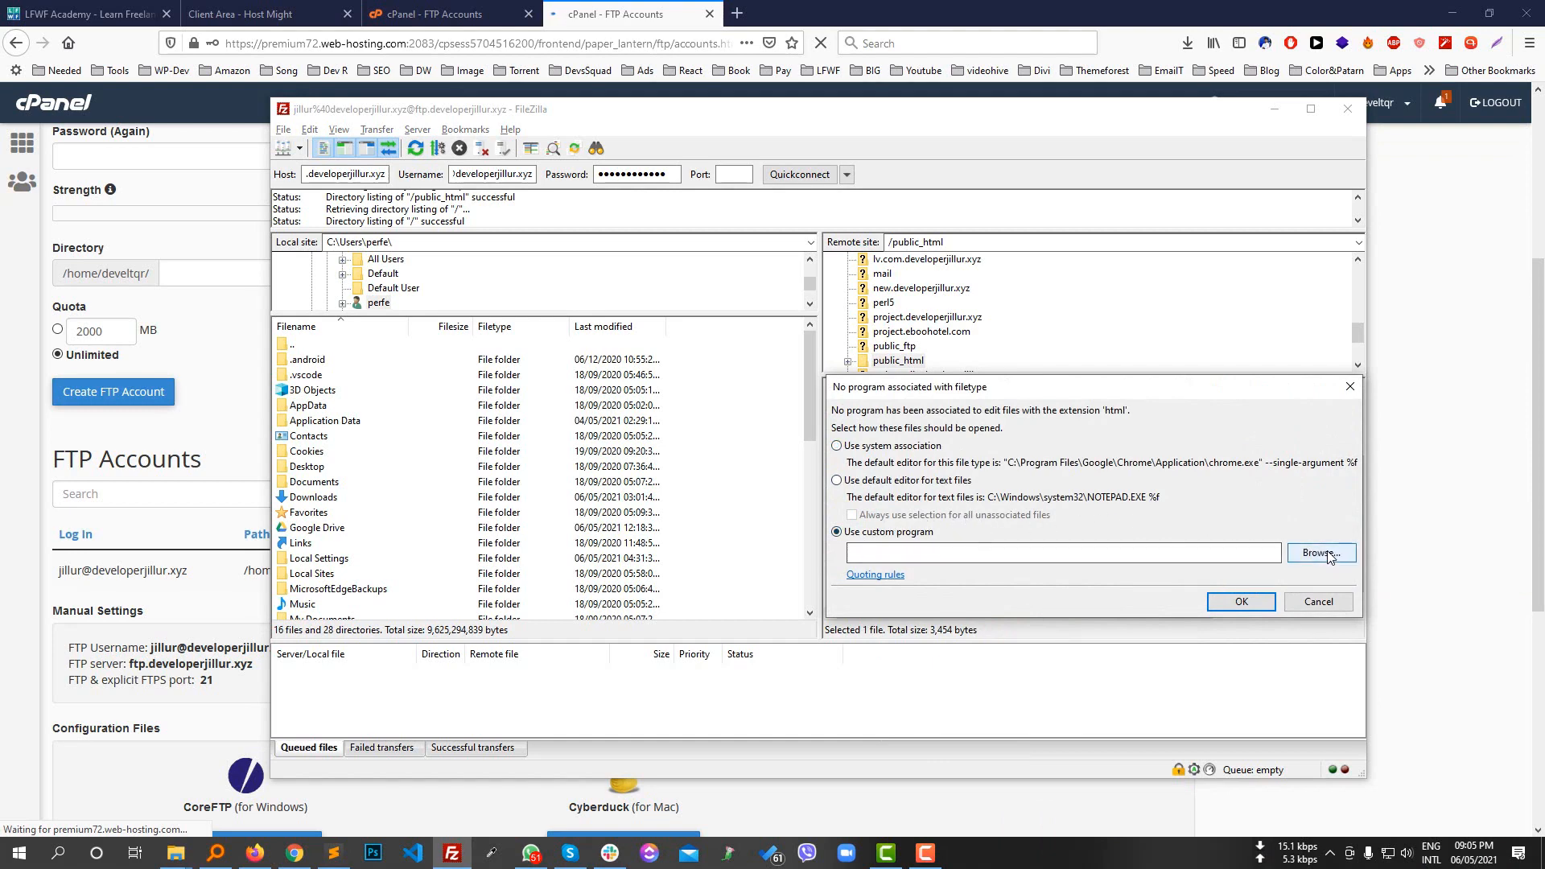
pyautogui.click(1320, 553)
pyautogui.click(1070, 588)
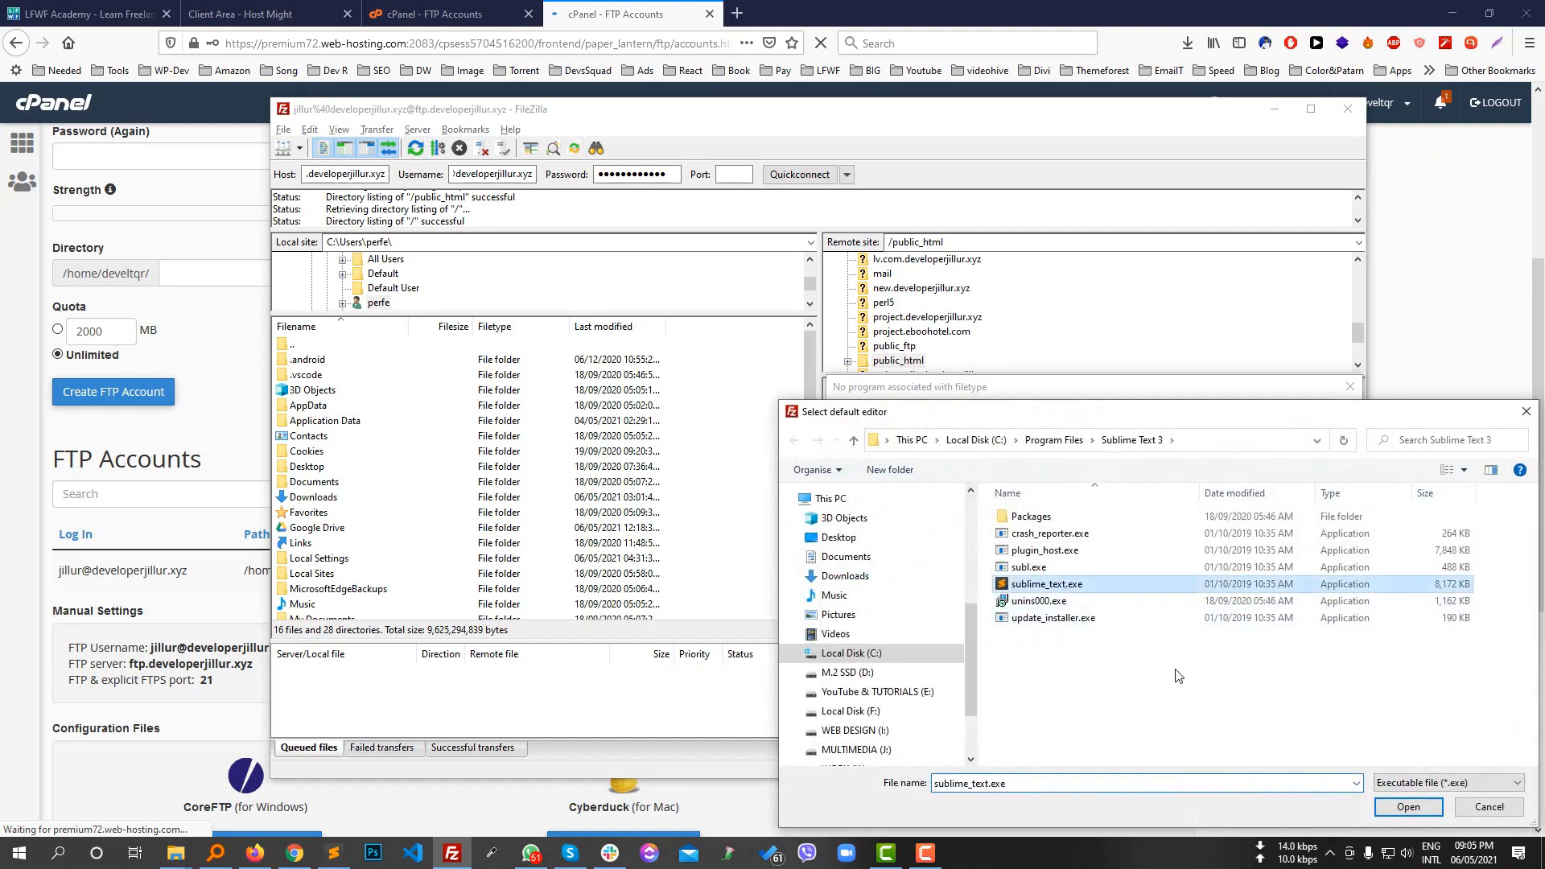
pyautogui.click(1409, 807)
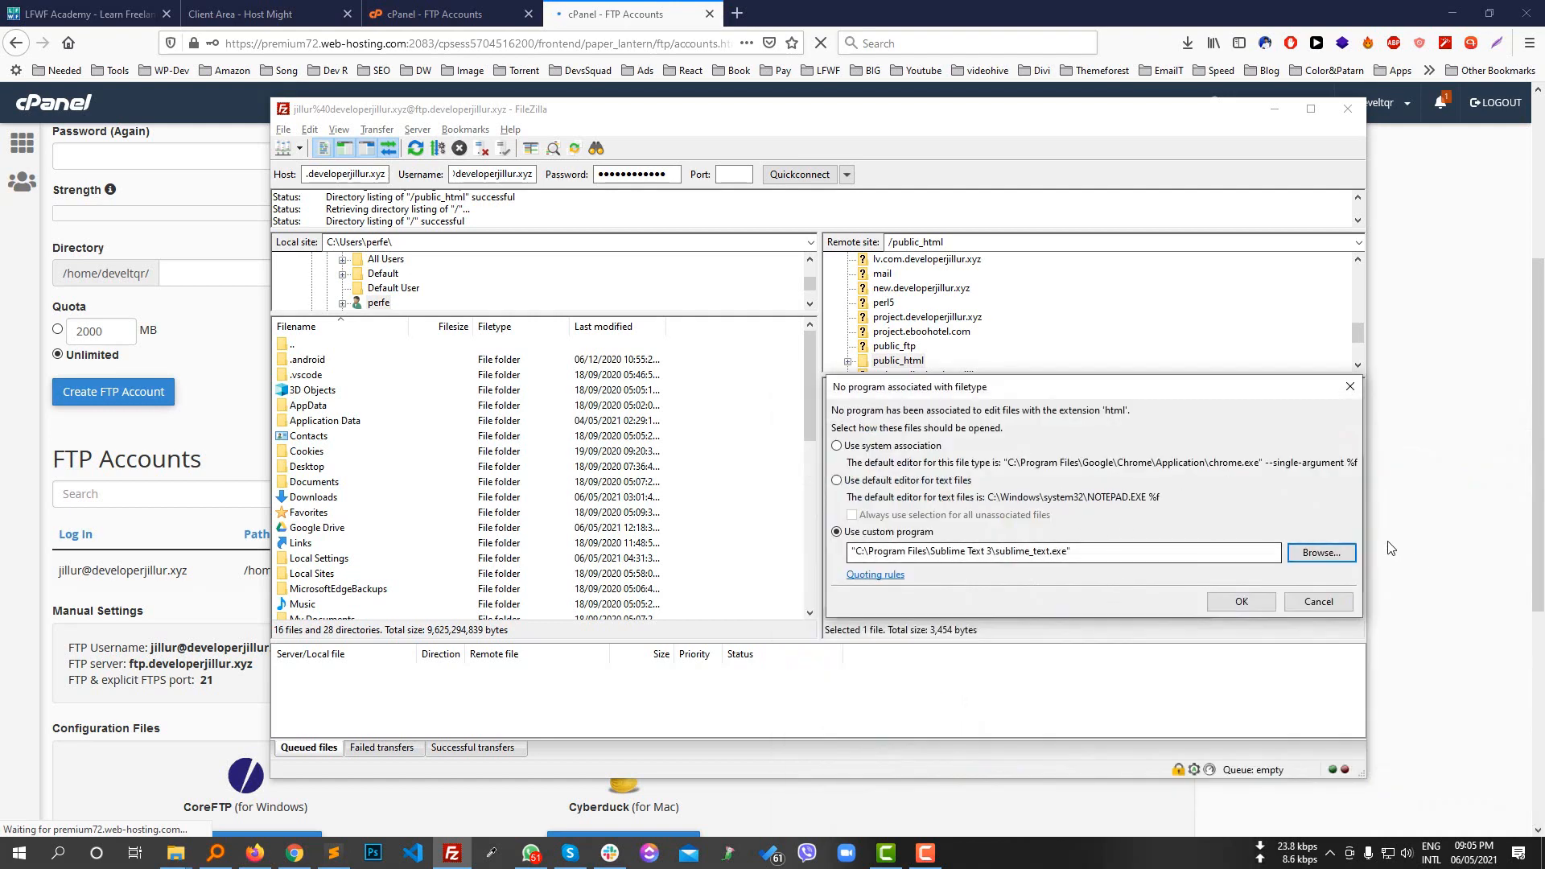
pyautogui.click(1254, 604)
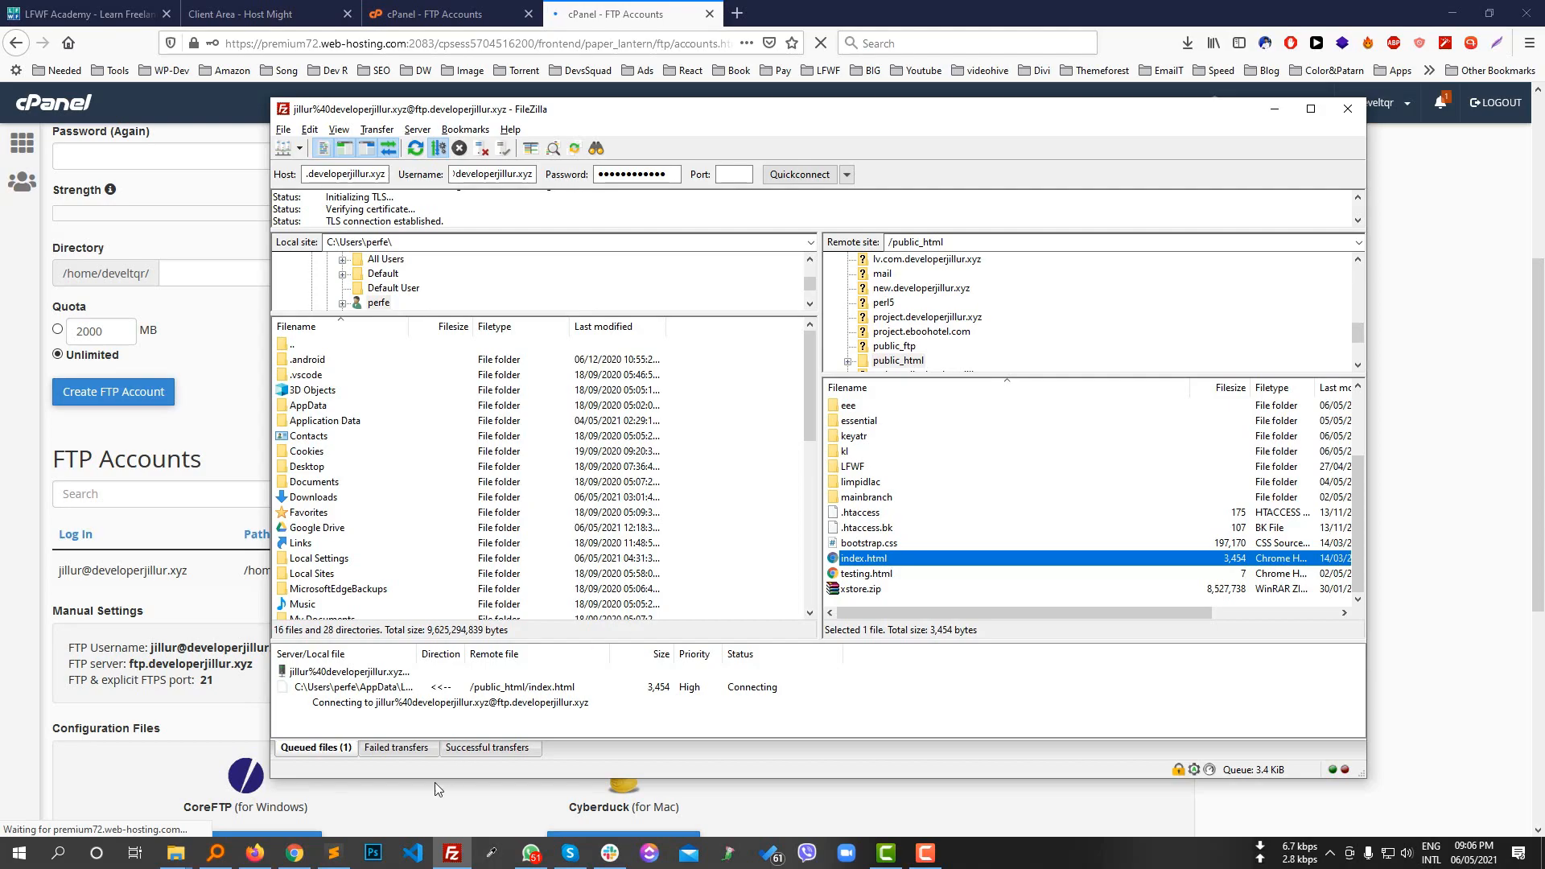
# - Request View/Edit for index.html again and switch to Sublime Text to check for the opened file
pyautogui.click(335, 853)
pyautogui.rightClick(880, 558)
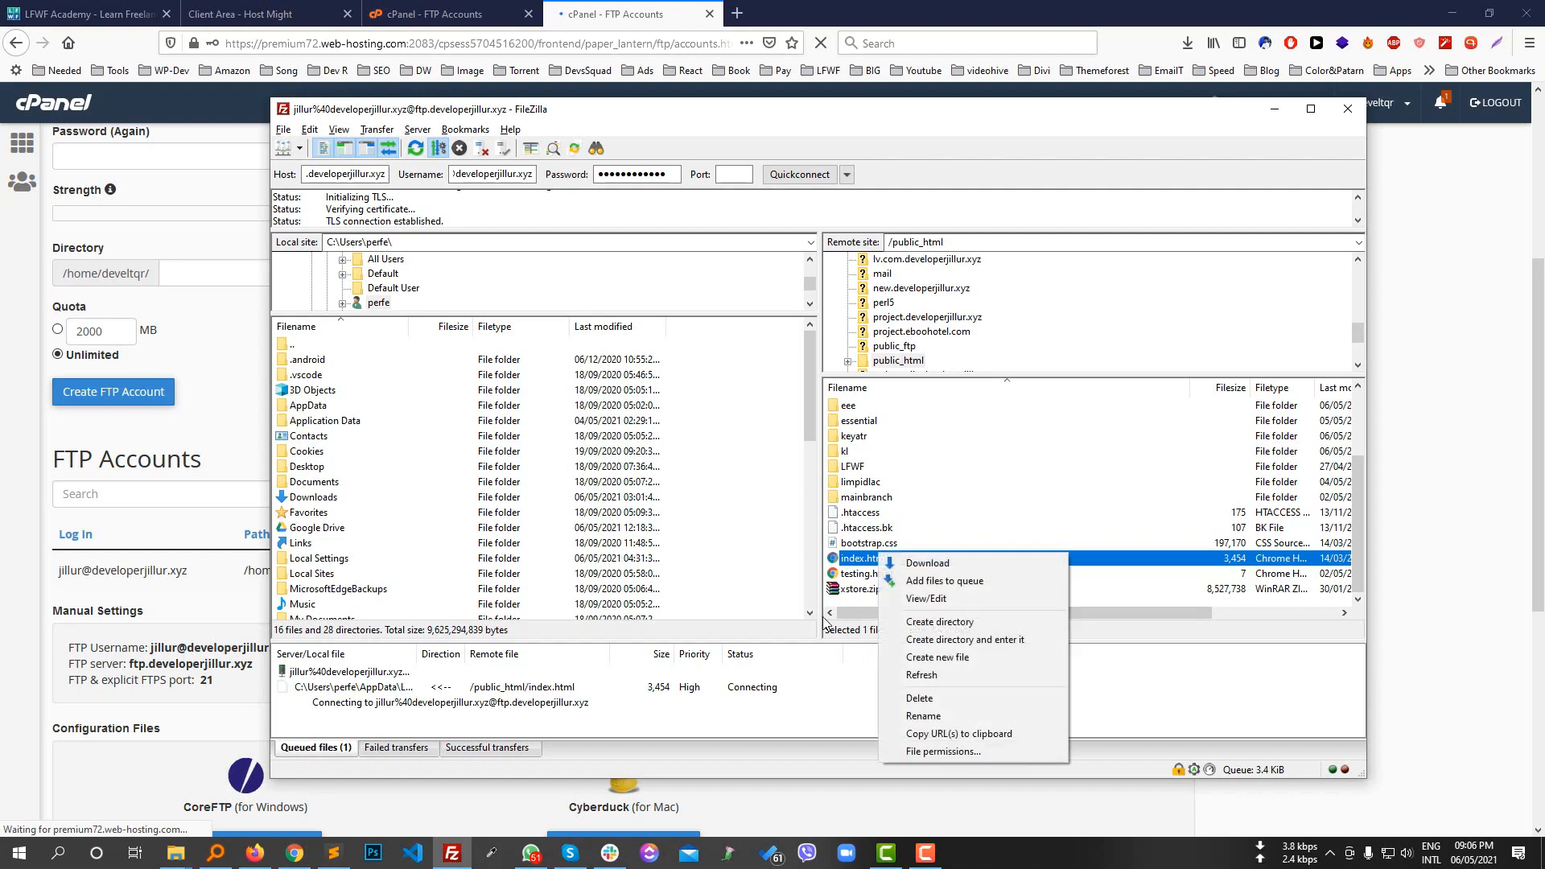
pyautogui.click(929, 599)
pyautogui.click(917, 445)
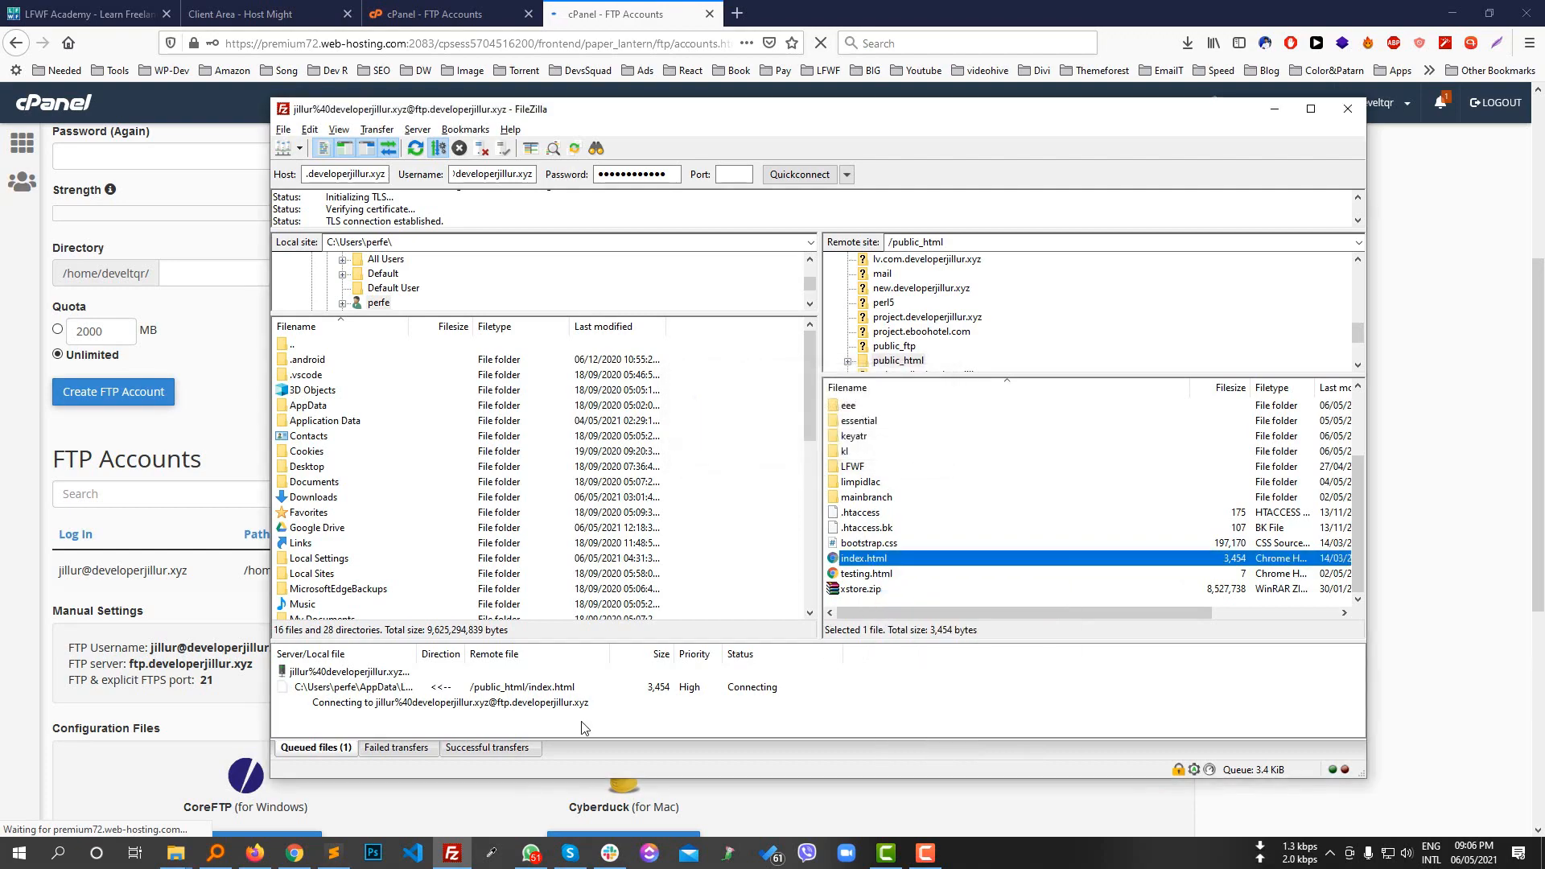
pyautogui.click(335, 854)
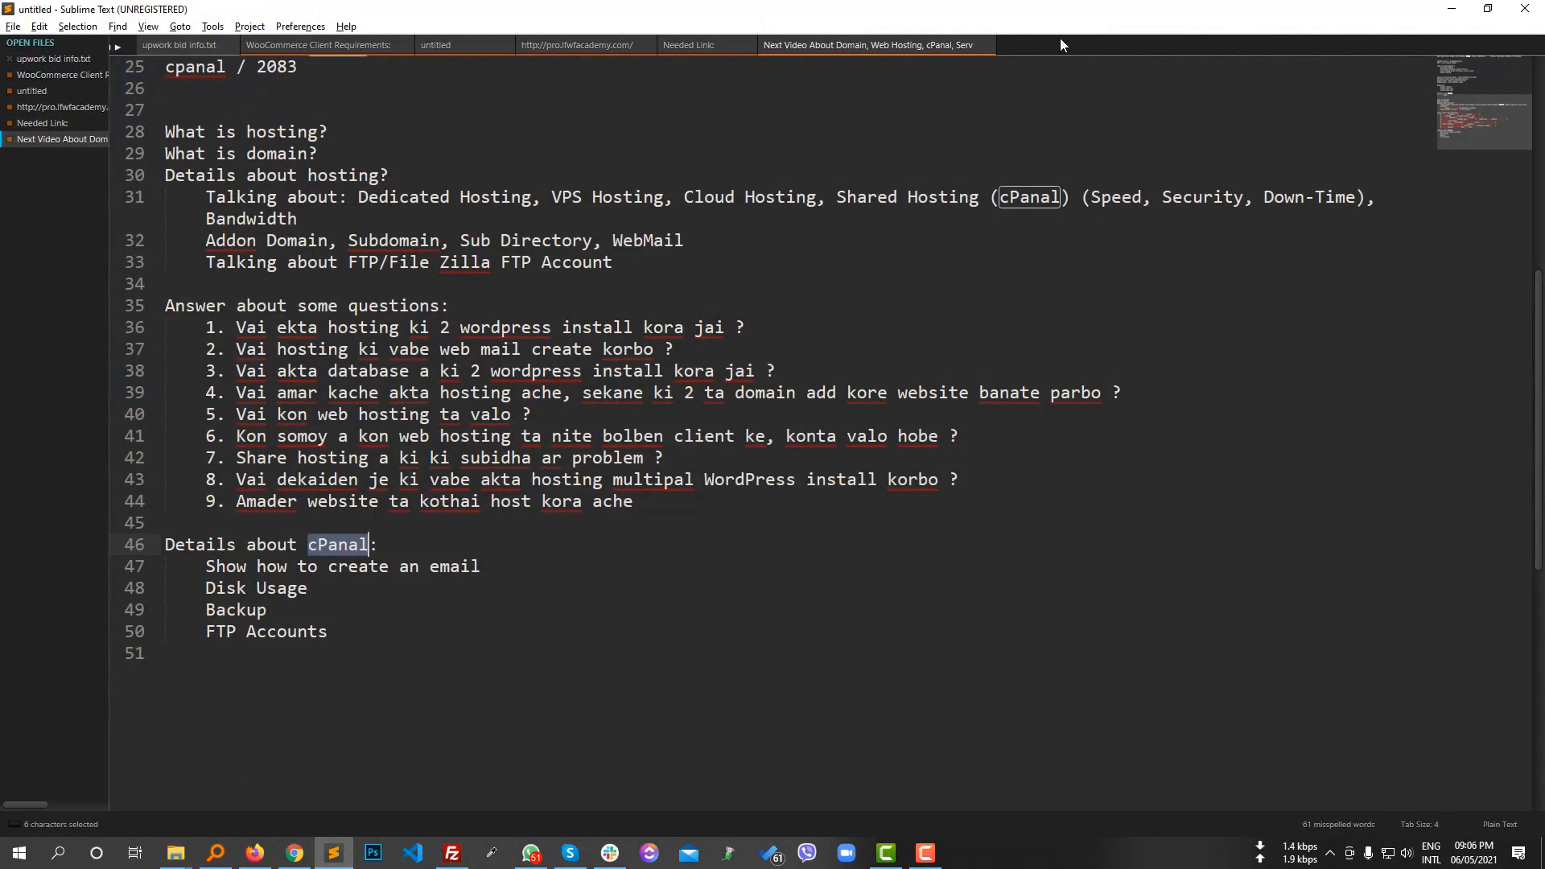
pyautogui.doubleClick(1060, 37)
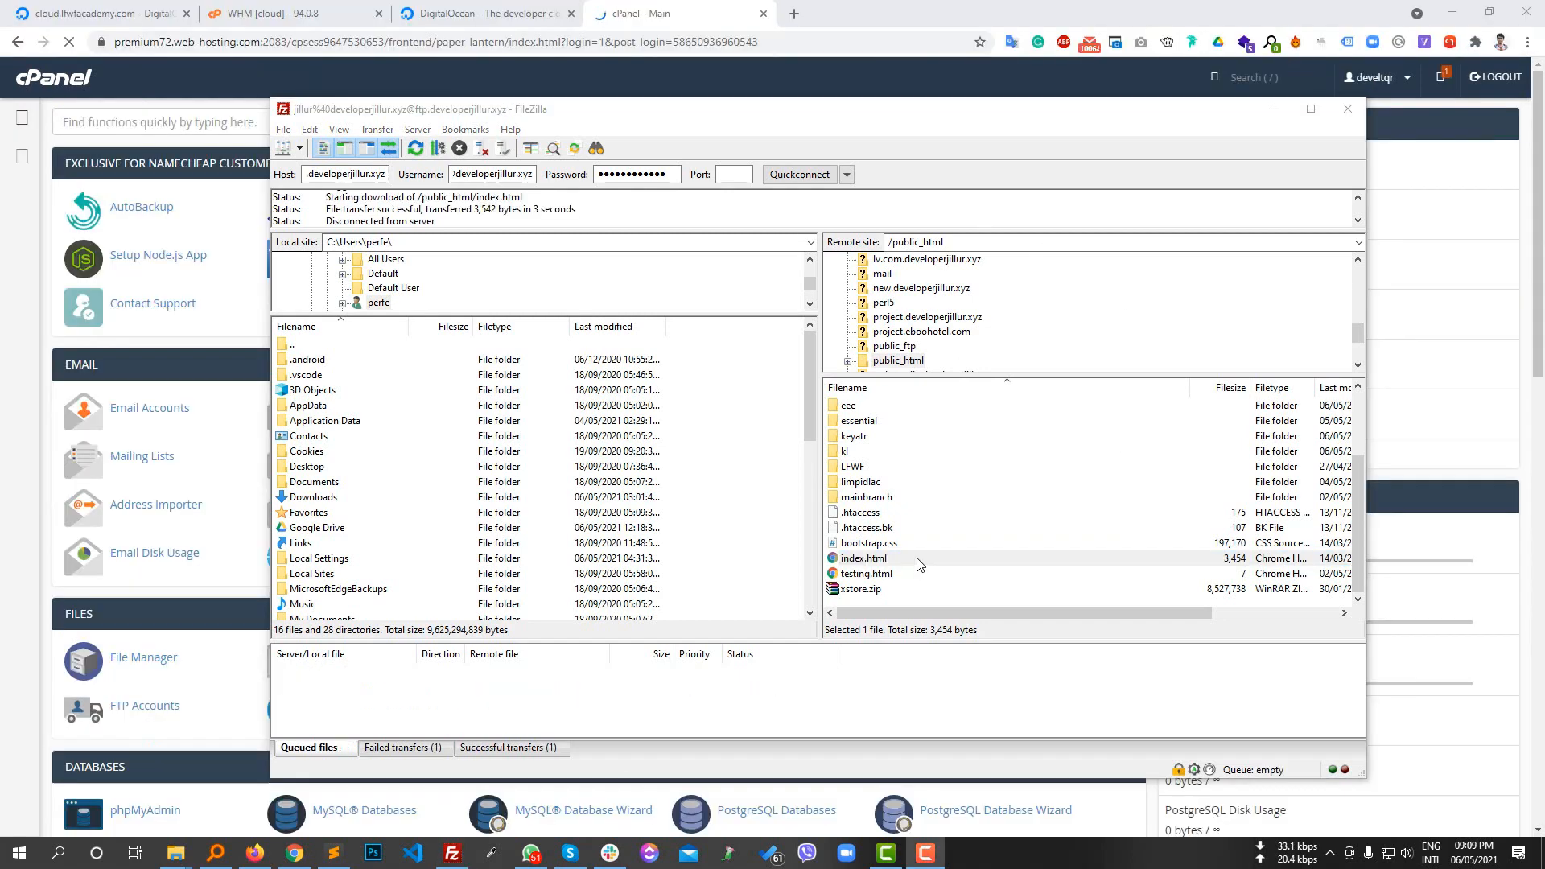
# - Request View/Edit for the remote index.html again and reopen the local file for editing
pyautogui.click(915, 562)
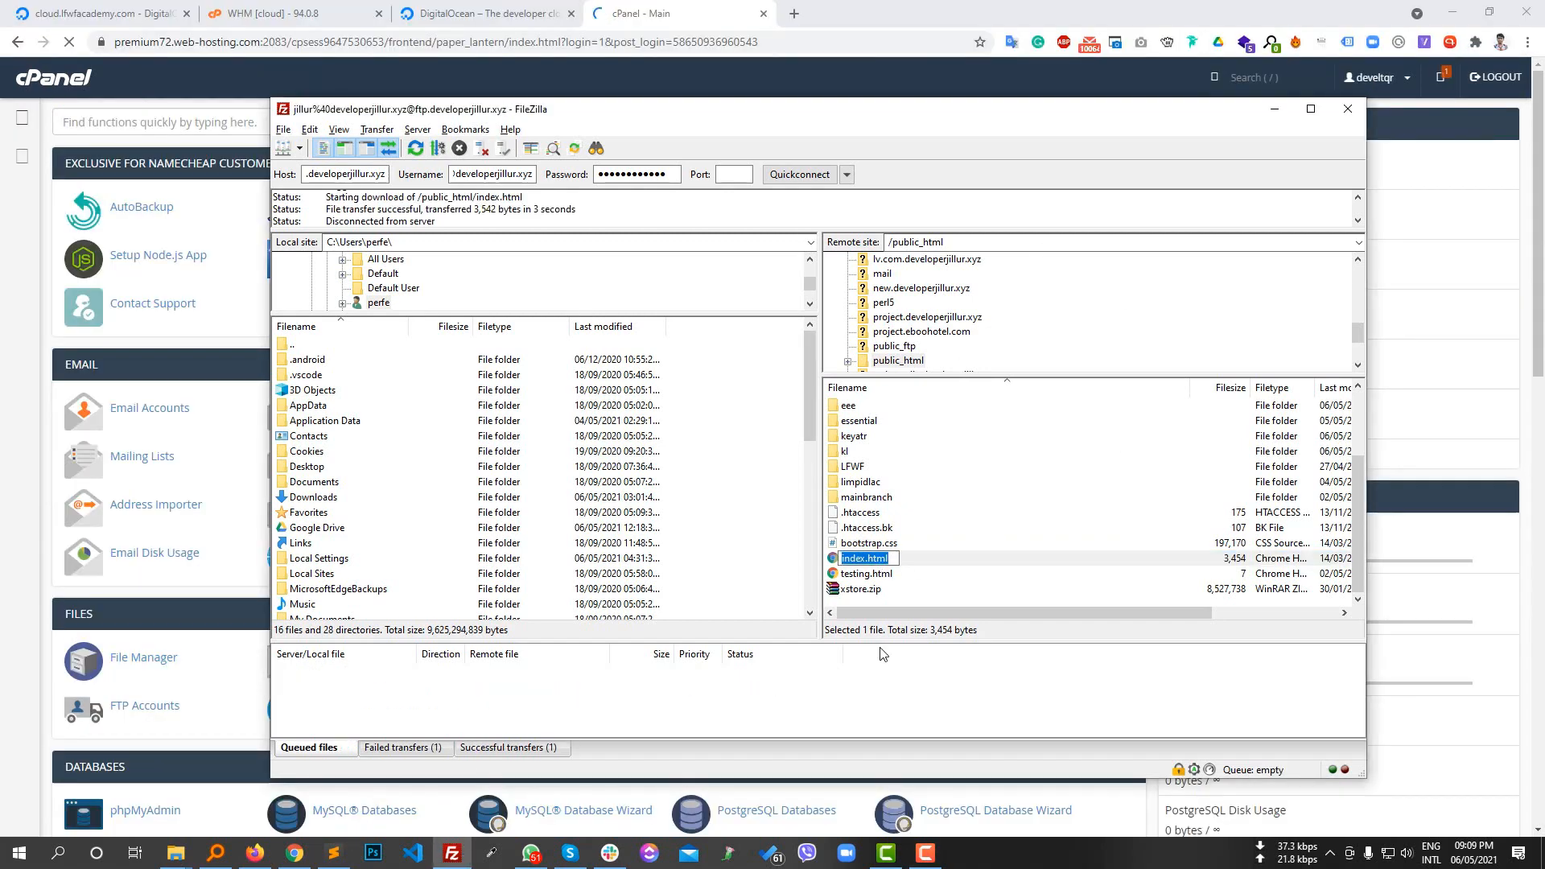
pyautogui.click(893, 574)
pyautogui.rightClick(899, 561)
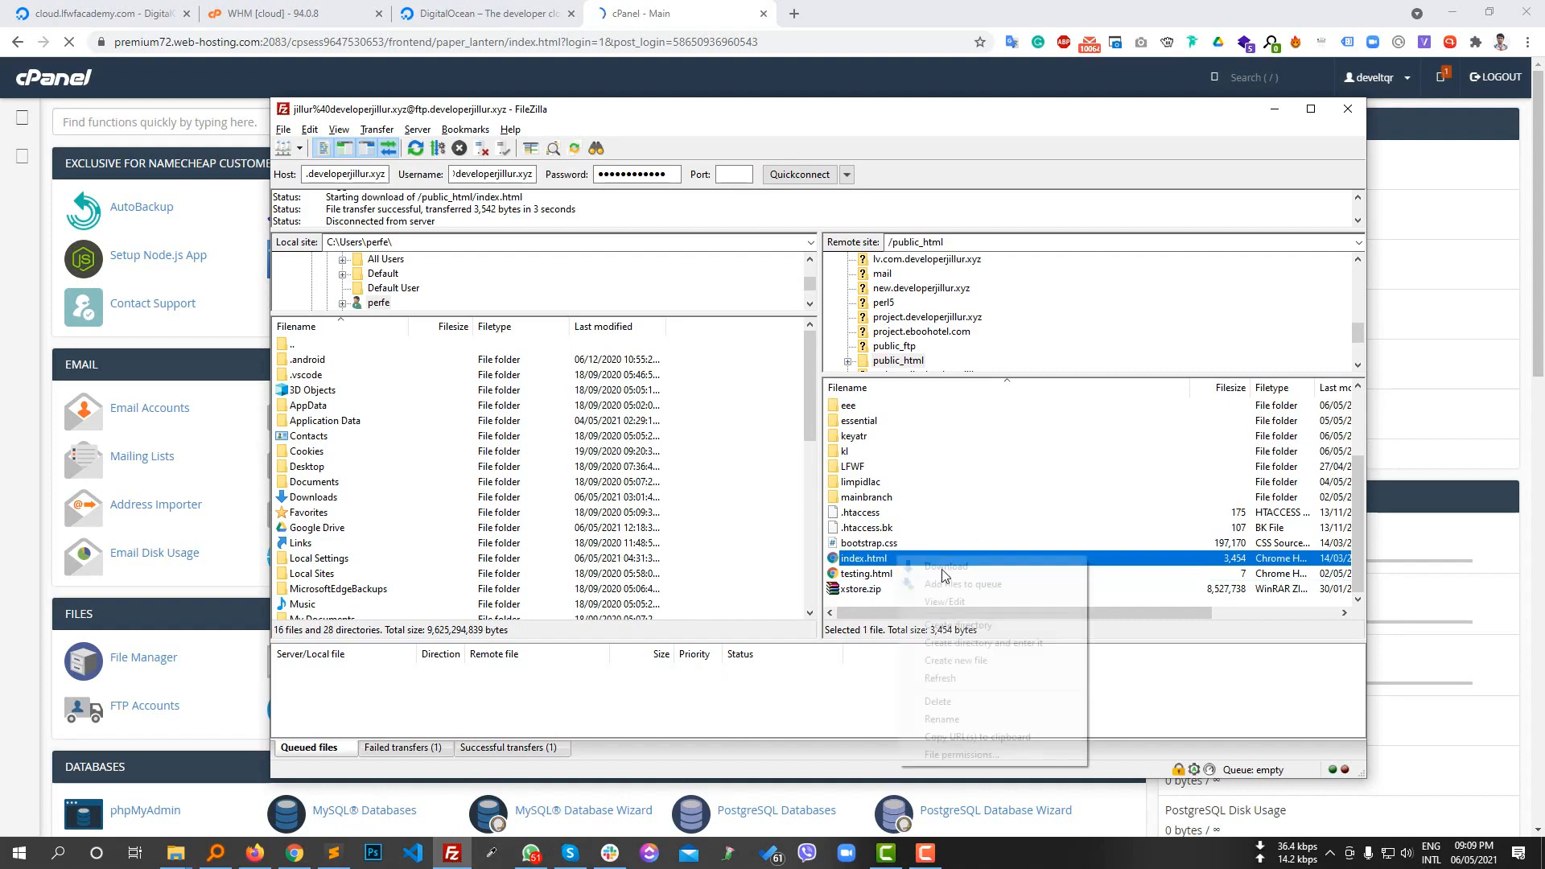
pyautogui.click(957, 614)
pyautogui.click(1096, 559)
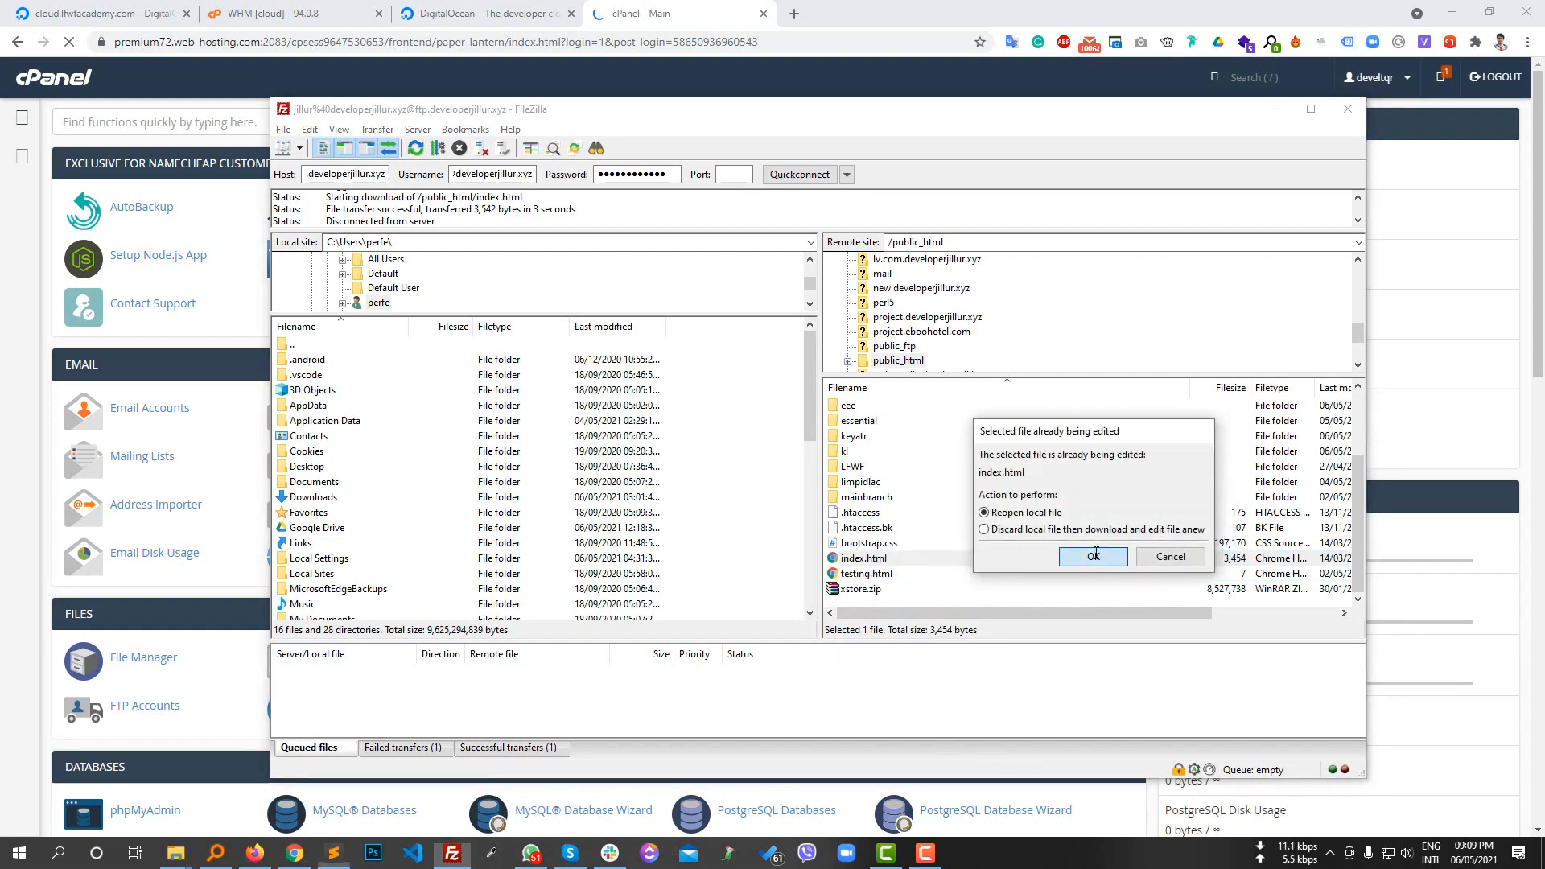
# - Append "test" to the end of the jumbotron paragraph in index.html, save it and upload the changed file back to the server
pyautogui.scroll(-1, 560, 266)
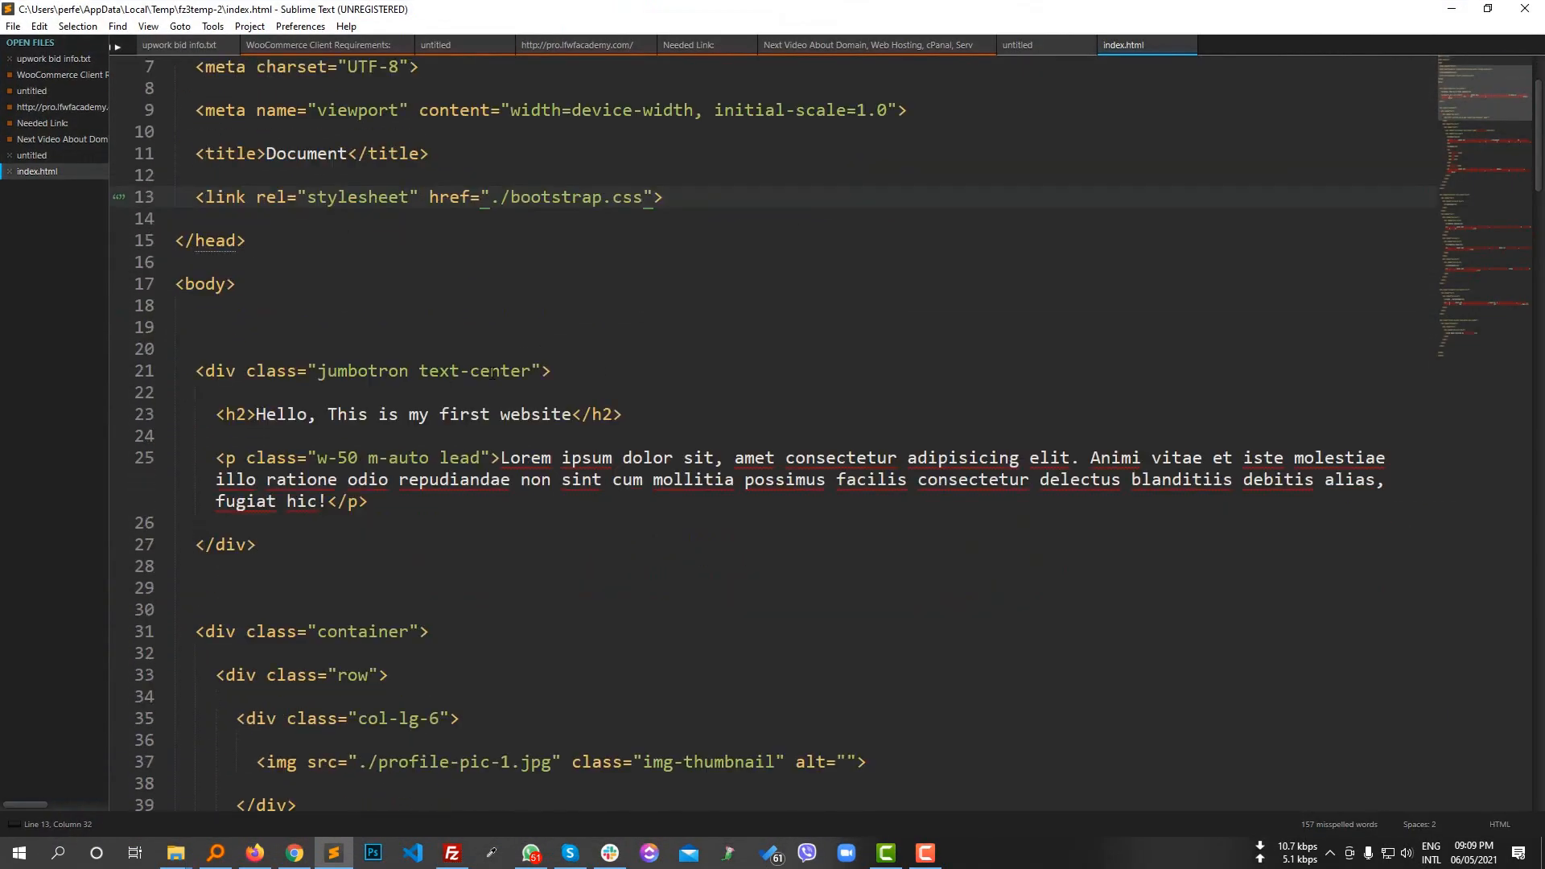
pyautogui.click(390, 522)
pyautogui.click(327, 501)
pyautogui.write('t')
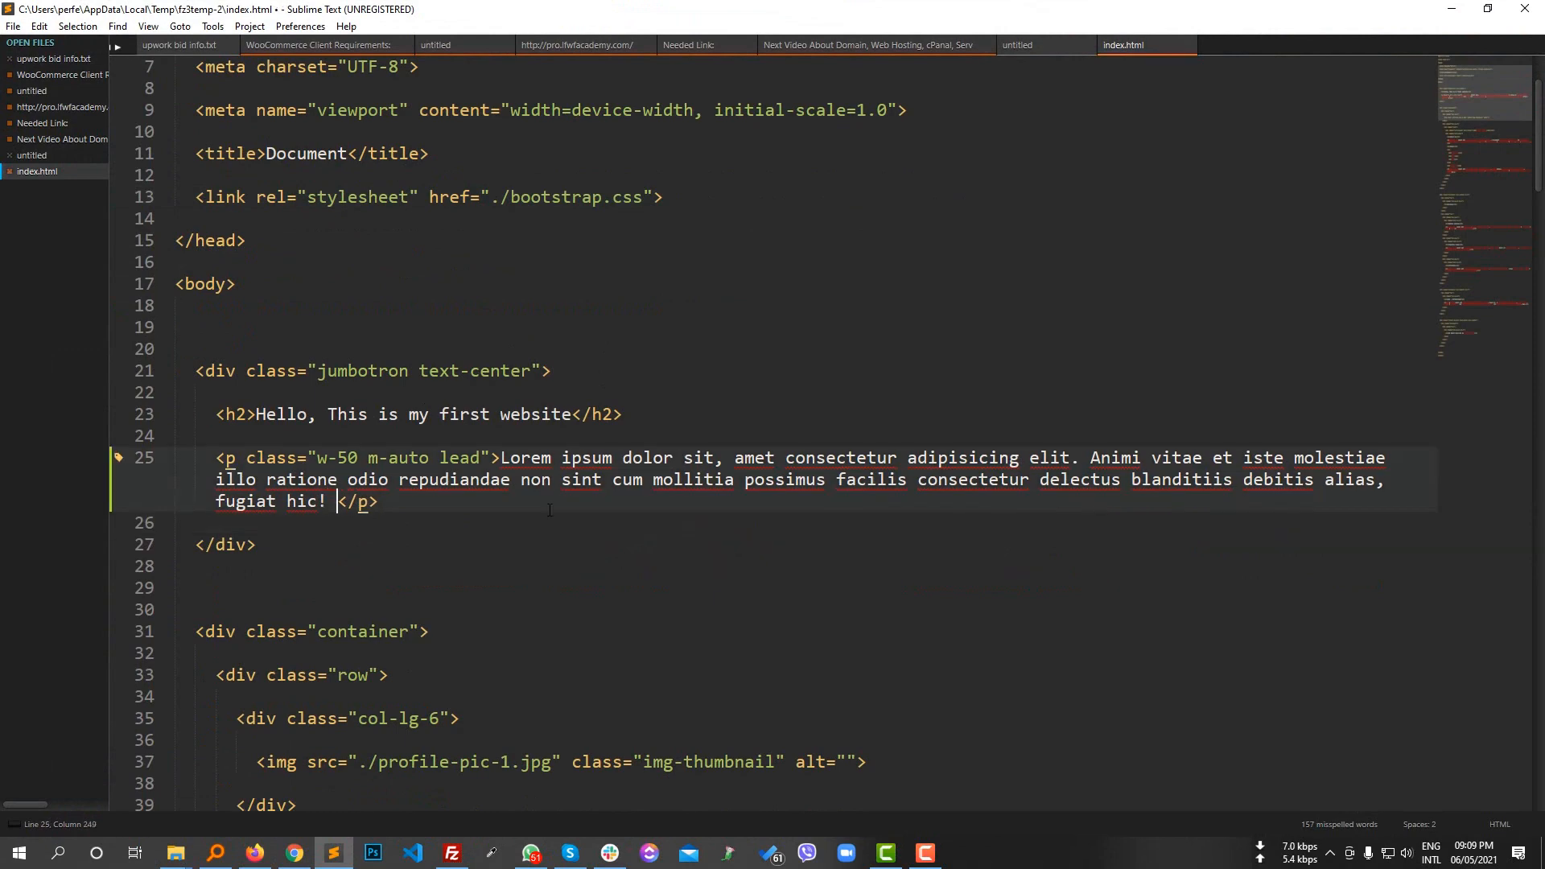
pyautogui.write('est')
pyautogui.hotkey('ctrl', 's')
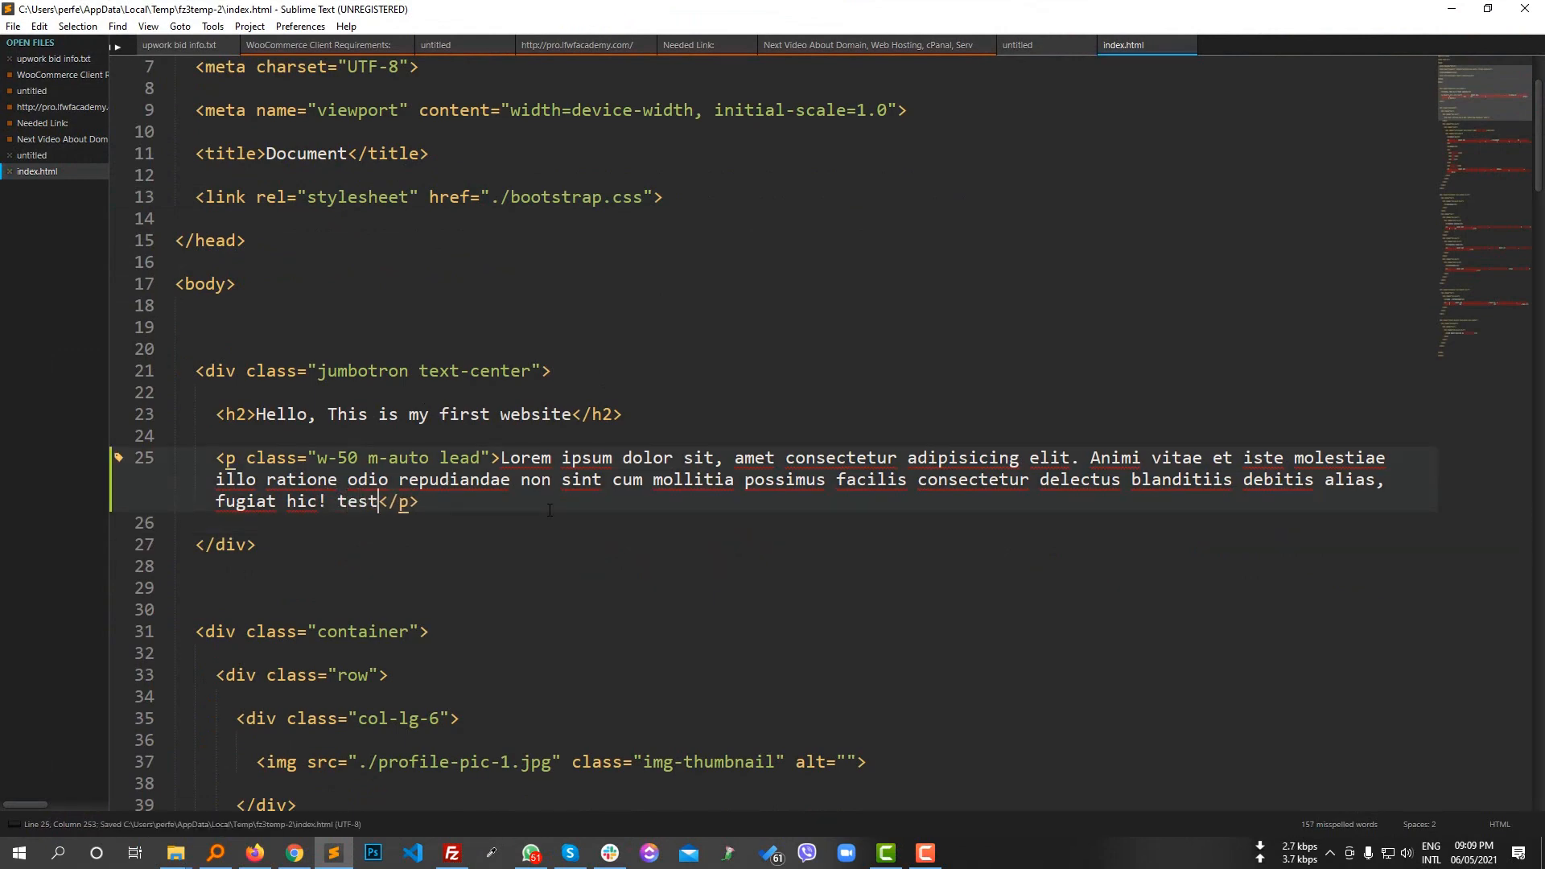
pyautogui.click(455, 851)
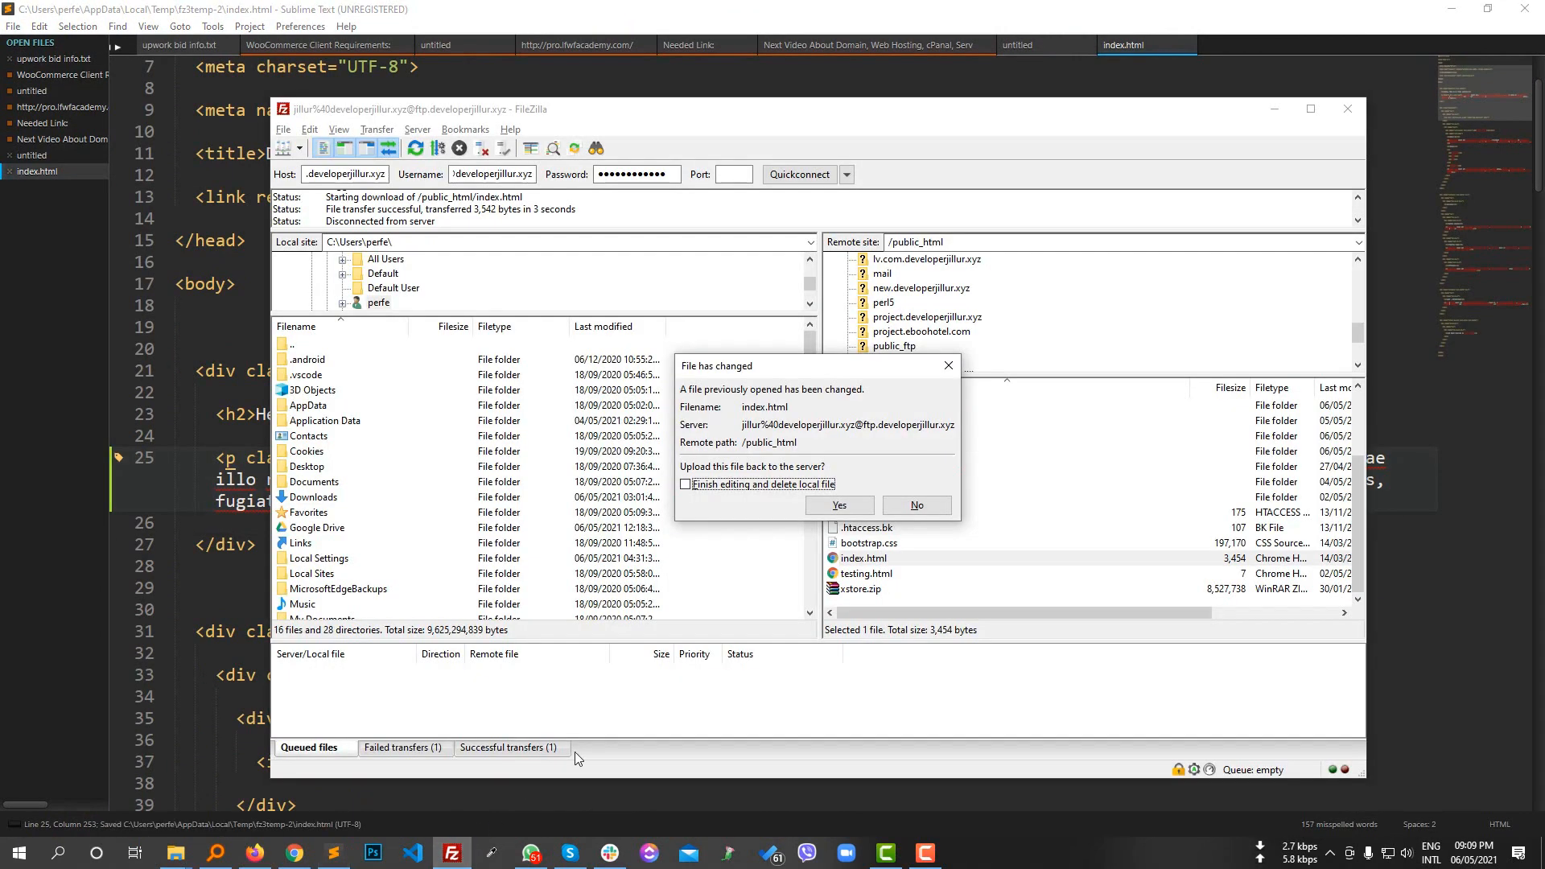
pyautogui.click(838, 508)
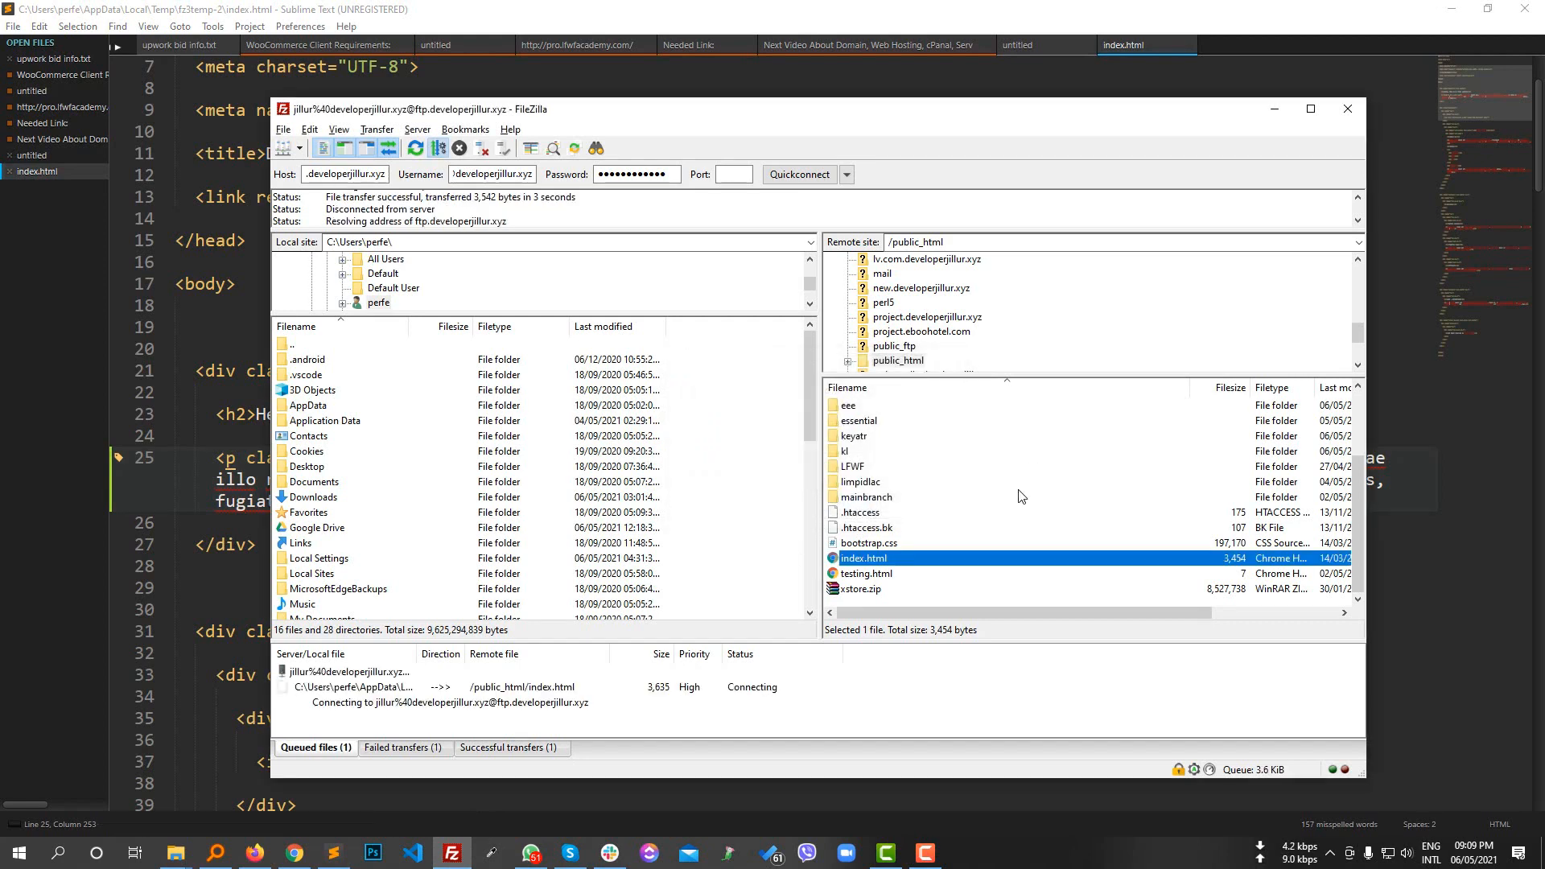
# - Remove the extra blank lines between the jumbotron's closing div and the container div, and save index.html
pyautogui.click(913, 5)
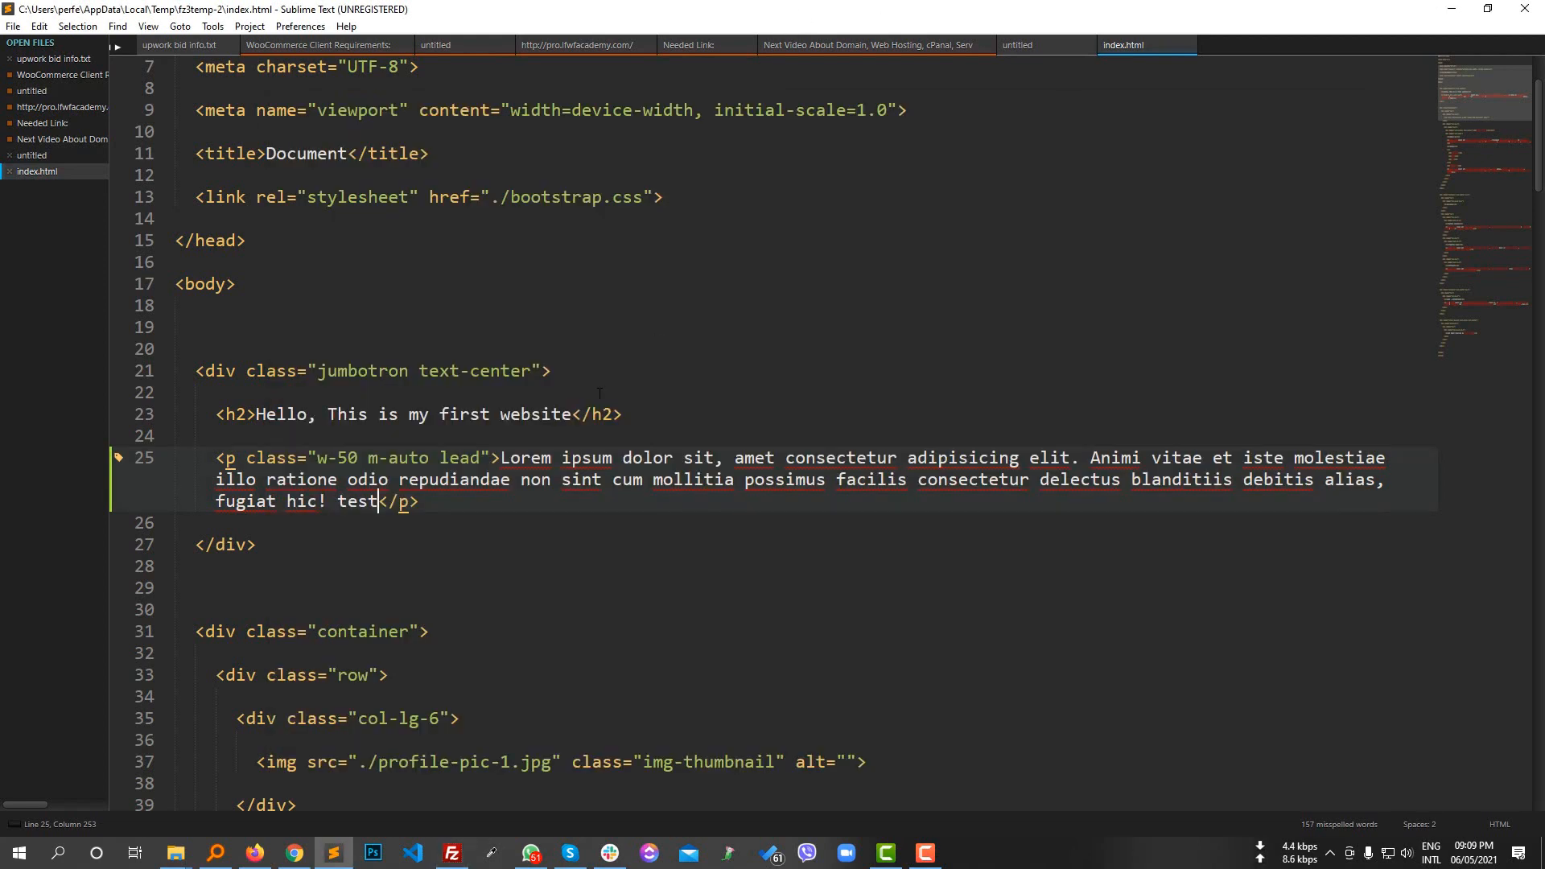
pyautogui.scroll(-3, 355, 402)
pyautogui.click(355, 399)
pyautogui.press('BackSpace')
pyautogui.press('BackSpace')
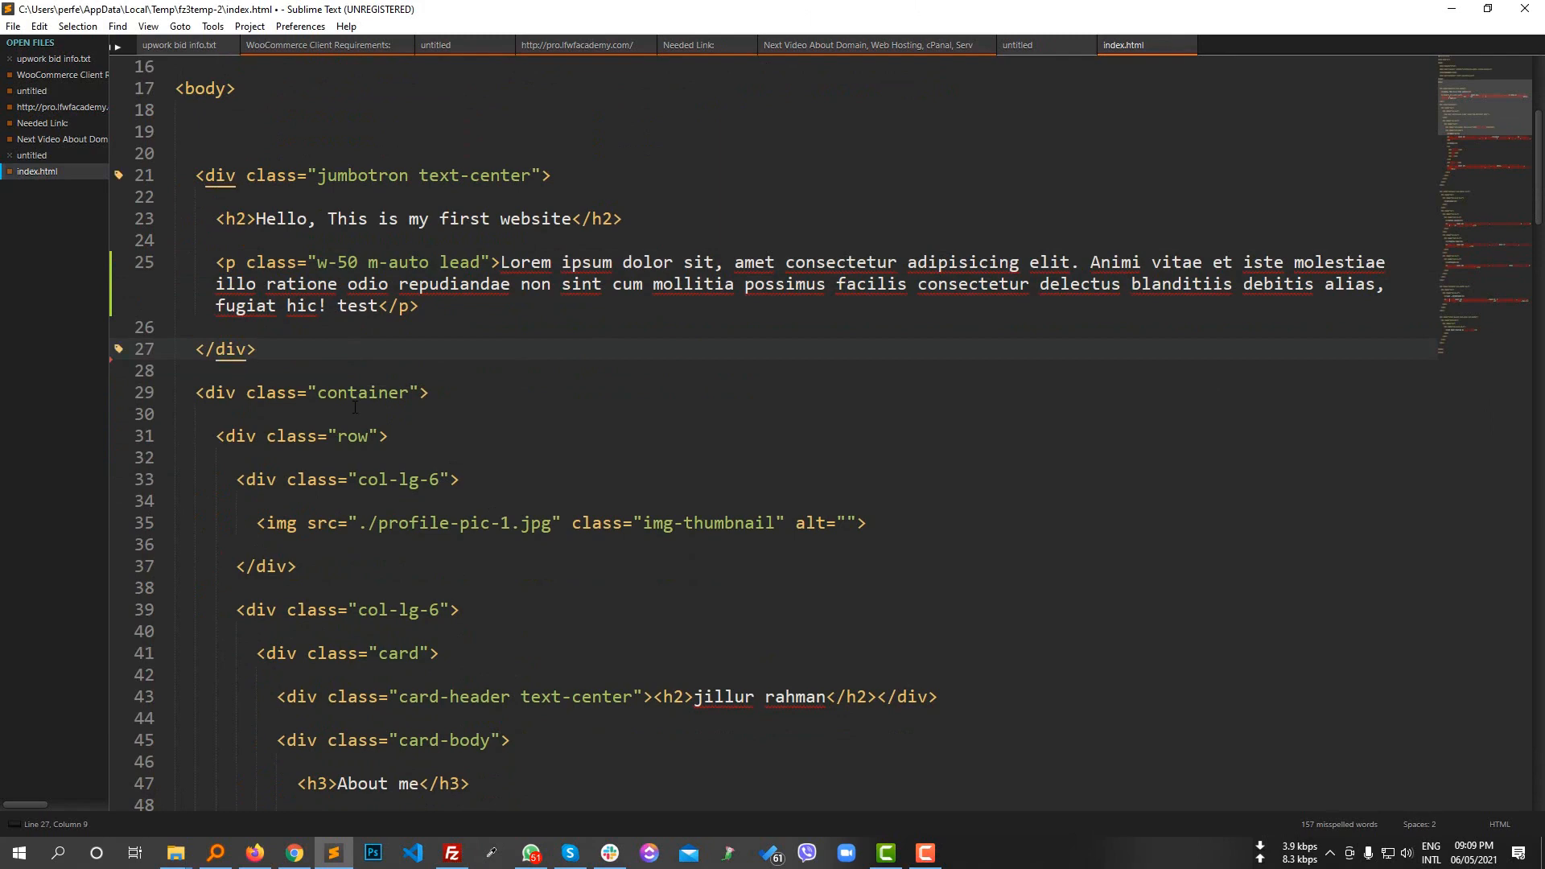
pyautogui.hotkey('ctrl', 's')
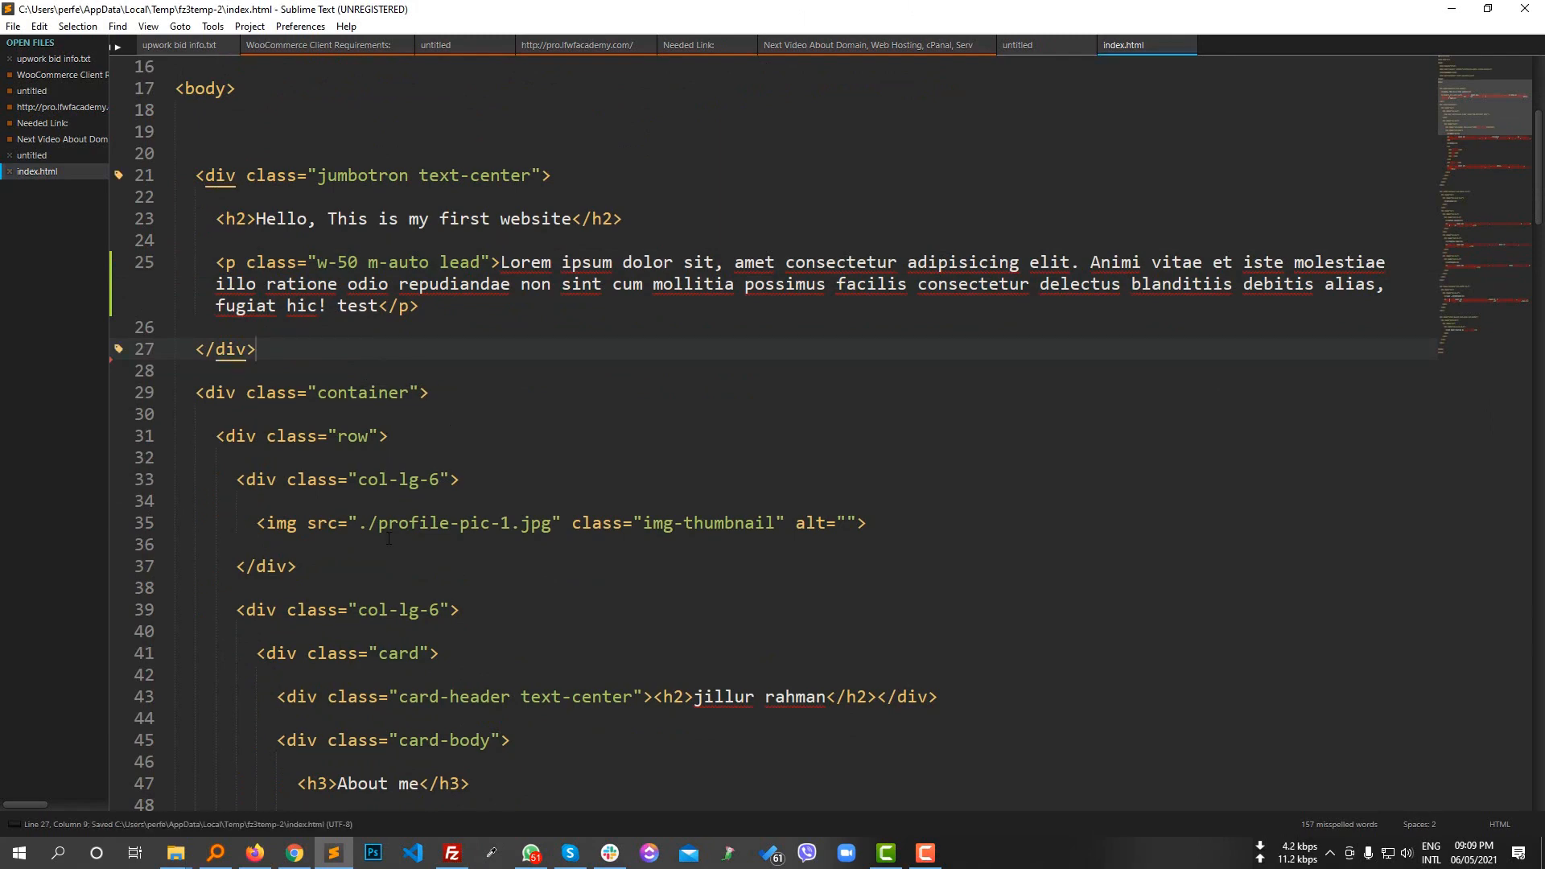
# - Switch to FileZilla, check the index.html upload in the message log, and return to Sublime Text
pyautogui.click(452, 853)
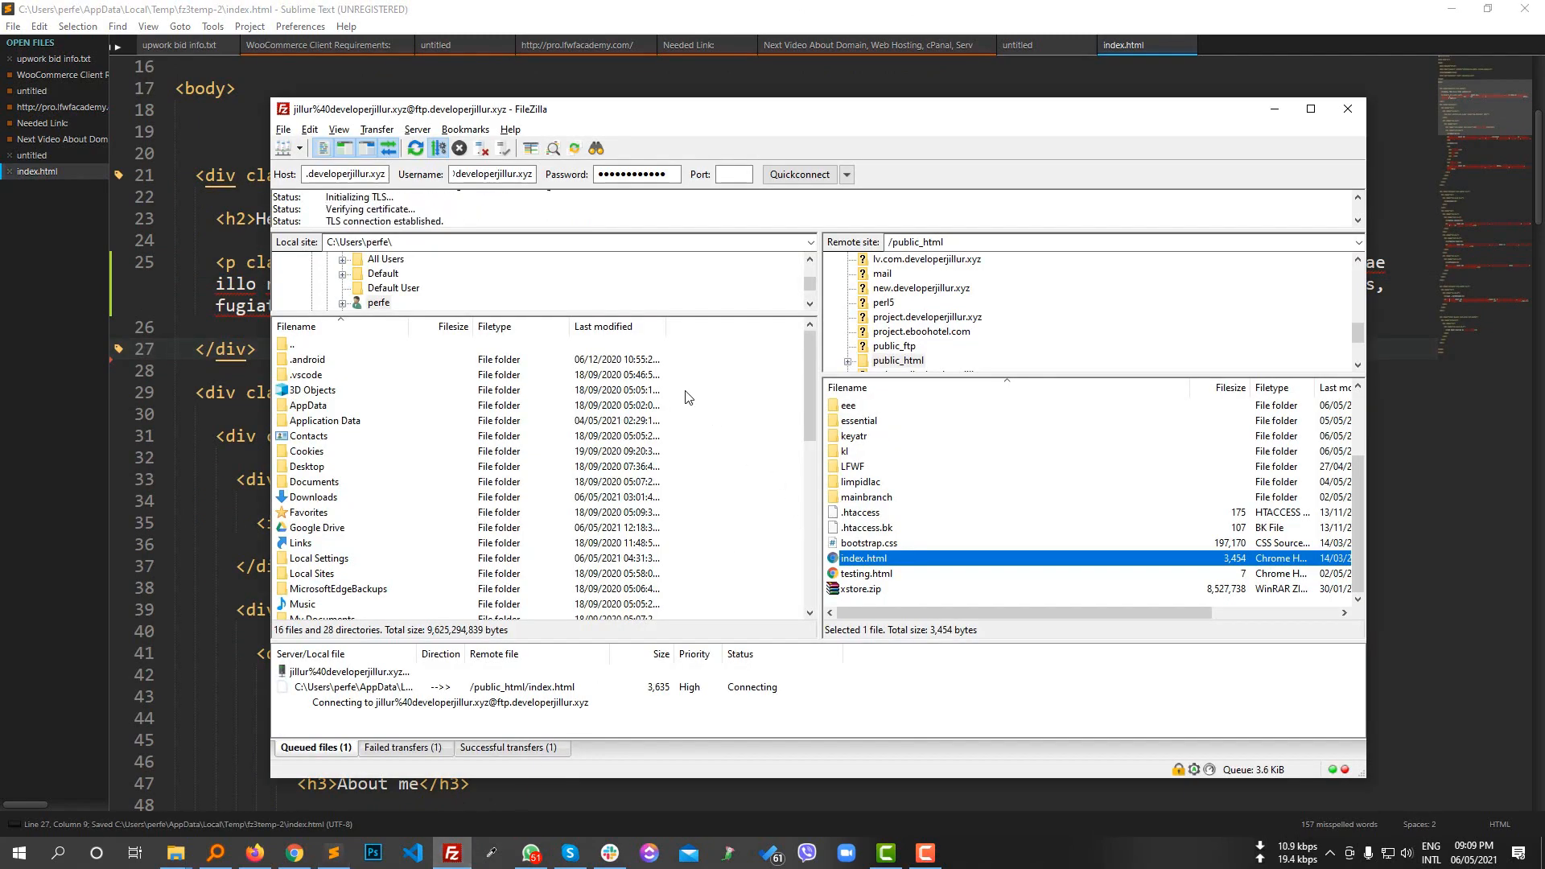
pyautogui.click(470, 221)
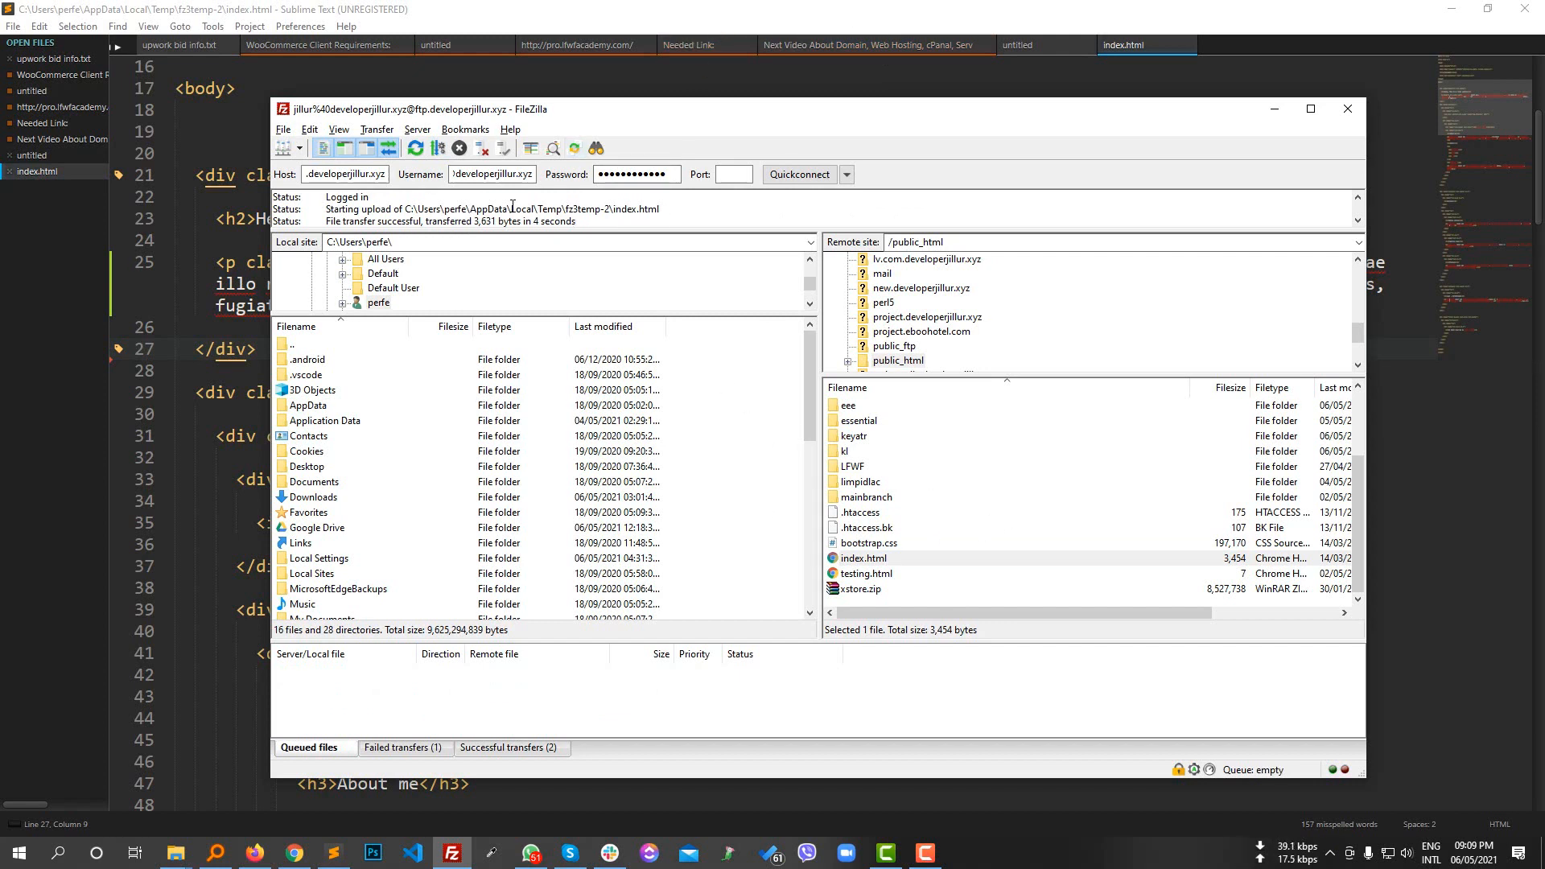
pyautogui.moveTo(592, 221); pyautogui.dragTo(414, 205)
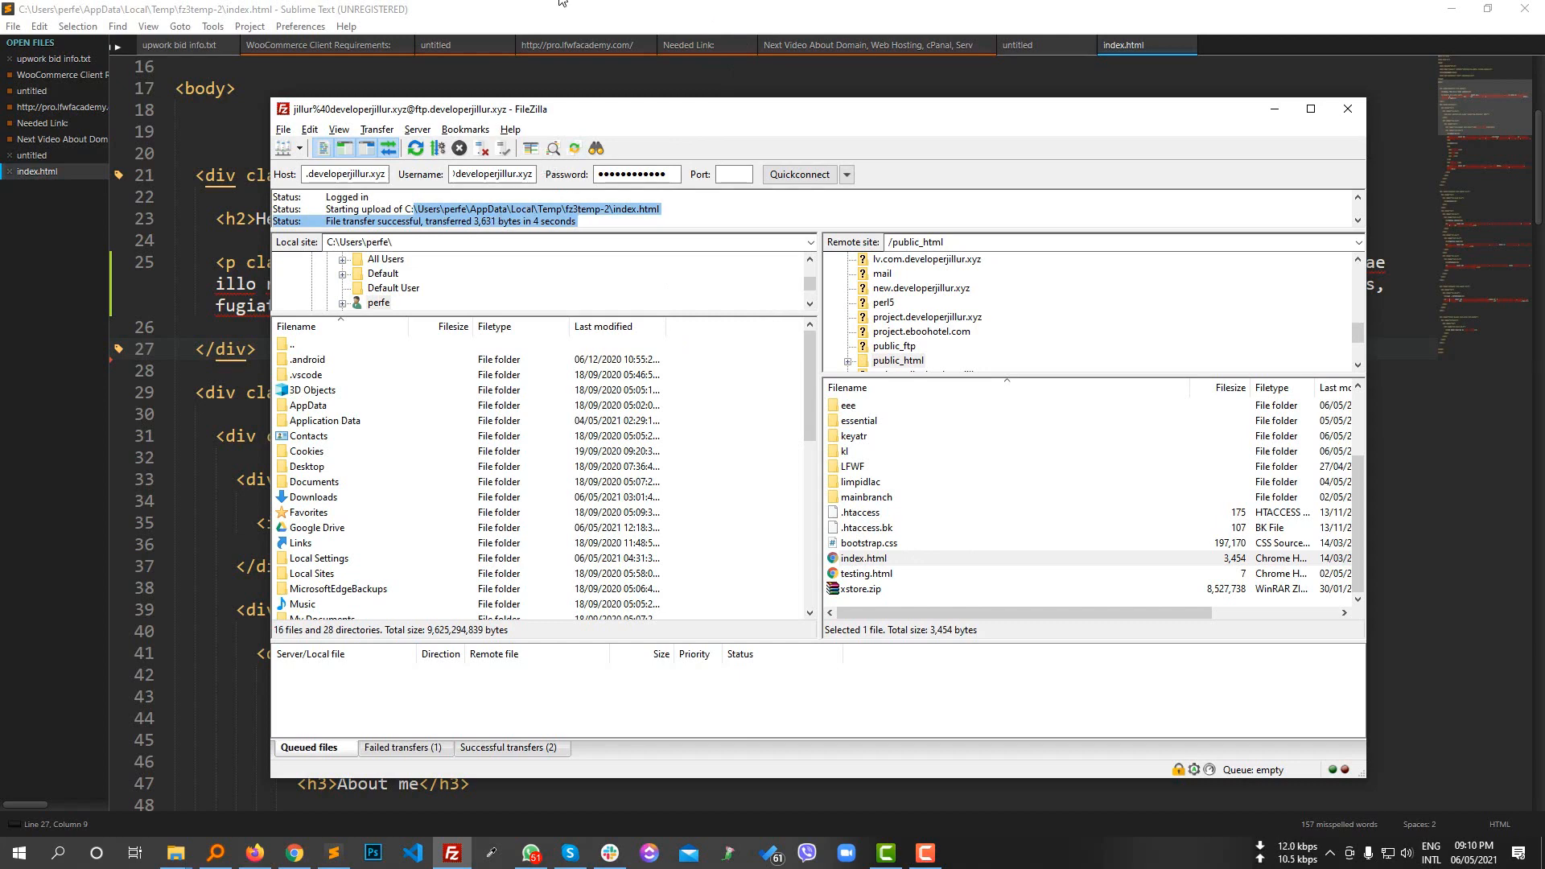
pyautogui.click(588, 7)
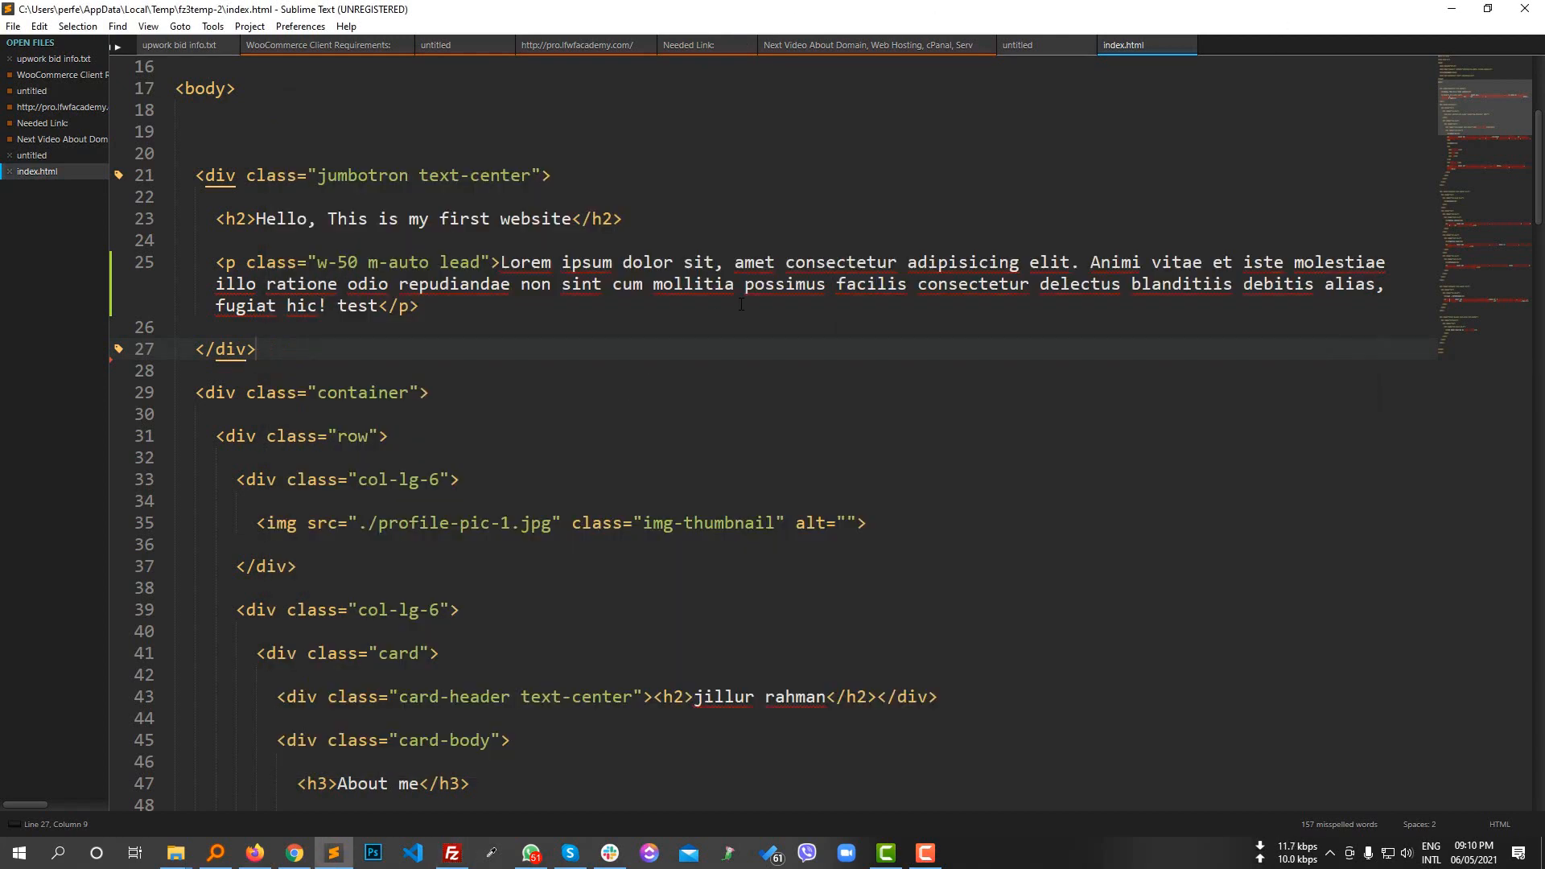
# - Switch to cPanel in Firefox and look through its tool sections, focusing on the Domains section
pyautogui.click(254, 852)
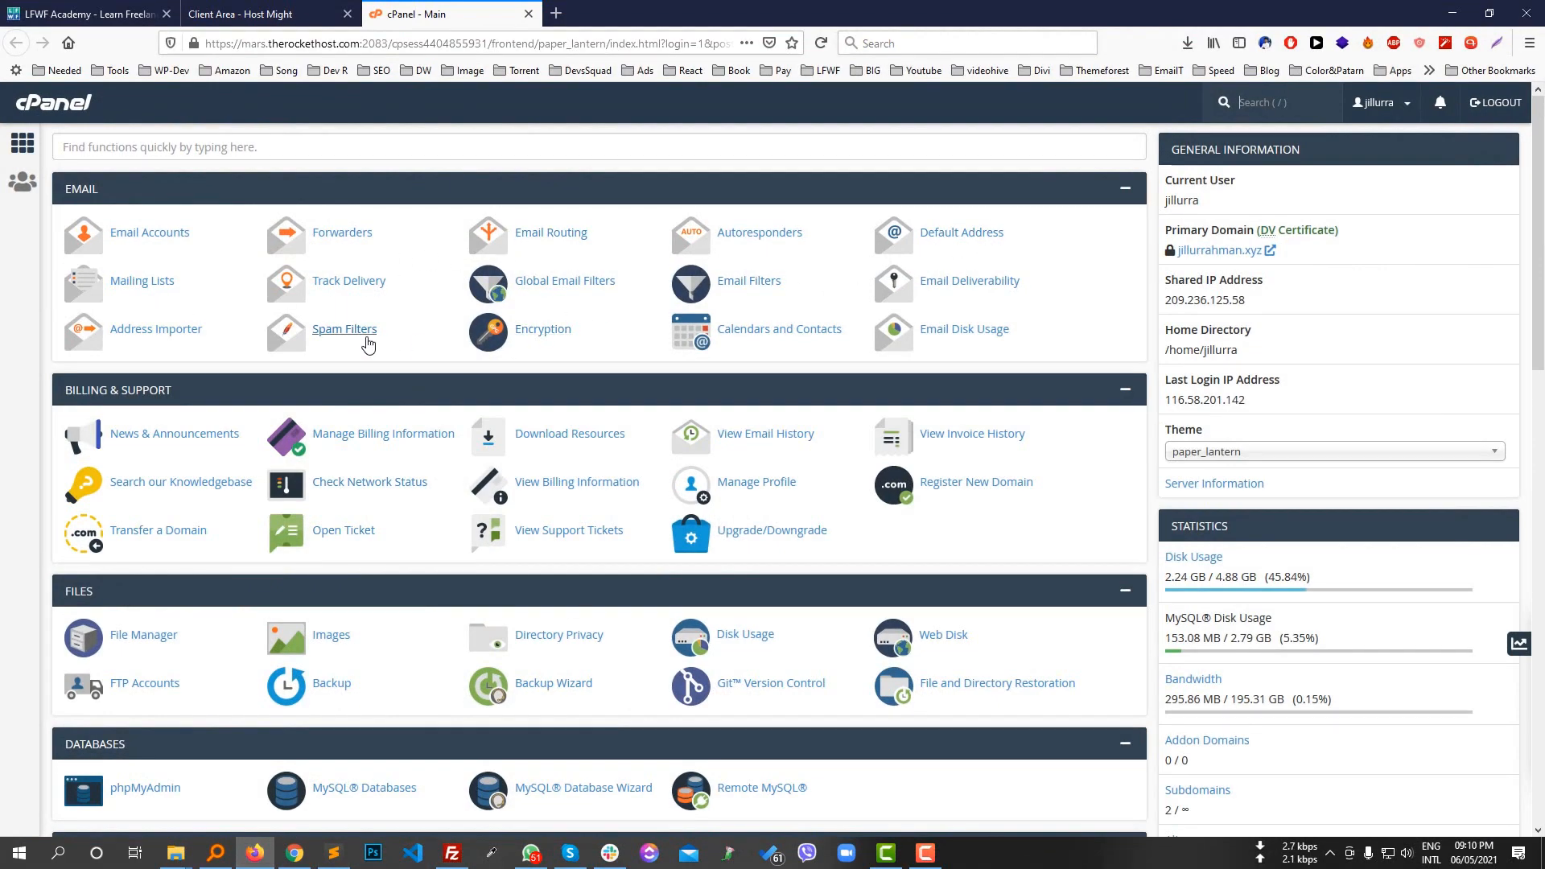
pyautogui.scroll(-3, 386, 435)
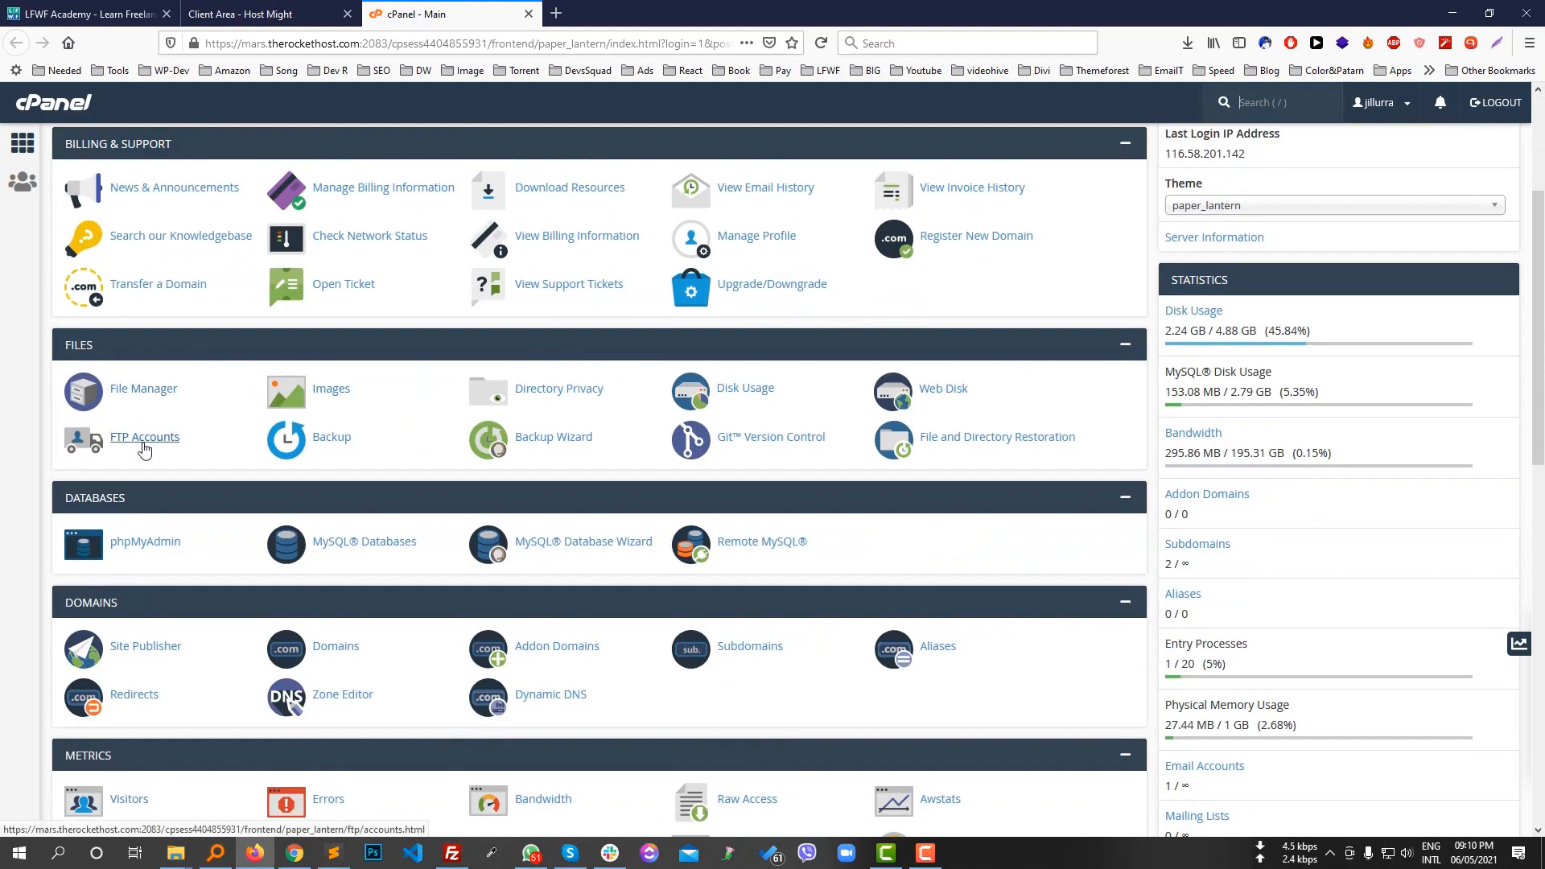
pyautogui.scroll(-2, 145, 447)
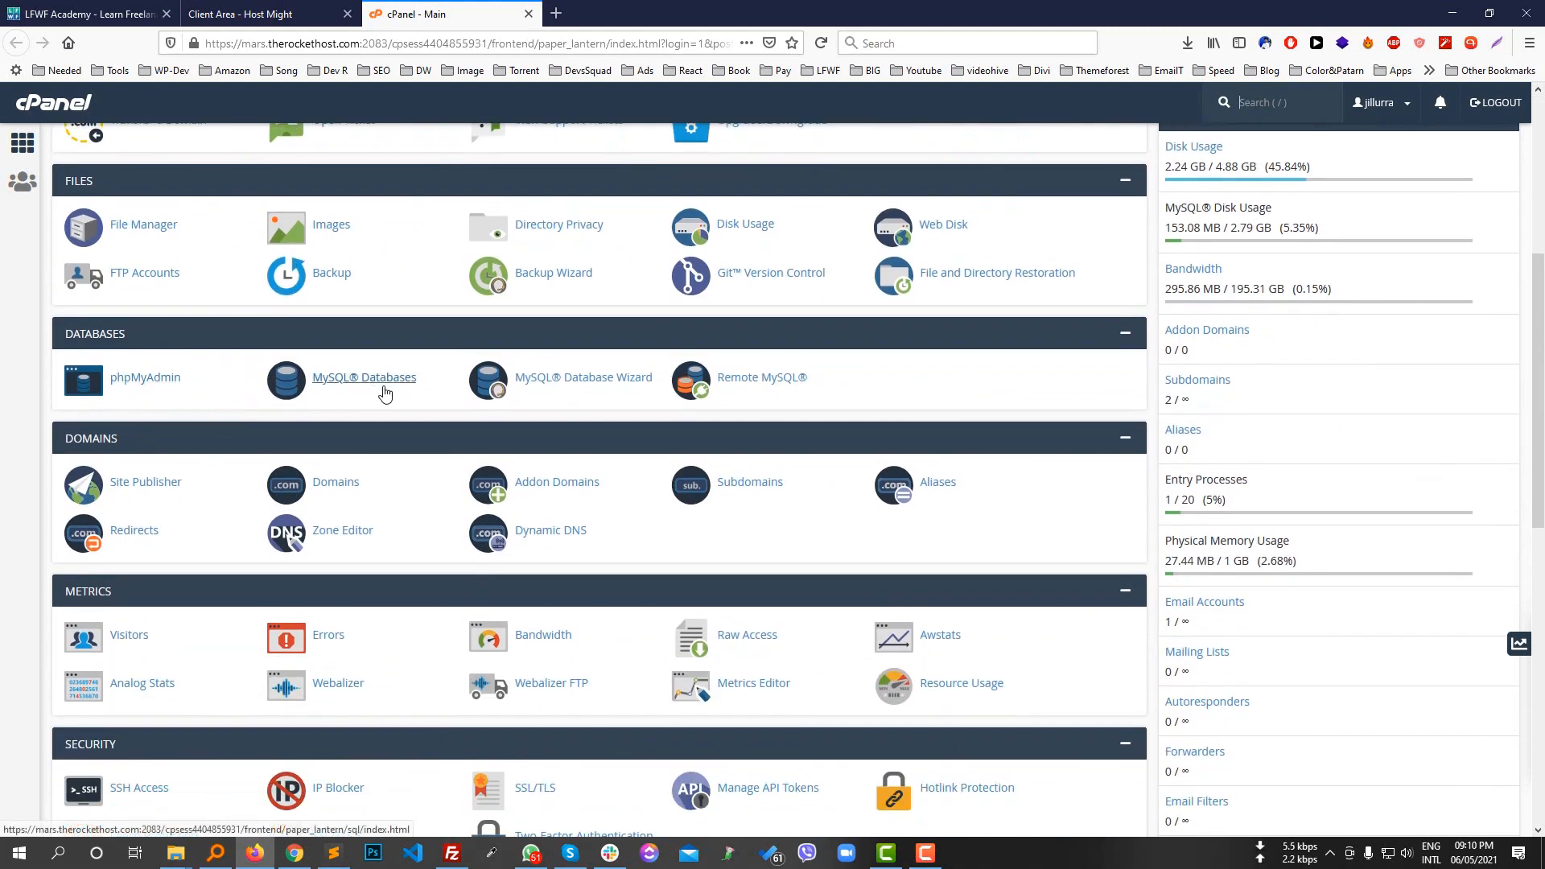
pyautogui.scroll(-6, 107, 358)
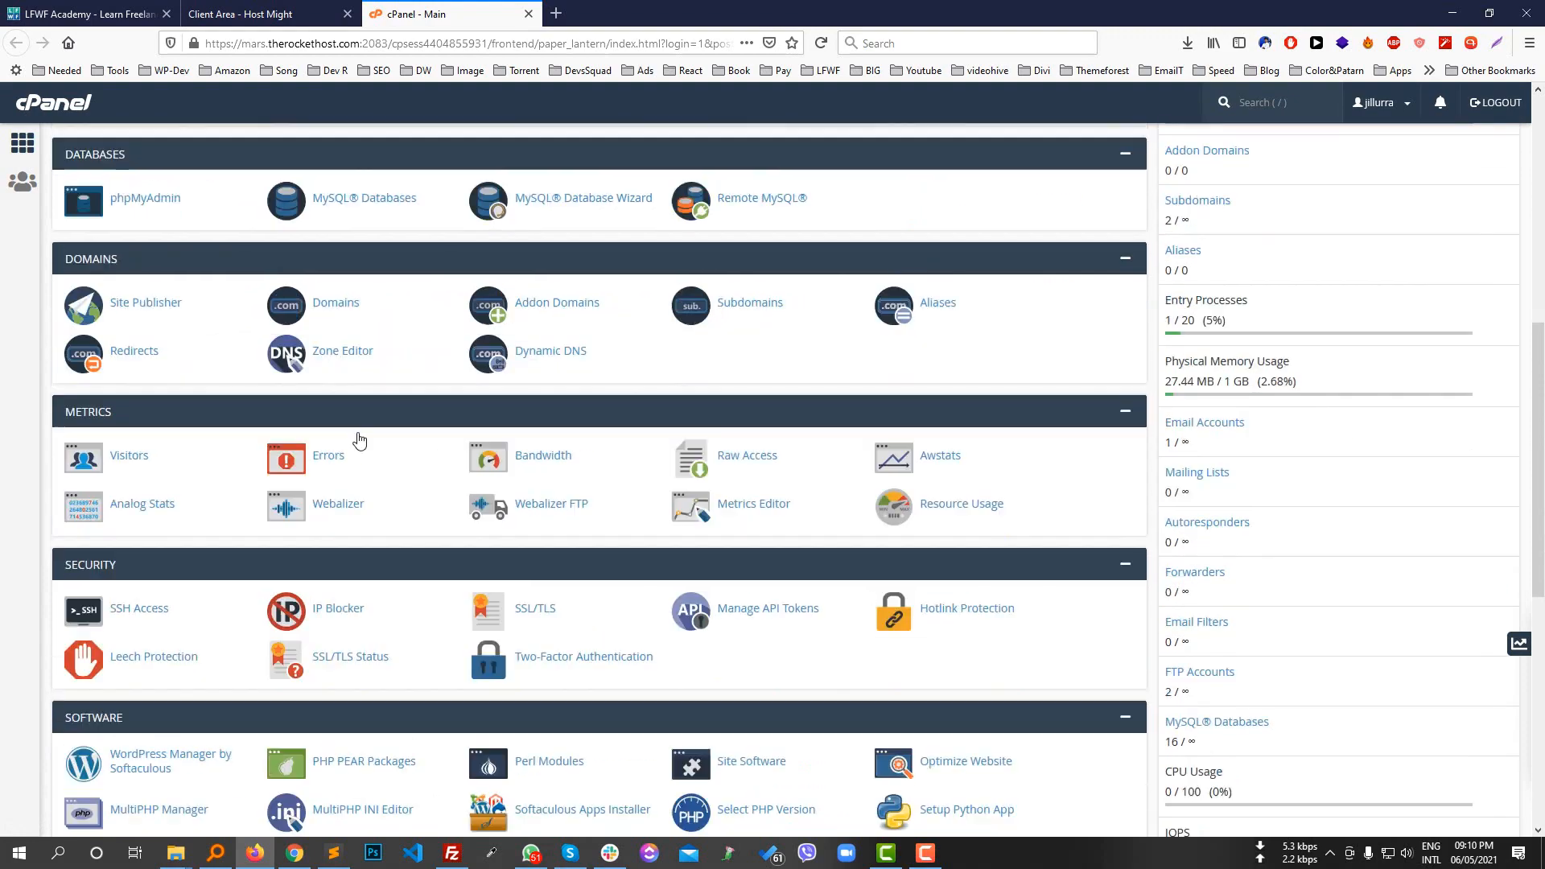
pyautogui.scroll(12, 295, 549)
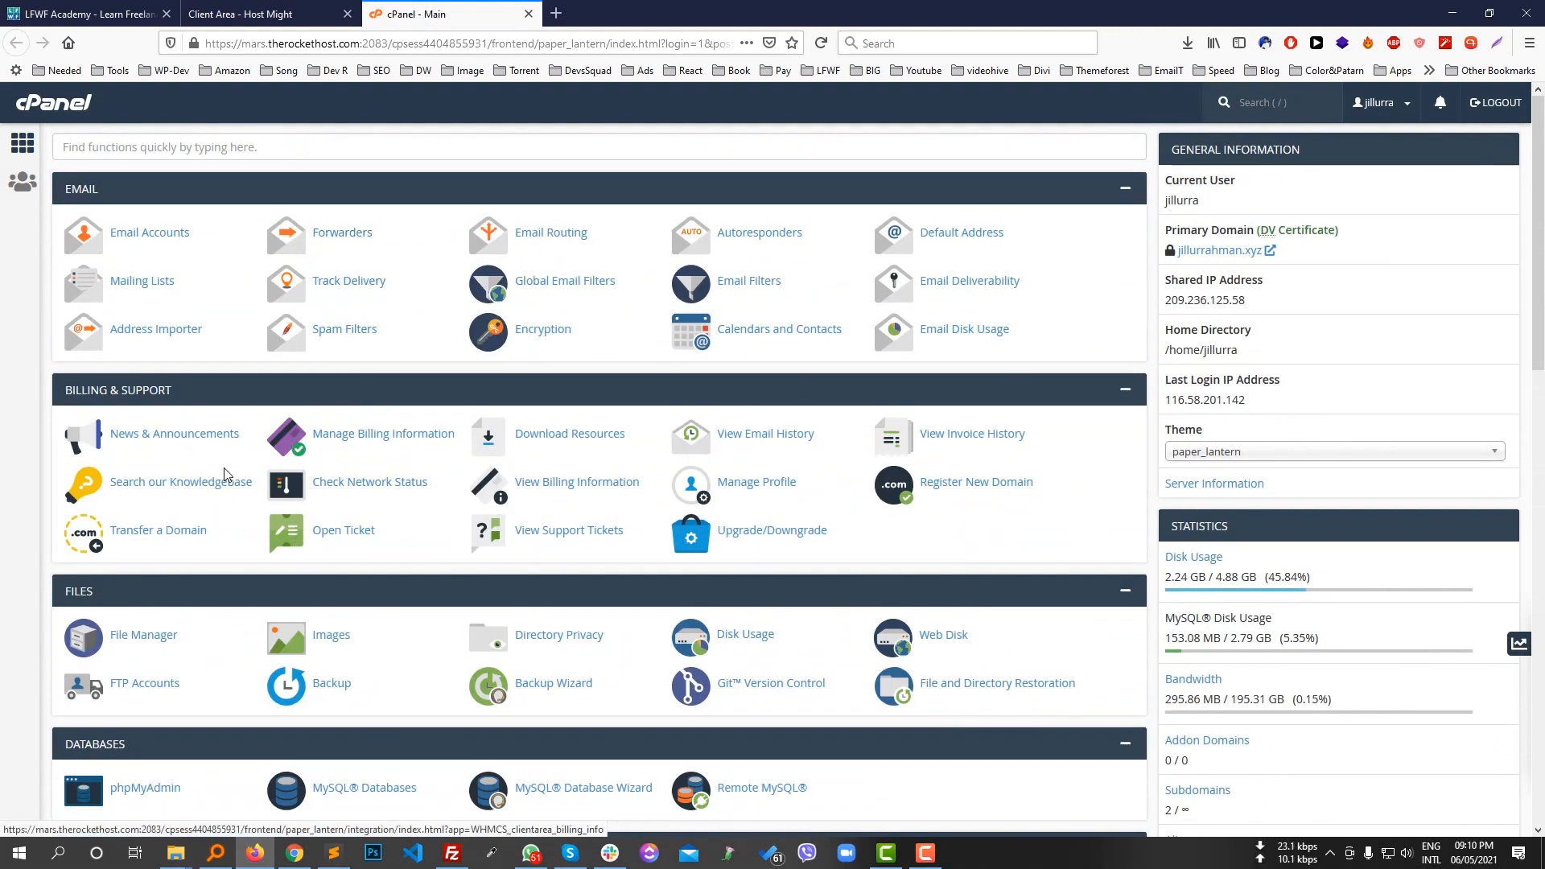
pyautogui.scroll(-4, 266, 505)
pyautogui.scroll(-1, 267, 505)
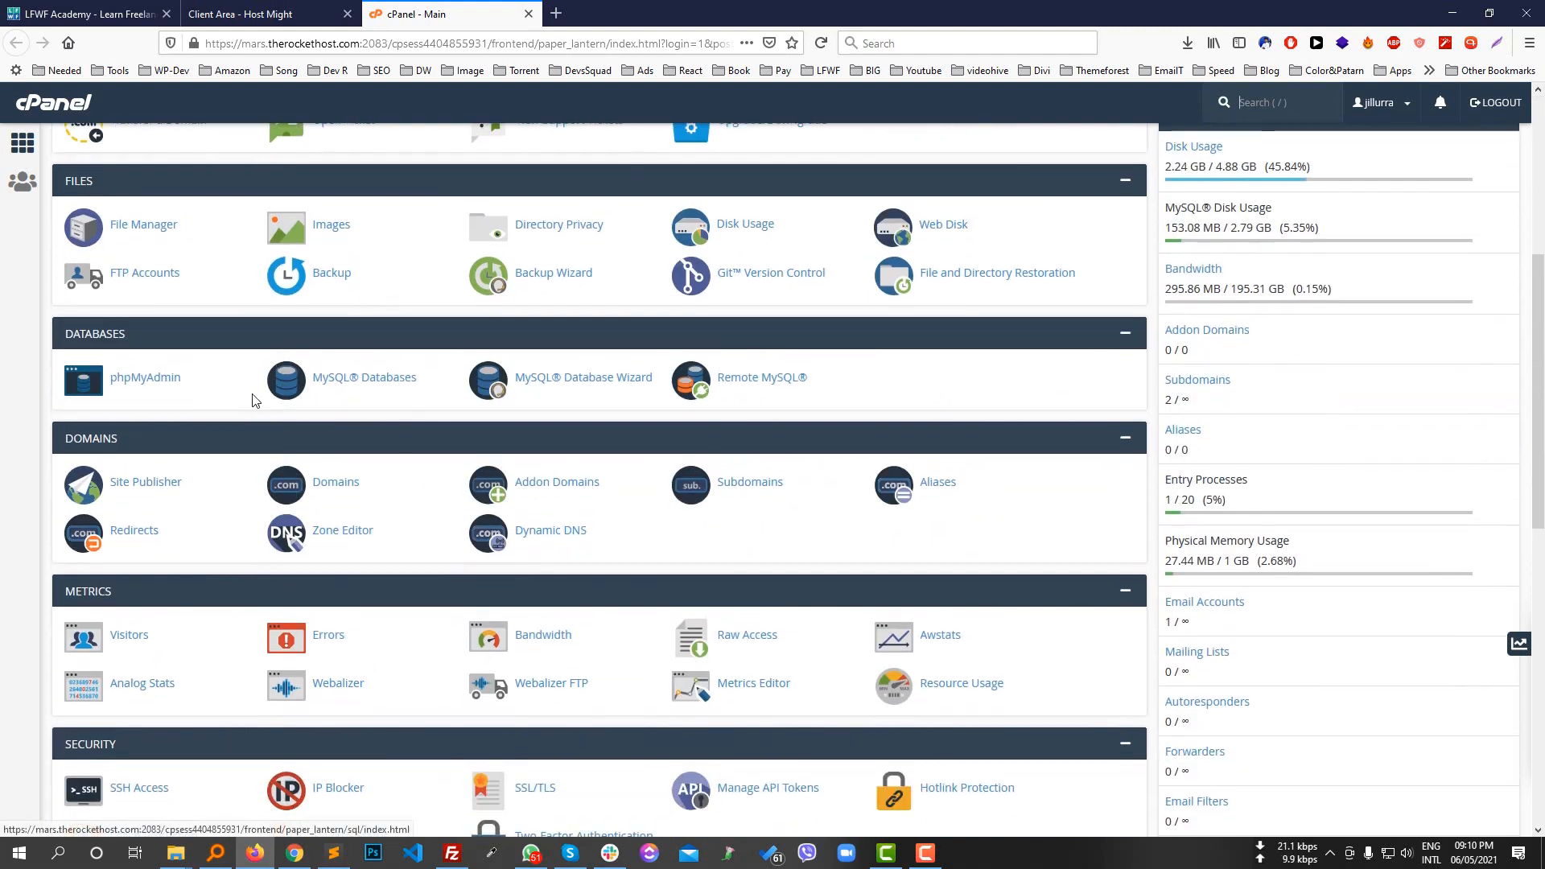
pyautogui.scroll(-2, 688, 342)
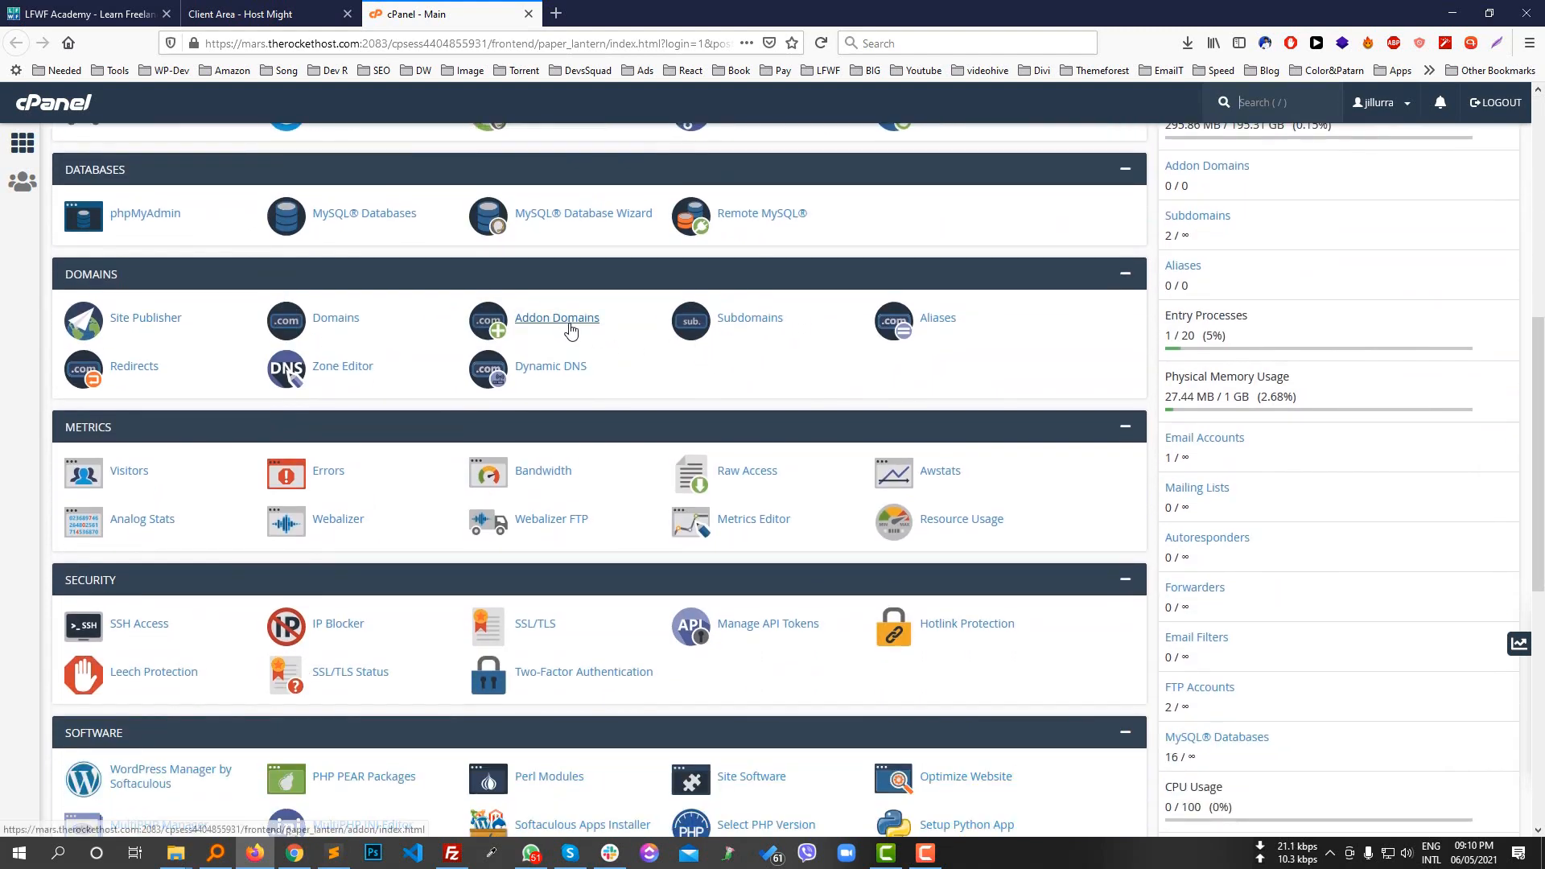
pyautogui.scroll(1, 568, 330)
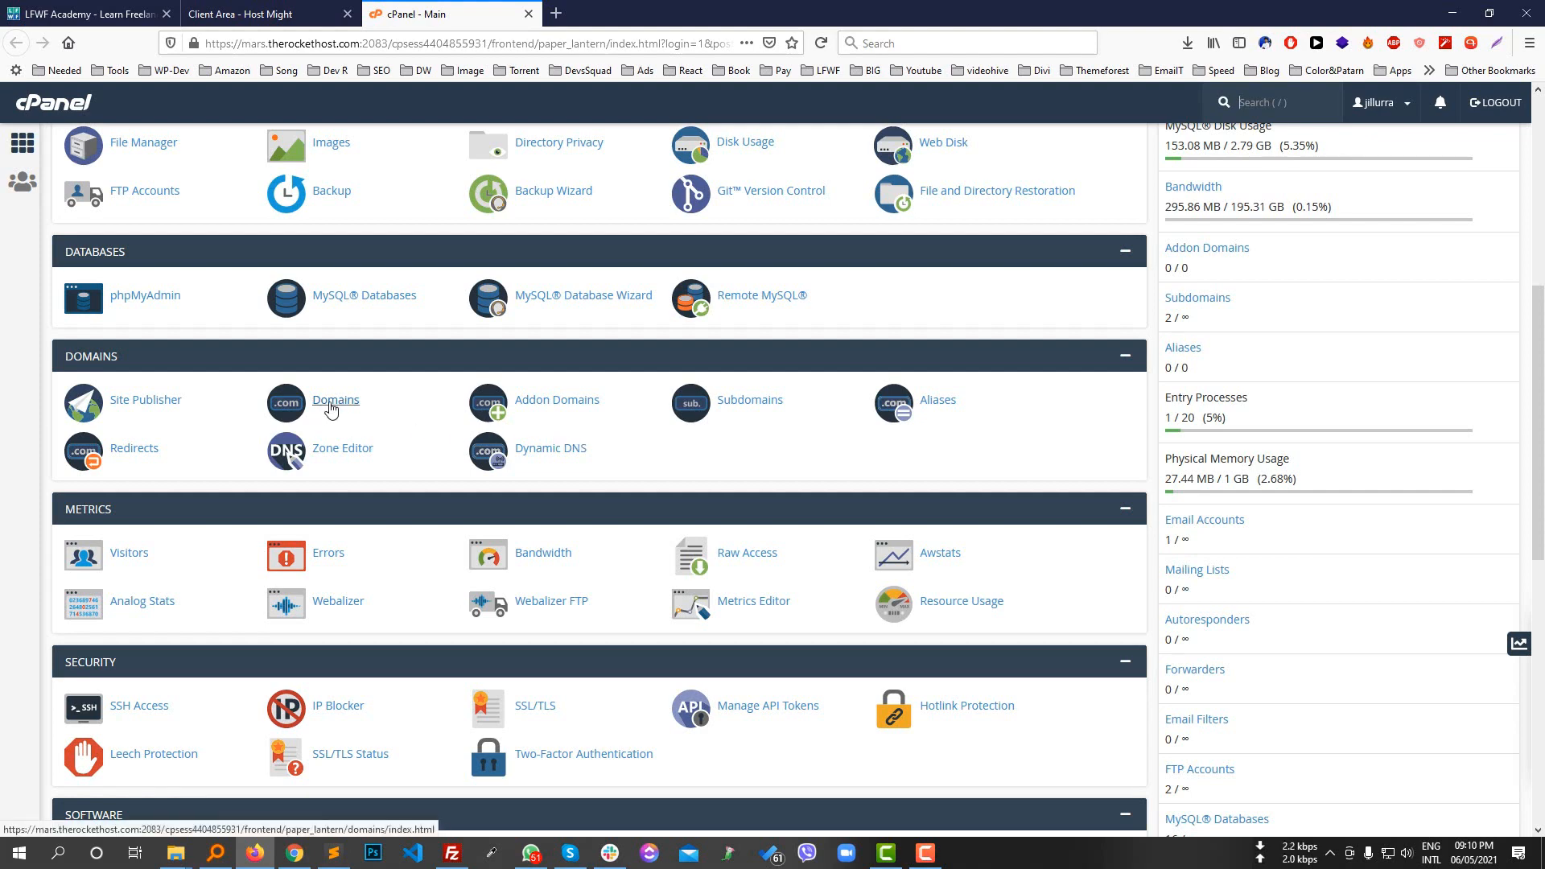
# - Open the Subdomains tool from the Domains section
pyautogui.click(747, 409)
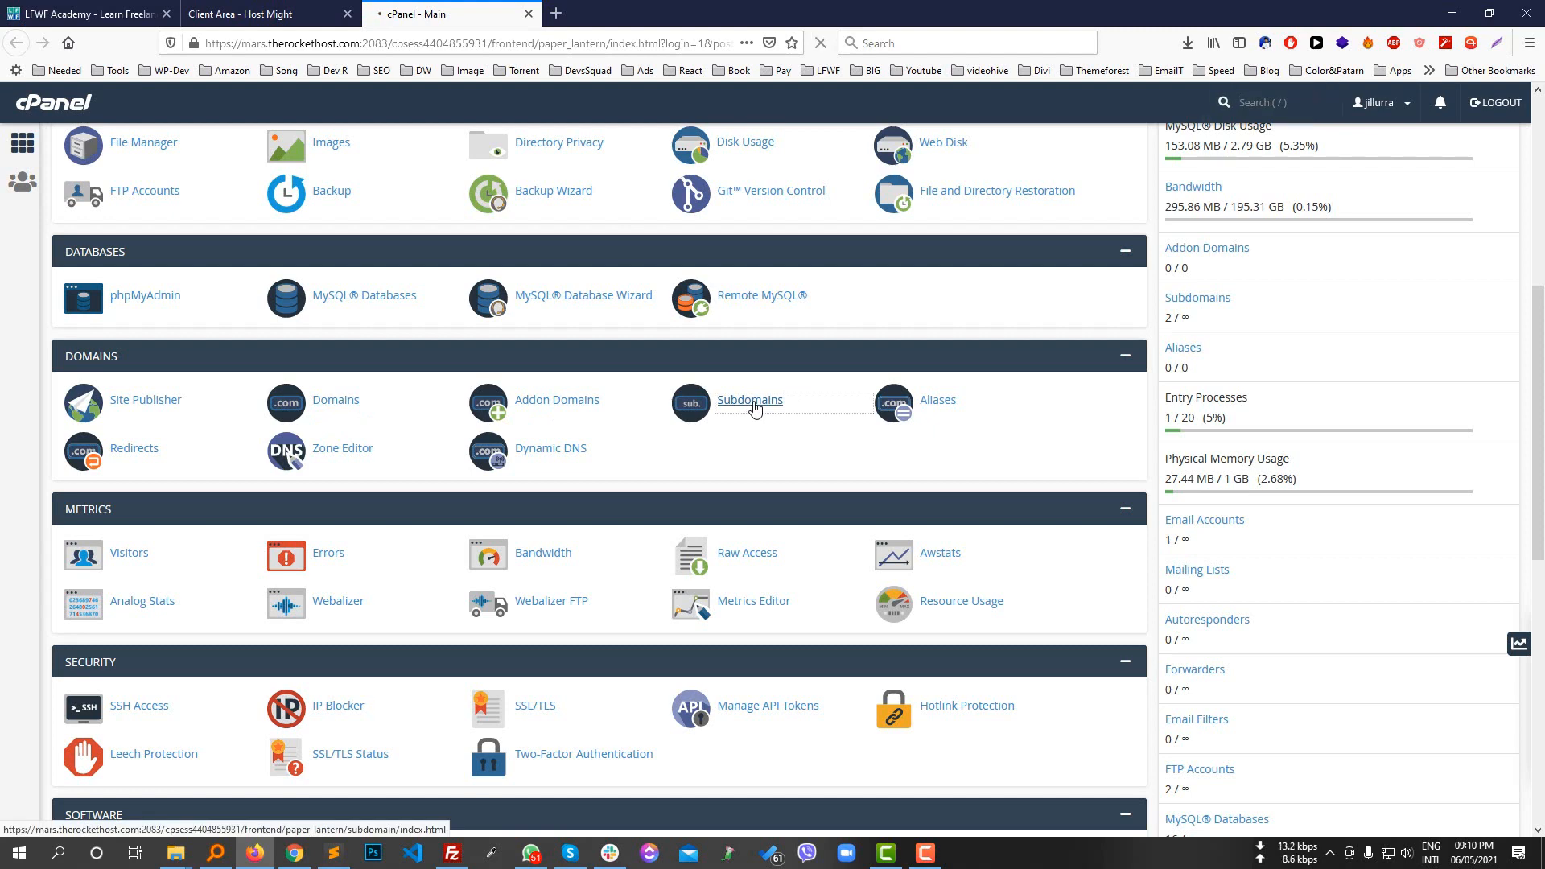
pyautogui.scroll(2, 765, 415)
pyautogui.scroll(-1, 781, 509)
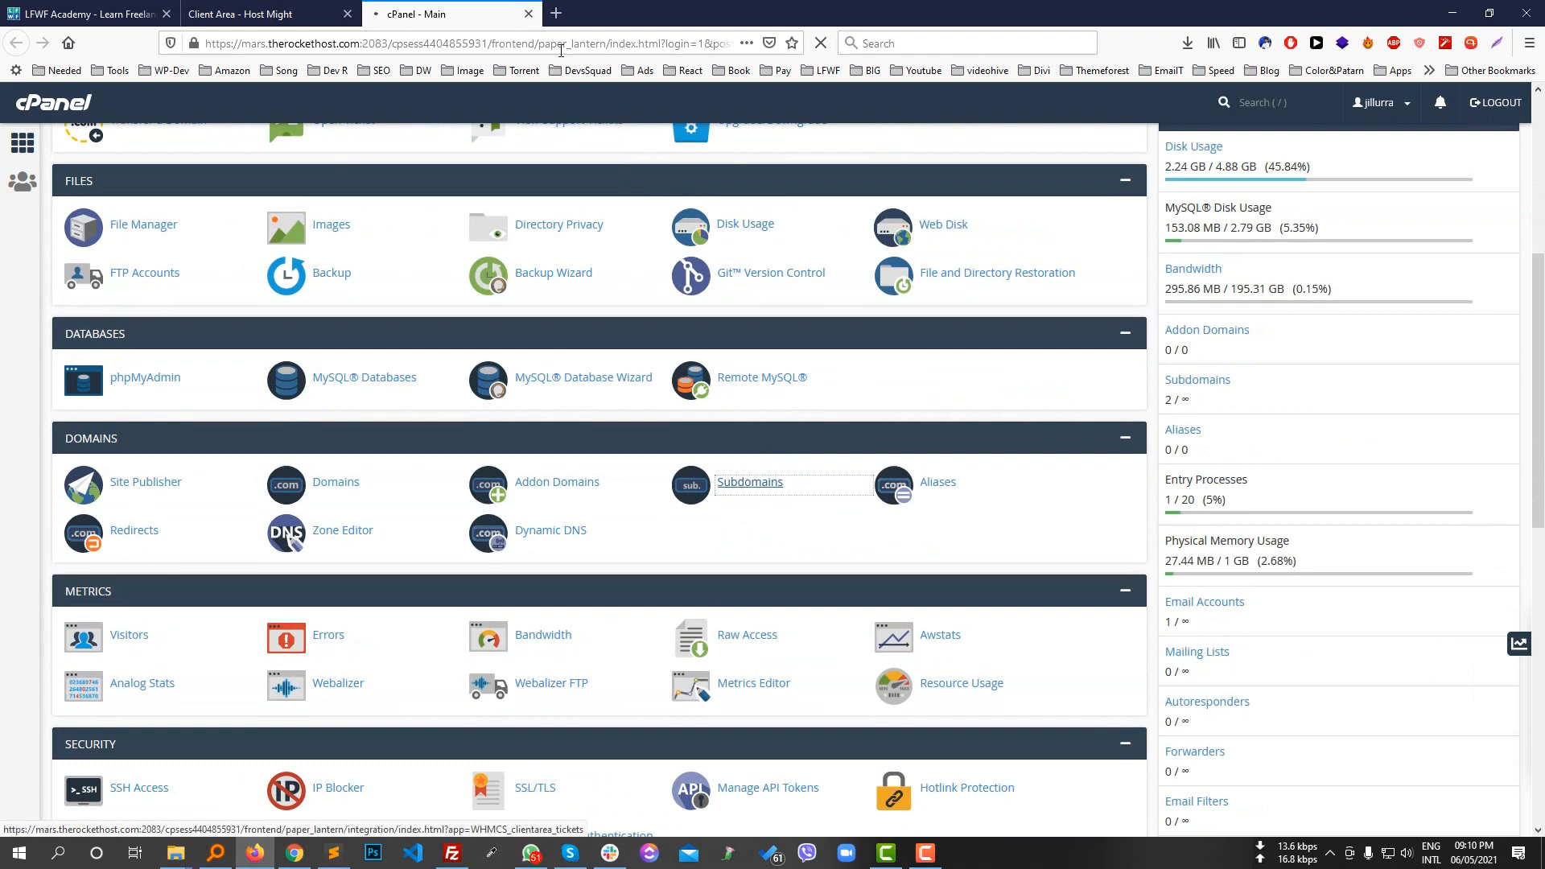
# - Open a new browser tab and enter lfwfacademy.com/ as the address without loading it
pyautogui.click(557, 13)
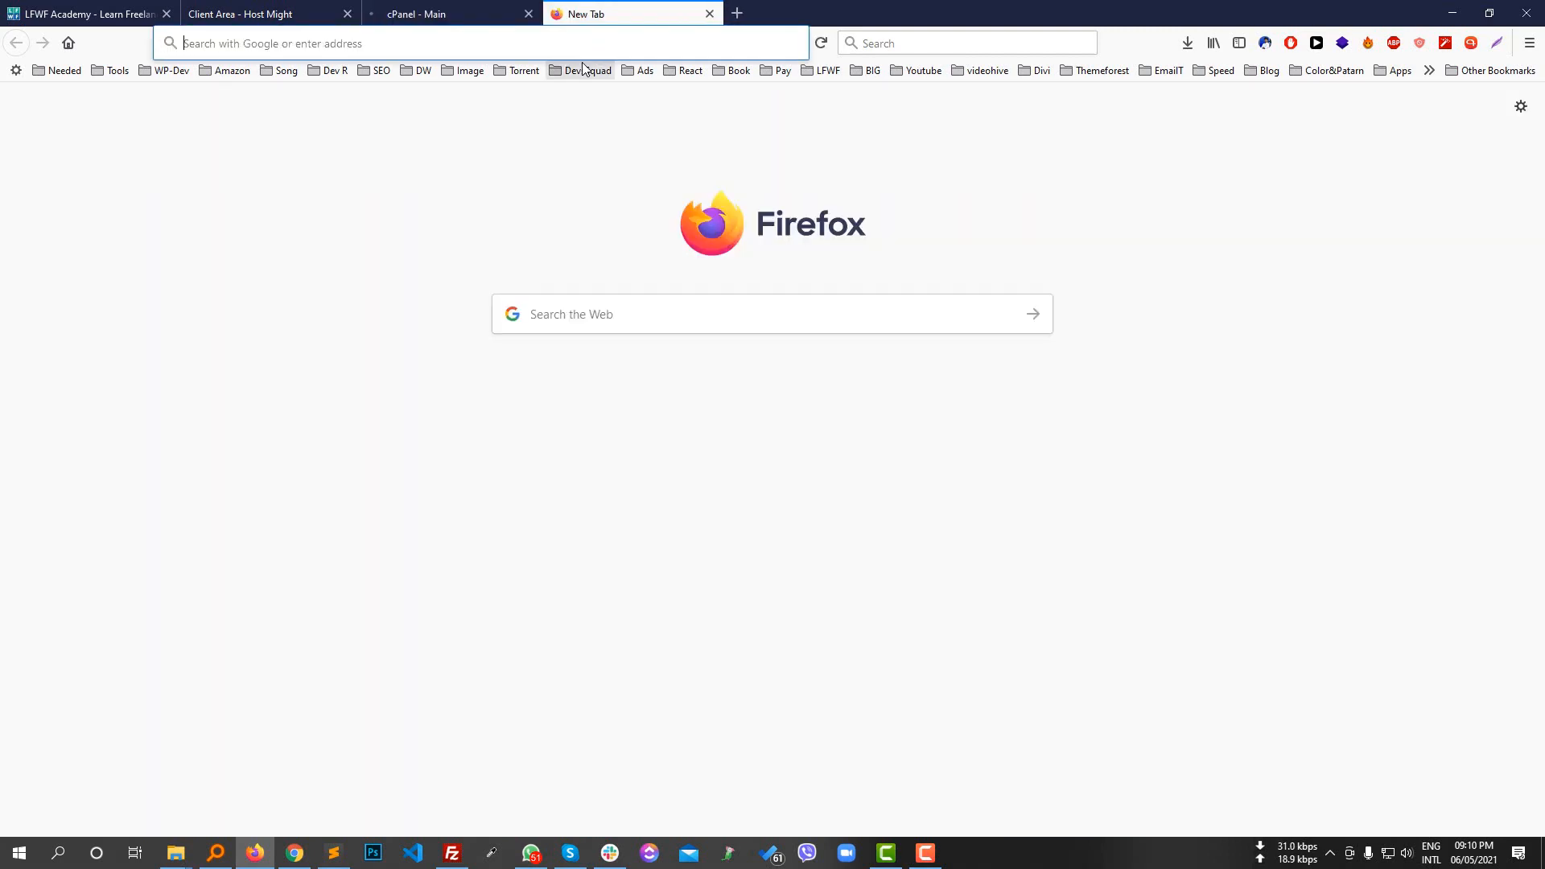
pyautogui.write('g')
pyautogui.press('BackSpace')
pyautogui.press('BackSpace')
pyautogui.write('lfwfacademy.com/')
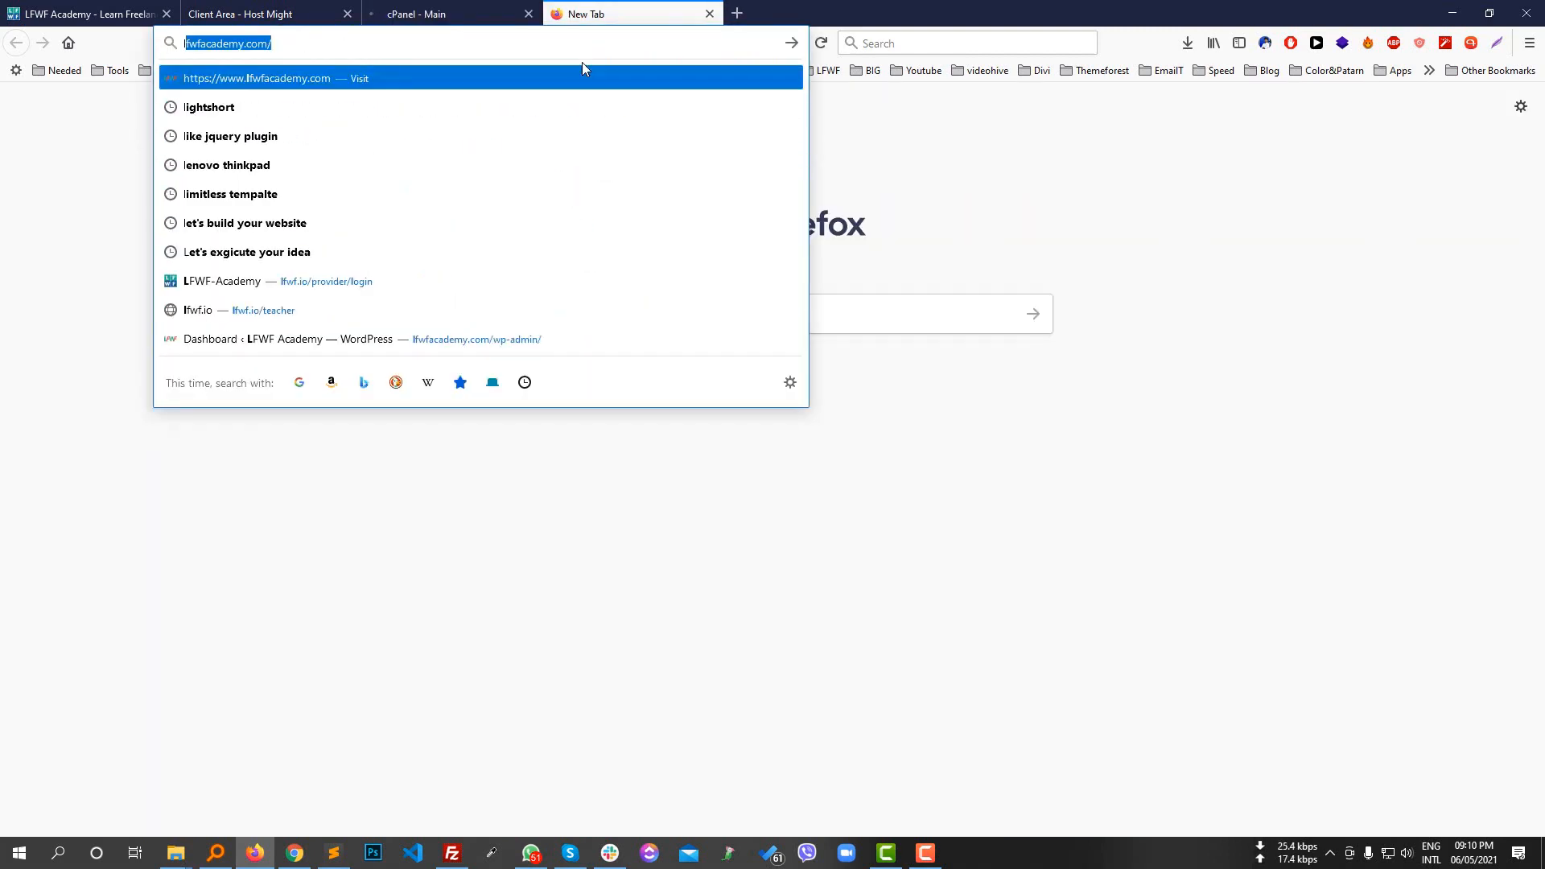
pyautogui.click(620, 48)
pyautogui.click(1104, 233)
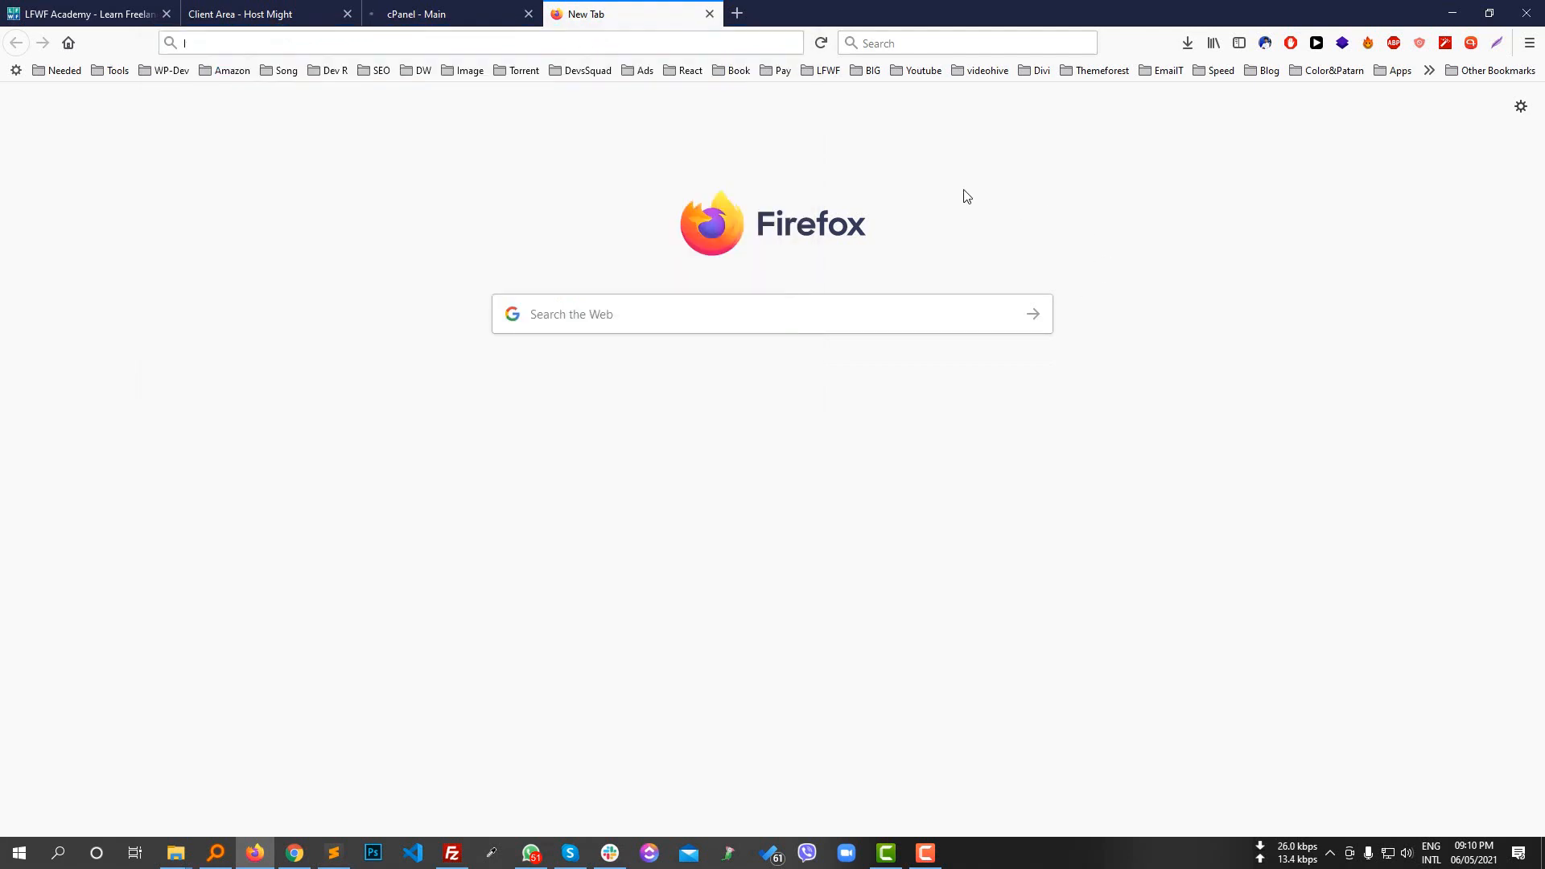
pyautogui.doubleClick(240, 45)
pyautogui.click(241, 47)
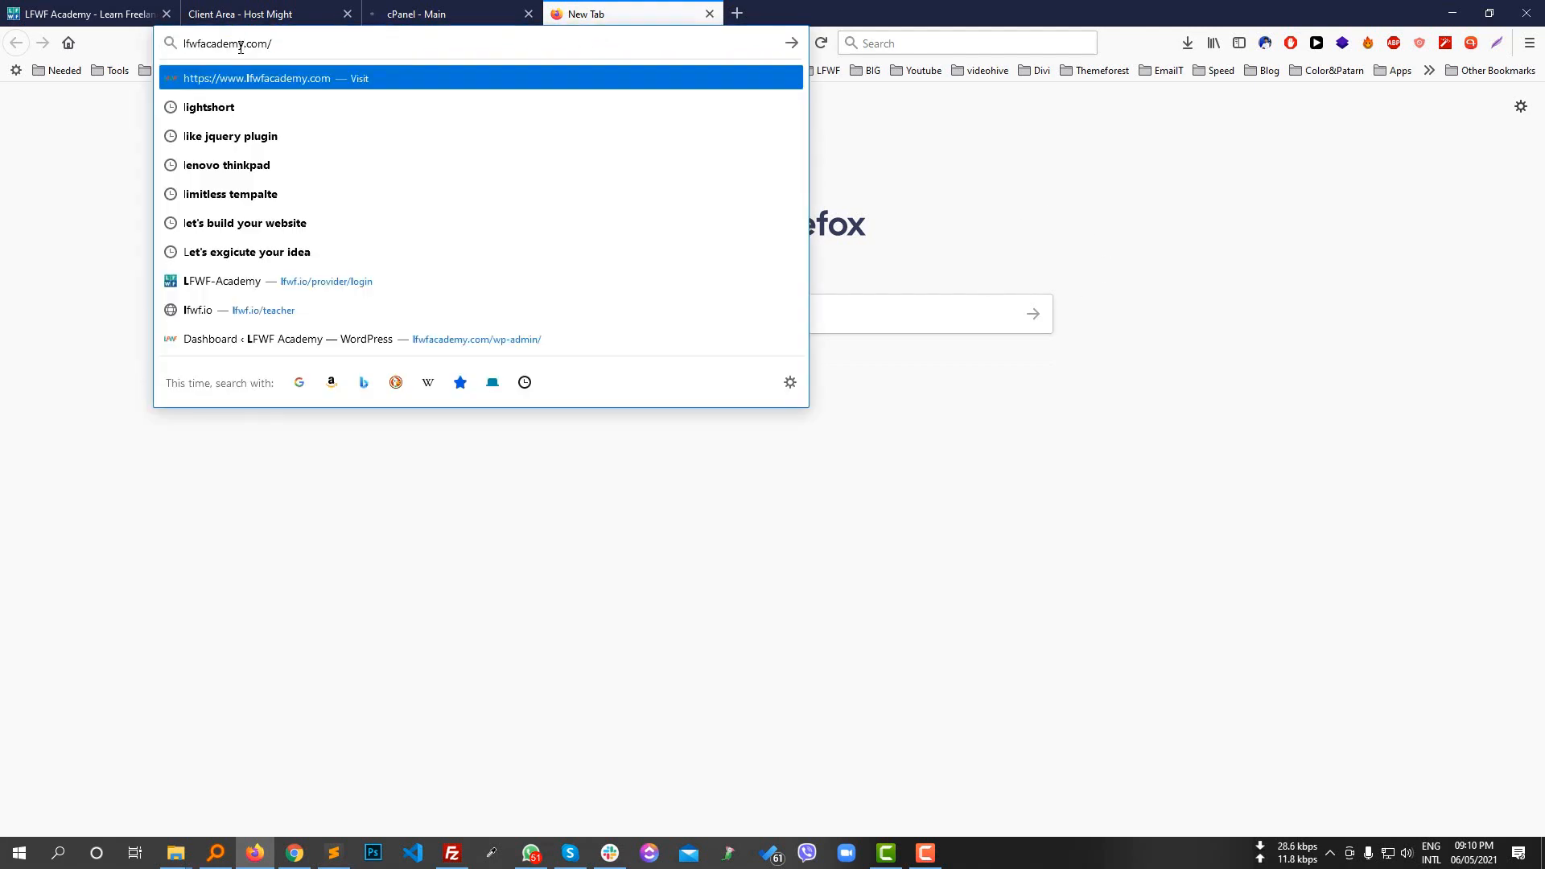
# - Add the example path "sdfsdf/" after lfwfacademy.com/ in the address and remove it again
pyautogui.write('sdfsdf')
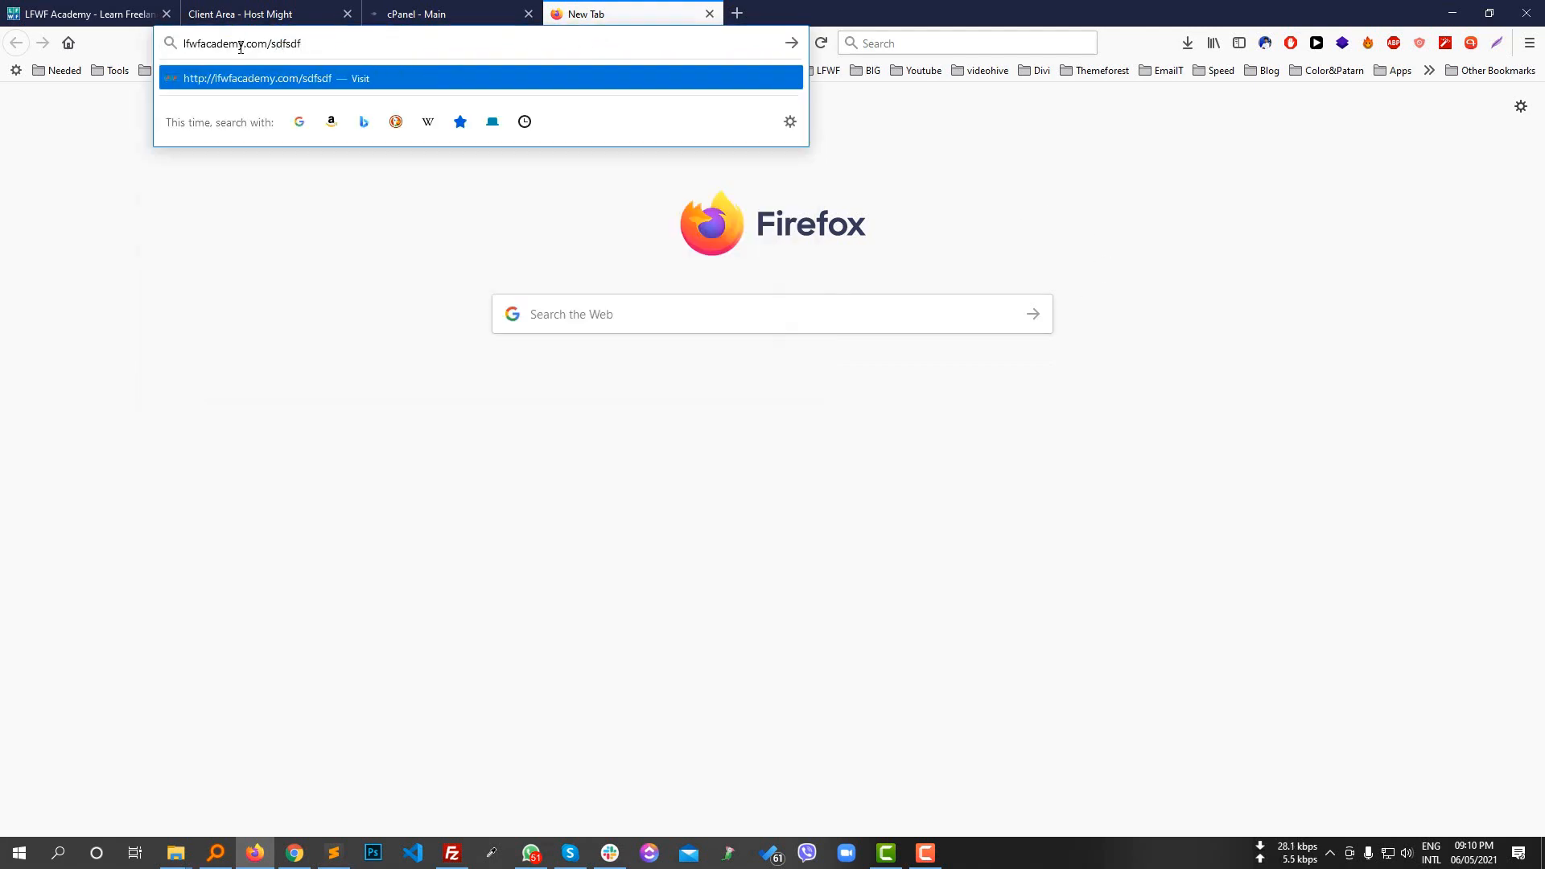
pyautogui.write('/')
pyautogui.press('BackSpace')
pyautogui.press('BackSpace')
pyautogui.press('BackSpace')
pyautogui.press('BackSpace')
pyautogui.press('BackSpace')
pyautogui.press('BackSpace')
pyautogui.press('BackSpace')
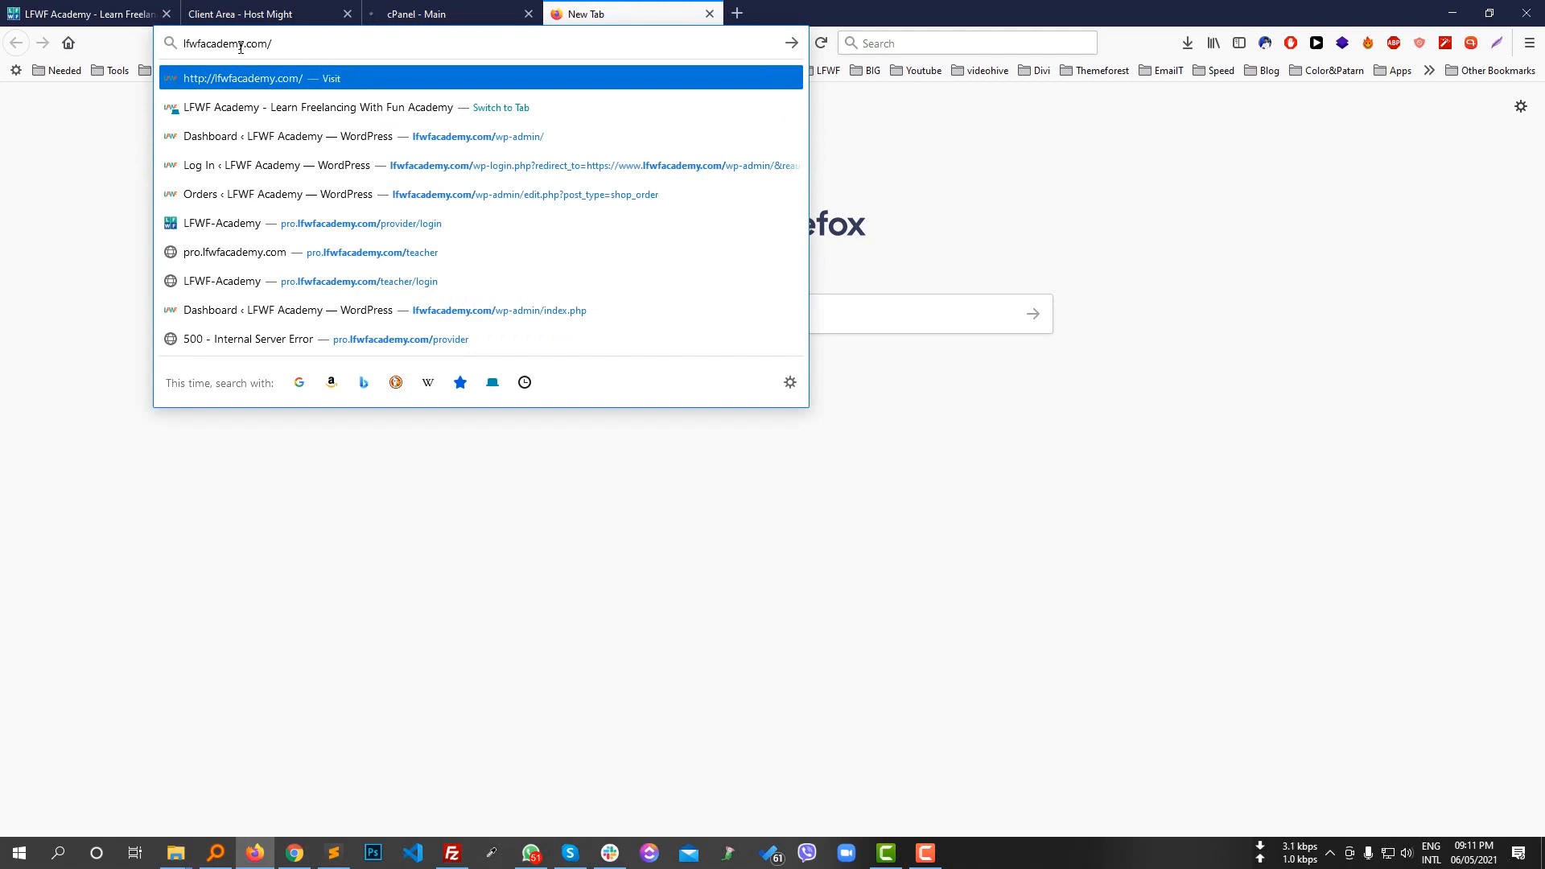
# - Put a first name and a dot before lfwfacademy.com/ as an example subdomain address
pyautogui.write('.')
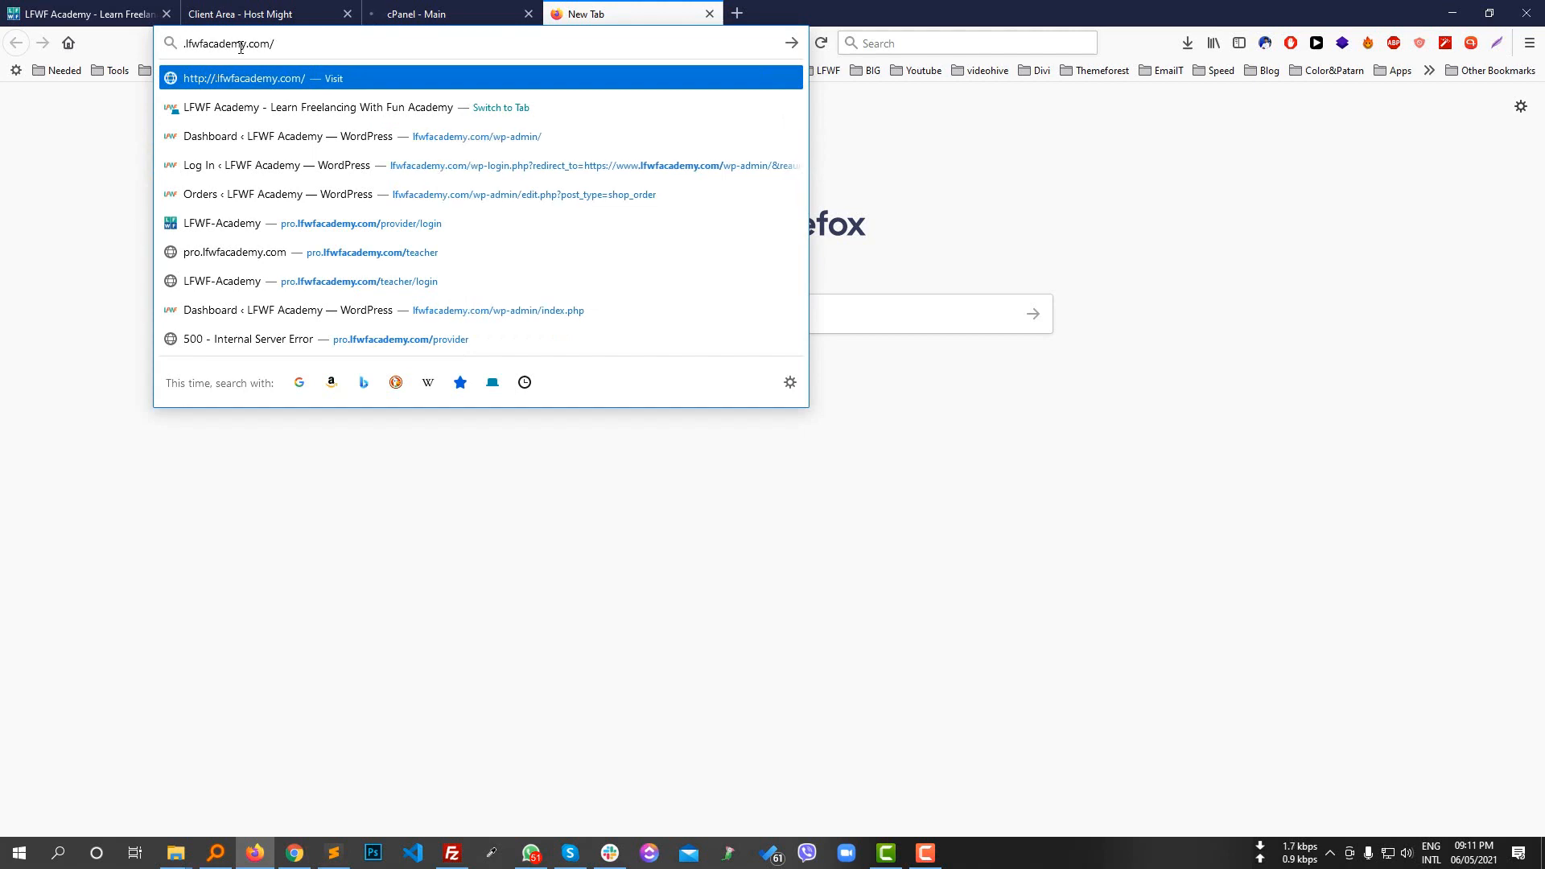
pyautogui.write('jillur')
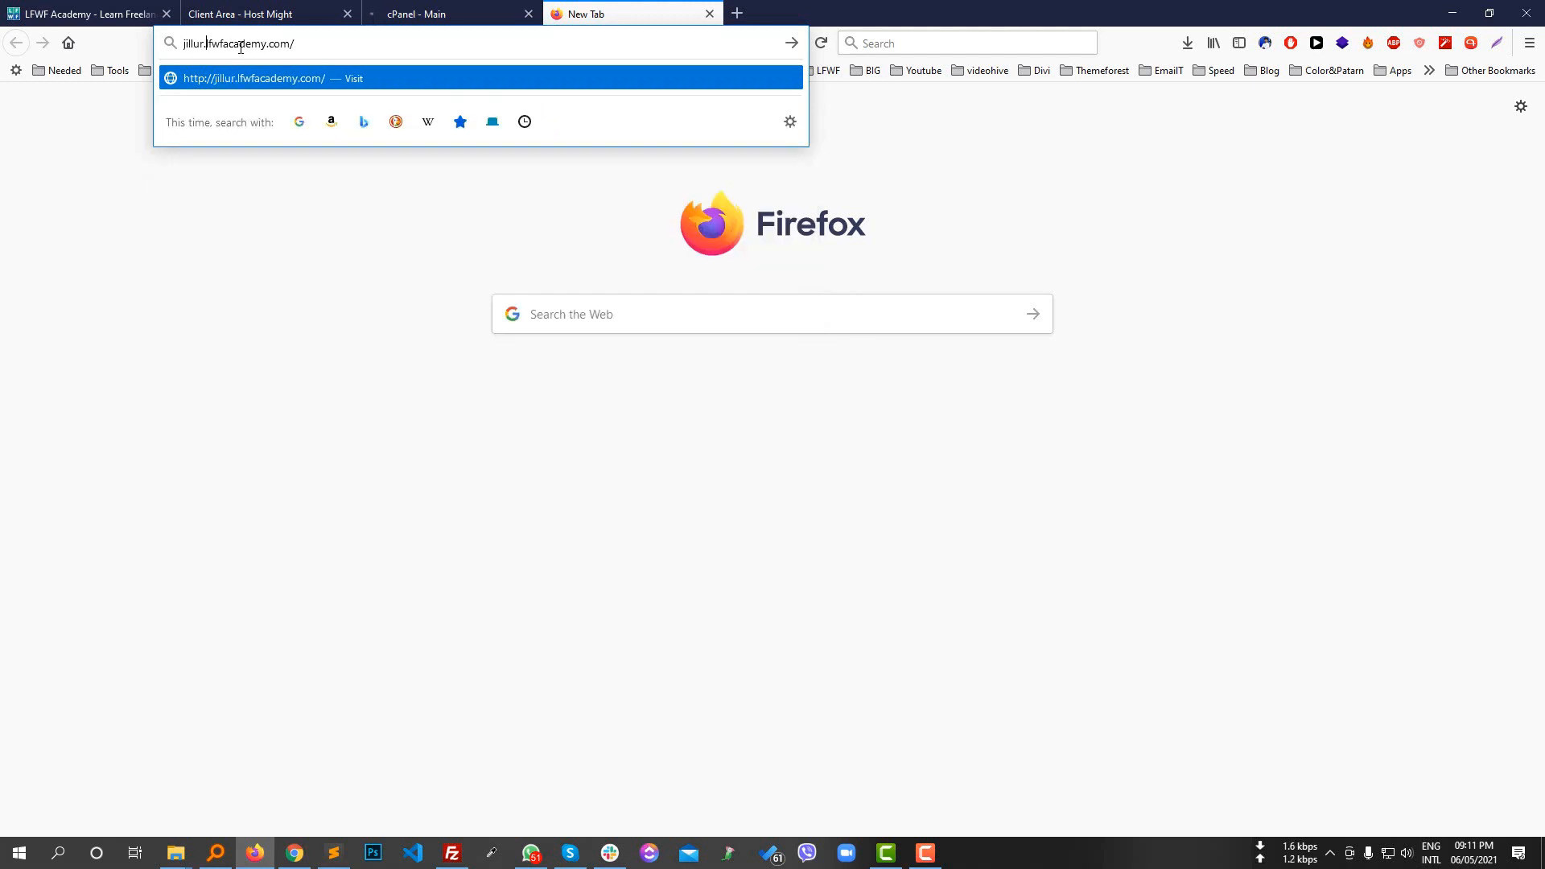
pyautogui.press('End')
# - Replace the address with pro.lfwfacademy.com/ as another subdomain example and clear it without loading the page
pyautogui.hotkey('ctrl', 'a')
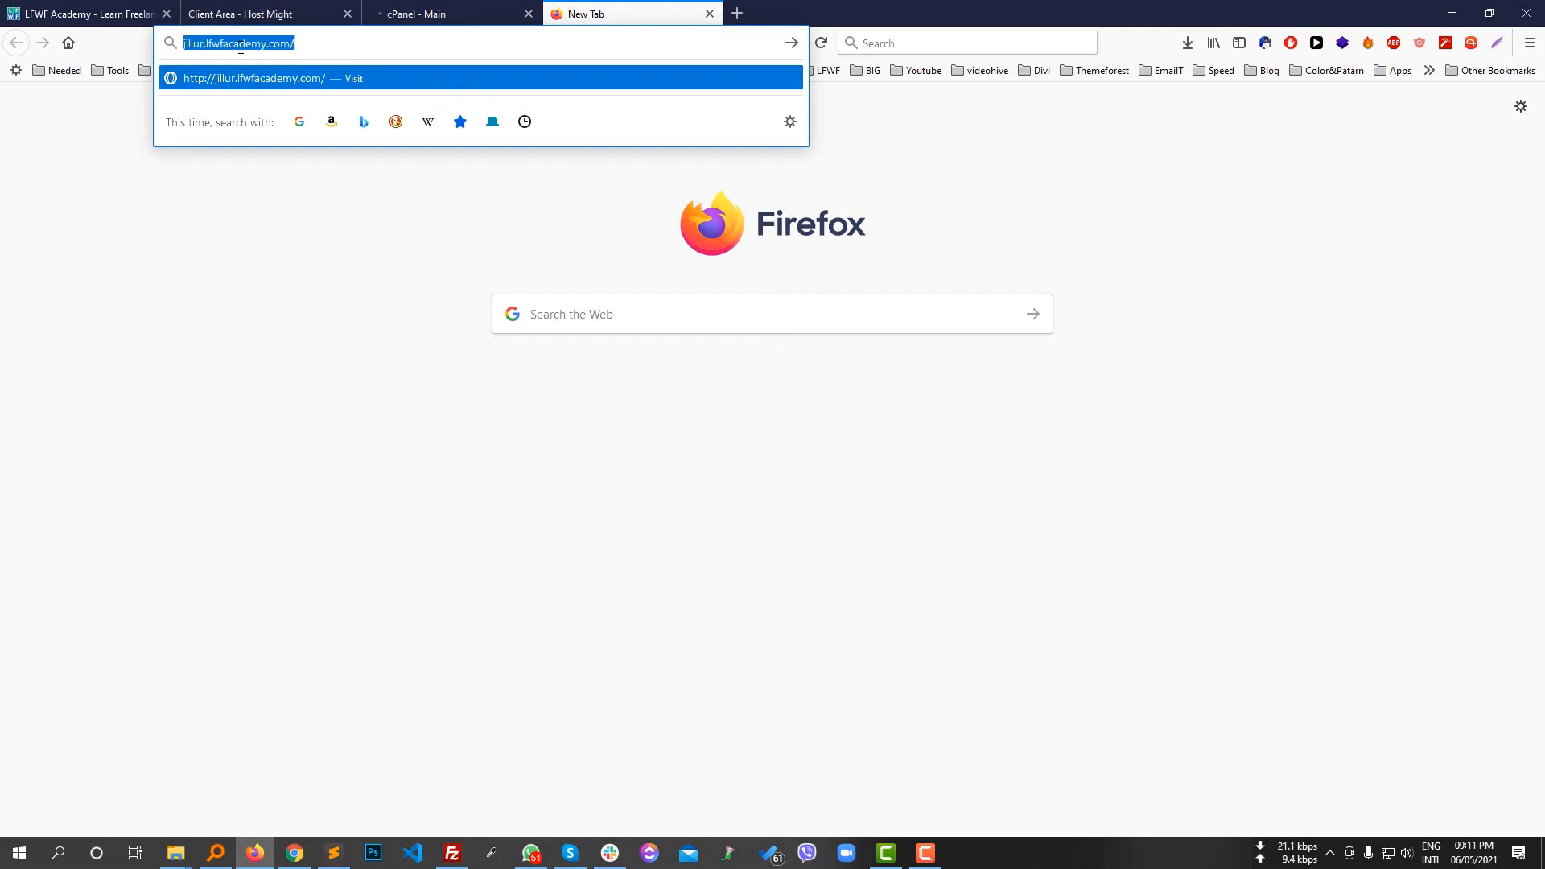
pyautogui.press('BackSpace')
pyautogui.write('pro')
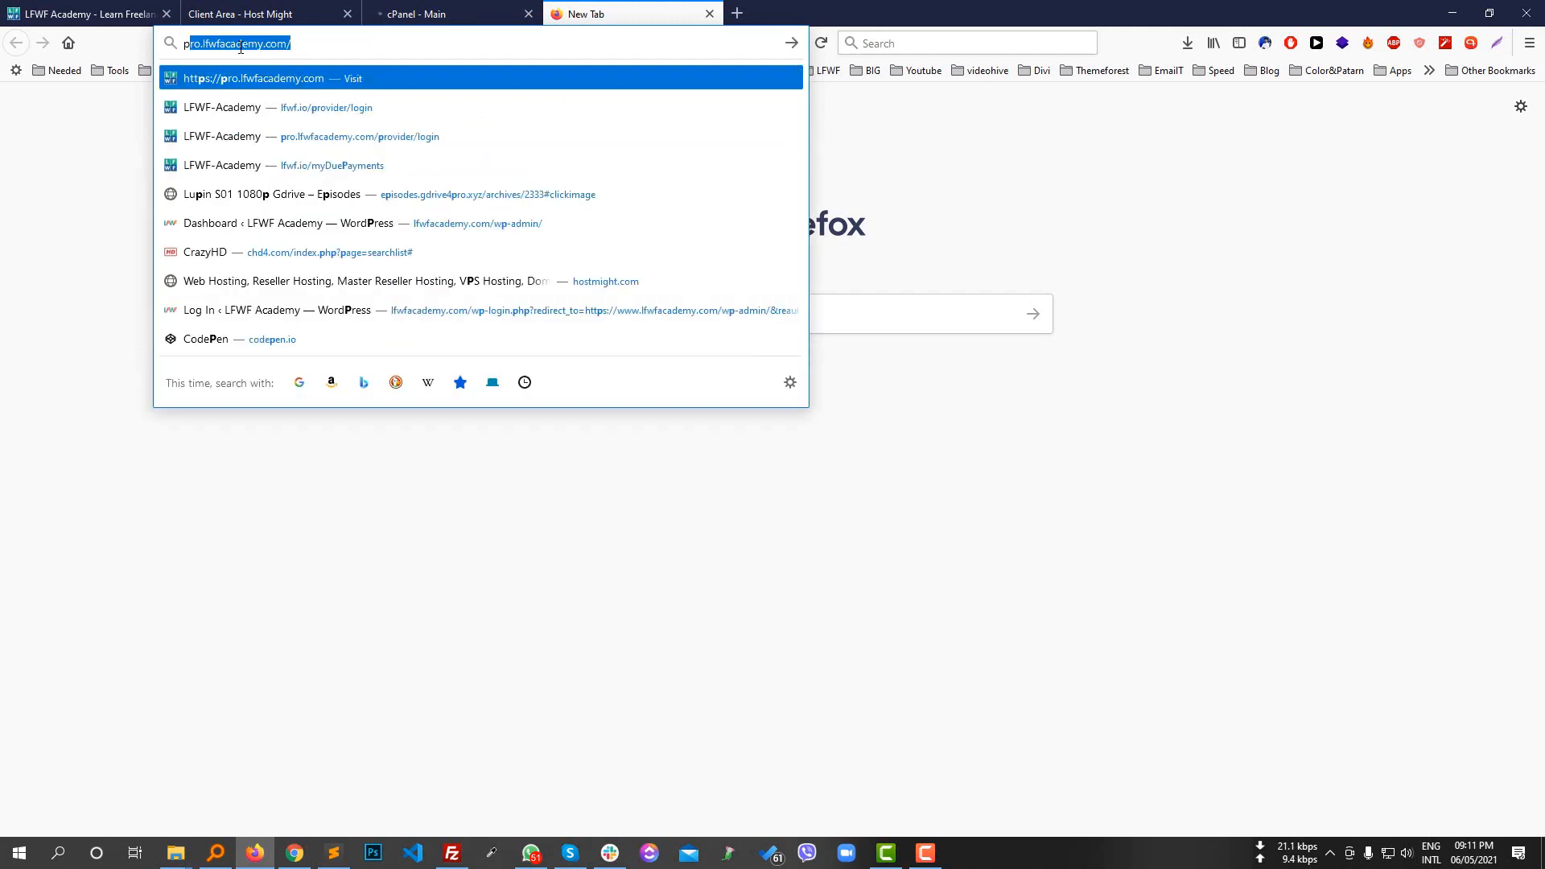
pyautogui.press('End')
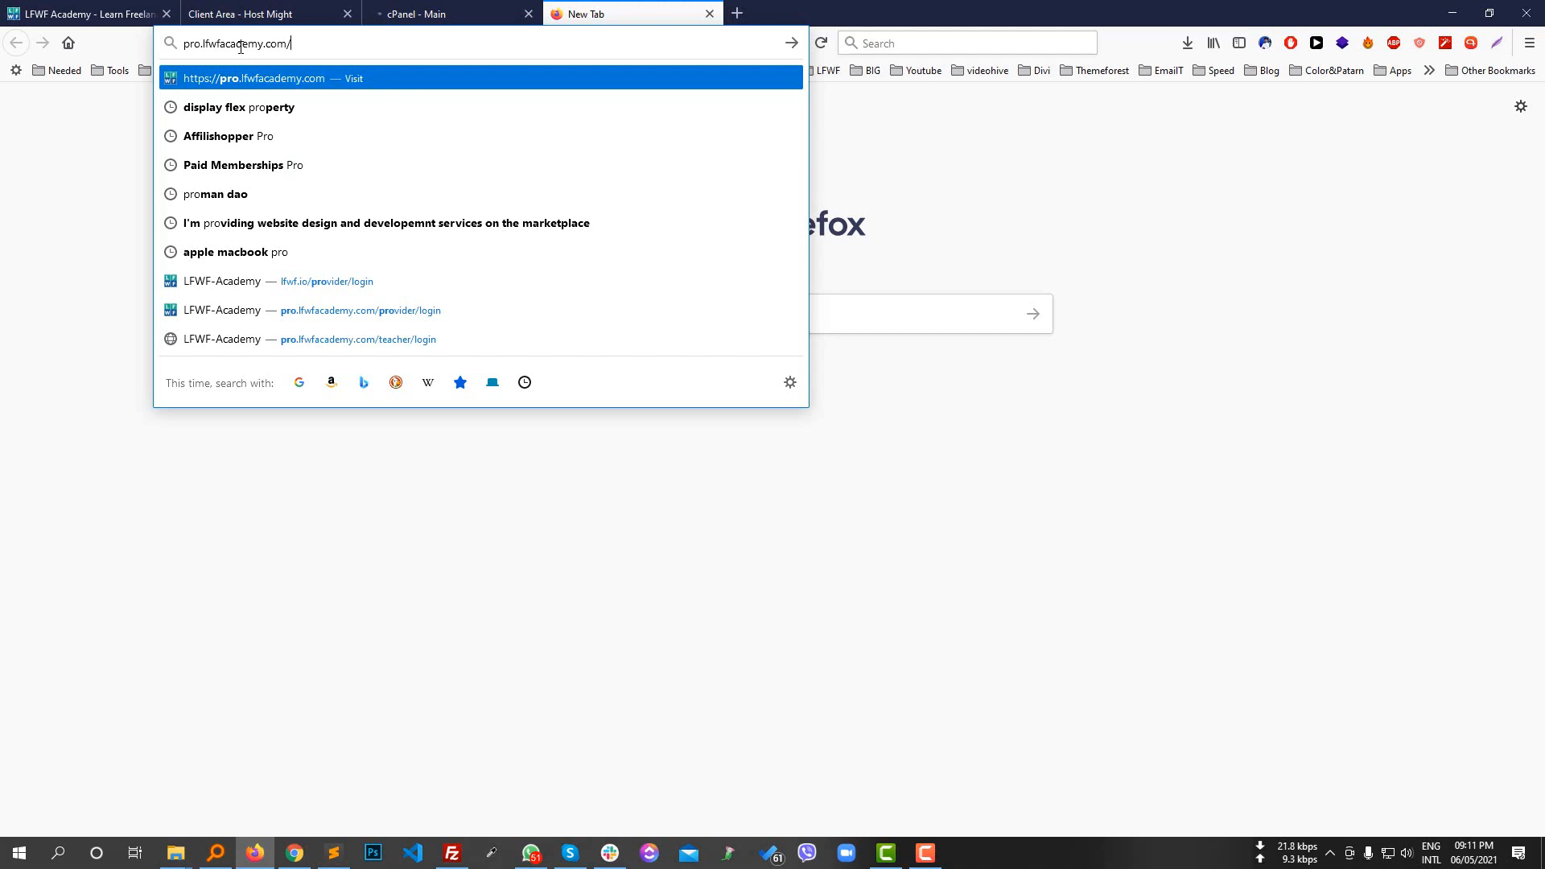
pyautogui.hotkey('ctrl', 'a')
pyautogui.press('BackSpace')
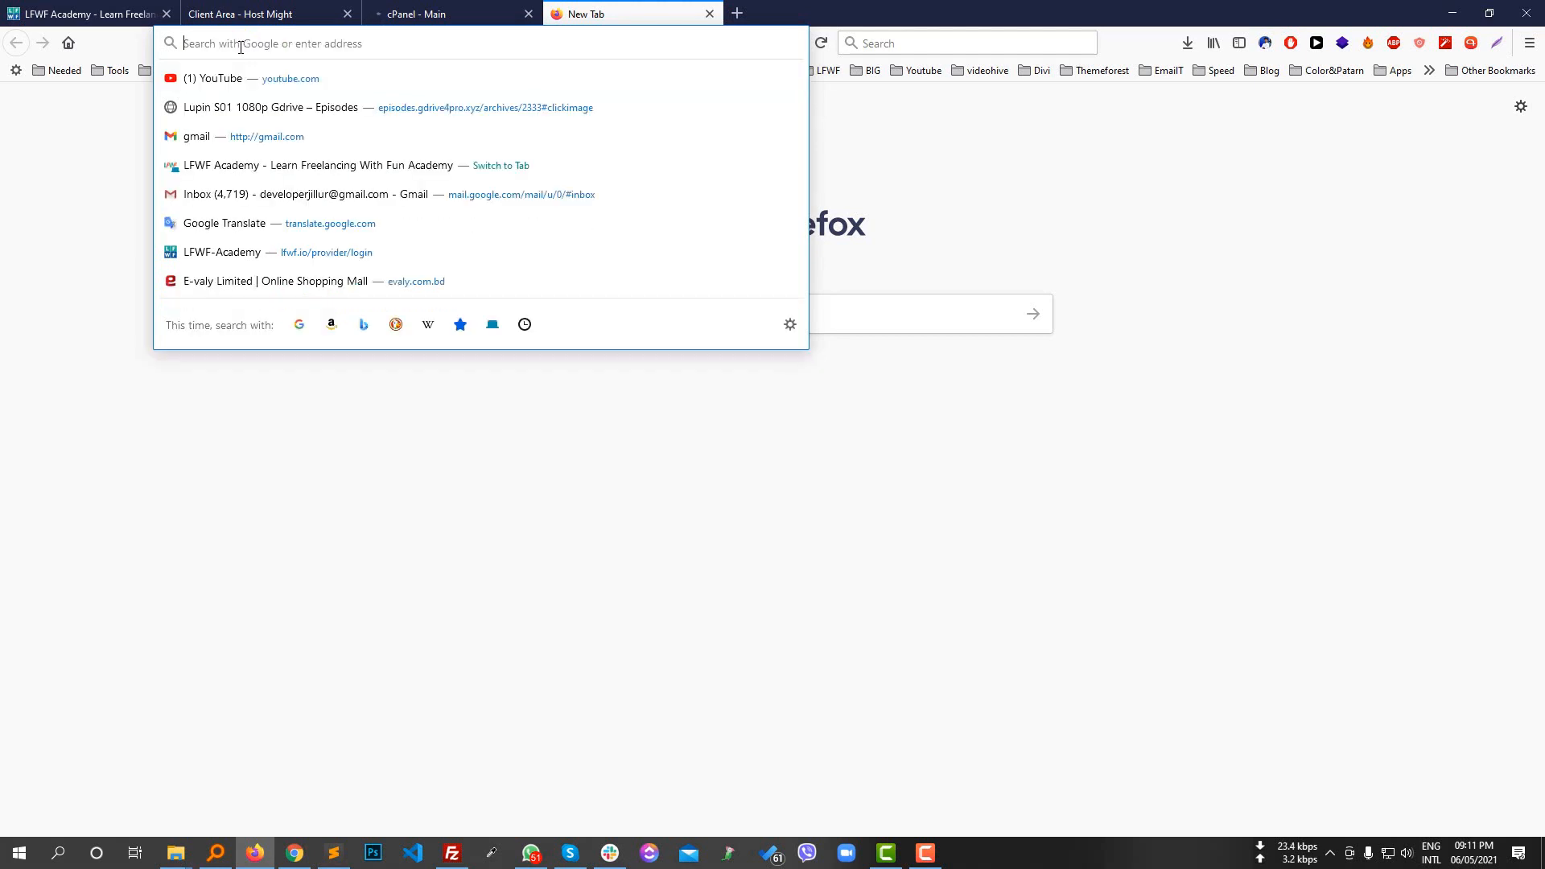
# - Enter google.com/ as the address, put "test." before it as an example subdomain, and clear it again
pyautogui.write('google.com/')
pyautogui.click(241, 49)
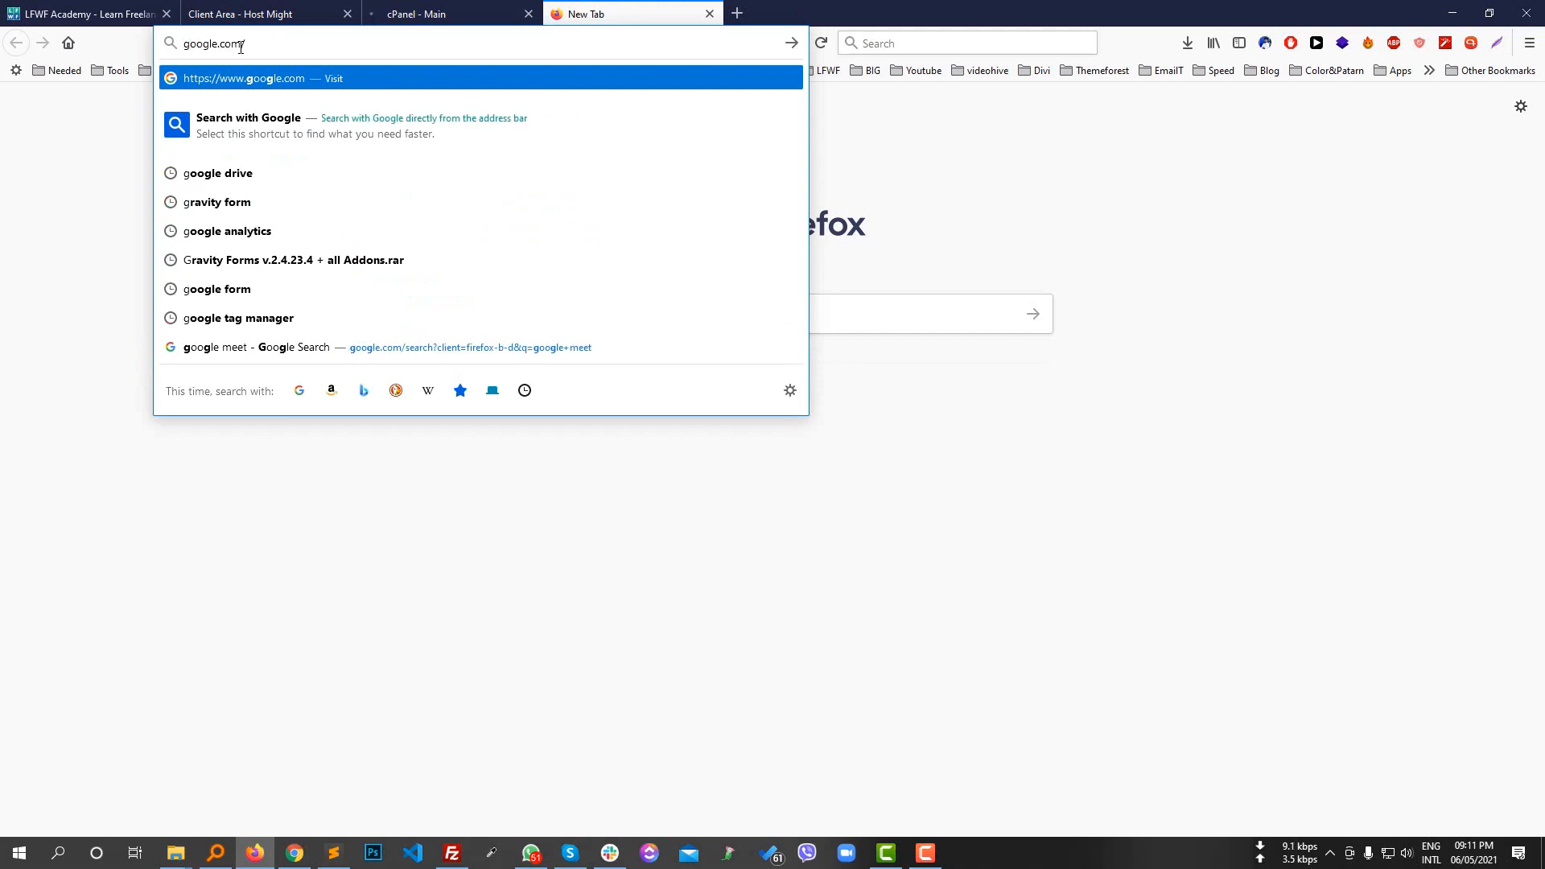
pyautogui.press('Home')
pyautogui.write('test.')
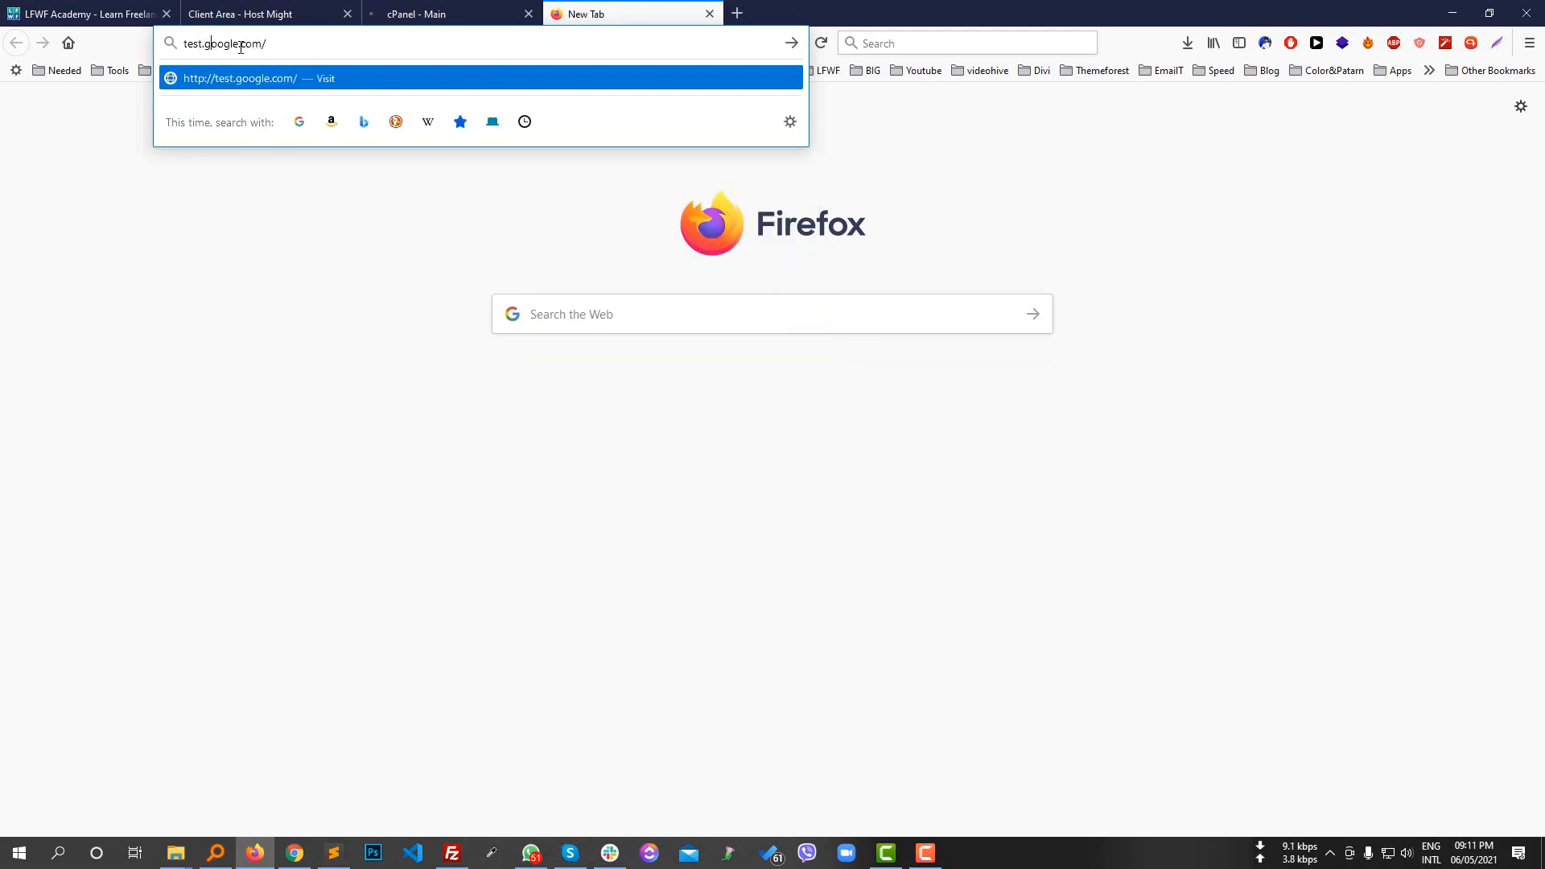
pyautogui.hotkey('ctrl', 'a')
pyautogui.press('BackSpace')
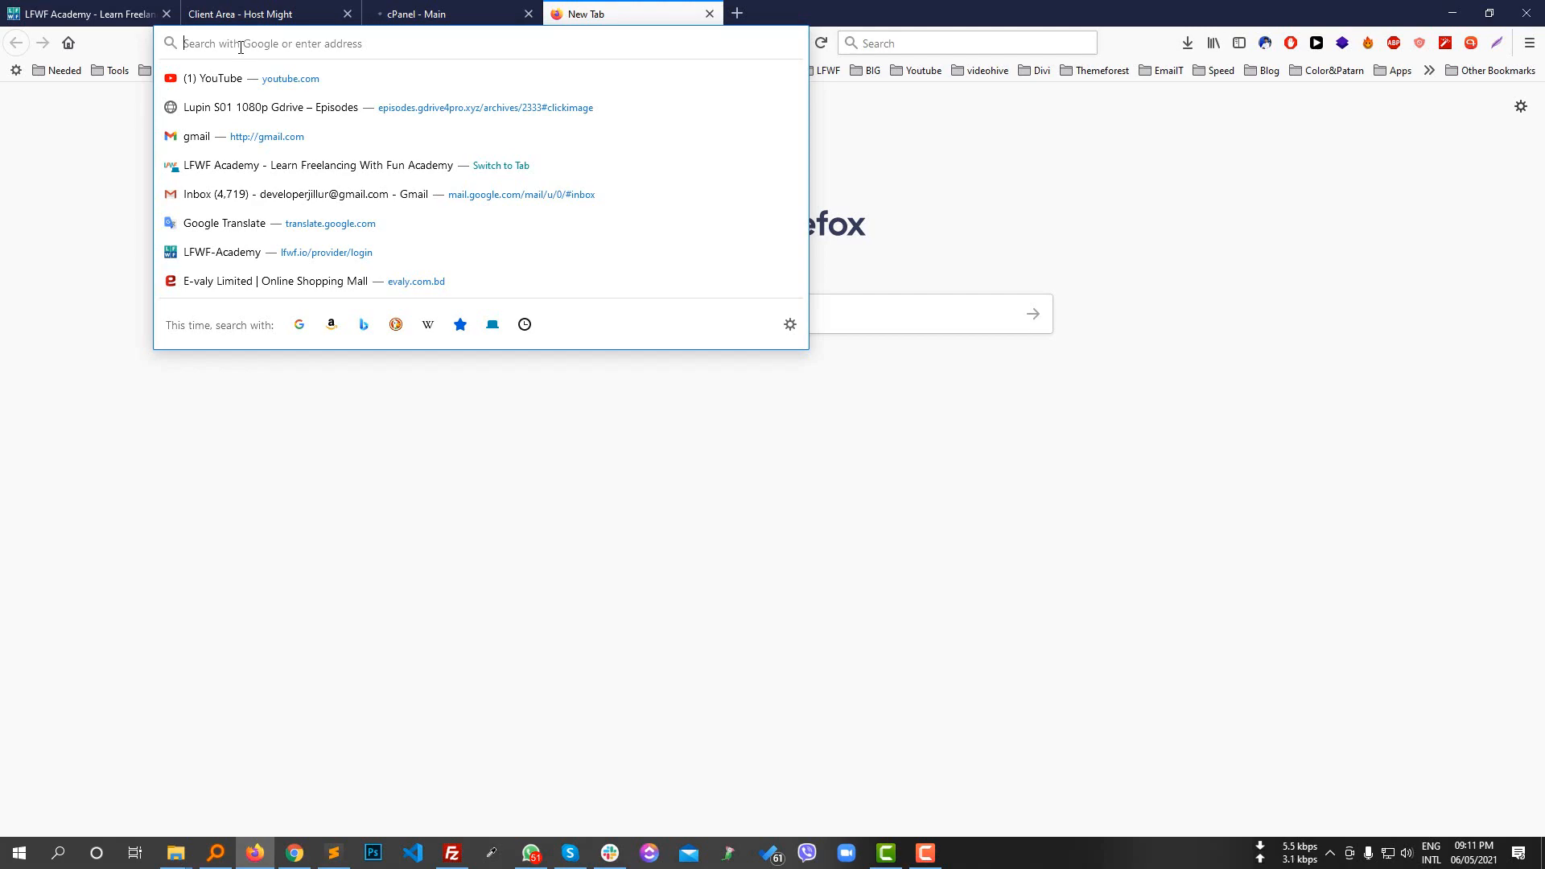
# - Return to the cPanel main page and look through its tool sections as far as the Softaculous Apps Installer
pyautogui.click(475, 12)
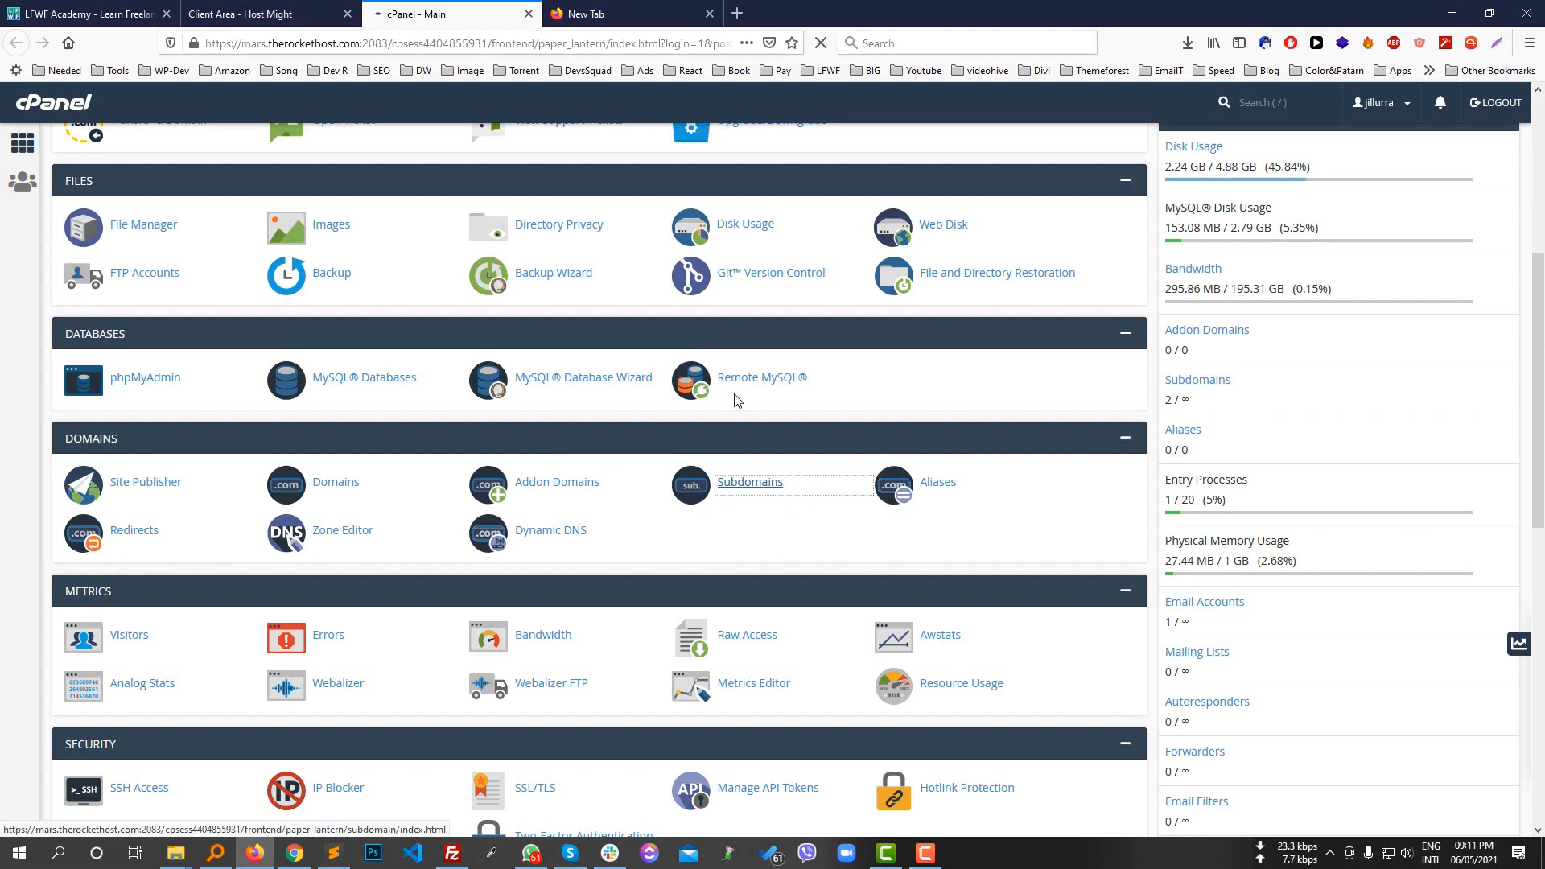
pyautogui.scroll(4, 214, 338)
pyautogui.scroll(-4, 214, 338)
pyautogui.scroll(-7, 386, 438)
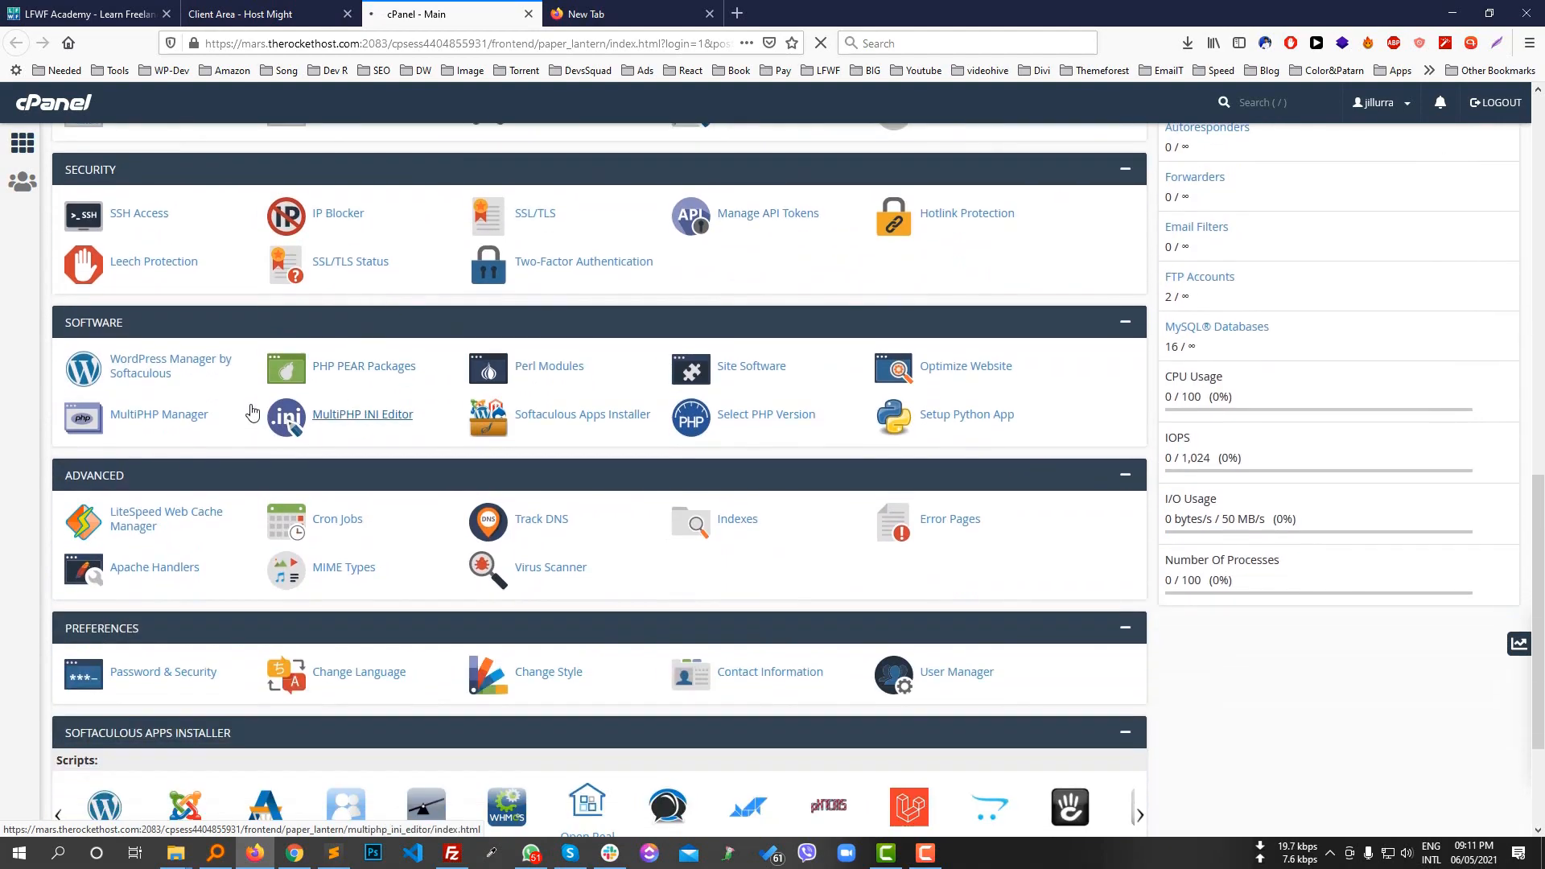
pyautogui.scroll(-3, 173, 621)
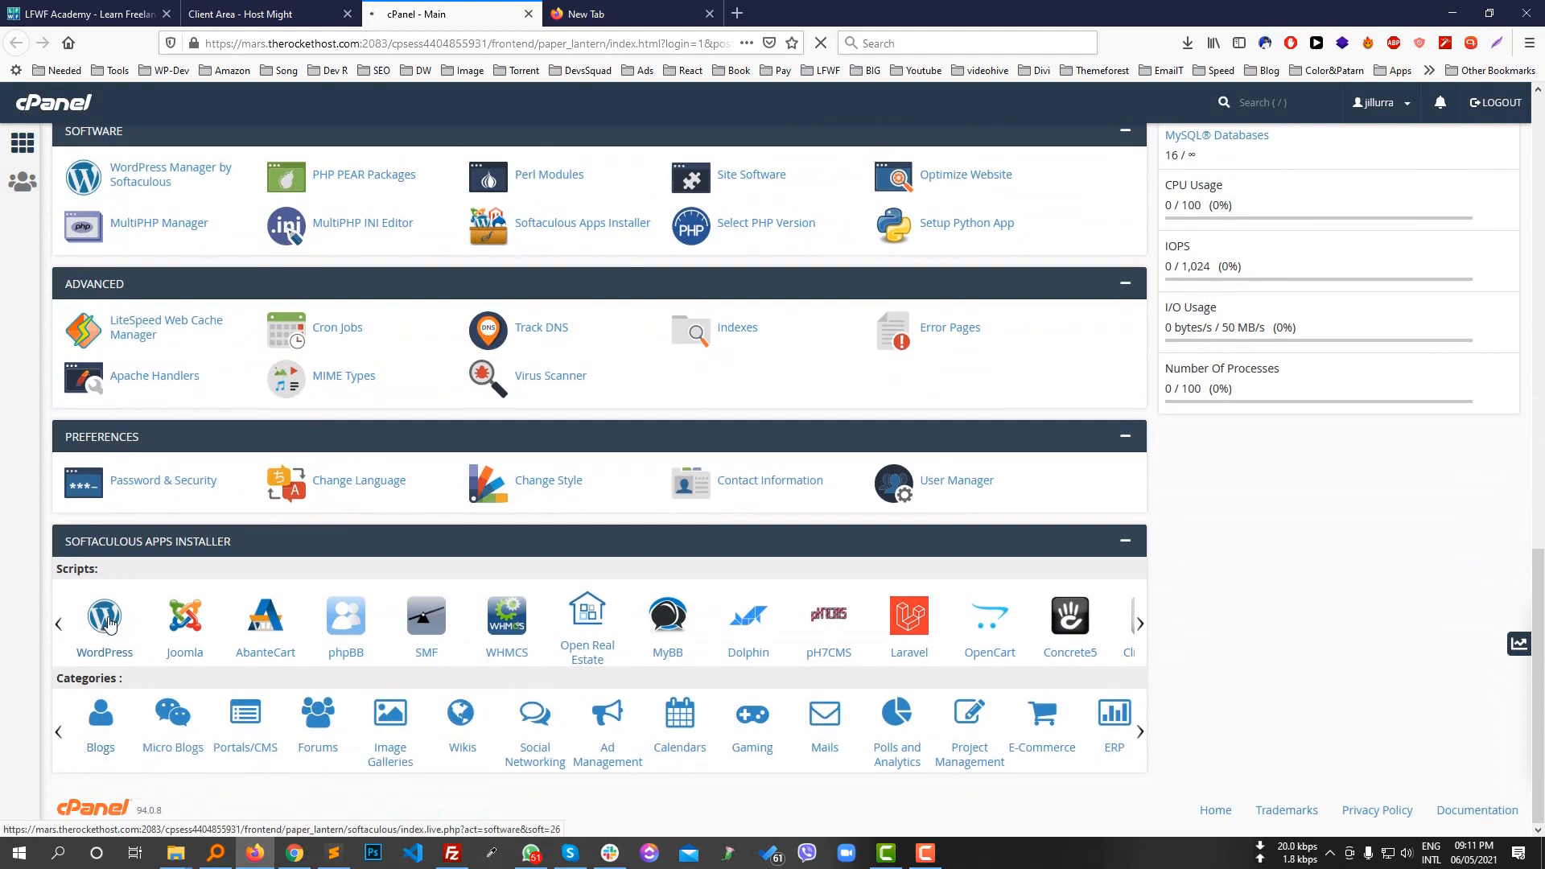
pyautogui.scroll(5, 936, 390)
pyautogui.scroll(7, 936, 389)
# - Look over the LFWF Academy performance overview, then open the Day 27 Part 1 video of Class 23
pyautogui.scroll(-2, 895, 475)
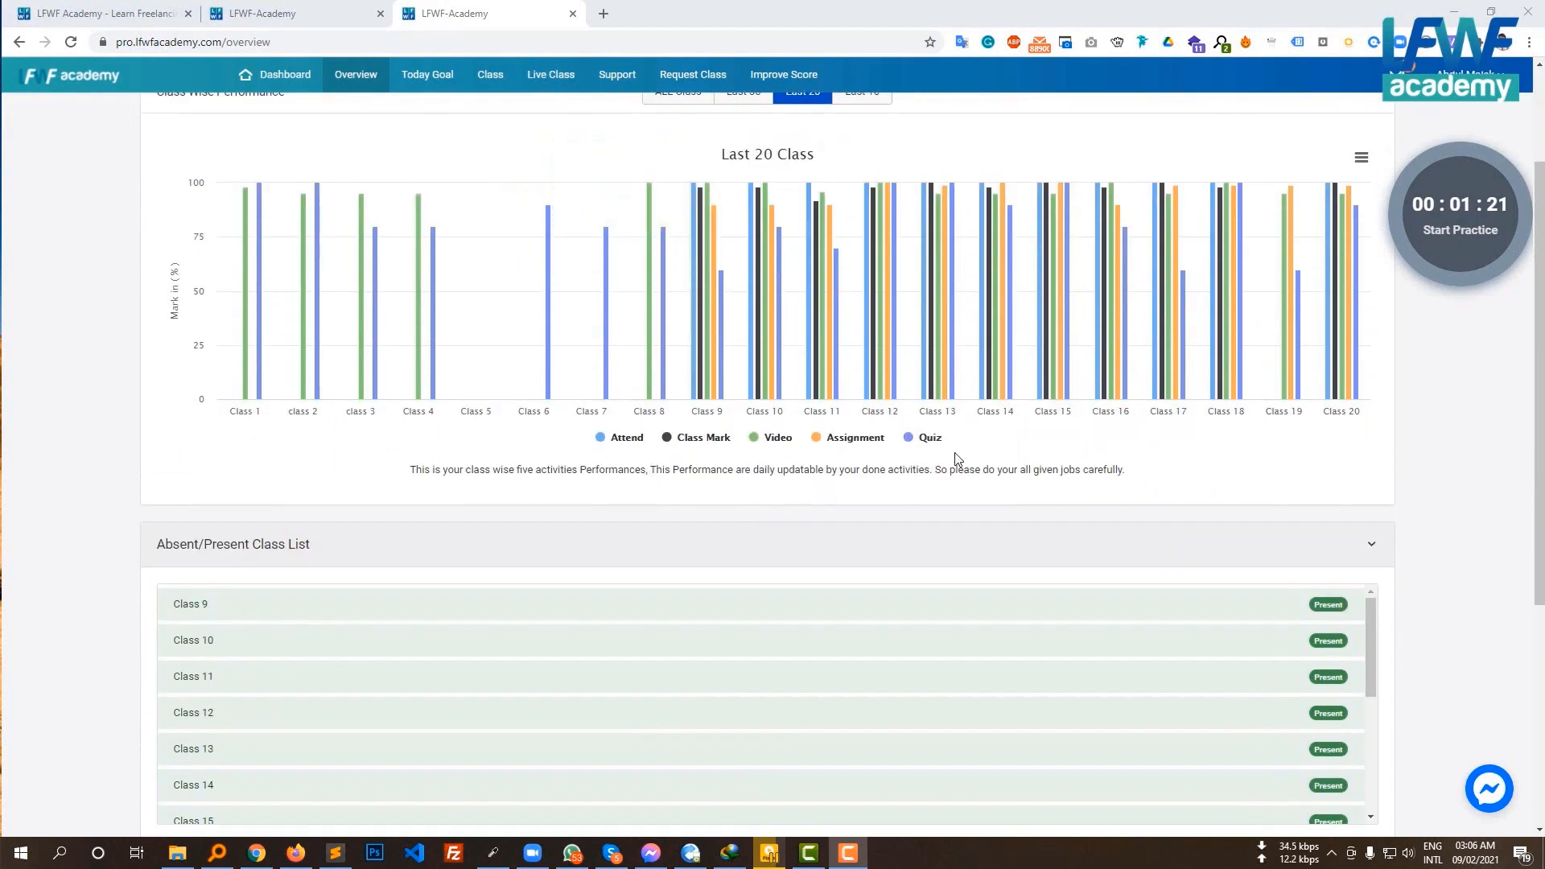
pyautogui.click(428, 77)
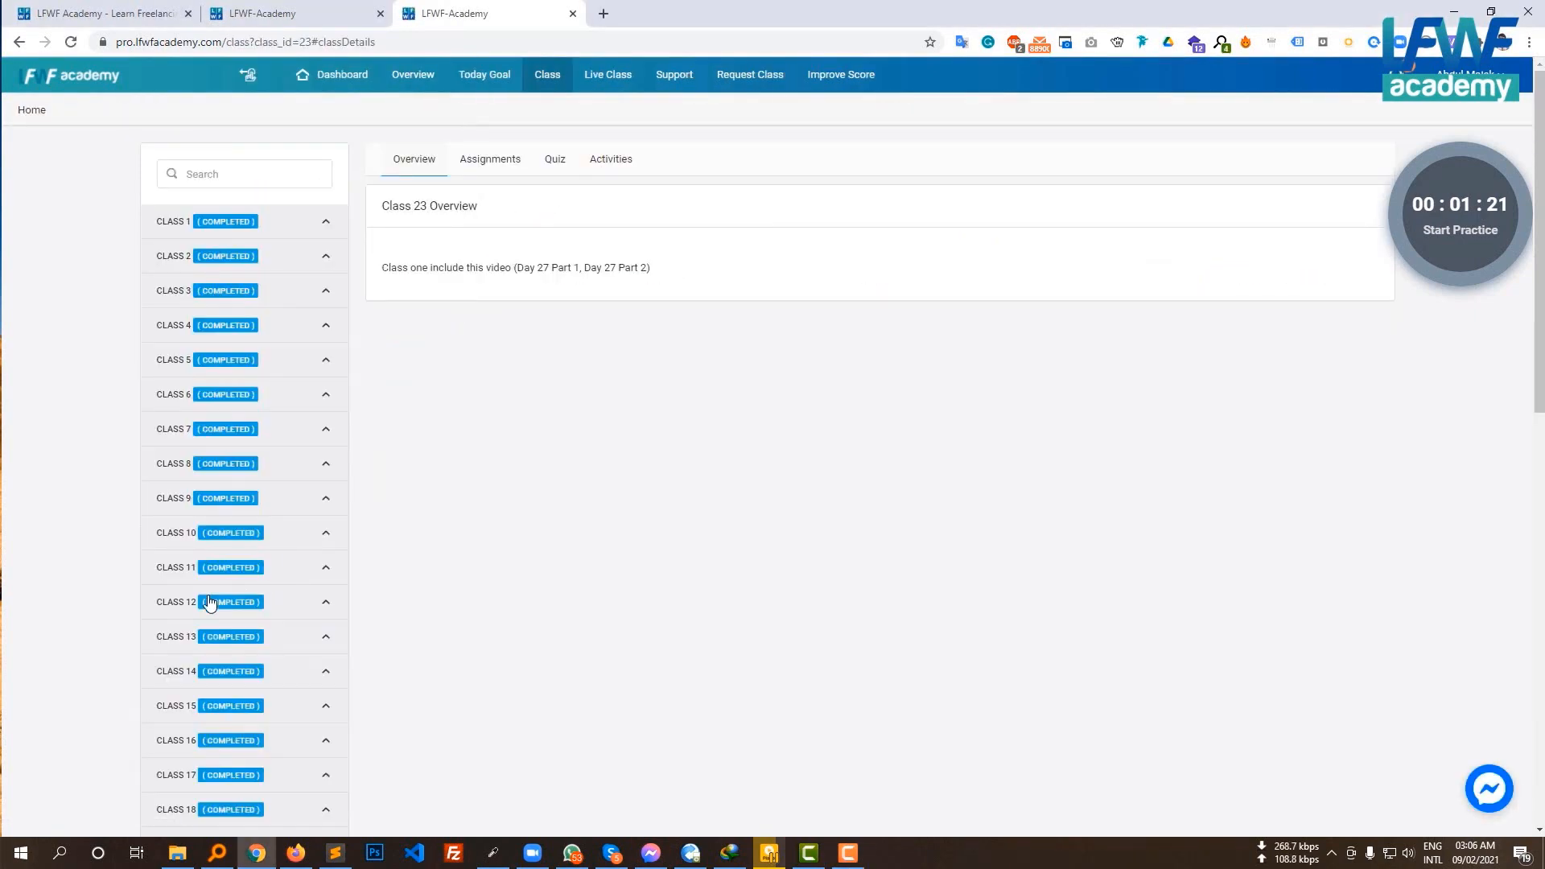
pyautogui.scroll(-5, 221, 590)
pyautogui.click(231, 573)
pyautogui.scroll(-1, 242, 568)
pyautogui.click(242, 569)
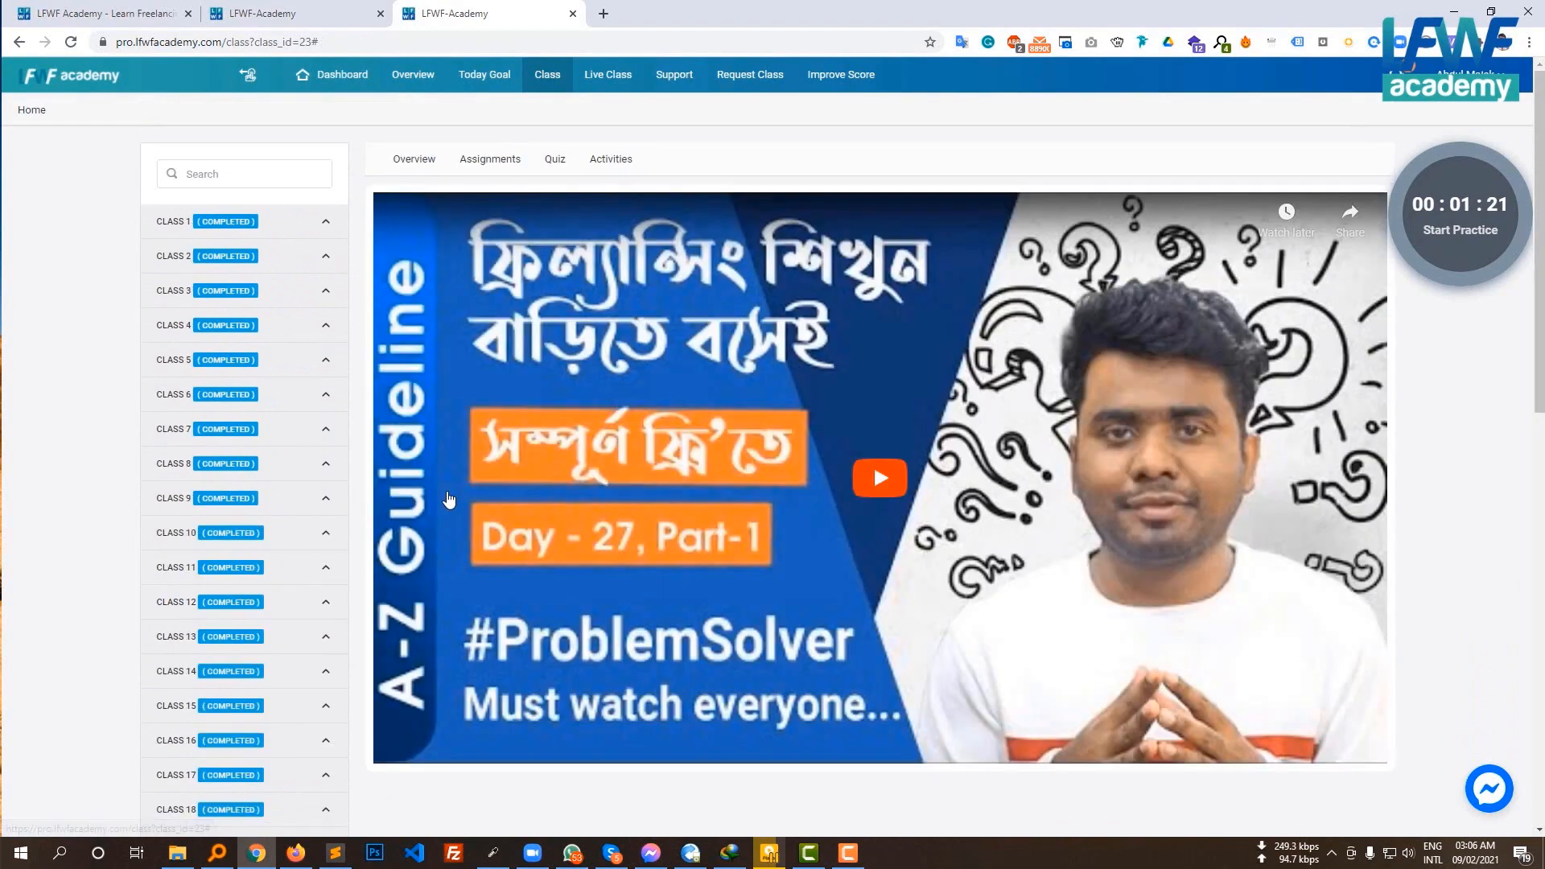
# - Review the assignment instructions and the quiz questions of Class 23
pyautogui.click(490, 159)
pyautogui.scroll(-2, 534, 311)
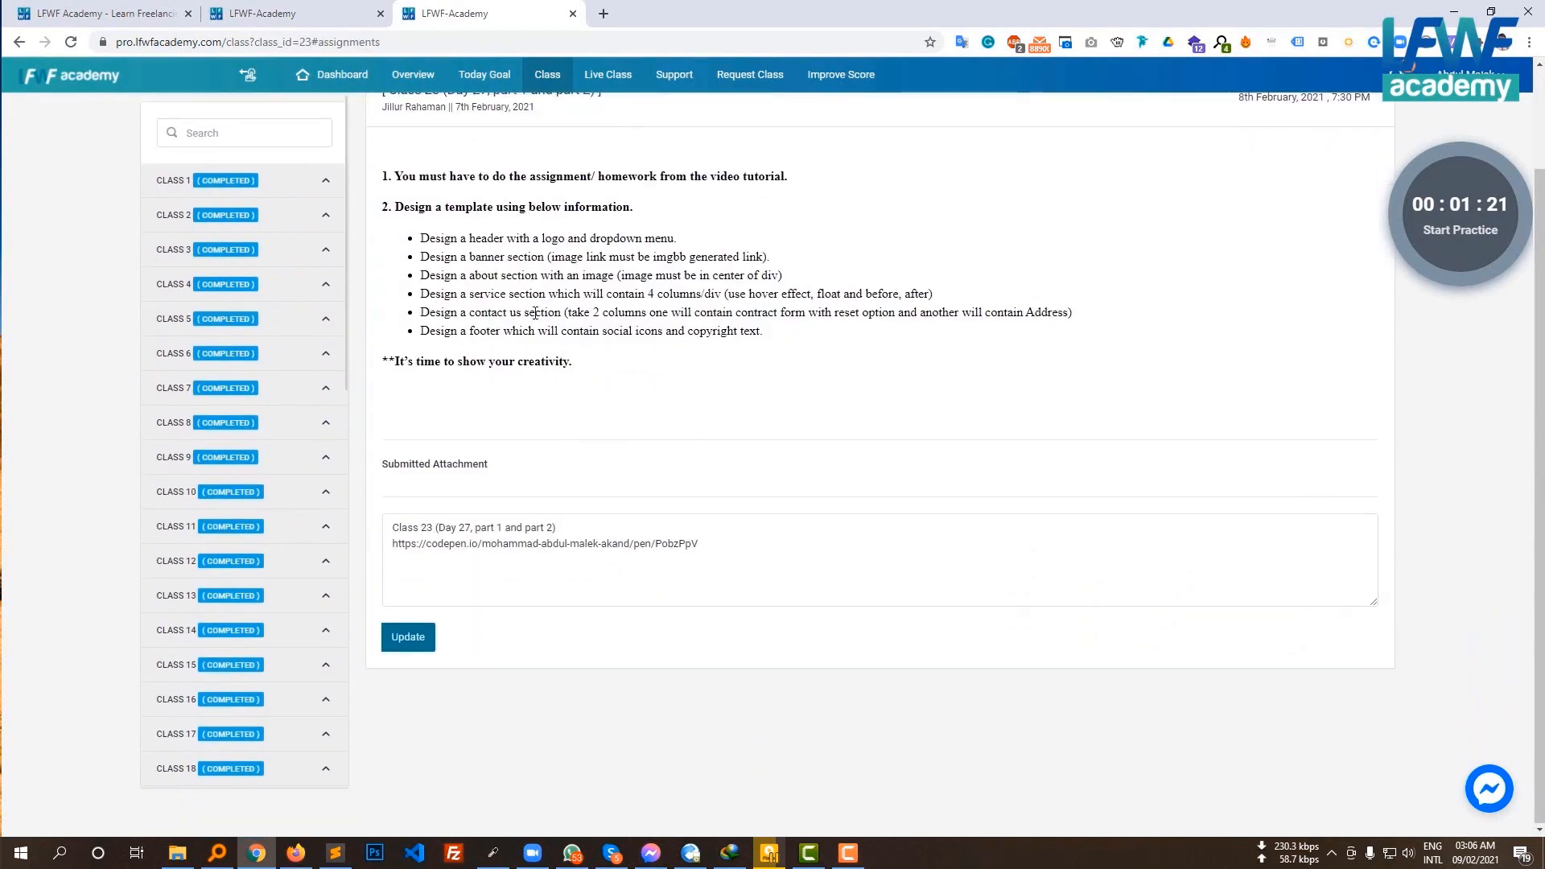
pyautogui.scroll(1, 532, 312)
pyautogui.click(559, 162)
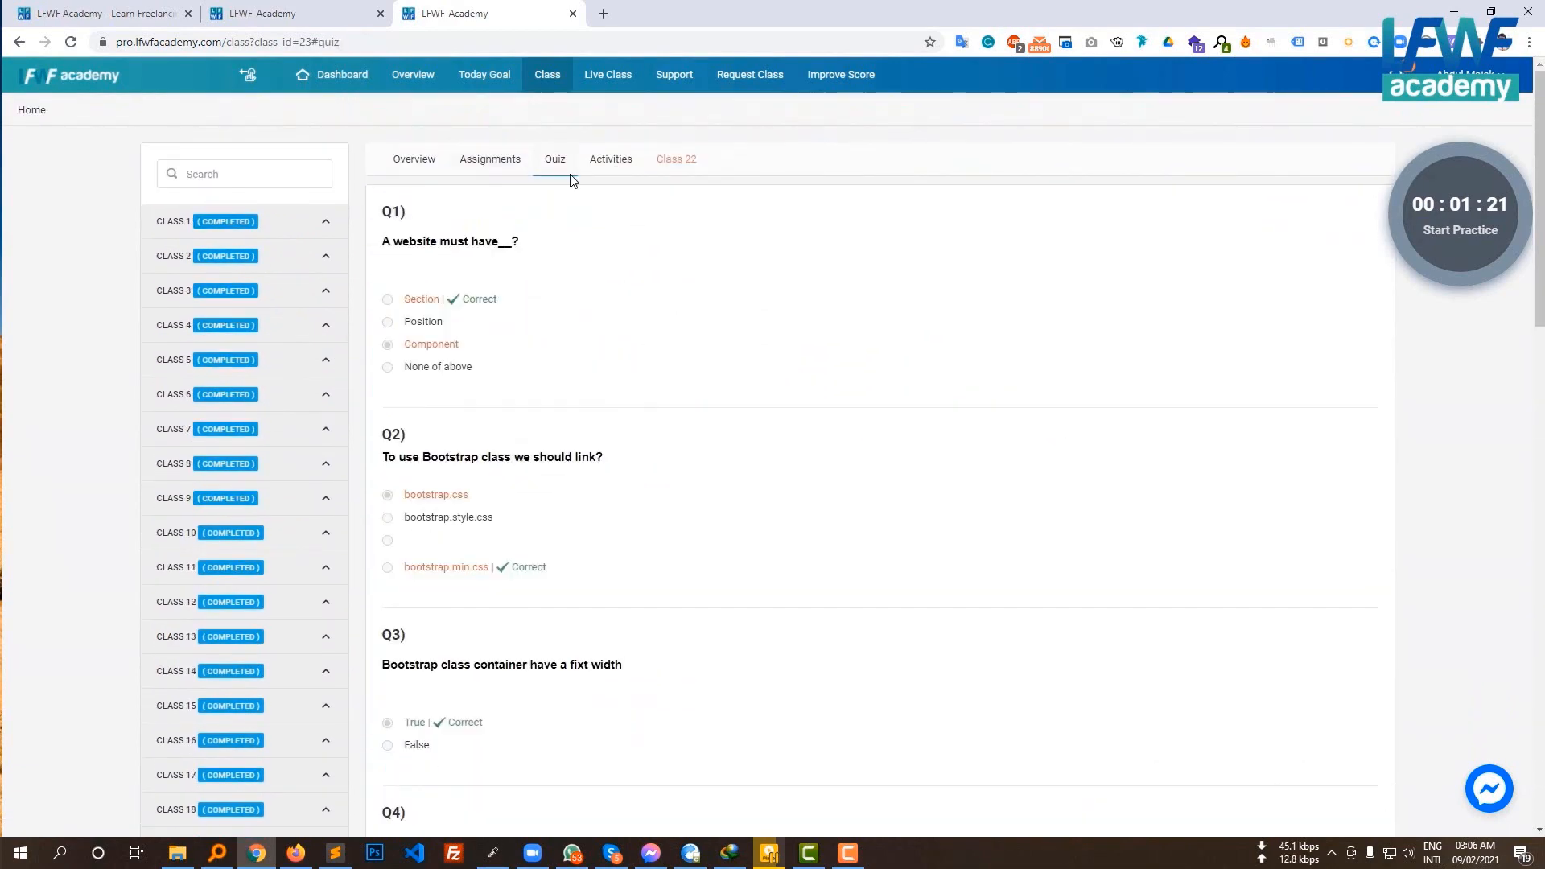
pyautogui.scroll(-7, 572, 181)
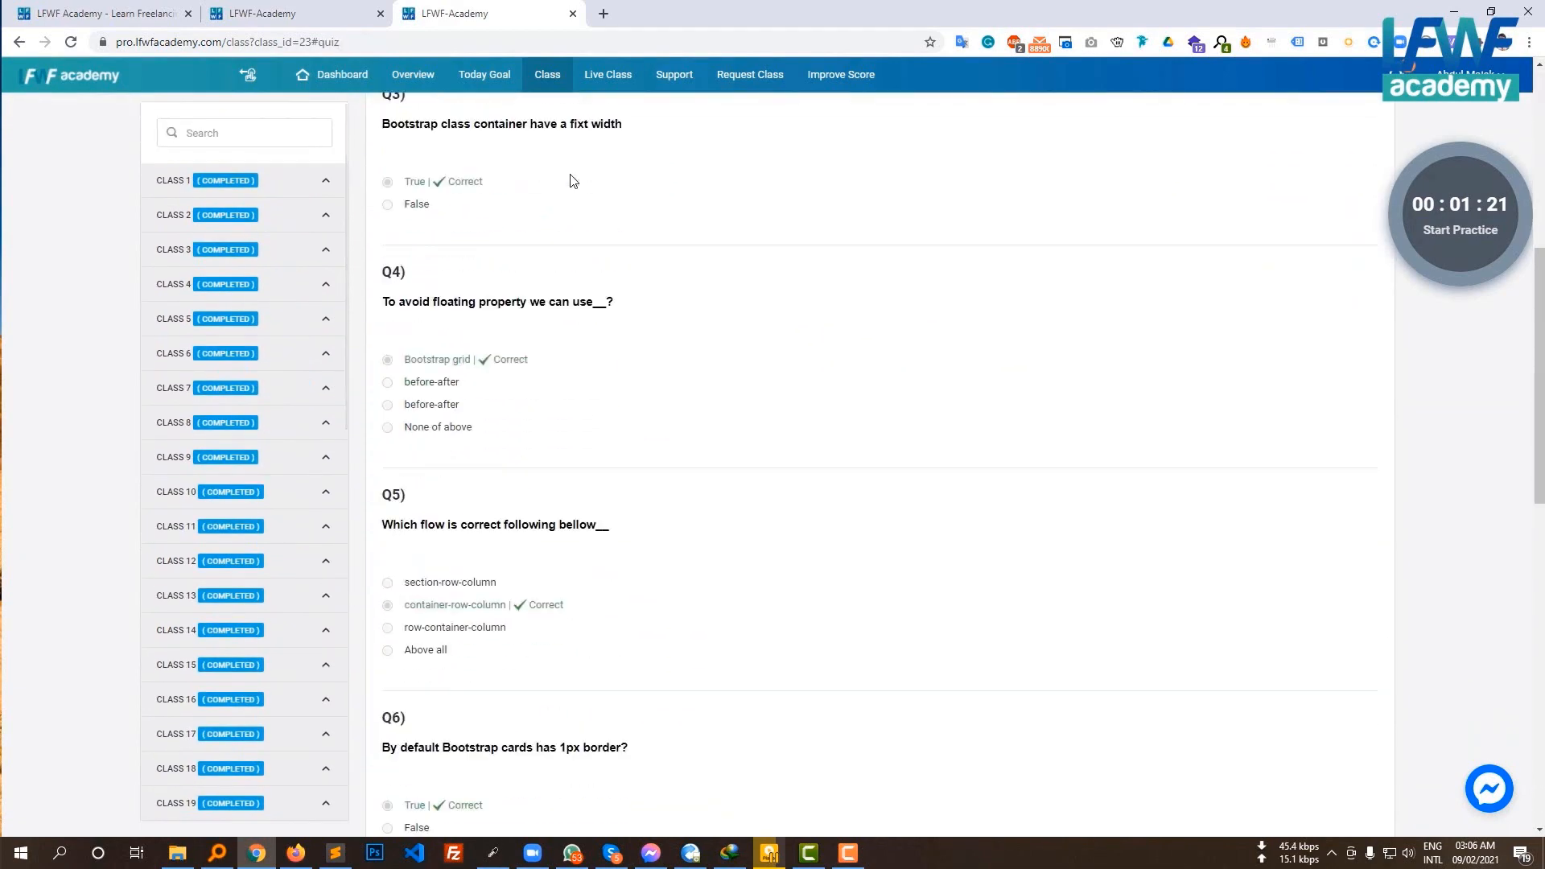
pyautogui.scroll(7, 572, 182)
# - Open the class activities and look over the attendance, assignment and video materials lists
pyautogui.click(611, 163)
pyautogui.scroll(-2, 605, 268)
pyautogui.click(619, 162)
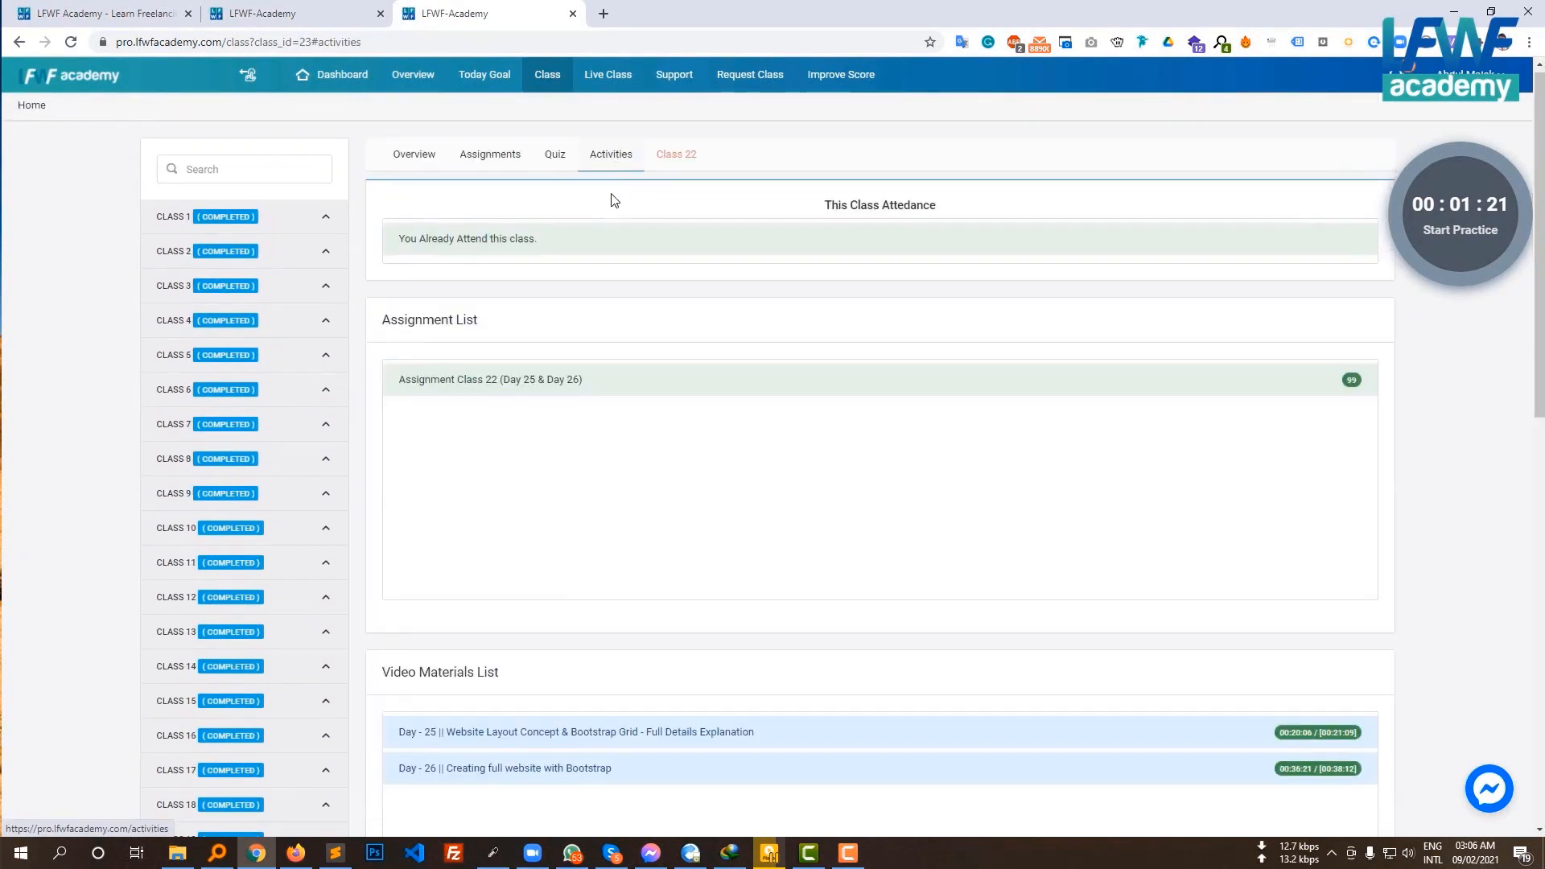
pyautogui.scroll(-2, 615, 200)
# - Create a class request for class 2 with the reason "I need this" and submit it
pyautogui.click(681, 77)
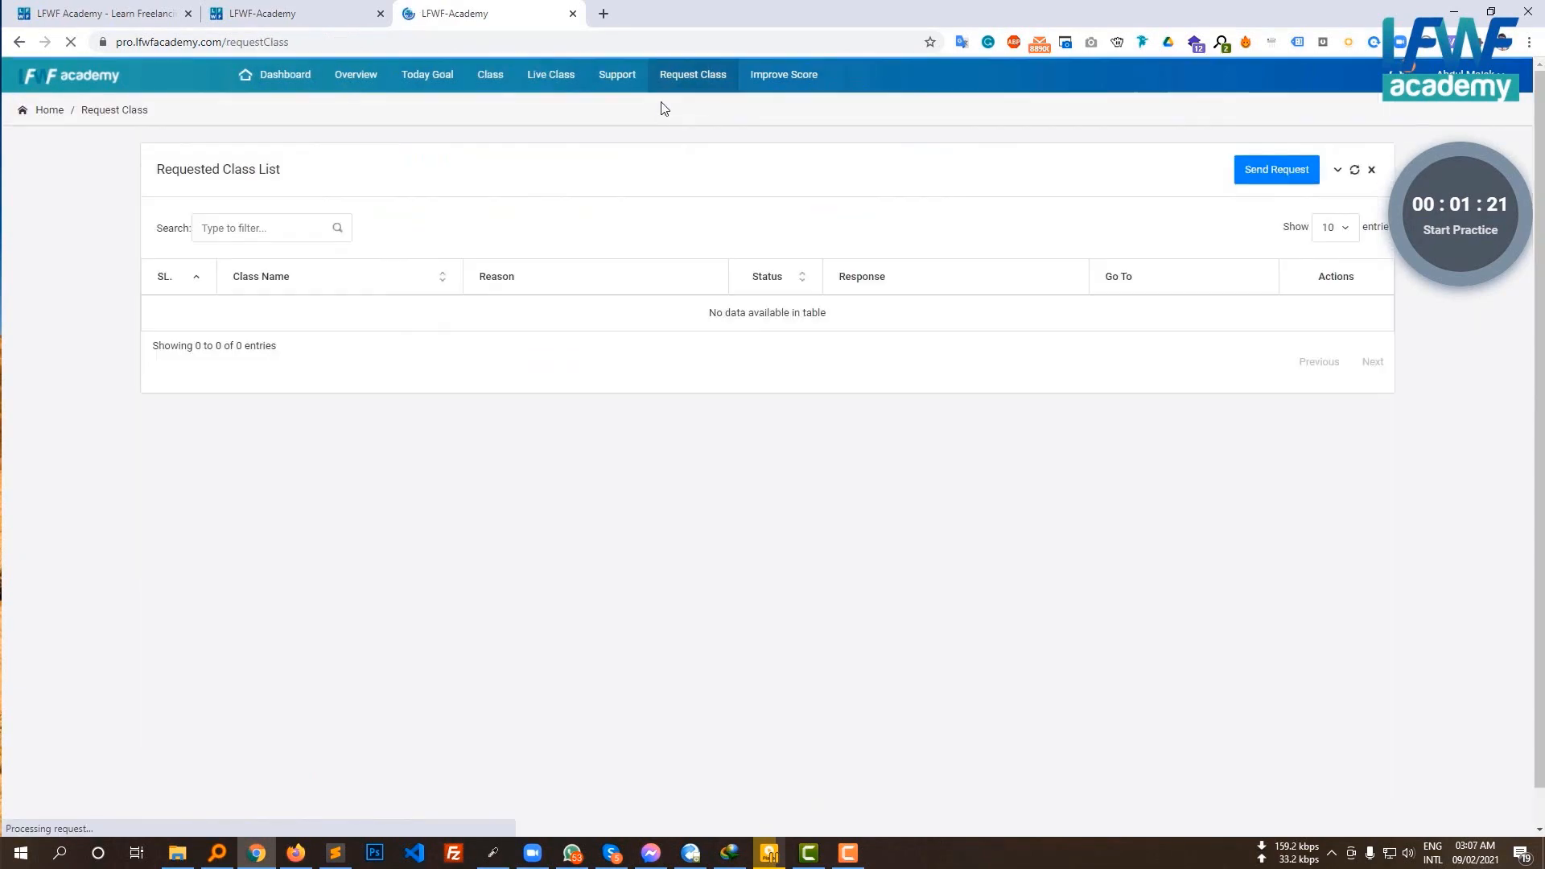
pyautogui.scroll(-1, 662, 128)
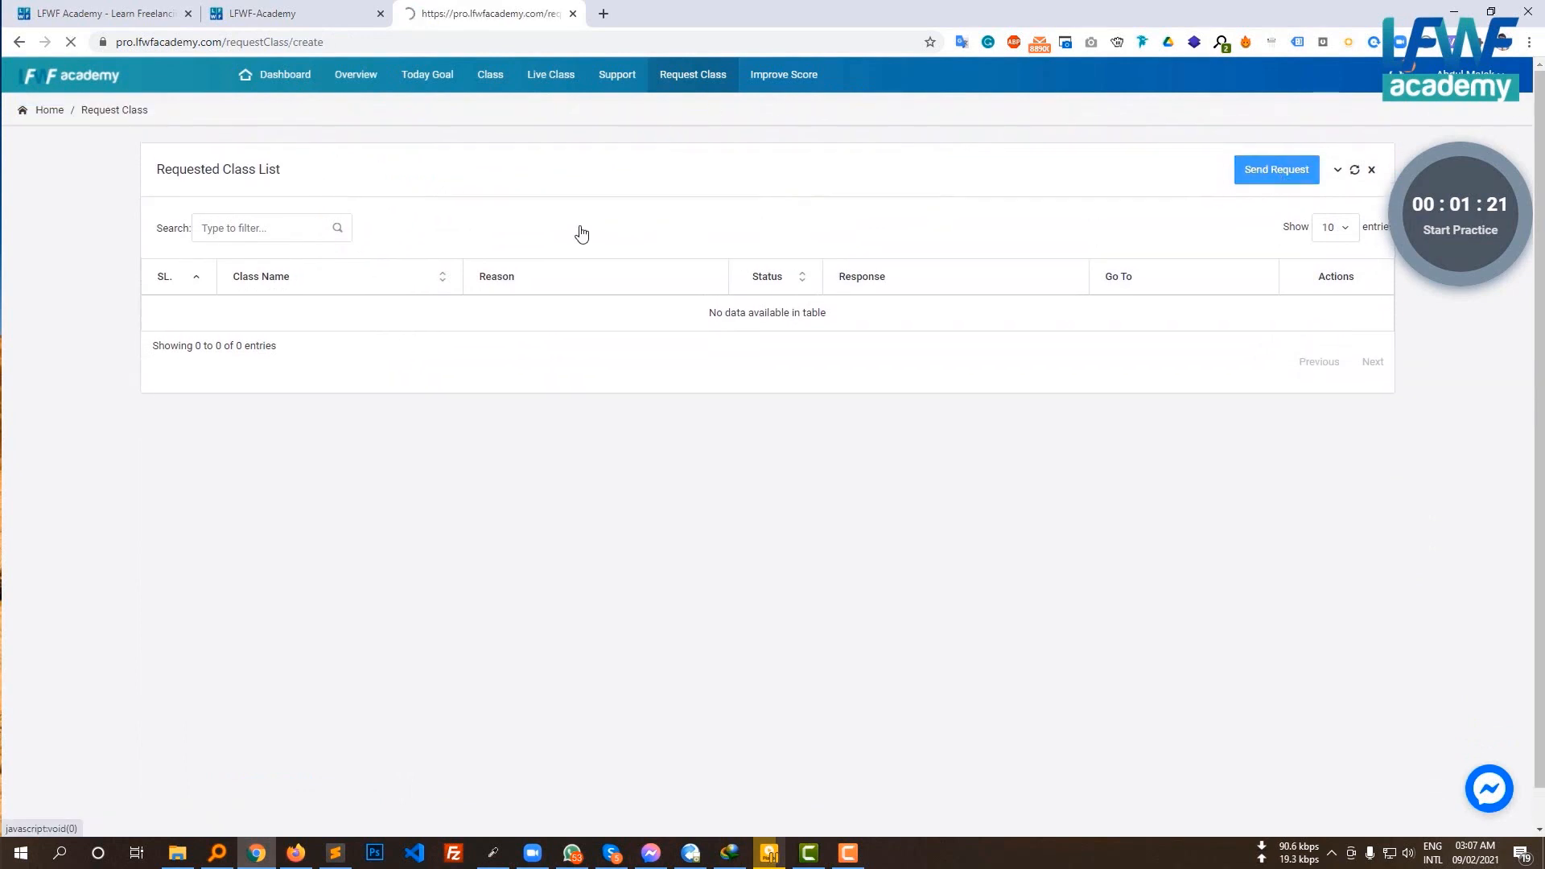
pyautogui.click(474, 232)
pyautogui.click(481, 351)
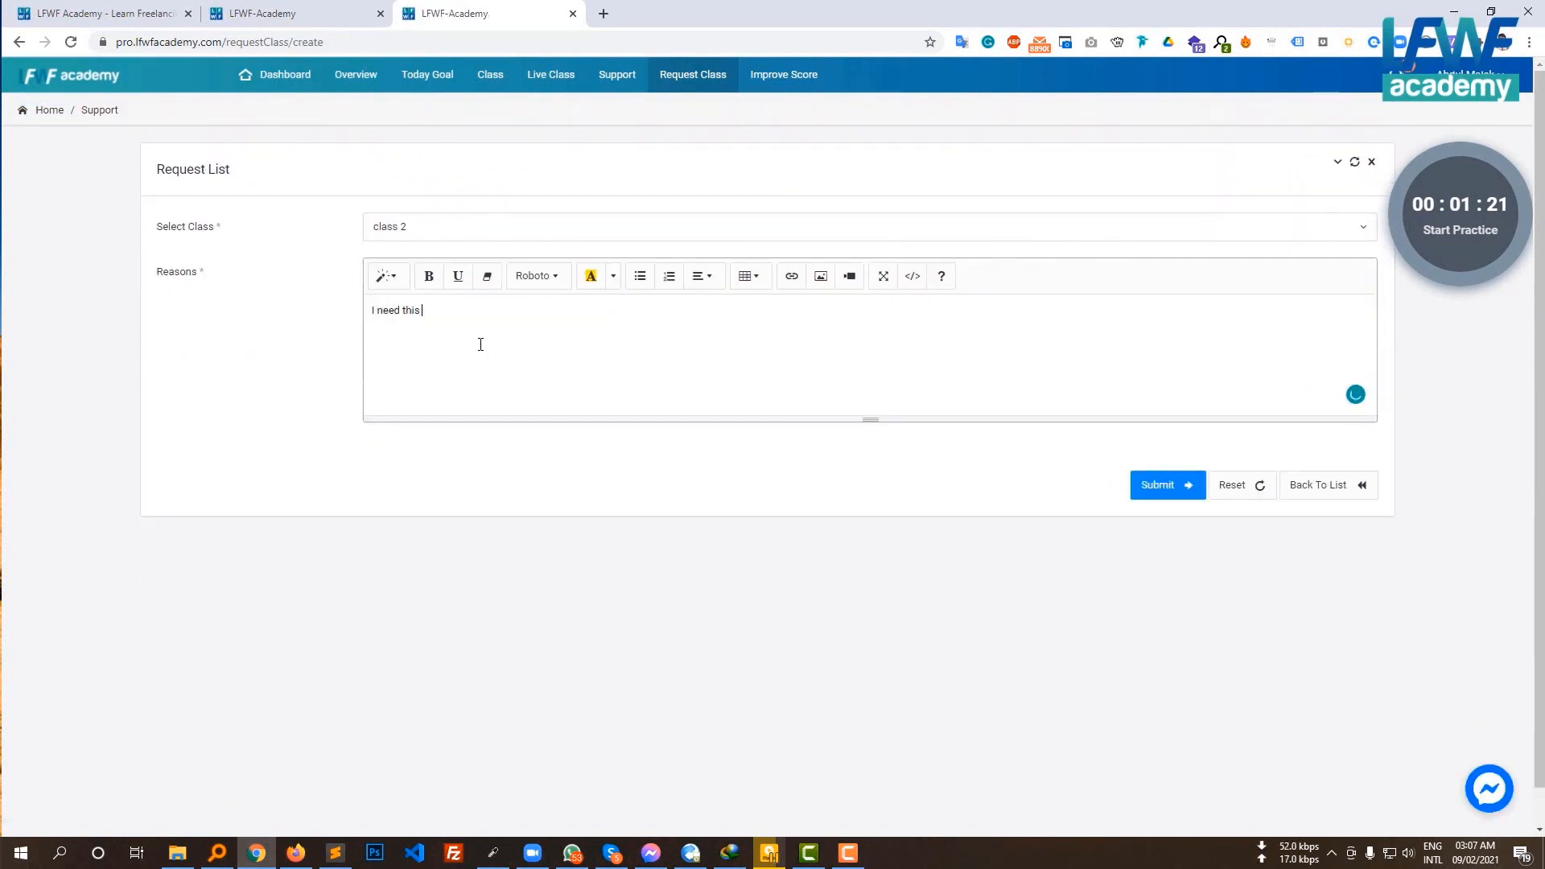
pyautogui.click(1139, 483)
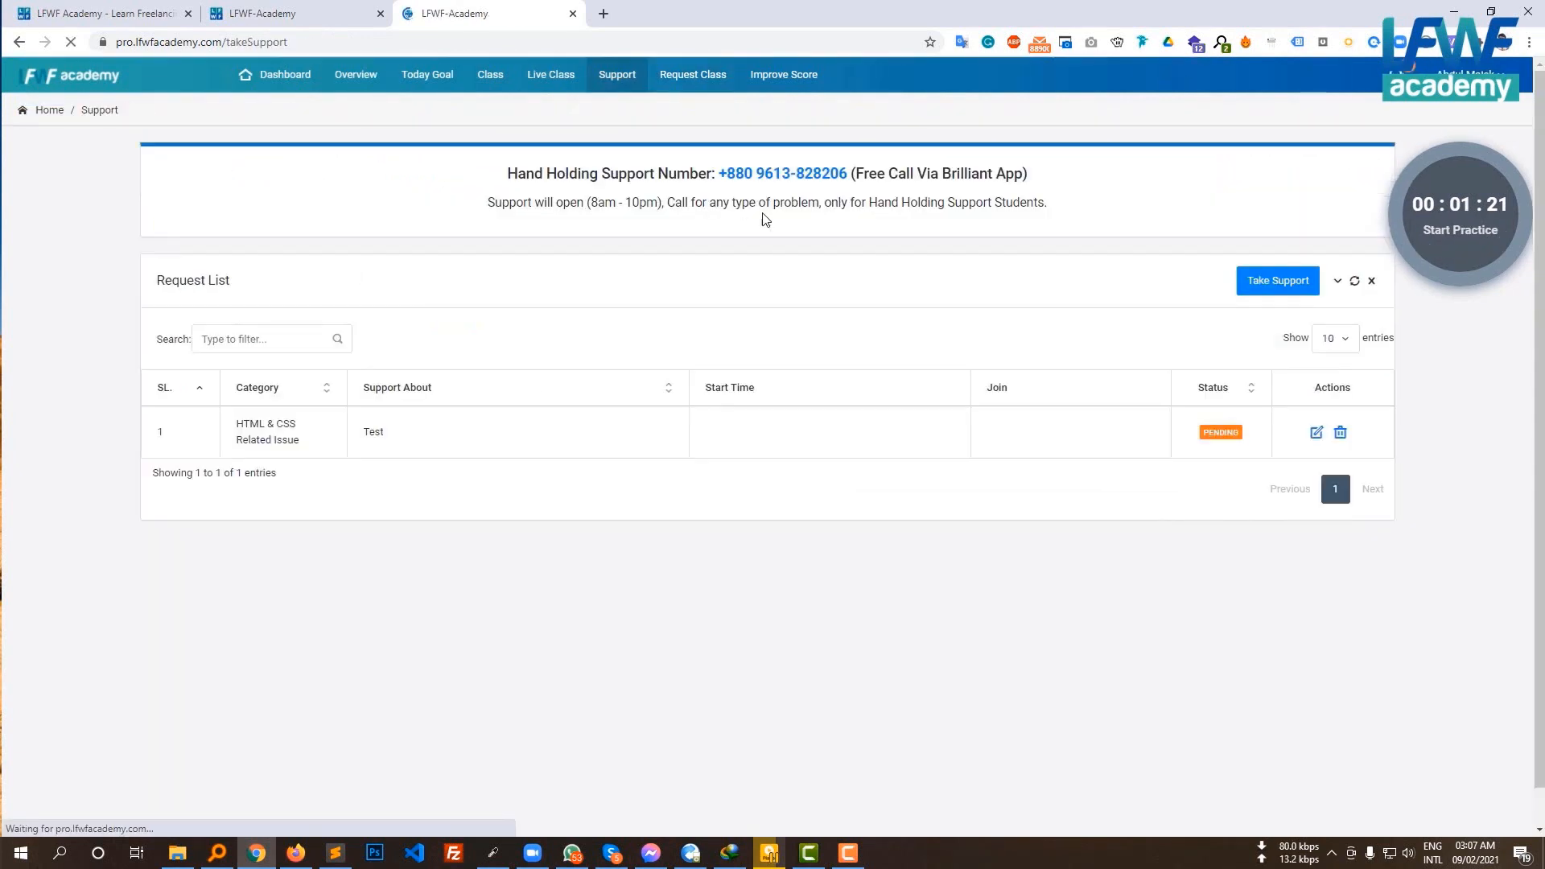
# - Select Marketplace Related Issue as the category of a new support request
pyautogui.click(528, 228)
pyautogui.click(539, 356)
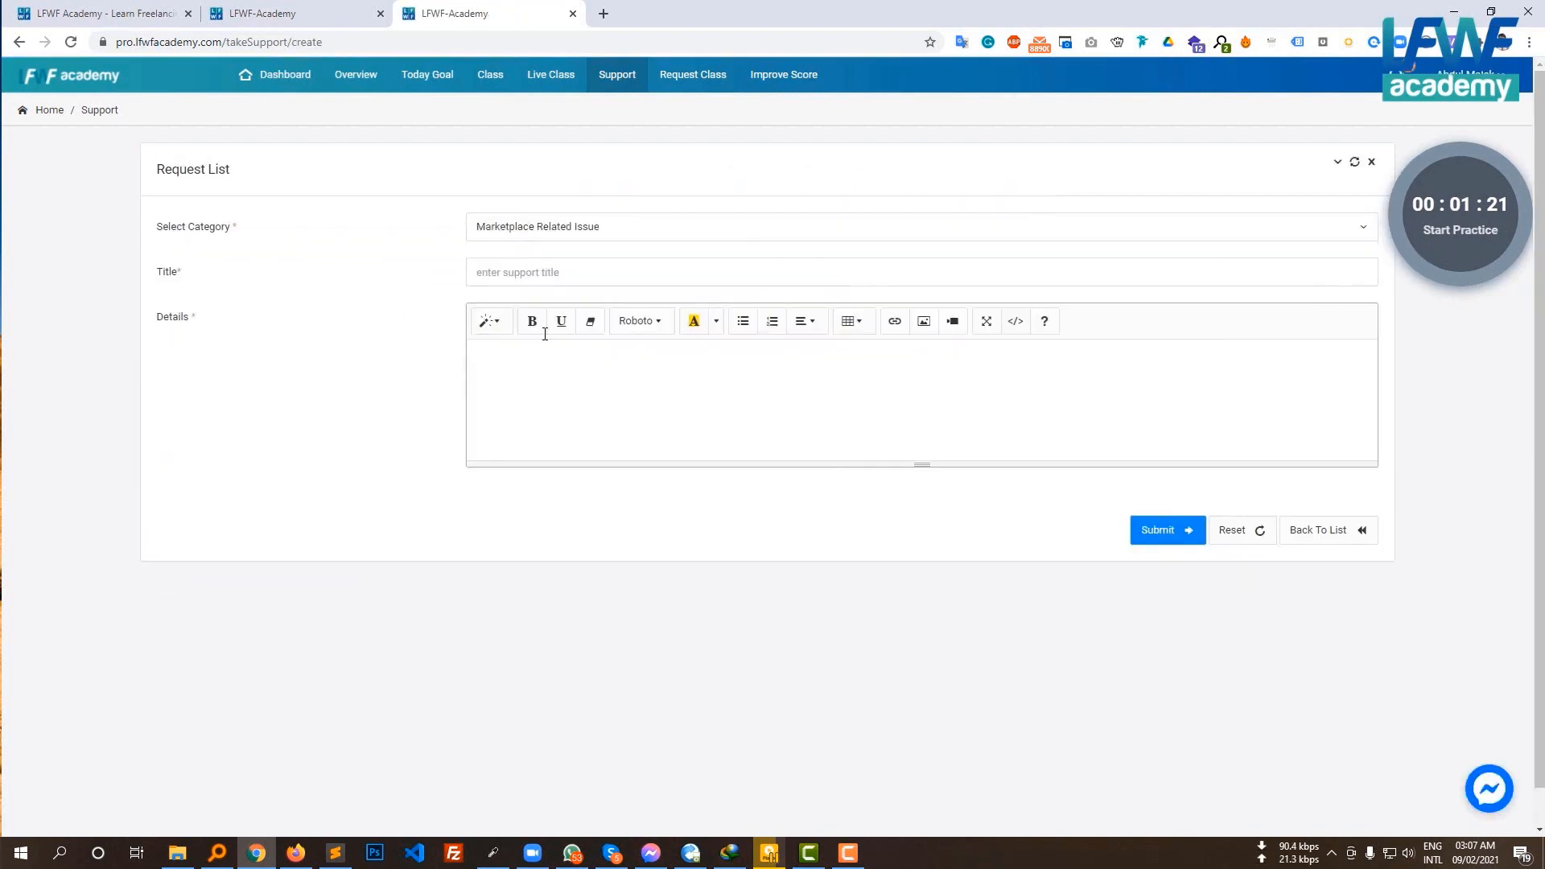